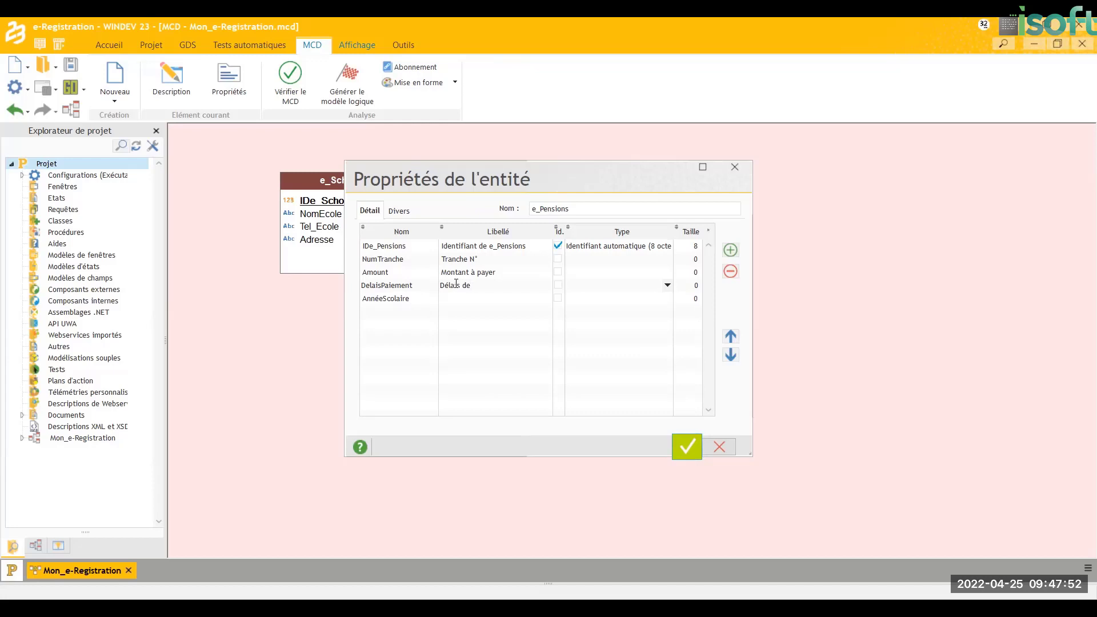
- Complete the DelaisPaiement label as "Délais de solvabilité" and label AnnéeScolaire "Année Académique"
{"action": "type", "text": "sol"}
{"action": "type", "text": "val"}
{"action": "type", "text": "bilité"}
{"action": "left_click", "coordinate": [466, 298]}
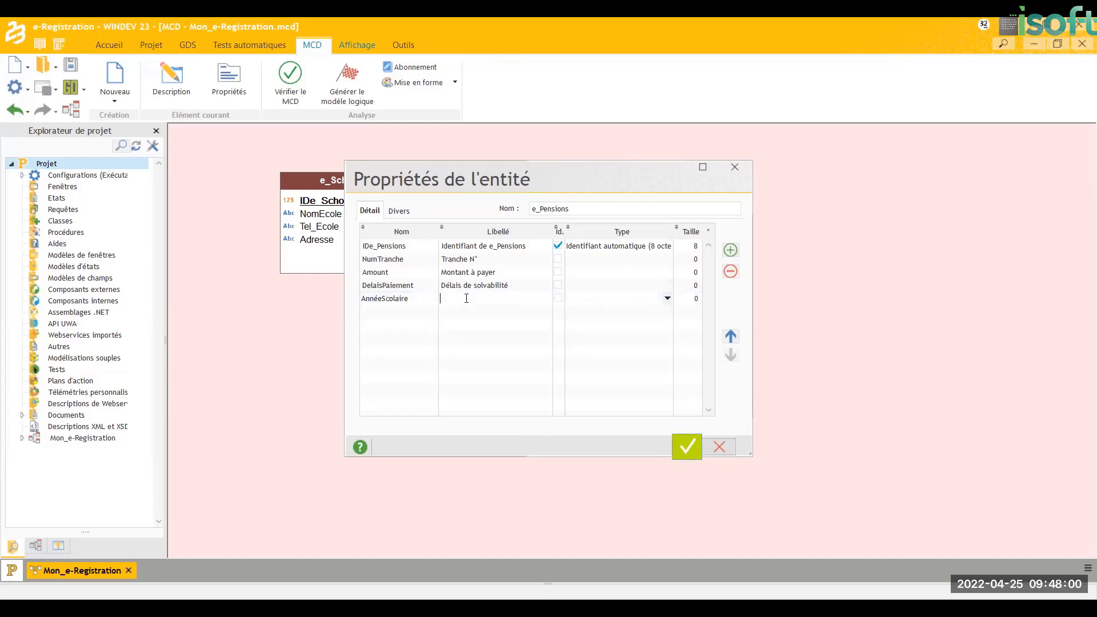
{"action": "type", "text": "Année Académique"}
{"action": "key", "text": "Return"}
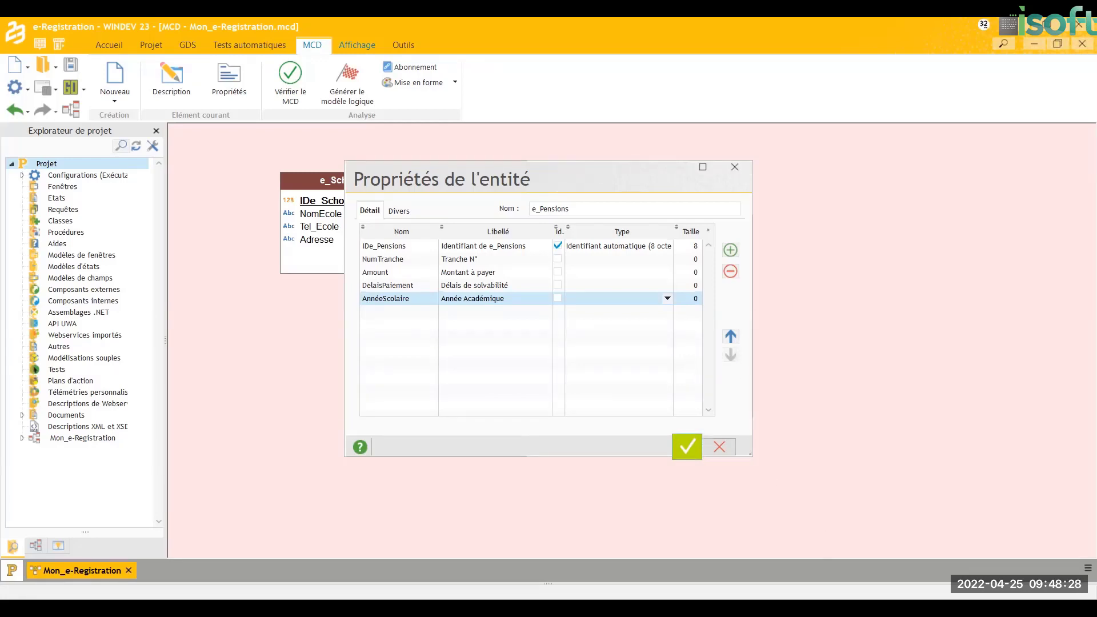
- Consult the project notes, then set the NumTranche attribute's type to Entier sur 4 octets with size 4
{"action": "key", "text": "alt+Tab"}
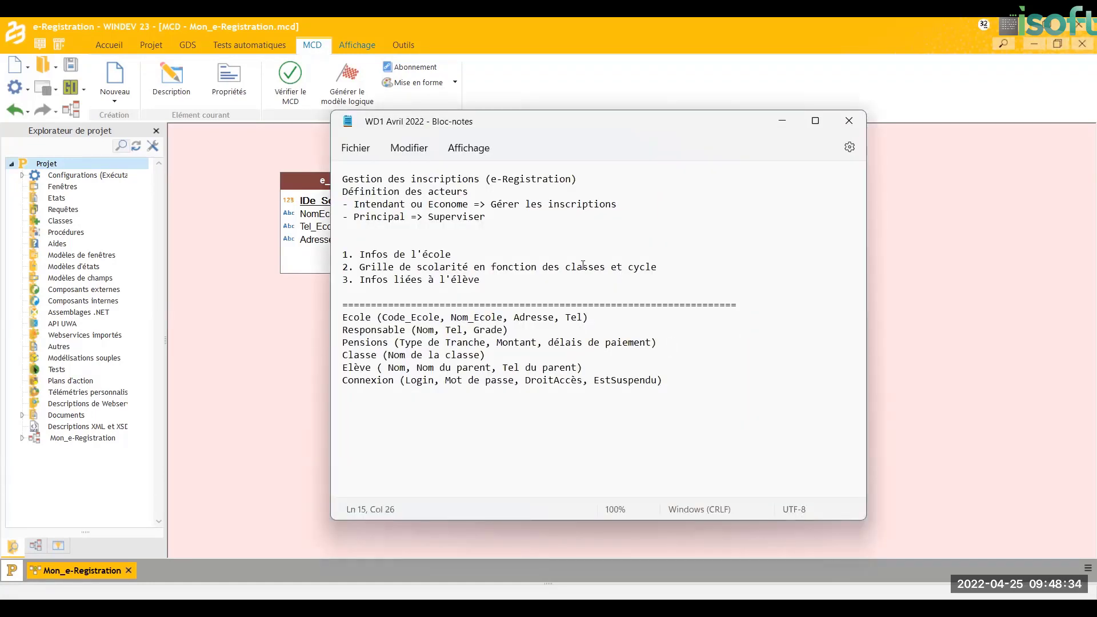
{"action": "left_click", "coordinate": [782, 122]}
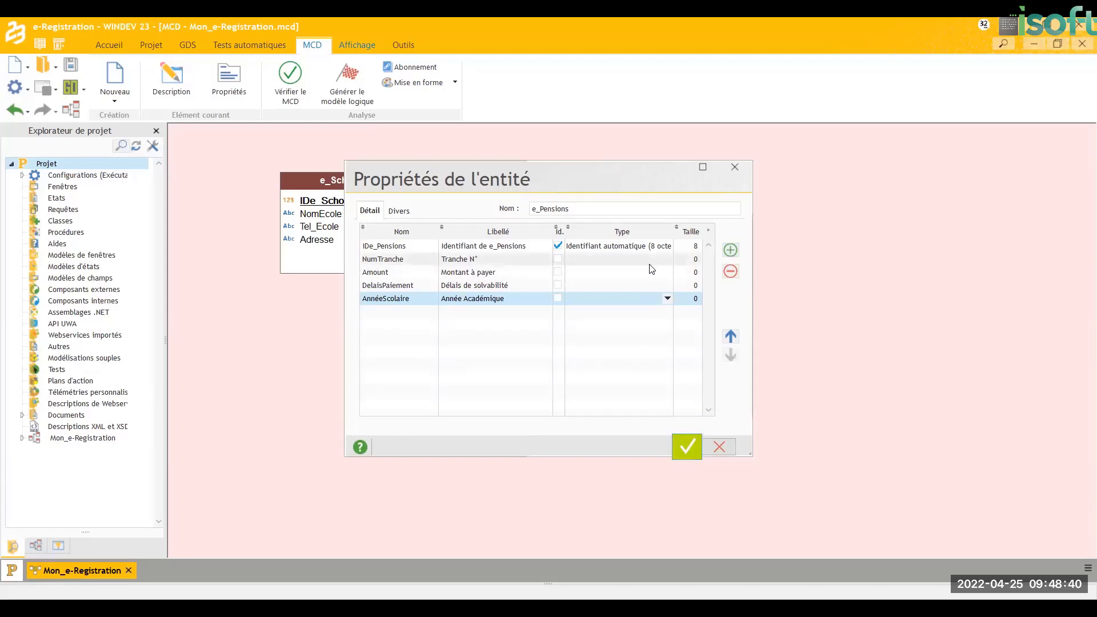
{"action": "left_click", "coordinate": [667, 260]}
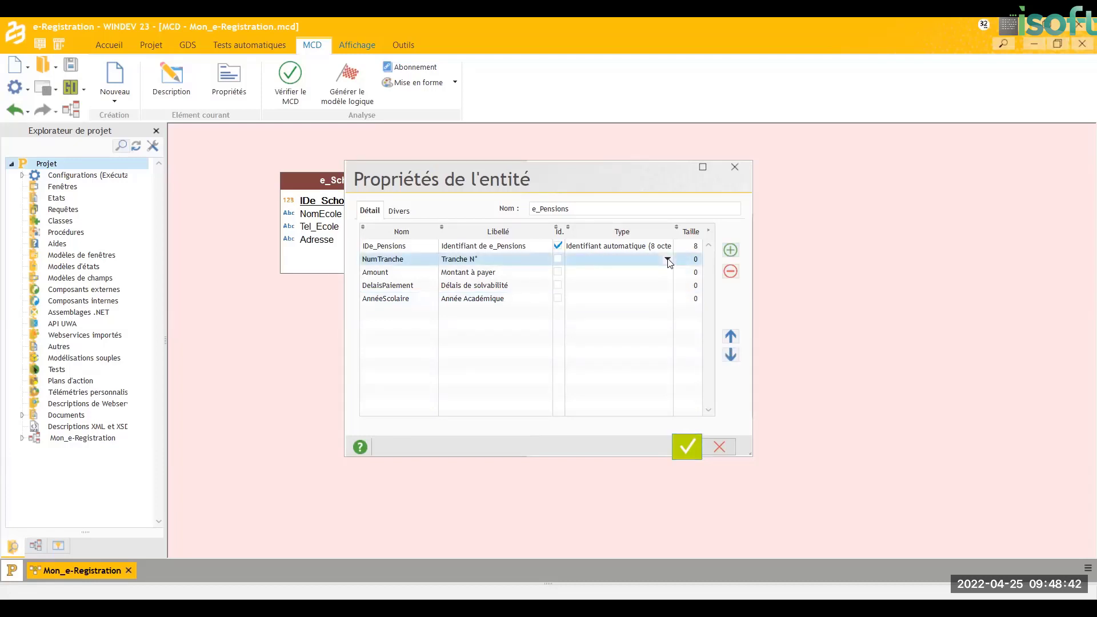
{"action": "left_click", "coordinate": [668, 260]}
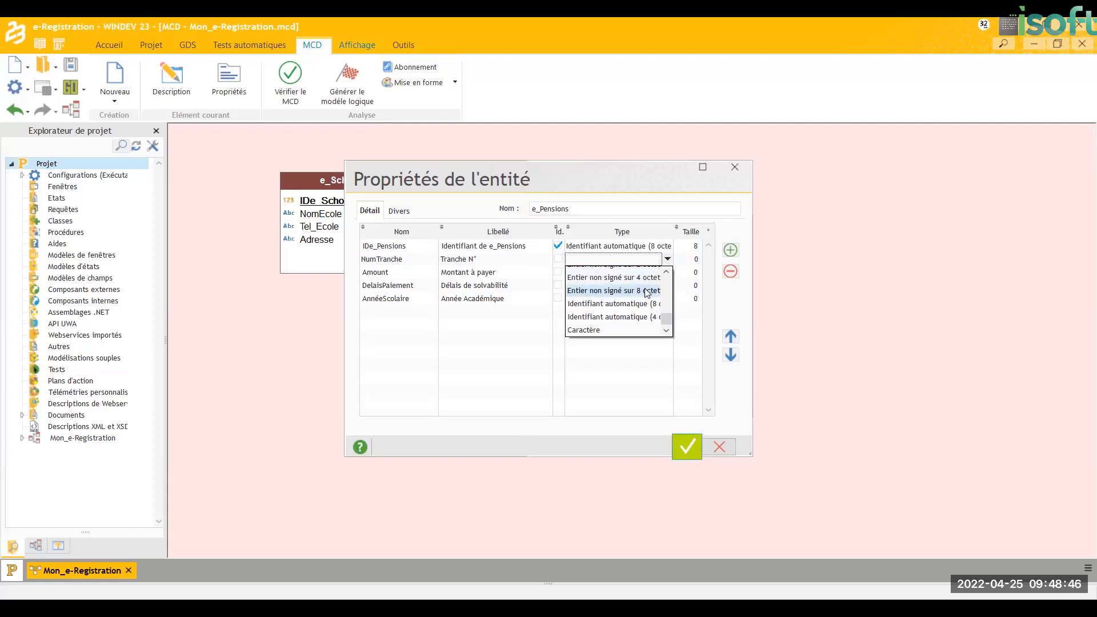
{"action": "left_click_drag", "start_coordinate": [666, 318], "coordinate": [666, 274]}
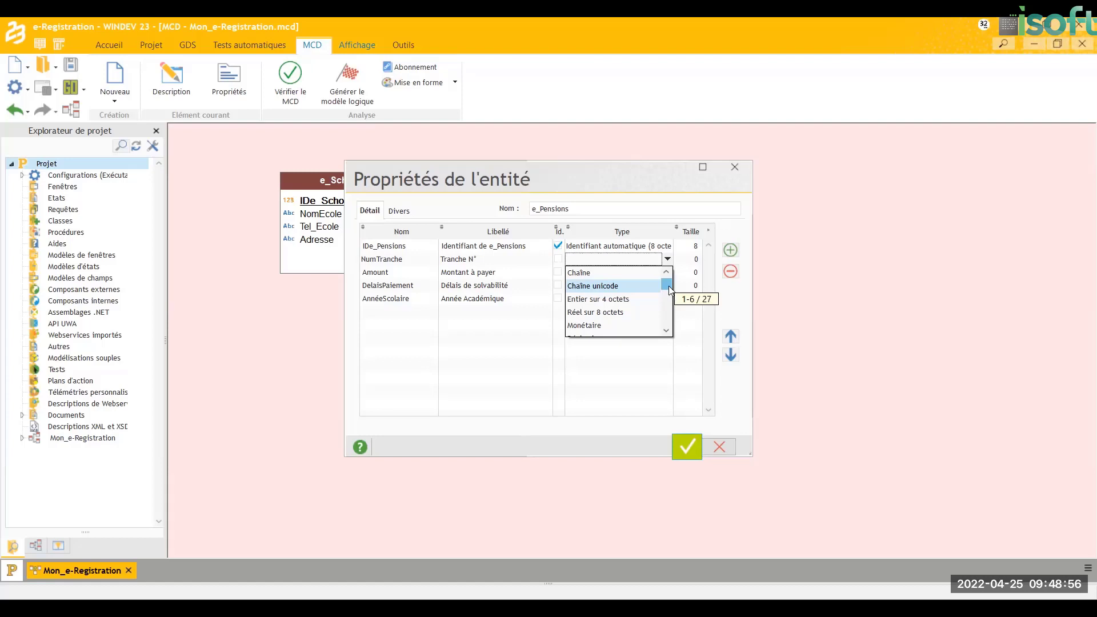
{"action": "left_click", "coordinate": [628, 299]}
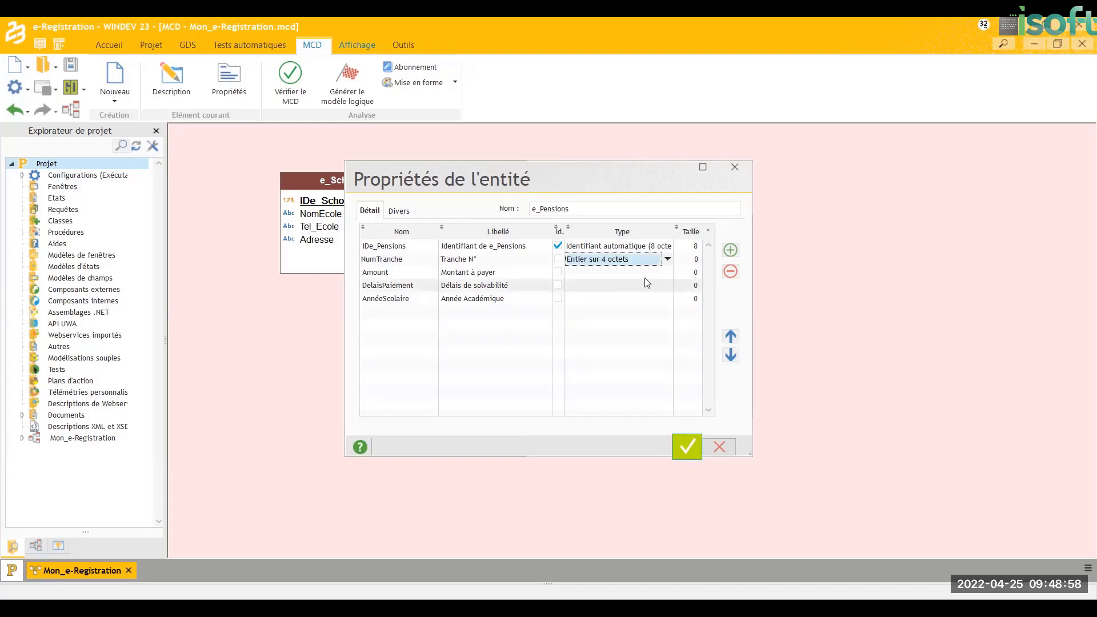
{"action": "left_click", "coordinate": [693, 258]}
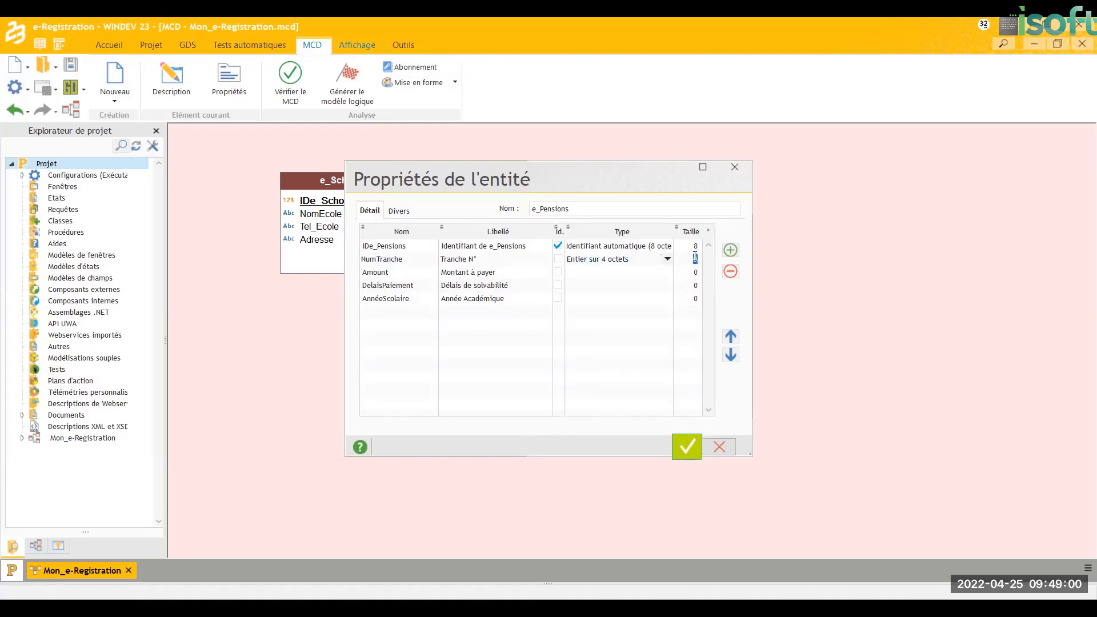
{"action": "key", "text": "BackSpace"}
{"action": "type", "text": "4"}
- Set the Amount attribute's type to Monétaire and its size to 8
{"action": "left_click", "coordinate": [666, 276]}
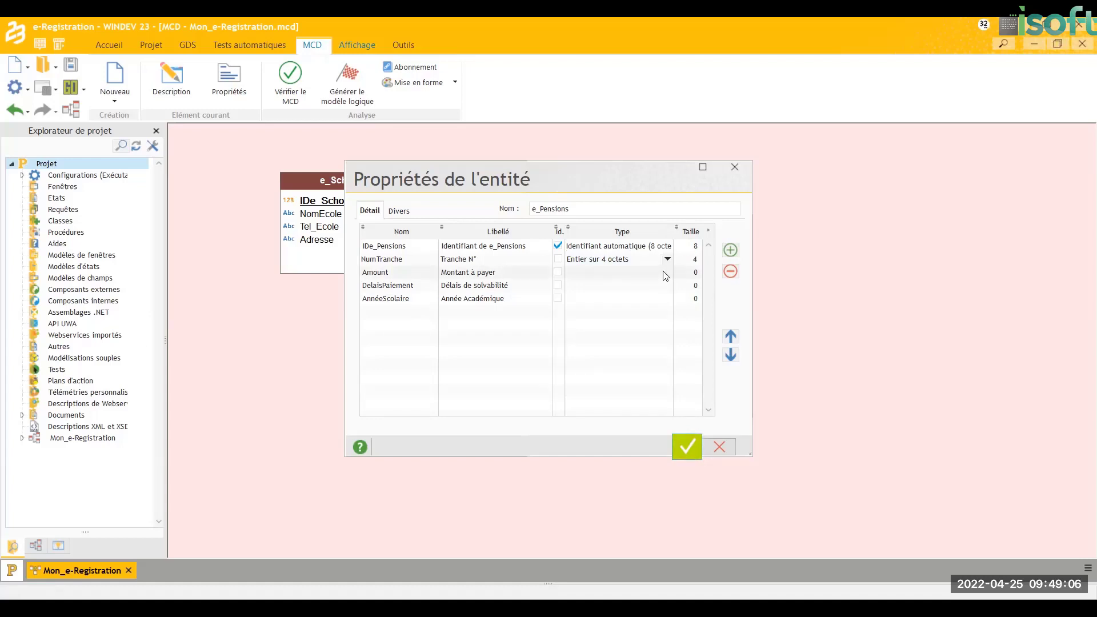
{"action": "left_click", "coordinate": [665, 276]}
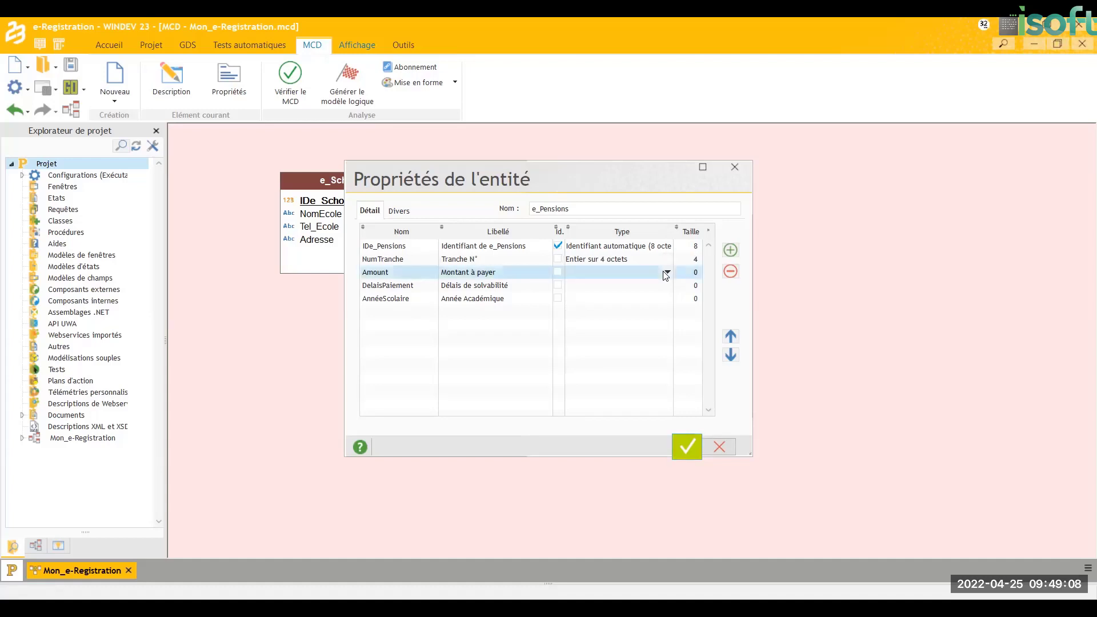
{"action": "left_click", "coordinate": [666, 274]}
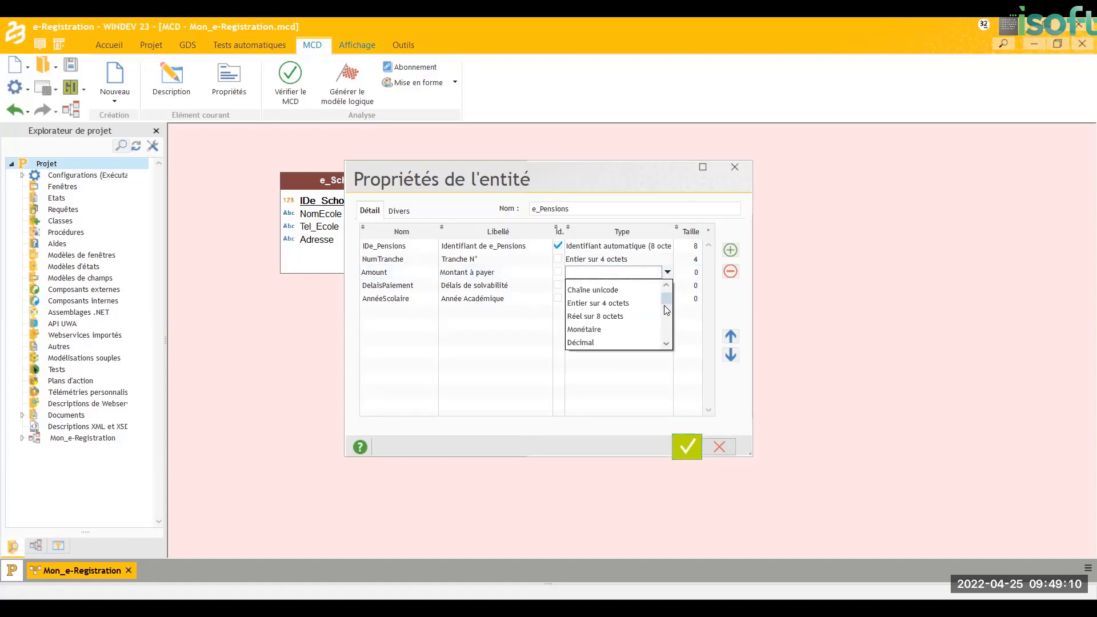
{"action": "left_click", "coordinate": [622, 330]}
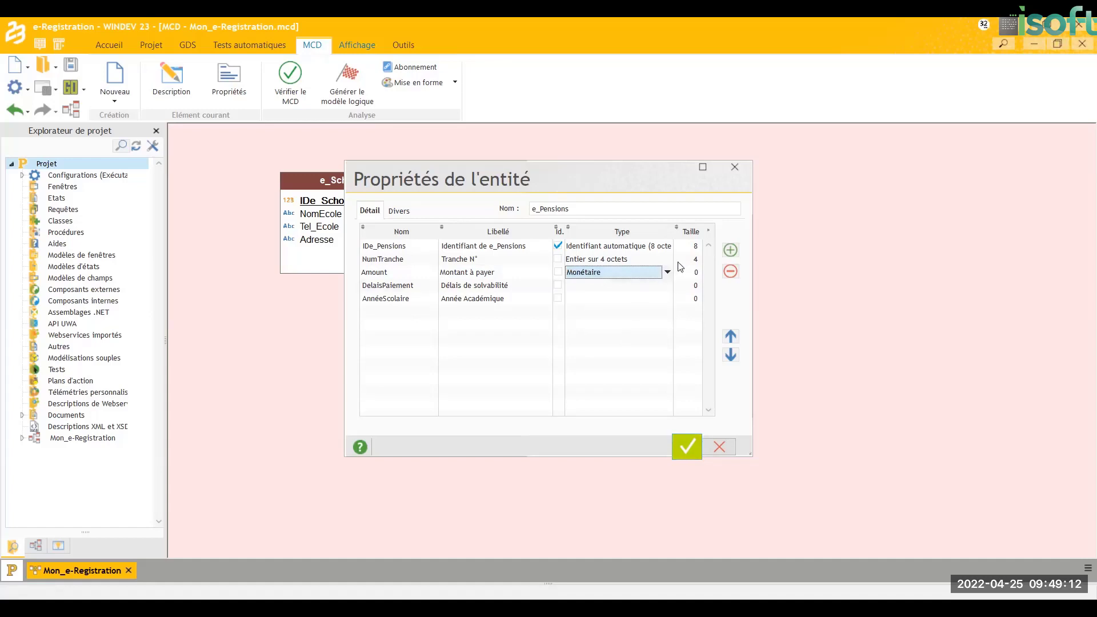
{"action": "left_click", "coordinate": [695, 272]}
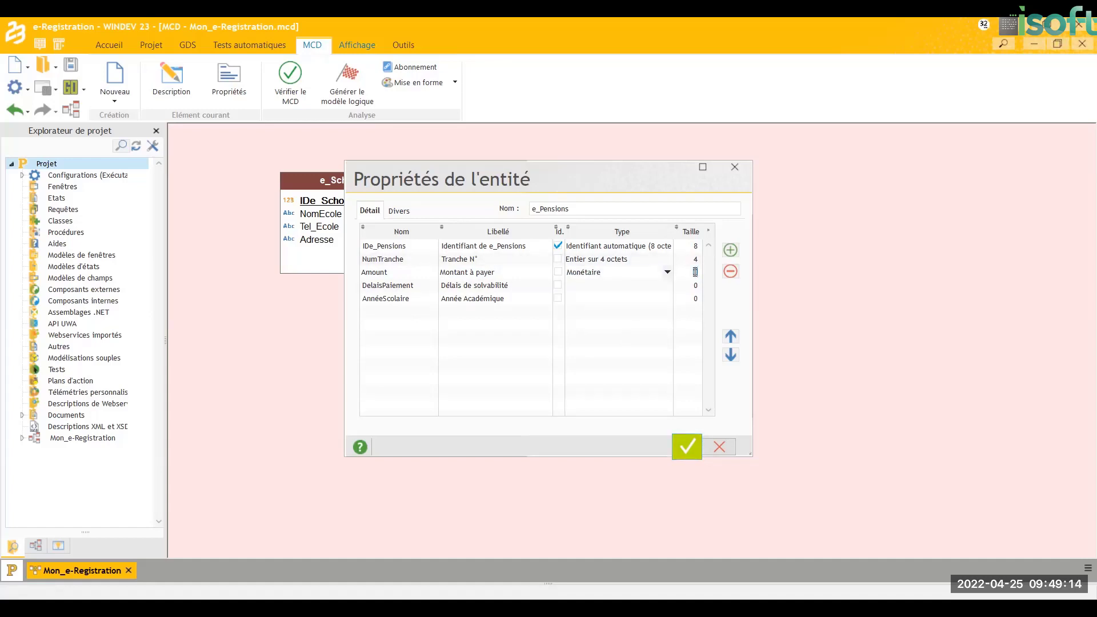
- Set the DelaisPaiement attribute's type to Date (aaaammjj)
{"action": "left_click", "coordinate": [657, 285]}
{"action": "left_click", "coordinate": [667, 286]}
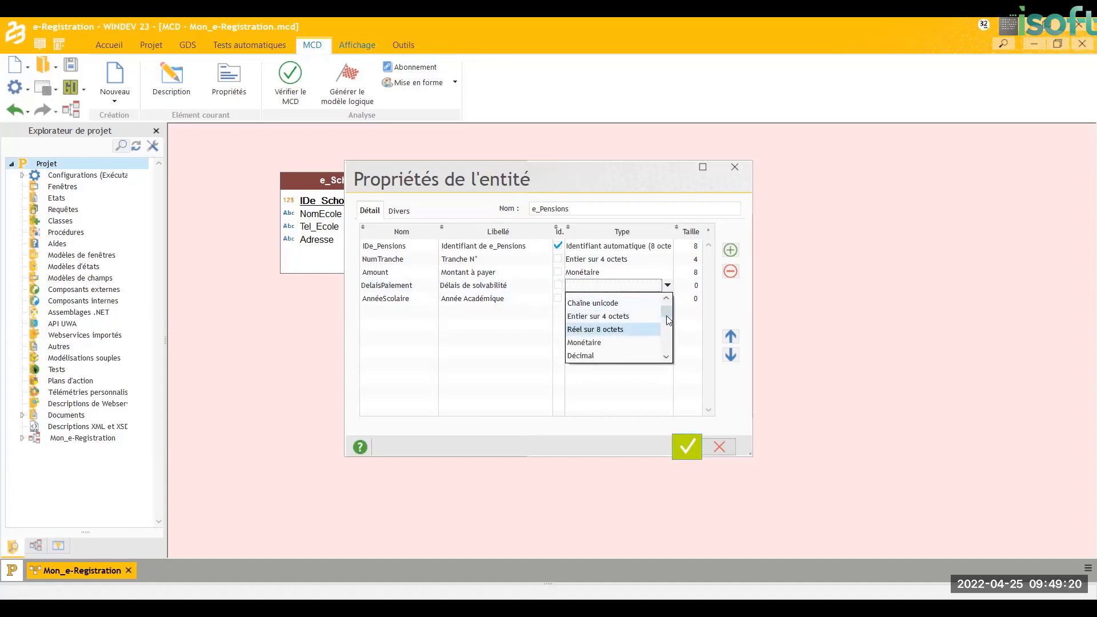
{"action": "left_click_drag", "start_coordinate": [665, 310], "coordinate": [667, 319]}
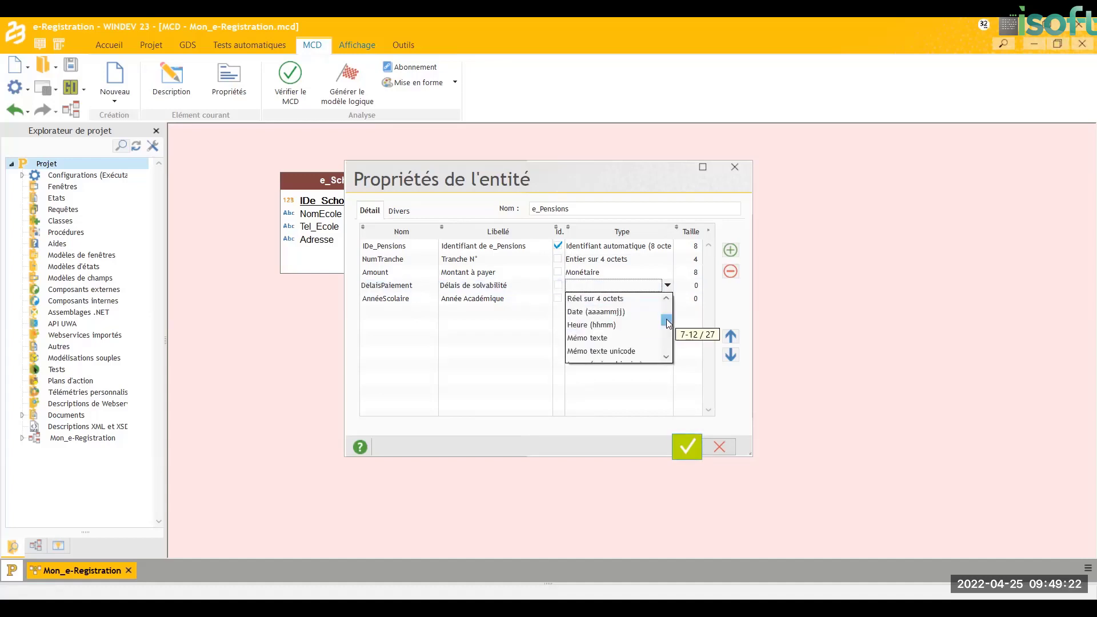
{"action": "left_click", "coordinate": [627, 311]}
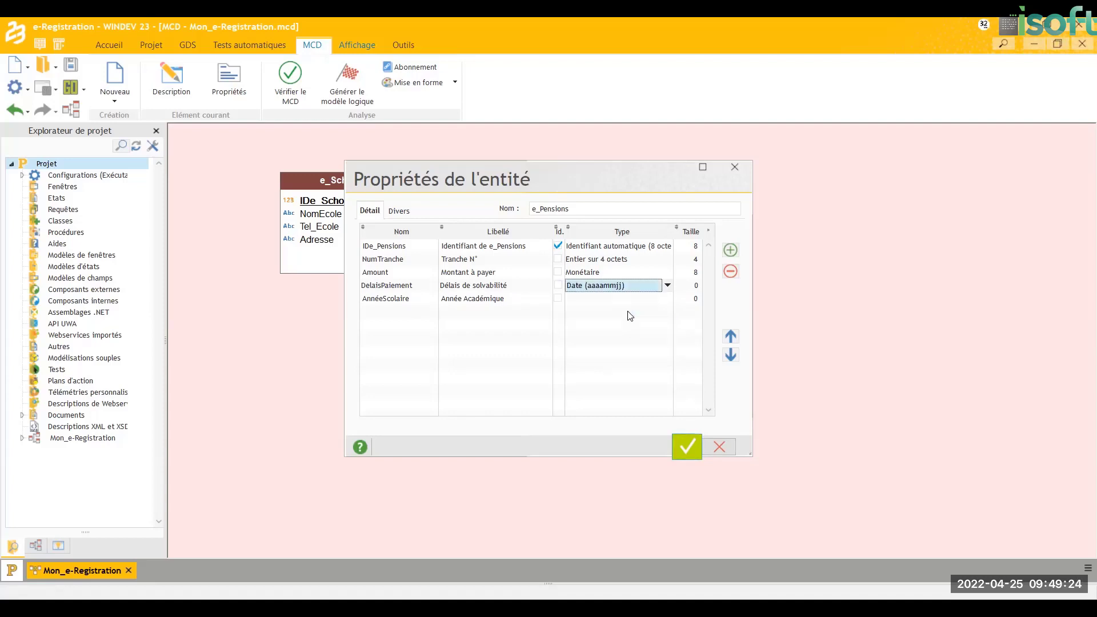
- Set the AnnéeScolaire attribute's type to Chaîne and its size to 20
{"action": "left_click", "coordinate": [660, 300]}
{"action": "left_click", "coordinate": [668, 300]}
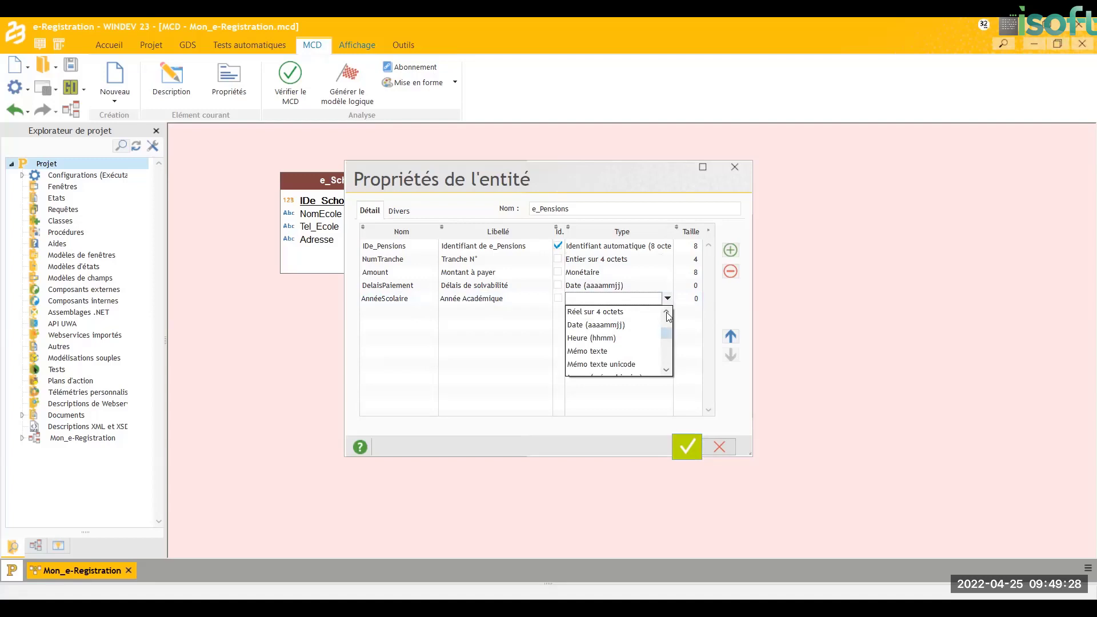
{"action": "scroll", "coordinate": [640, 314], "scroll_direction": "up", "scroll_amount": 2}
{"action": "left_click", "coordinate": [628, 312]}
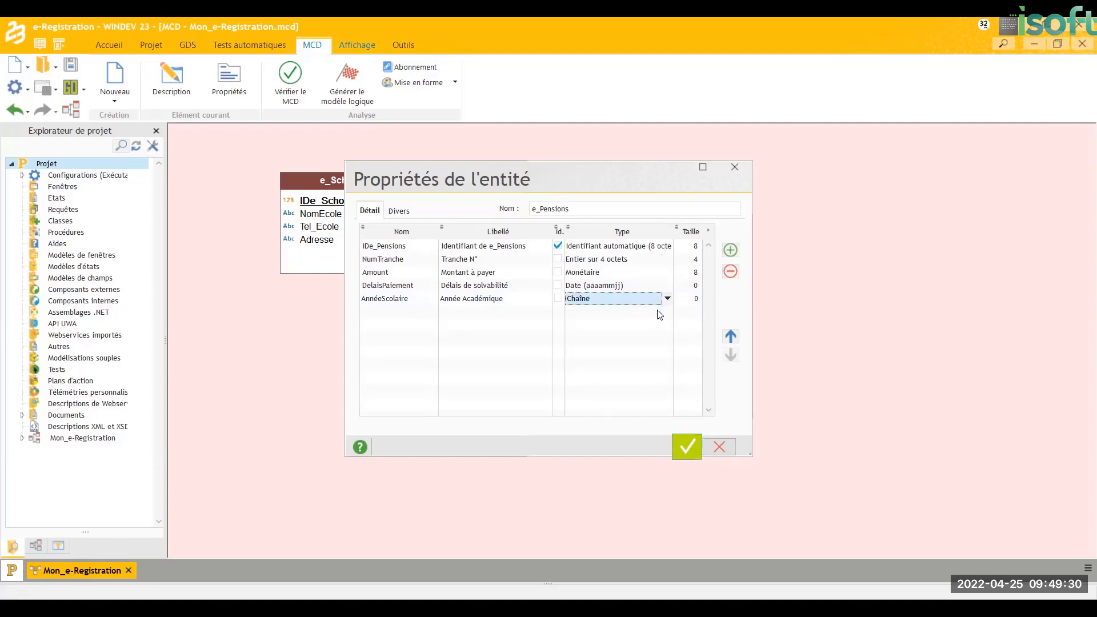
{"action": "left_click", "coordinate": [693, 297]}
{"action": "type", "text": "20"}
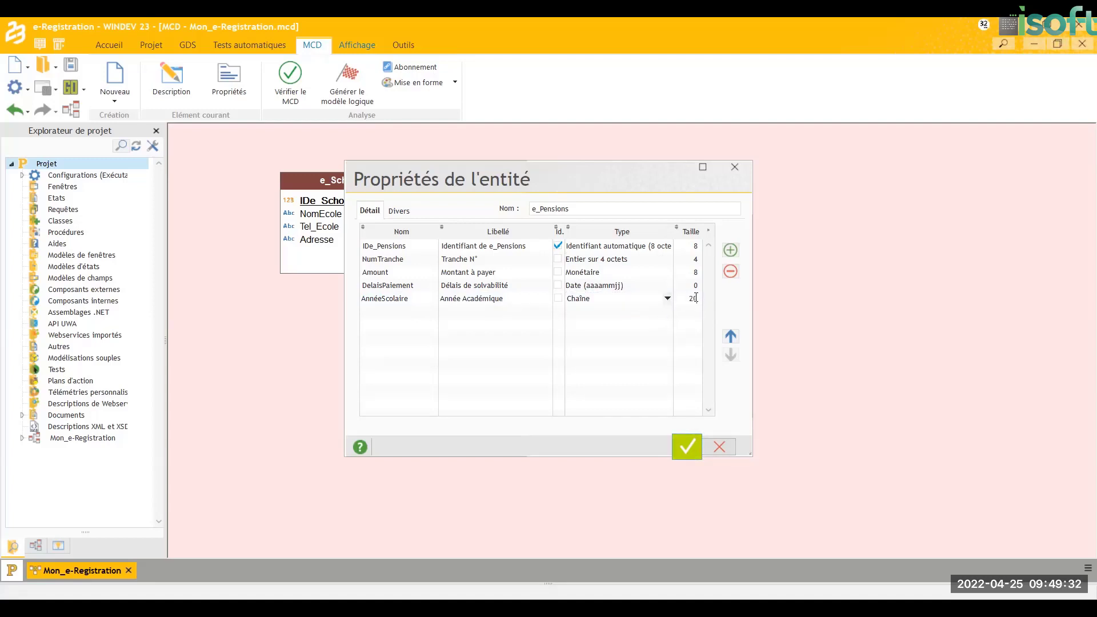
- Set the DelaisPaiement attribute's size to 8 and save the changes to the e_Pensions entity
{"action": "left_click", "coordinate": [693, 286]}
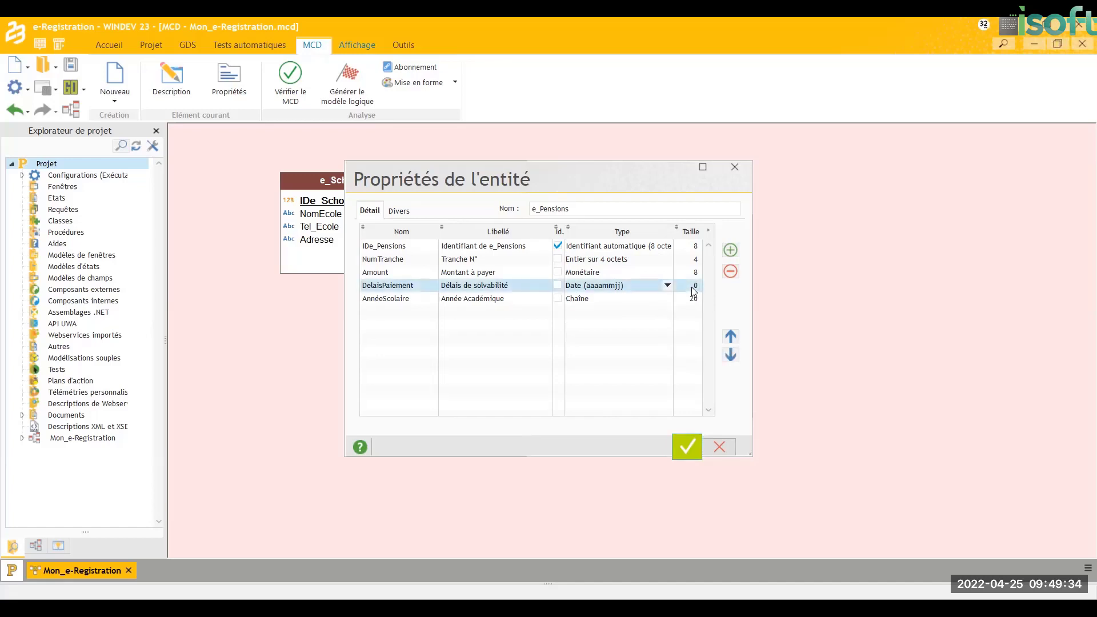
{"action": "left_click", "coordinate": [693, 286]}
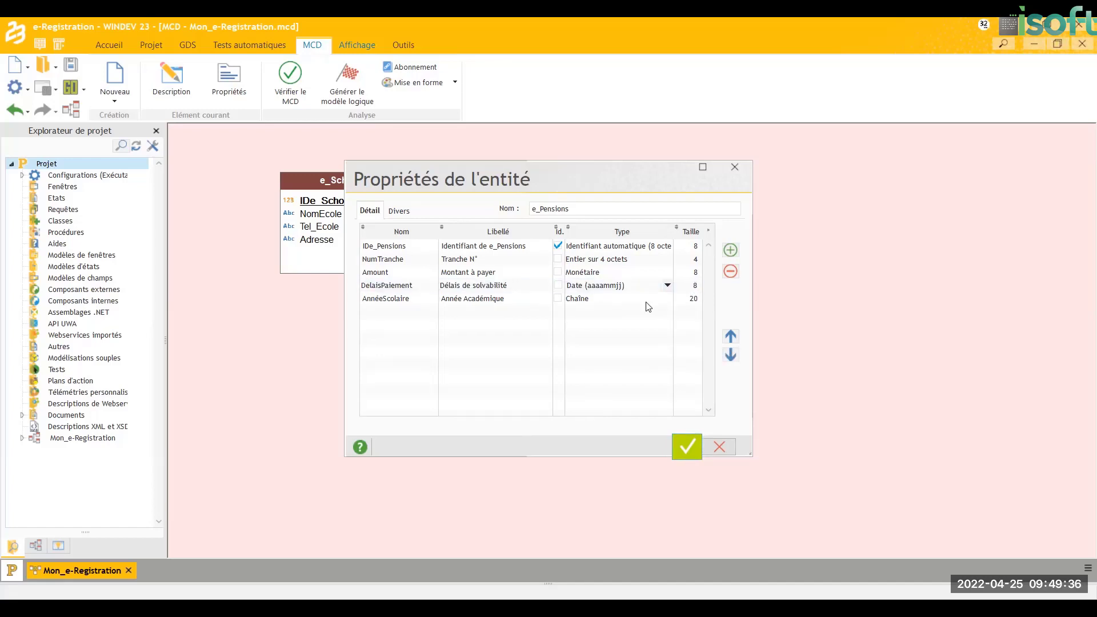
{"action": "left_click", "coordinate": [609, 338]}
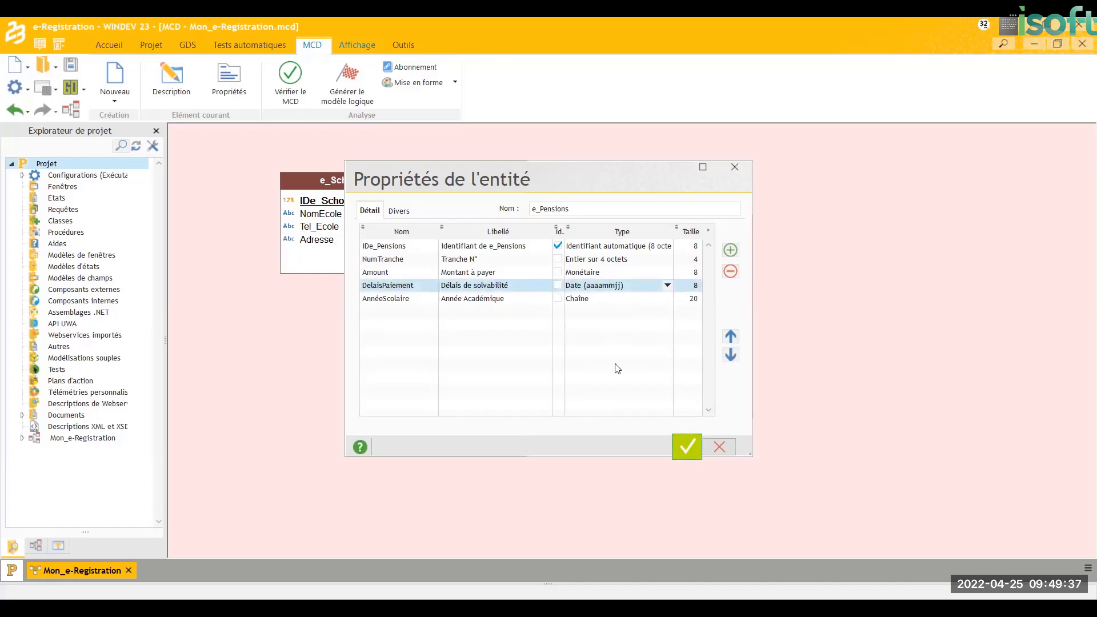
{"action": "left_click", "coordinate": [683, 444]}
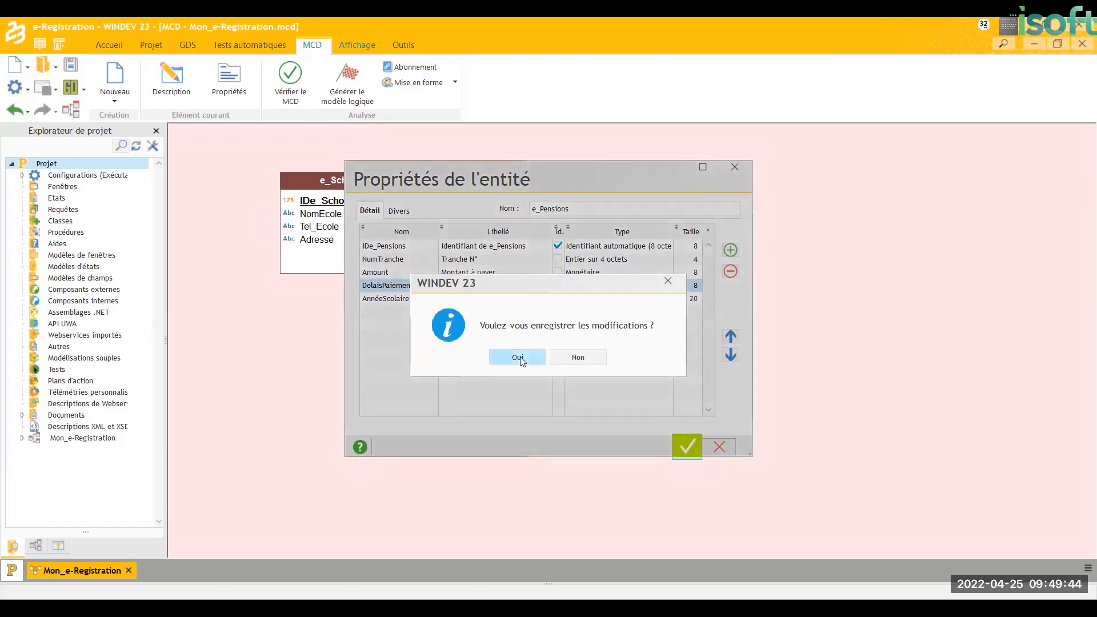
{"action": "left_click", "coordinate": [518, 358]}
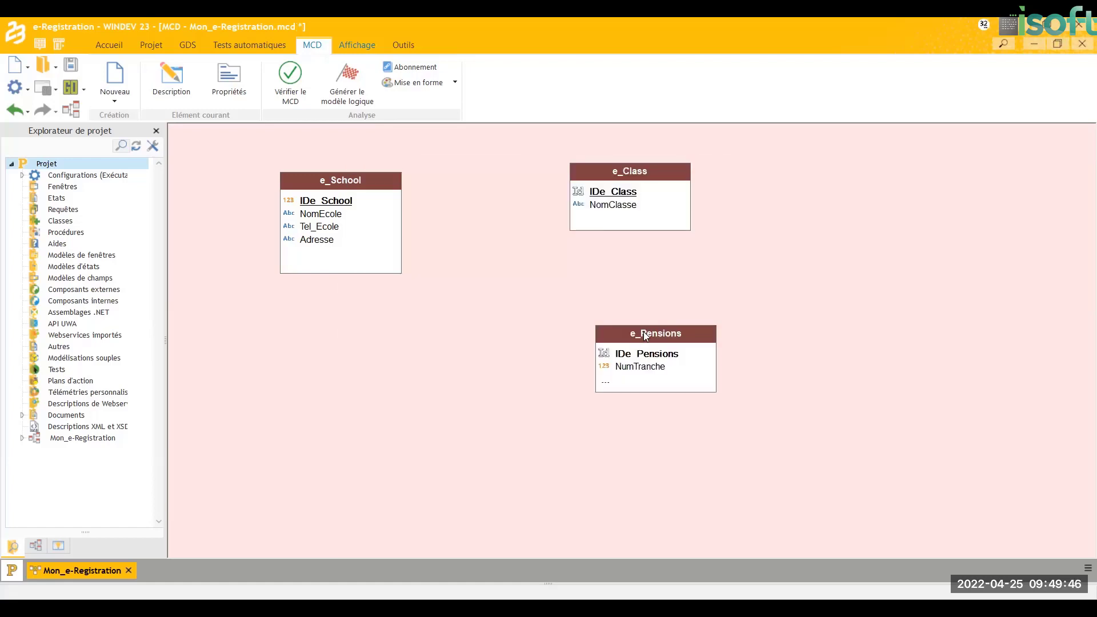
- Extend the e_Pensions entity box downward to fit all its attributes and save the model
{"action": "left_click", "coordinate": [644, 332]}
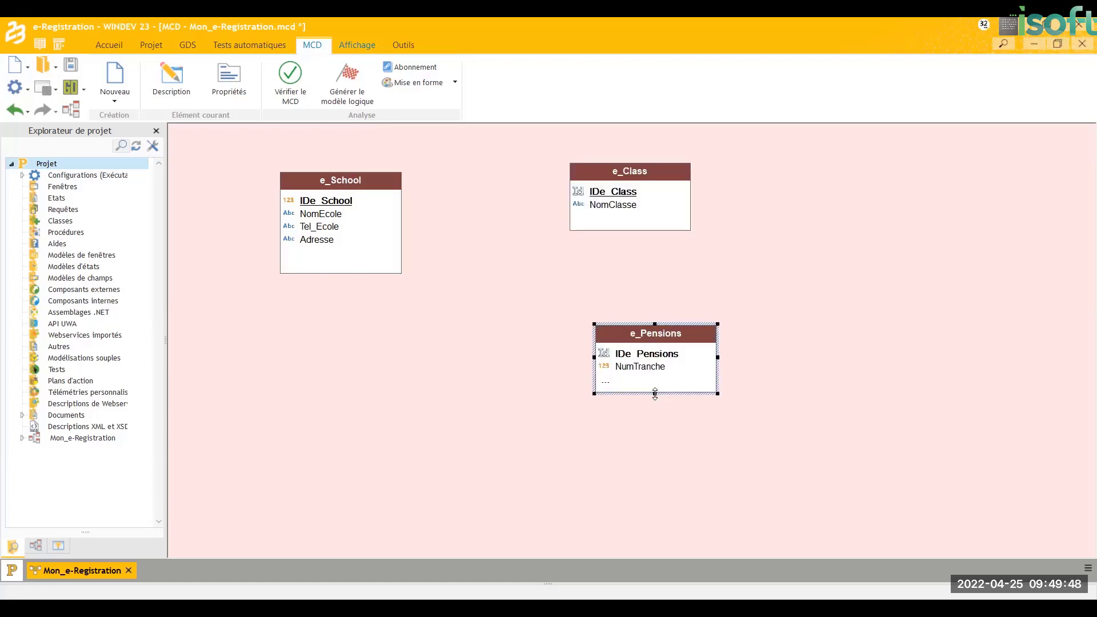
{"action": "left_click_drag", "start_coordinate": [655, 393], "coordinate": [655, 445]}
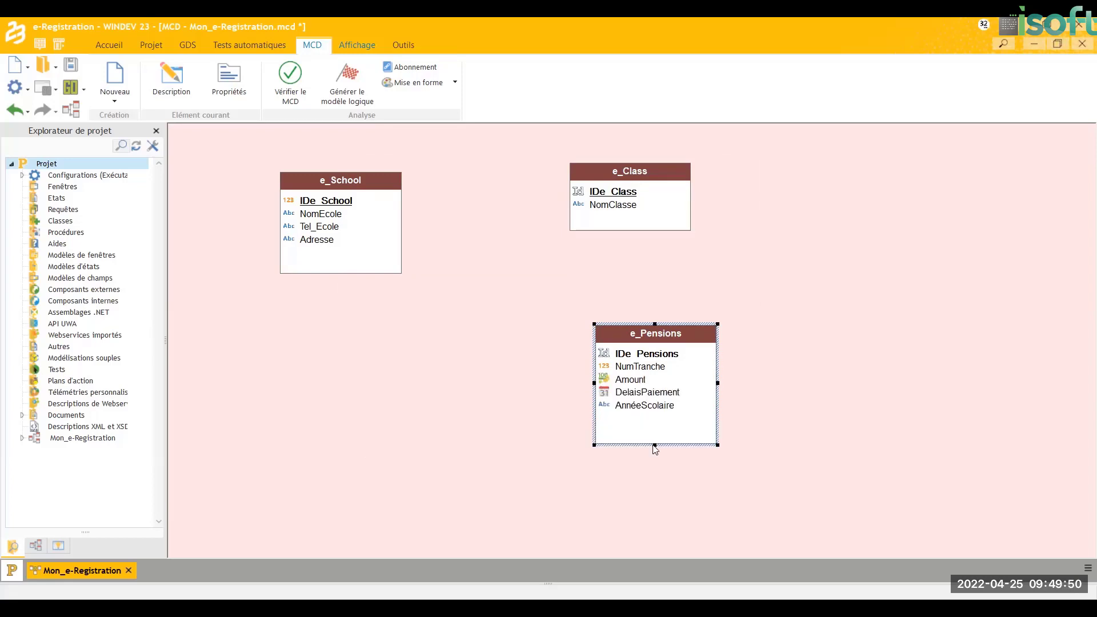
{"action": "key", "text": "ctrl+s"}
- Rearrange the diagram by moving e_Pensions up and left, close to e_School, and e_Class further up
{"action": "left_click_drag", "start_coordinate": [654, 336], "coordinate": [543, 298]}
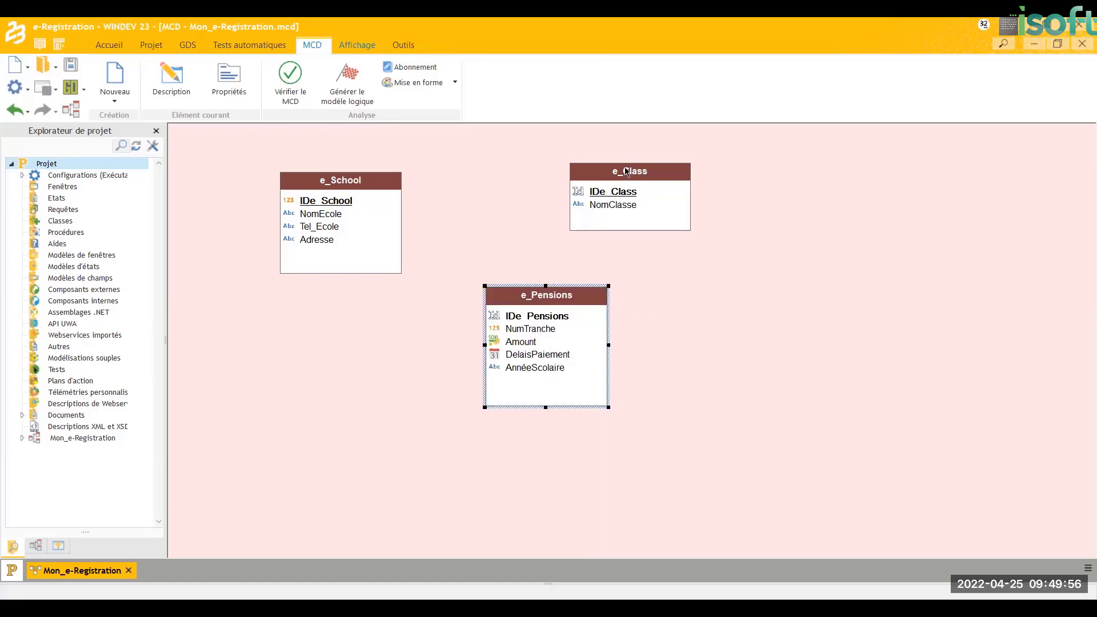
{"action": "left_click_drag", "start_coordinate": [627, 172], "coordinate": [642, 139]}
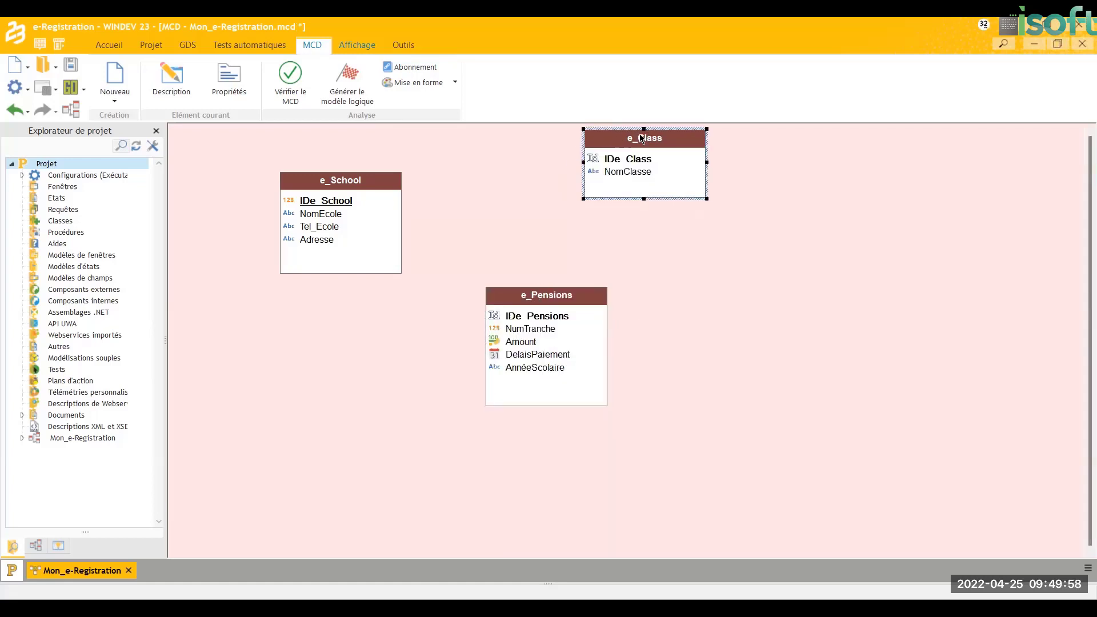
{"action": "left_click_drag", "start_coordinate": [560, 286], "coordinate": [552, 289]}
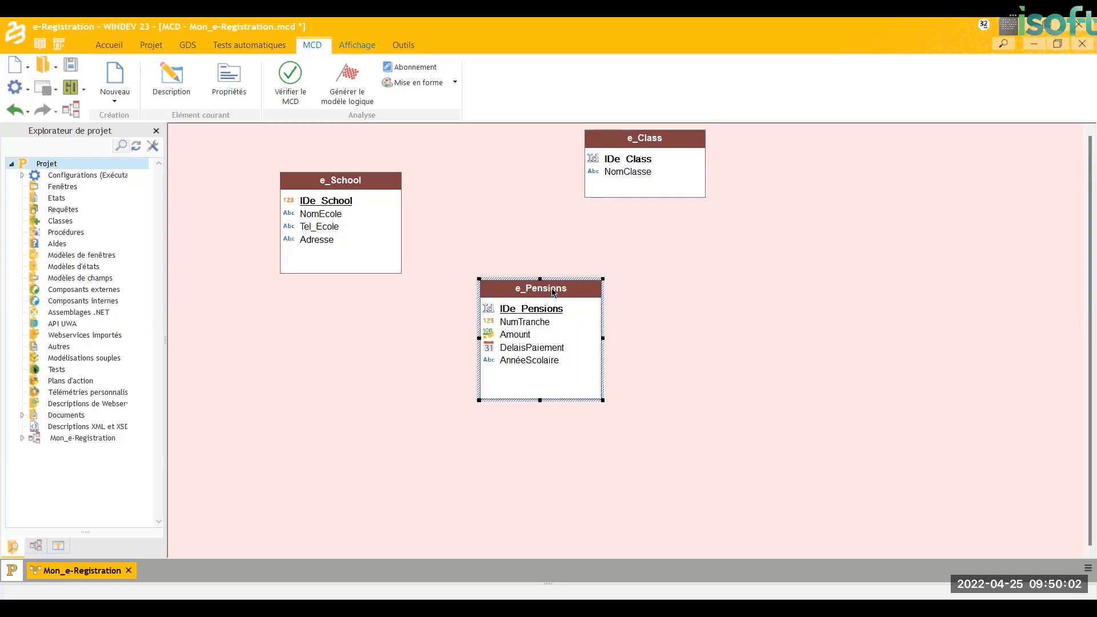
- Create a new entity named e_Responsable with an automatic identifier
{"action": "left_click", "coordinate": [116, 100]}
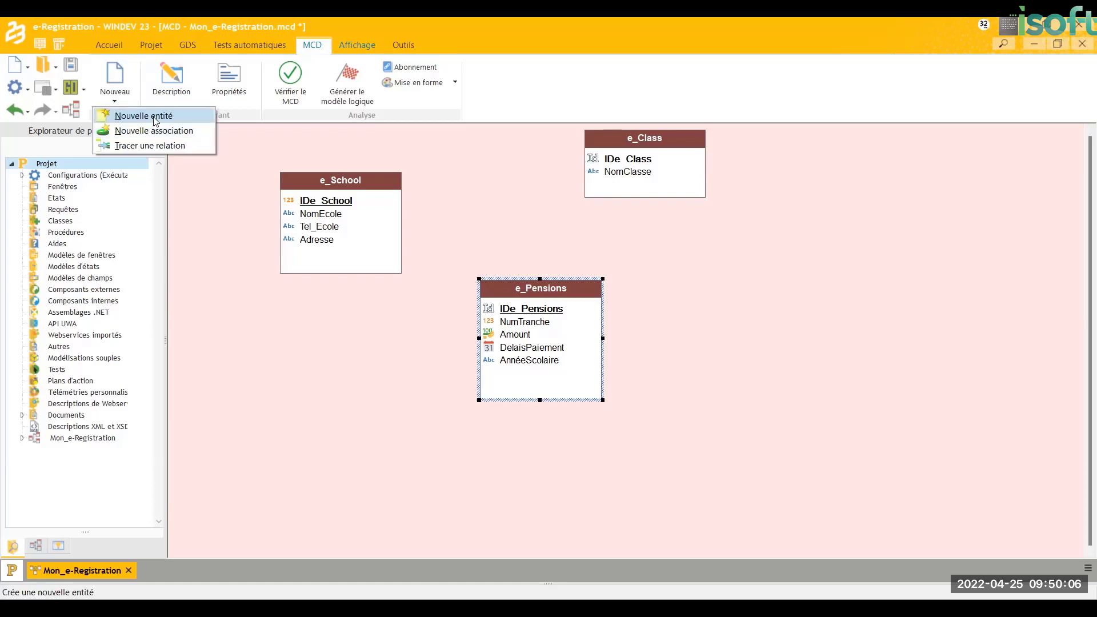
{"action": "left_click", "coordinate": [158, 118]}
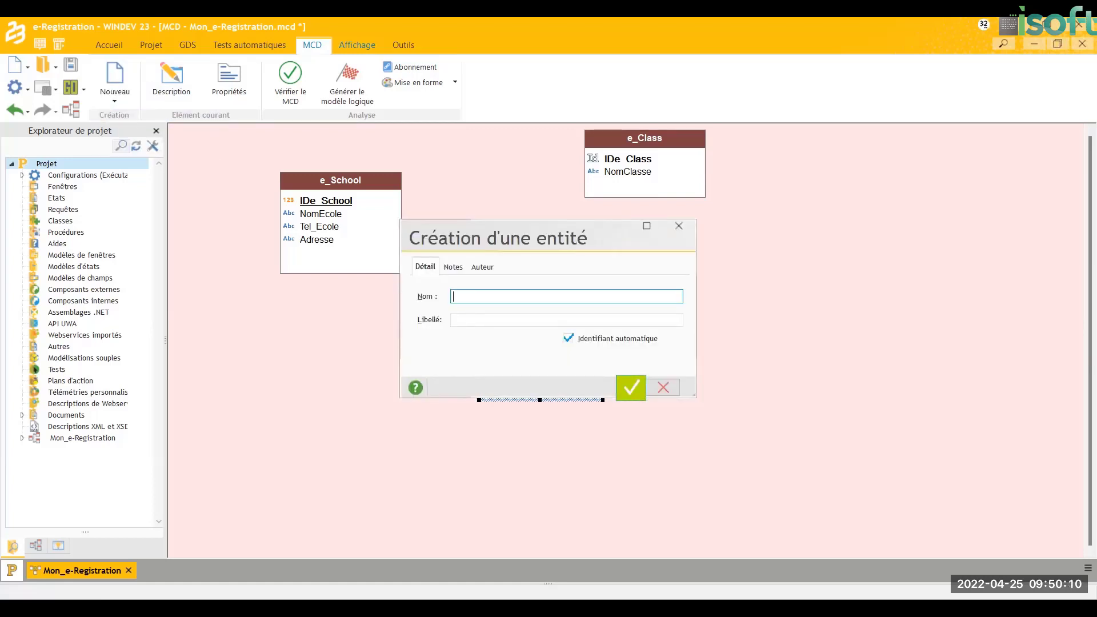
{"action": "type", "text": "e_Responsable"}
{"action": "left_click", "coordinate": [630, 389]}
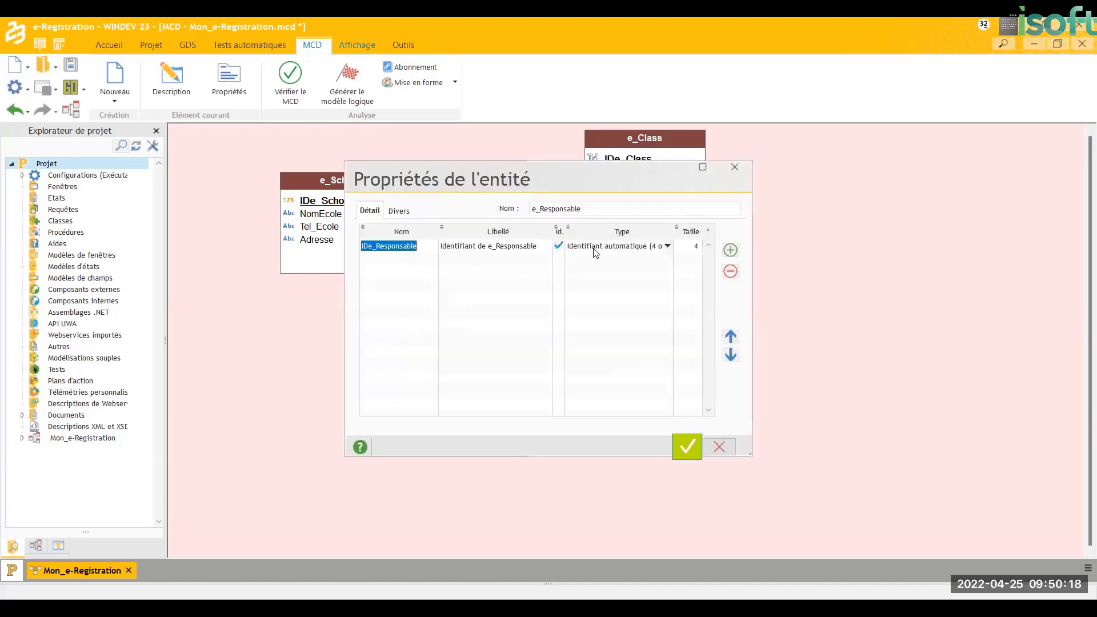
- Change the IDe_Responsable identifier's type to the 8-byte automatic identifier (Identifiant automatique) and set its size to 8
{"action": "left_click", "coordinate": [667, 246]}
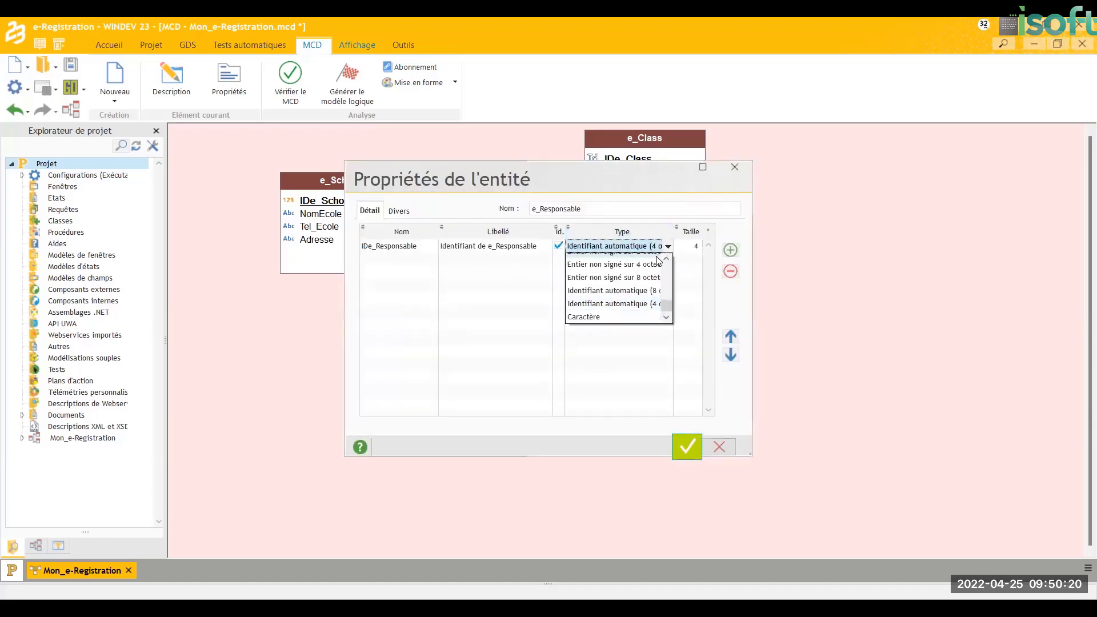
{"action": "left_click", "coordinate": [637, 291]}
{"action": "left_click", "coordinate": [696, 244]}
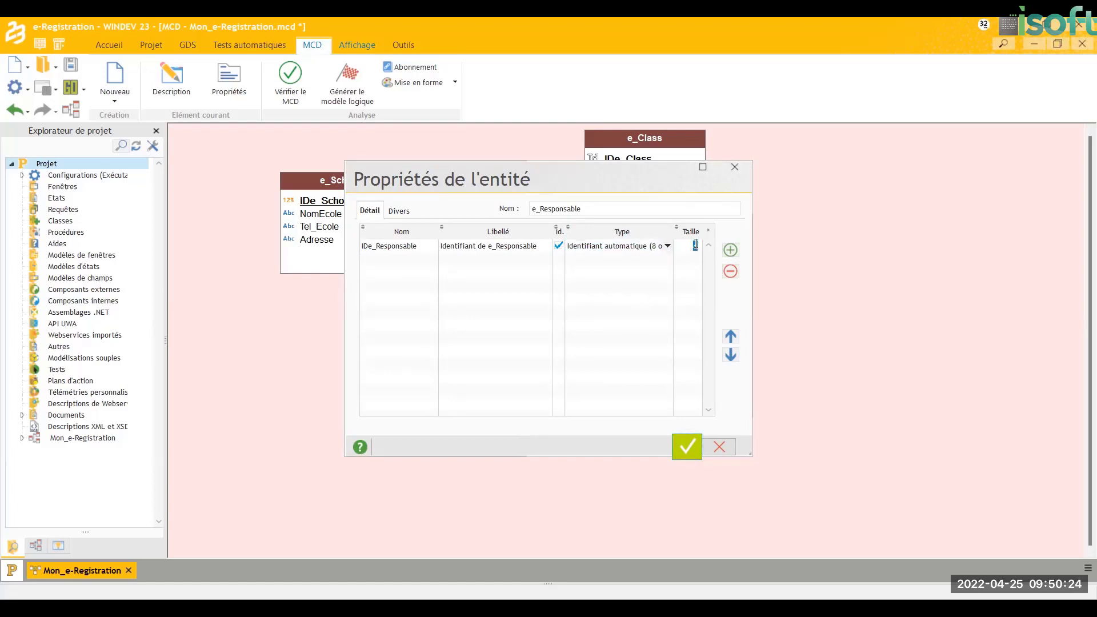
{"action": "type", "text": "8"}
- Add the attributes NomComplet, Tel, Poste and Date_Enregistrement to the e_Responsable entity
{"action": "left_click", "coordinate": [397, 264]}
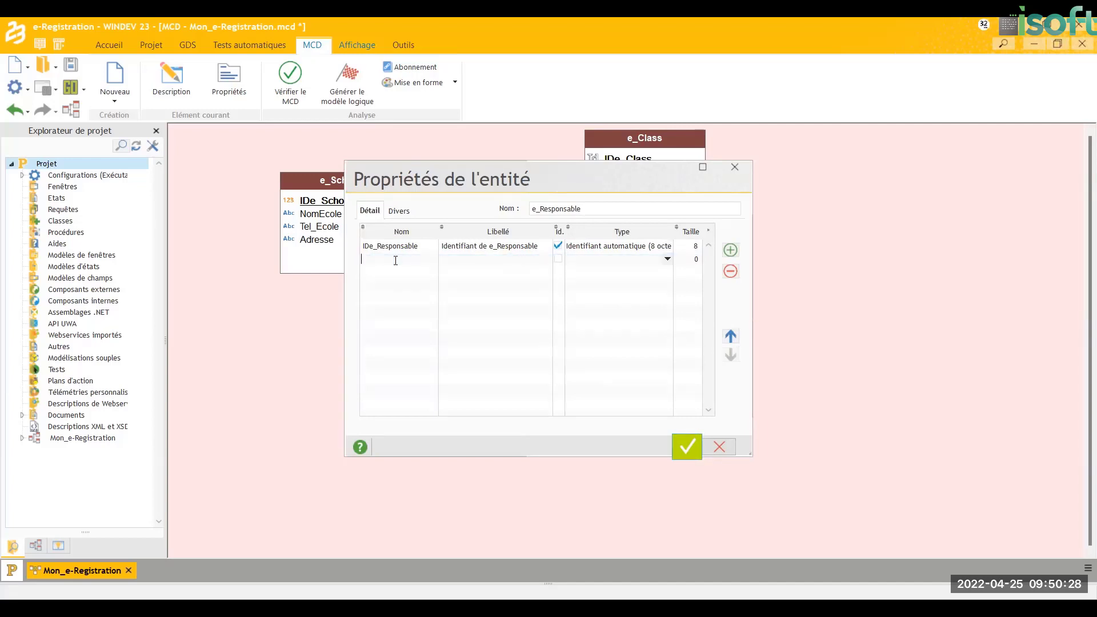
{"action": "type", "text": "NomComplet"}
{"action": "left_click", "coordinate": [389, 272]}
{"action": "type", "text": "Tel"}
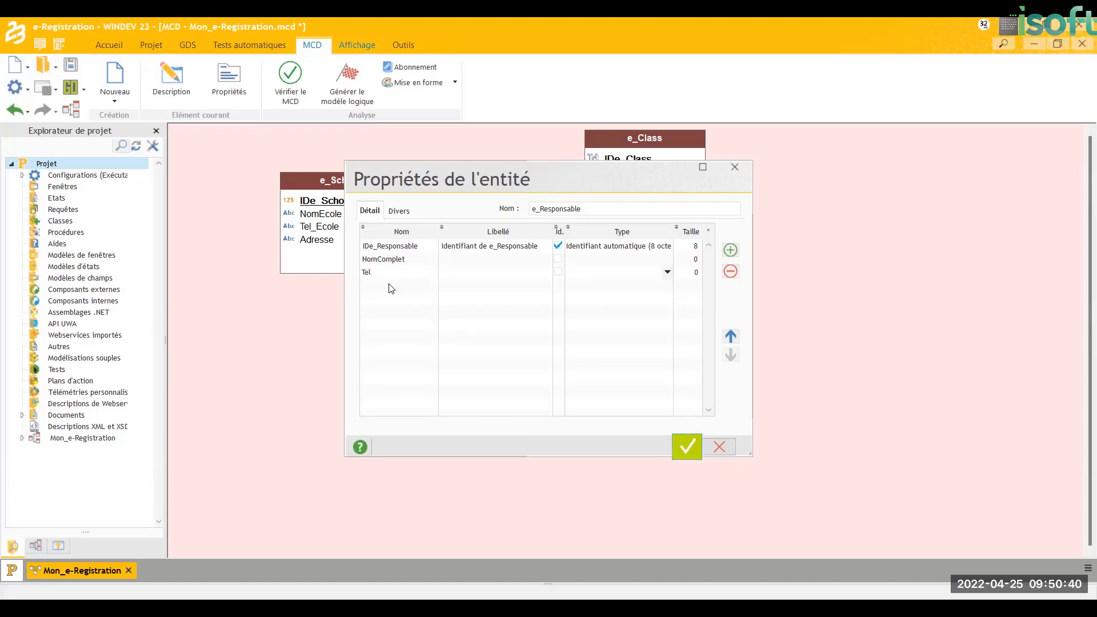
{"action": "left_click", "coordinate": [390, 288]}
{"action": "left_click", "coordinate": [389, 284]}
{"action": "type", "text": "Poste"}
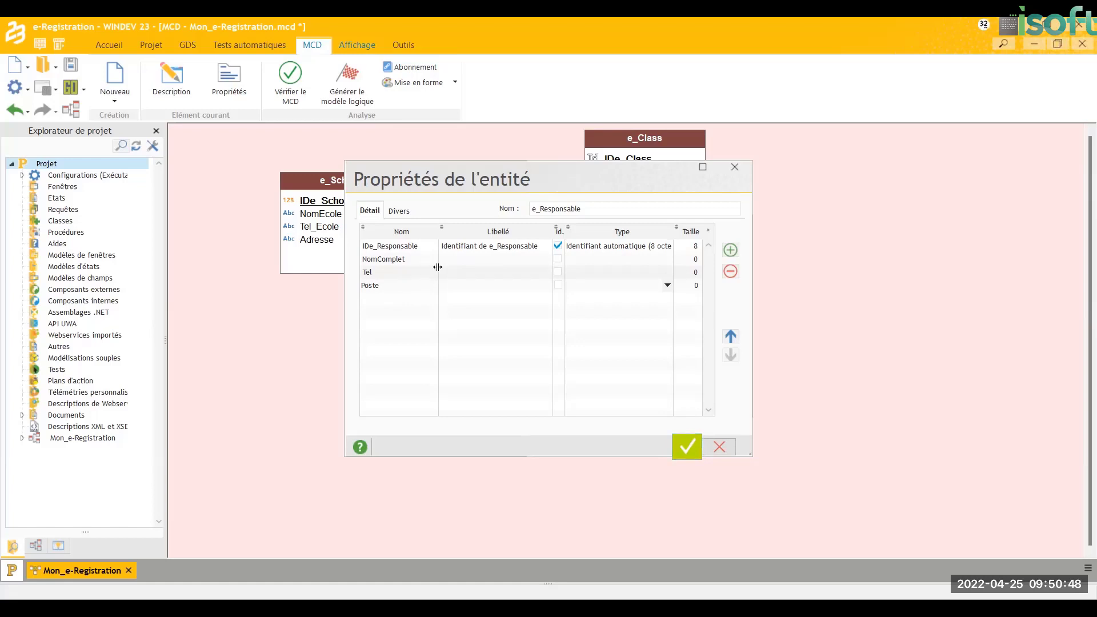
{"action": "left_click", "coordinate": [459, 260]}
{"action": "left_click", "coordinate": [459, 260]}
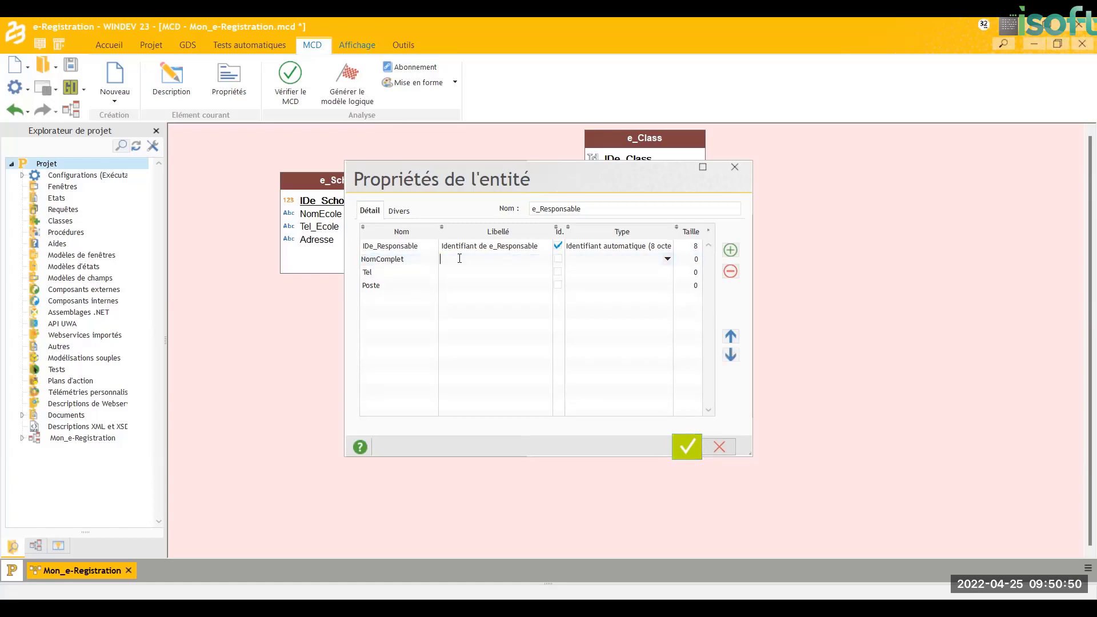
{"action": "left_click", "coordinate": [384, 298]}
{"action": "type", "text": "Date_Enregi"}
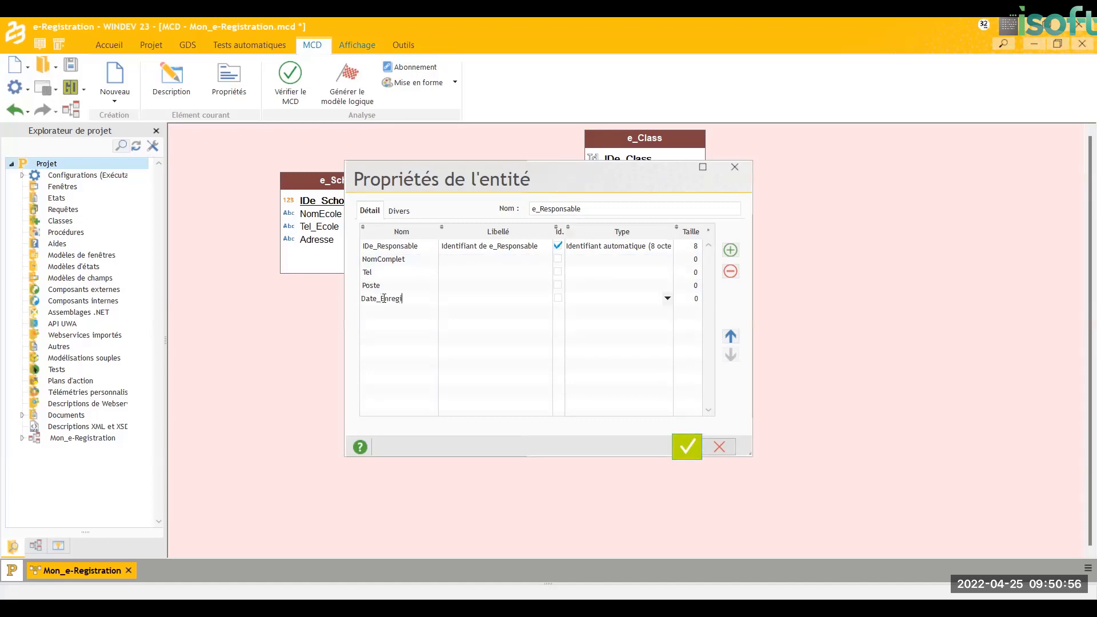
{"action": "type", "text": "strement"}
- Caption the Tel attribute "N° Téléphone" and the NomComplet attribute "Nom et Prénom"
{"action": "left_click", "coordinate": [462, 276]}
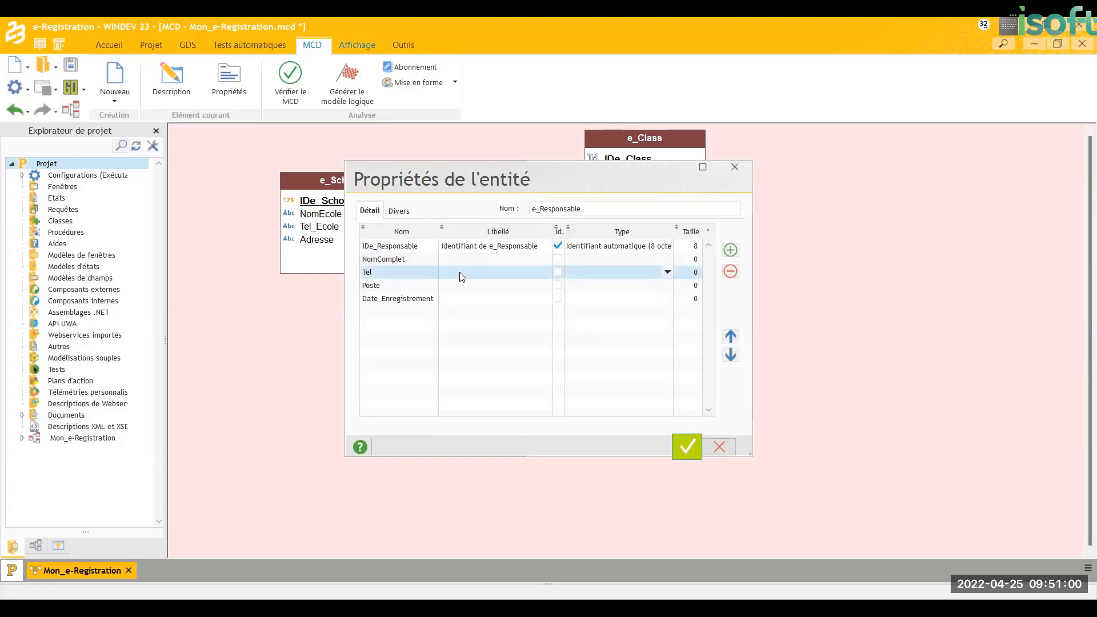
{"action": "left_click", "coordinate": [461, 274]}
{"action": "type", "text": "N"}
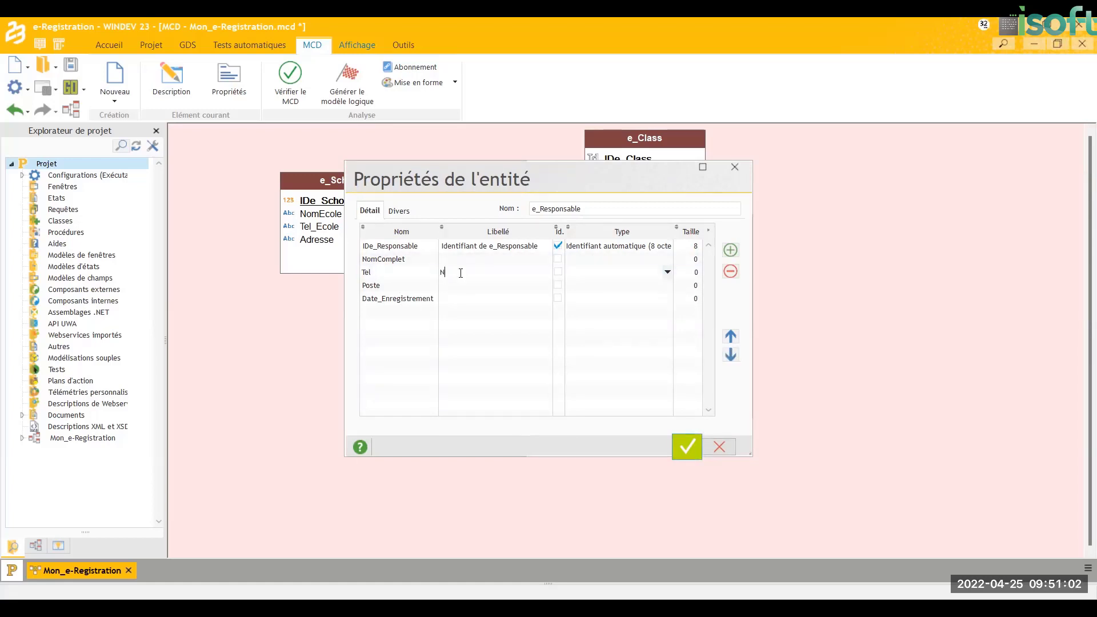
{"action": "type", "text": "° Téléphone"}
{"action": "key", "text": "Return"}
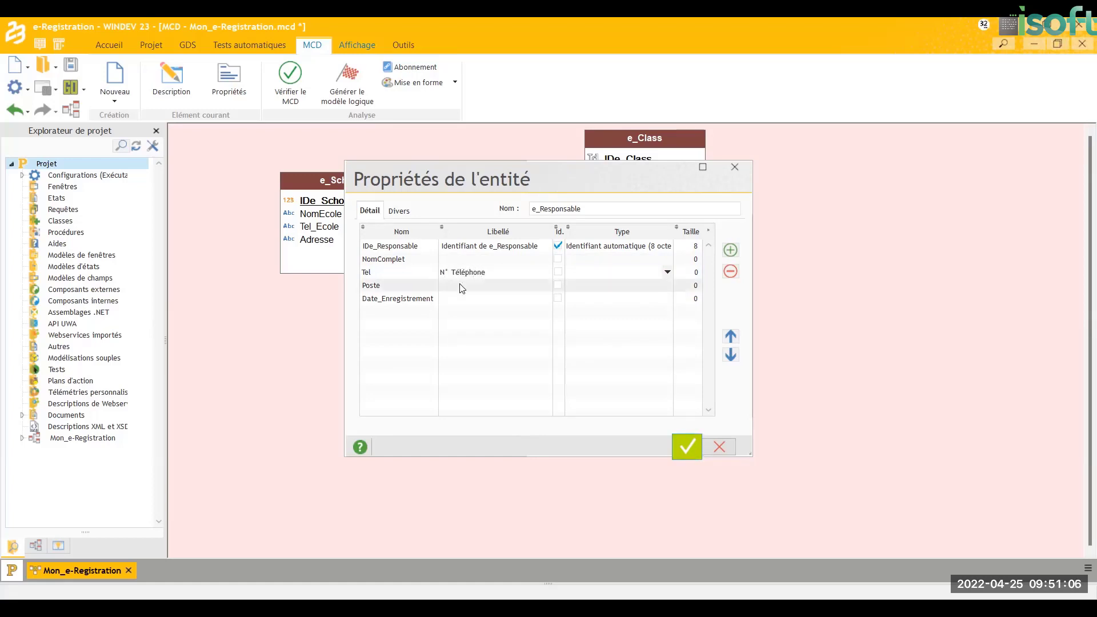
{"action": "left_click", "coordinate": [479, 260]}
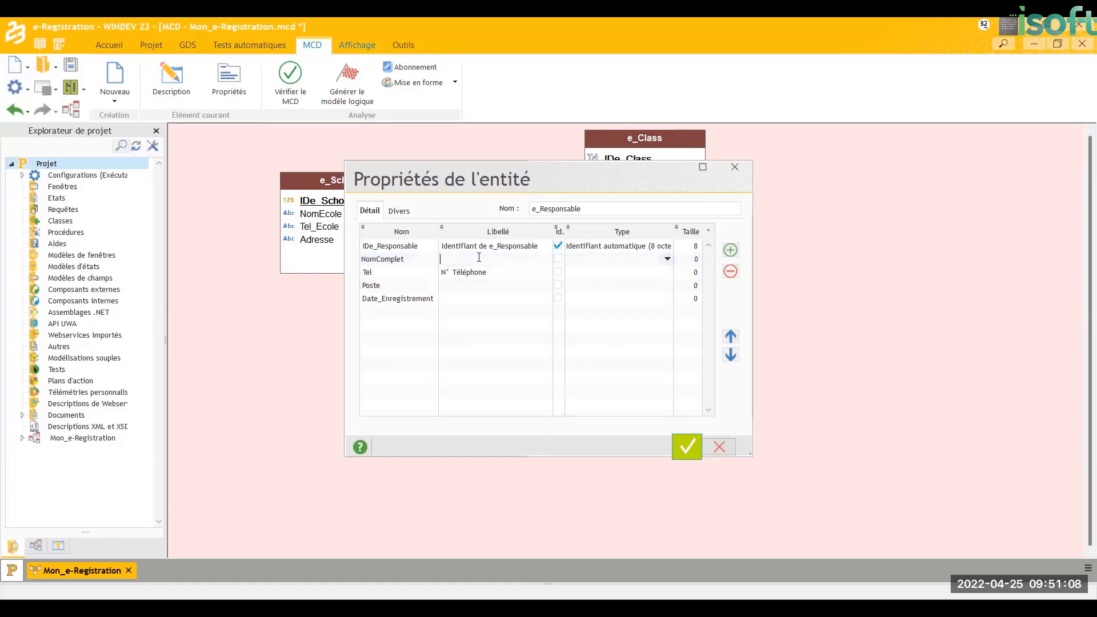
{"action": "type", "text": "Nom et Préno"}
{"action": "type", "text": "m"}
- Caption the Poste attribute "Poste de travail" and the Date_Enregistrement attribute "Date Enregistrement"
{"action": "left_click", "coordinate": [473, 284]}
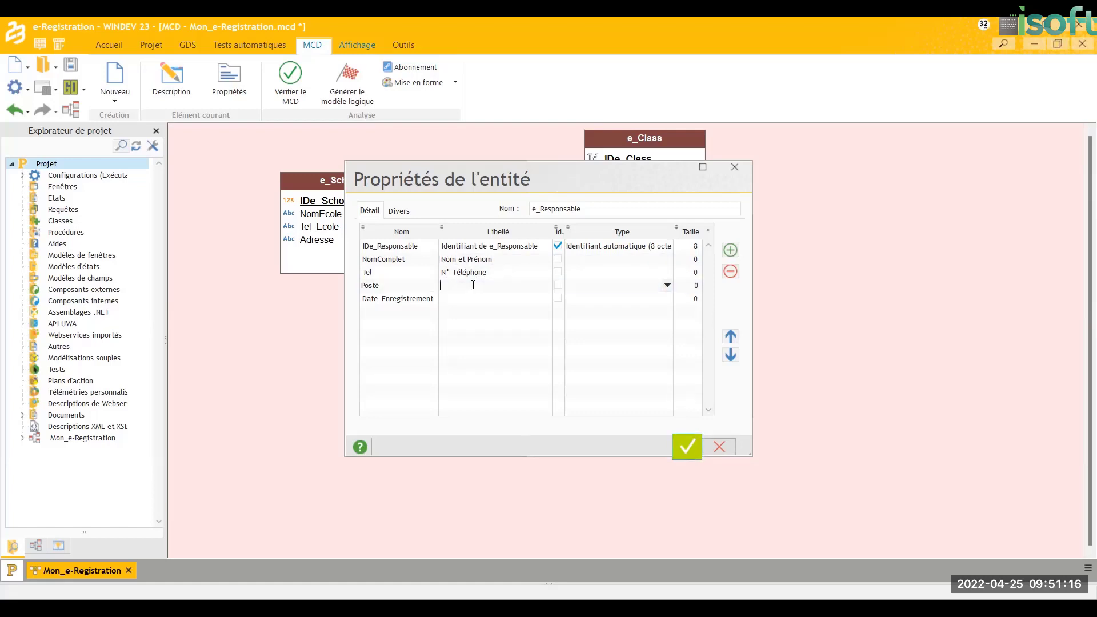
{"action": "type", "text": "Poste de travail"}
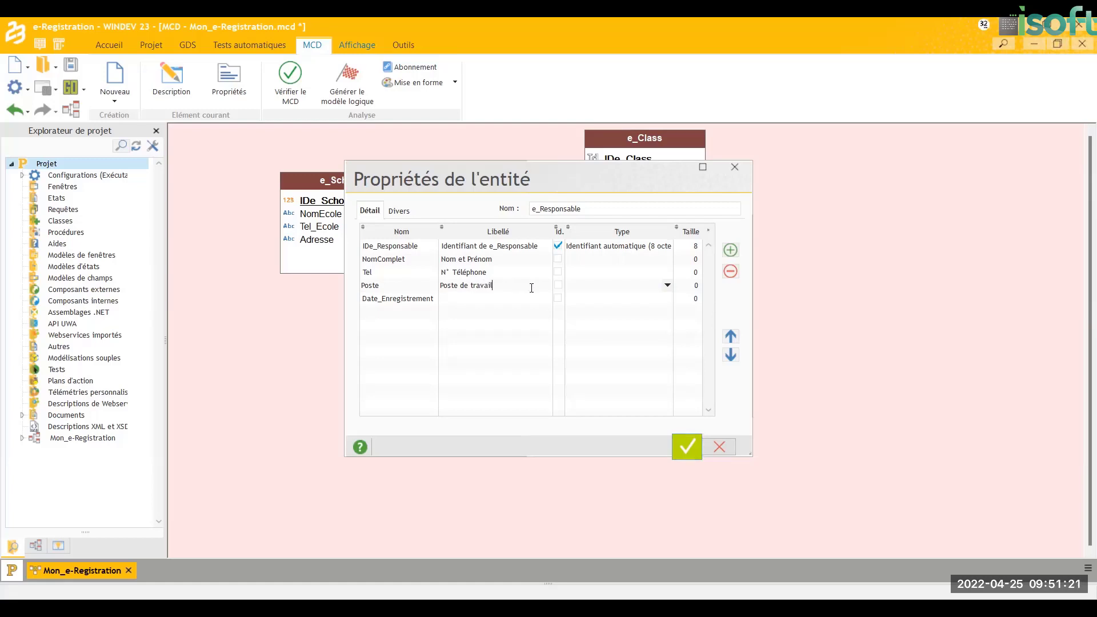
{"action": "left_click", "coordinate": [487, 298]}
{"action": "type", "text": "D"}
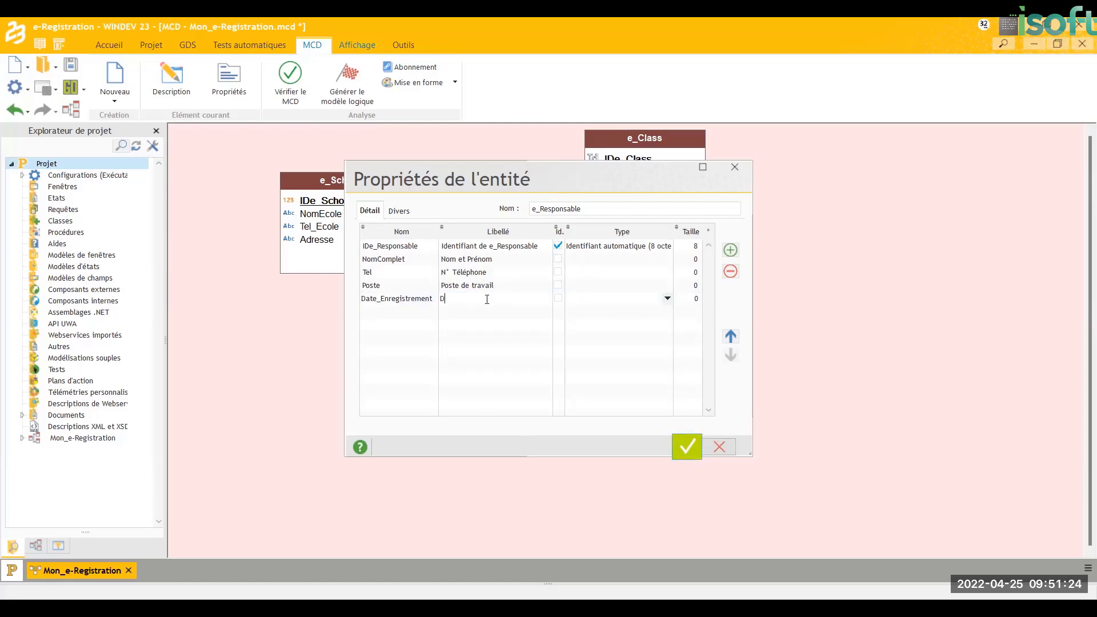
{"action": "type", "text": "ate Enregistrement"}
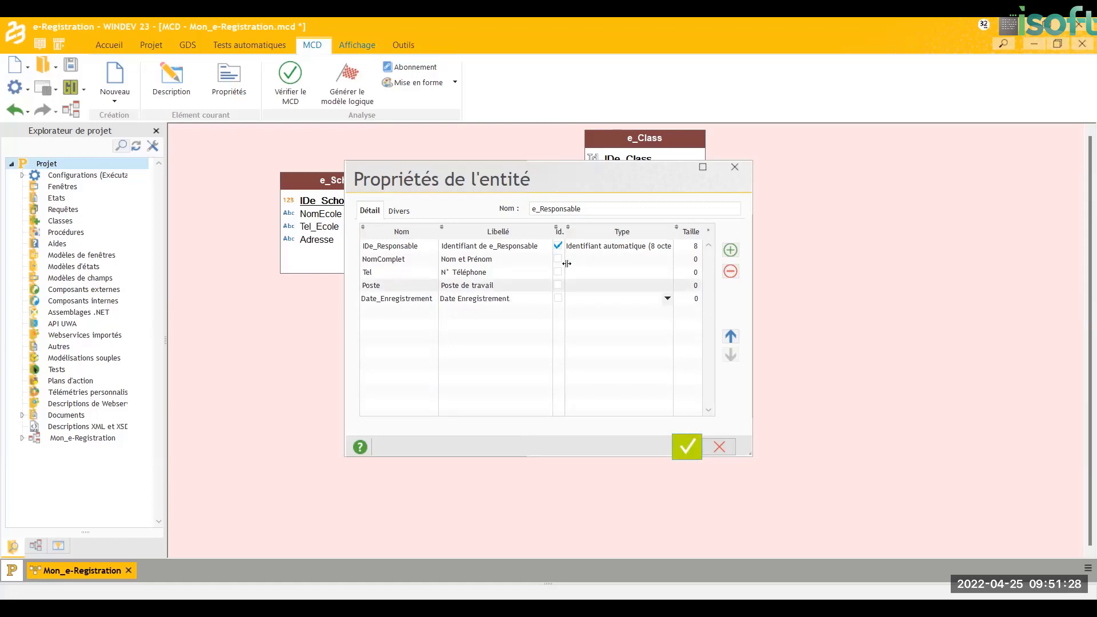
- Set the type of the NomComplet, Tel and Poste attributes to Chaîne
{"action": "left_click", "coordinate": [665, 260]}
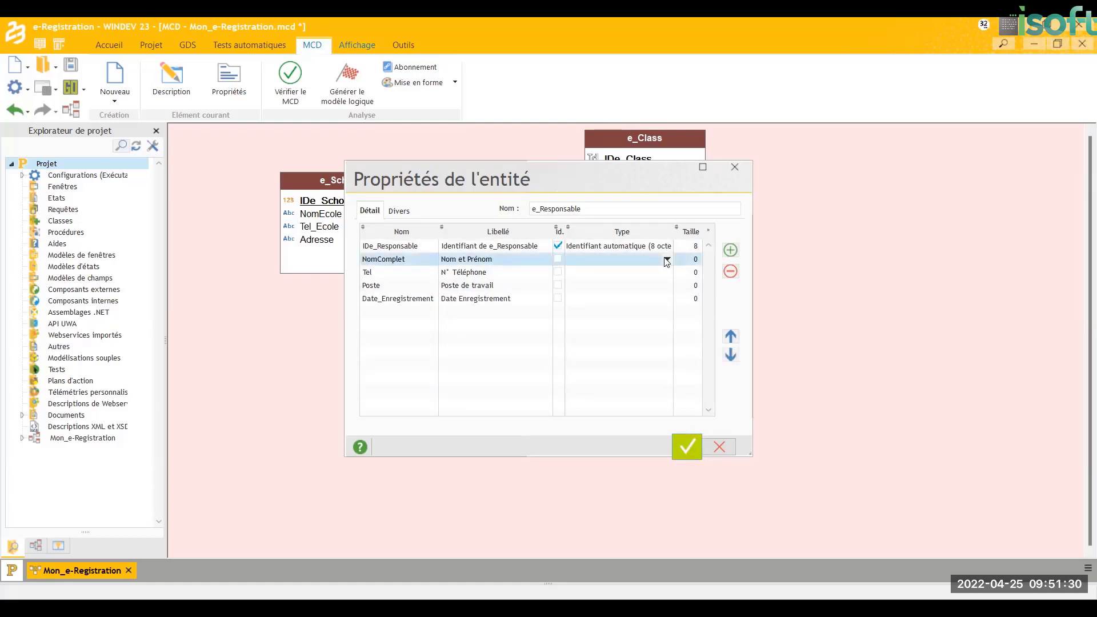
{"action": "left_click", "coordinate": [666, 259]}
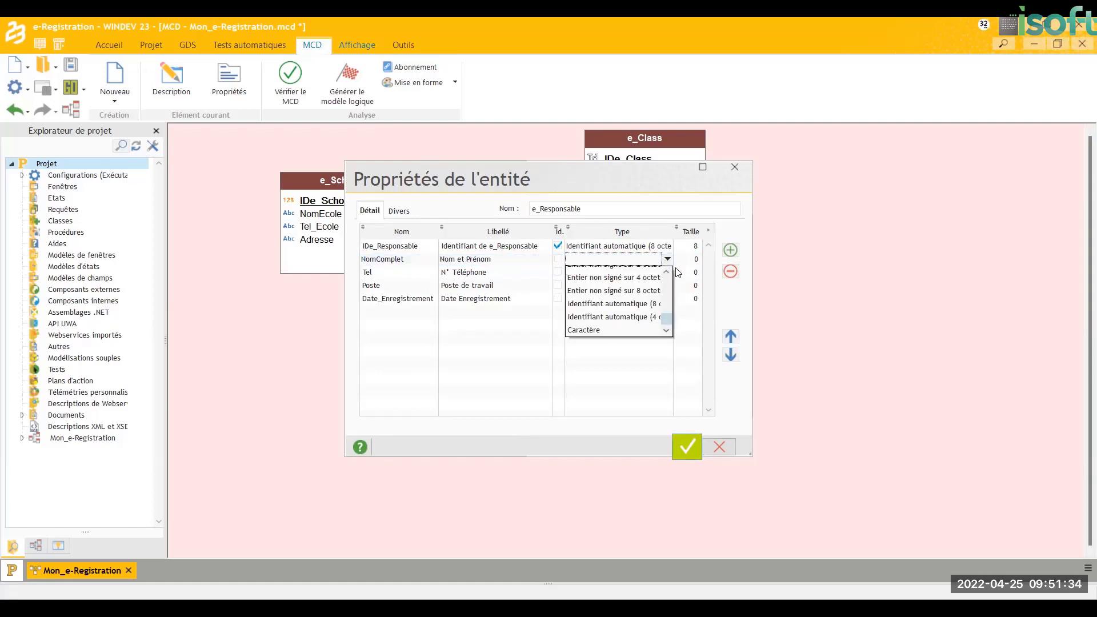
{"action": "scroll", "coordinate": [614, 285], "scroll_direction": "up", "scroll_amount": 2}
{"action": "left_click", "coordinate": [609, 273]}
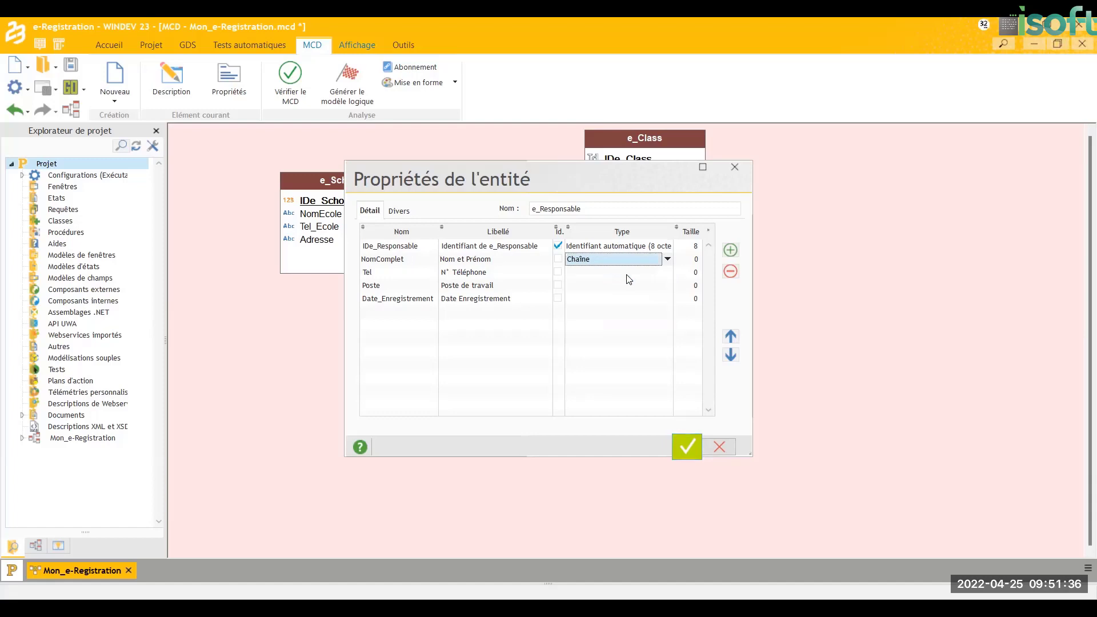
{"action": "left_click", "coordinate": [666, 274]}
{"action": "left_click", "coordinate": [667, 272]}
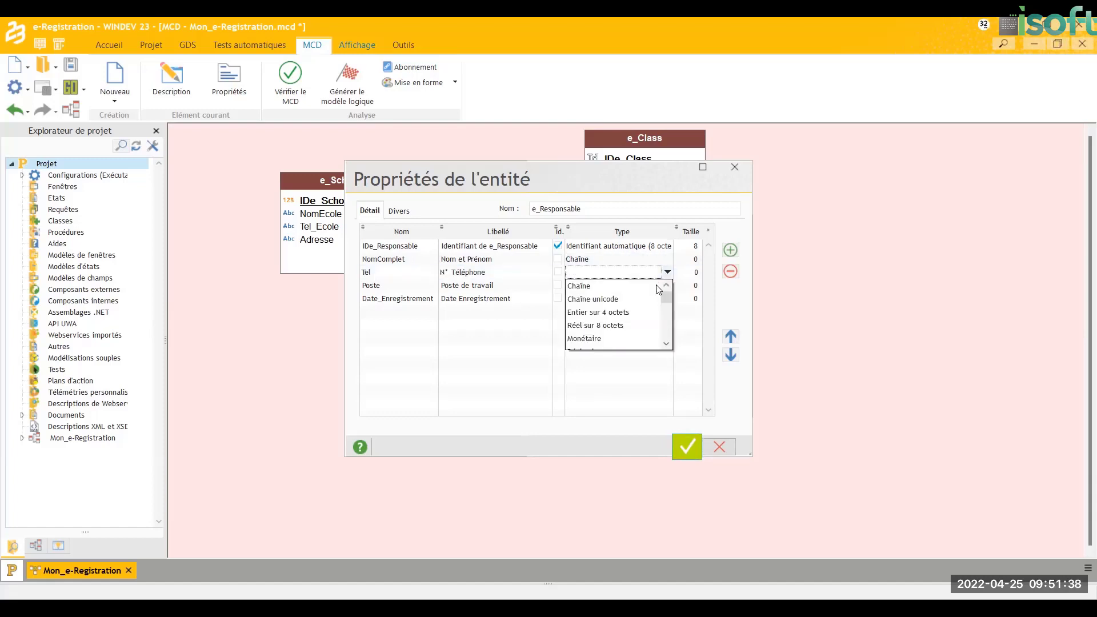
{"action": "left_click", "coordinate": [638, 285]}
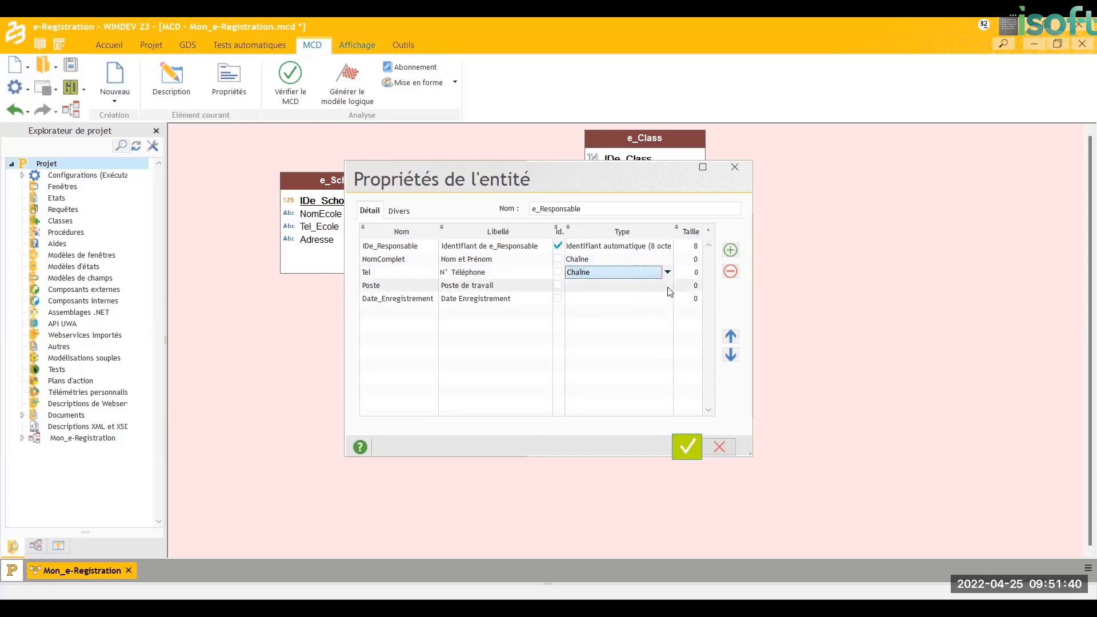
{"action": "left_click", "coordinate": [667, 287]}
{"action": "left_click", "coordinate": [667, 287]}
{"action": "left_click", "coordinate": [650, 300]}
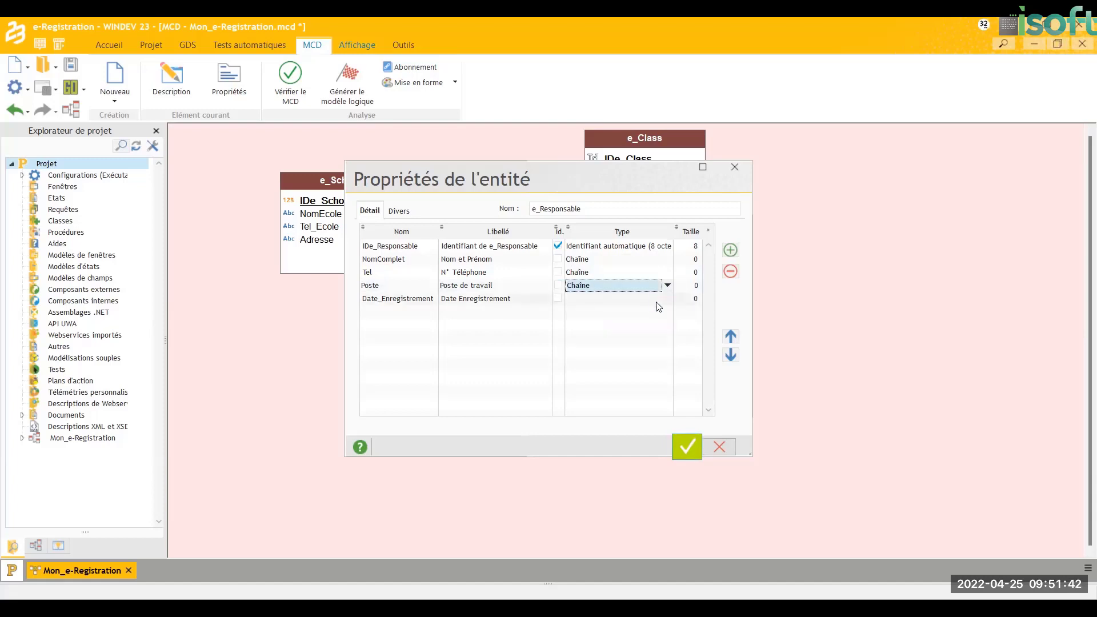
- Set the Date_Enregistrement attribute's type to Date (aaaammjj) and its size to 8
{"action": "left_click", "coordinate": [667, 300]}
{"action": "left_click", "coordinate": [667, 300]}
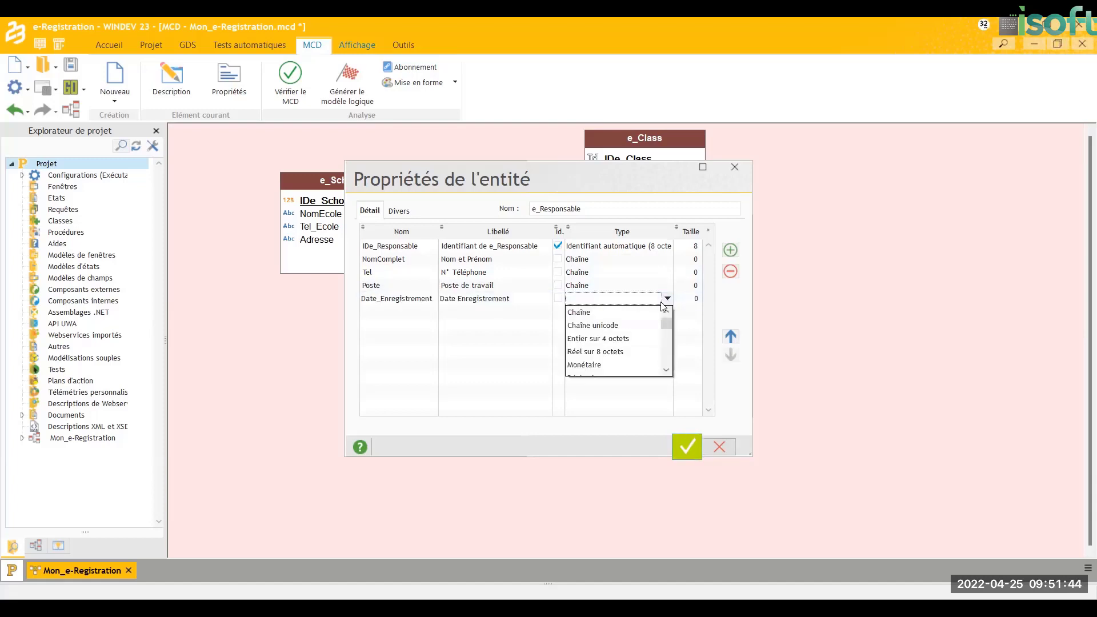
{"action": "left_click", "coordinate": [649, 309]}
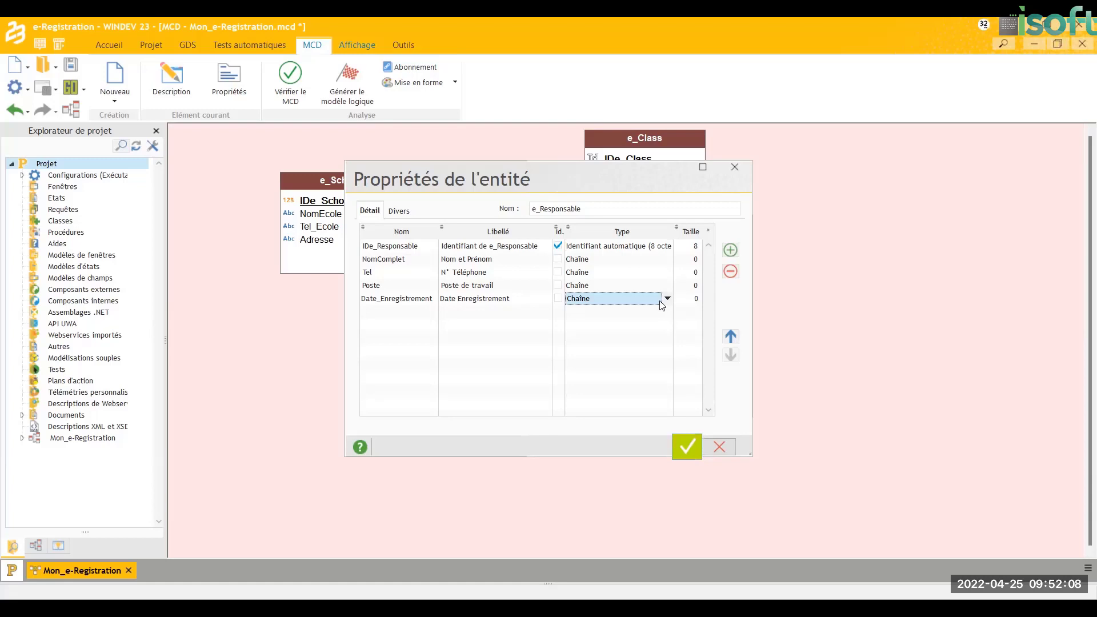
{"action": "left_click", "coordinate": [667, 299]}
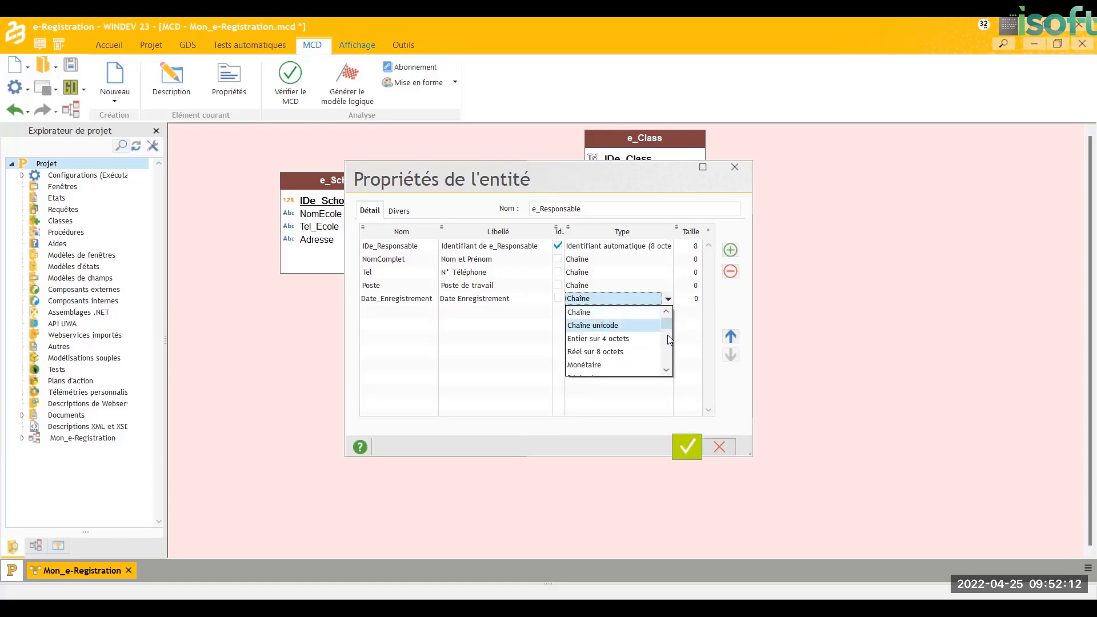
{"action": "scroll", "coordinate": [669, 330], "scroll_direction": "down", "scroll_amount": 2}
{"action": "left_click", "coordinate": [627, 313]}
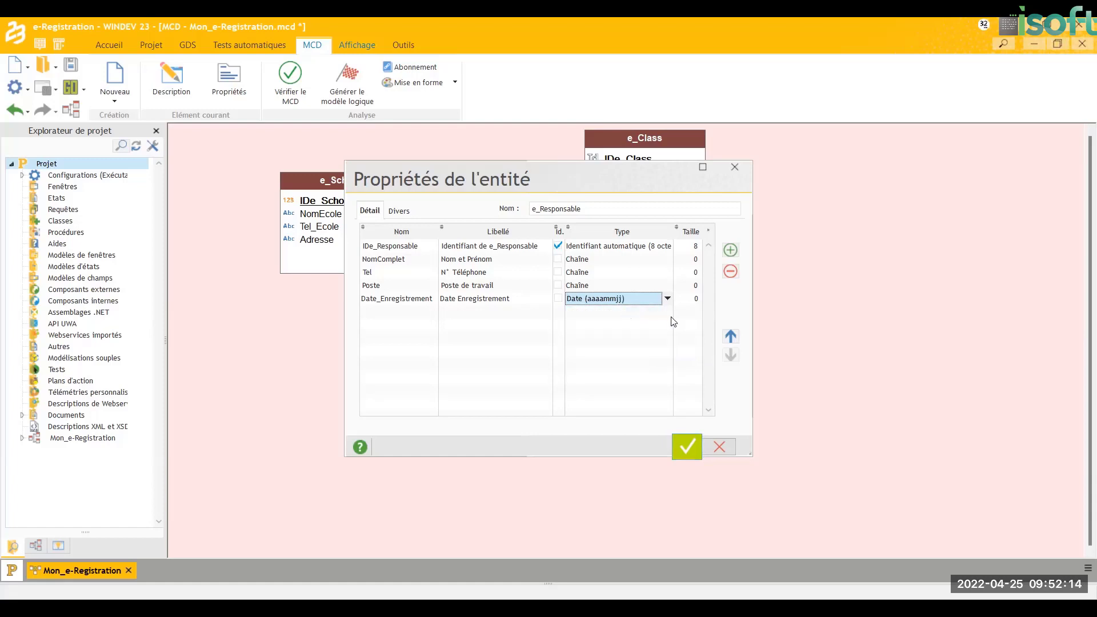
{"action": "left_click", "coordinate": [695, 298]}
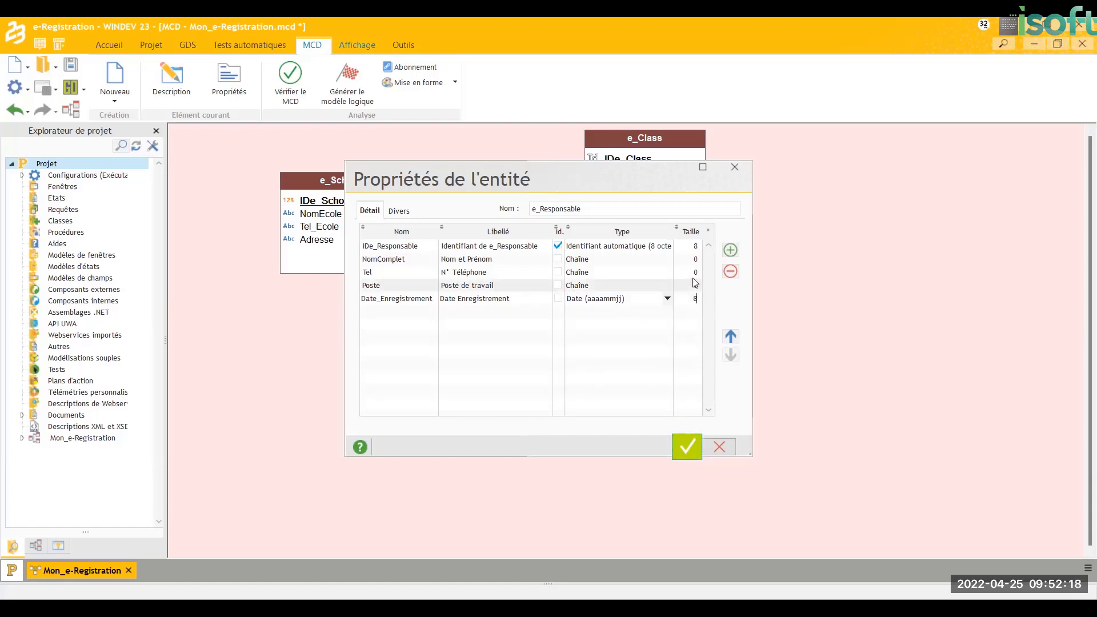
- Set the sizes of Poste to 100, Tel to 20 and NomComplet to 200, and validate the e_Responsable entity
{"action": "left_click", "coordinate": [696, 285]}
{"action": "left_click", "coordinate": [696, 287]}
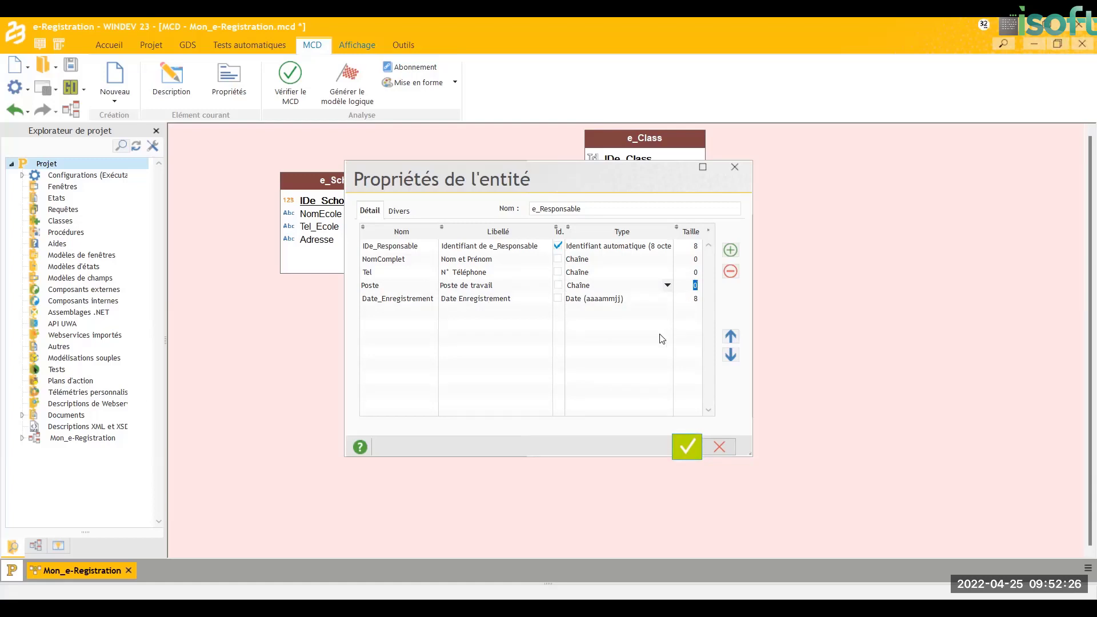
{"action": "type", "text": "20"}
{"action": "type", "text": "00"}
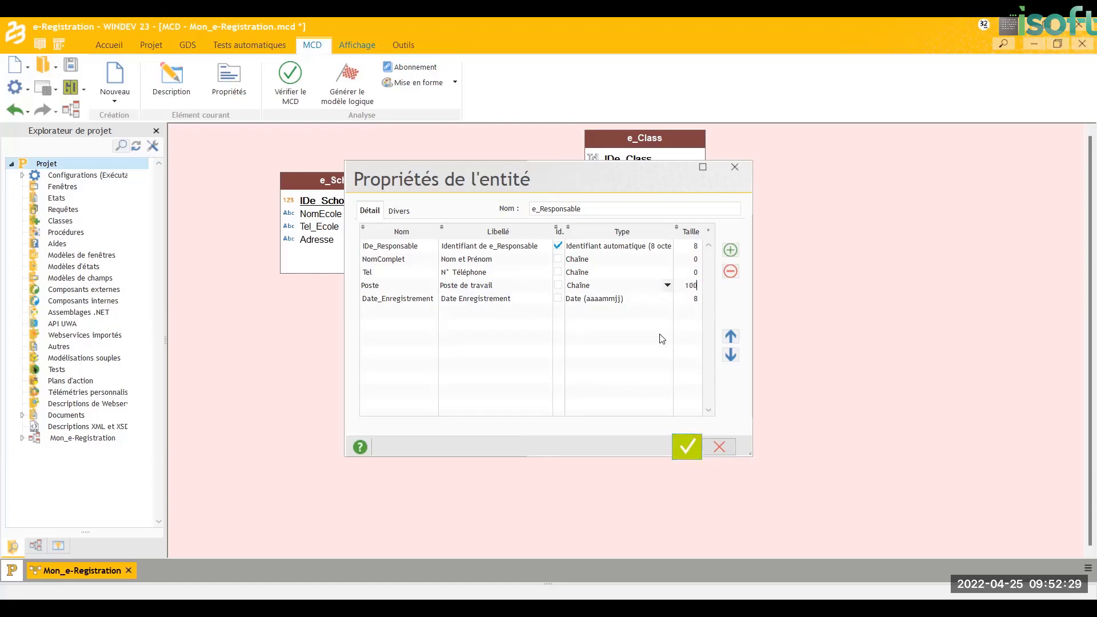
{"action": "left_click", "coordinate": [696, 273]}
{"action": "type", "text": "20"}
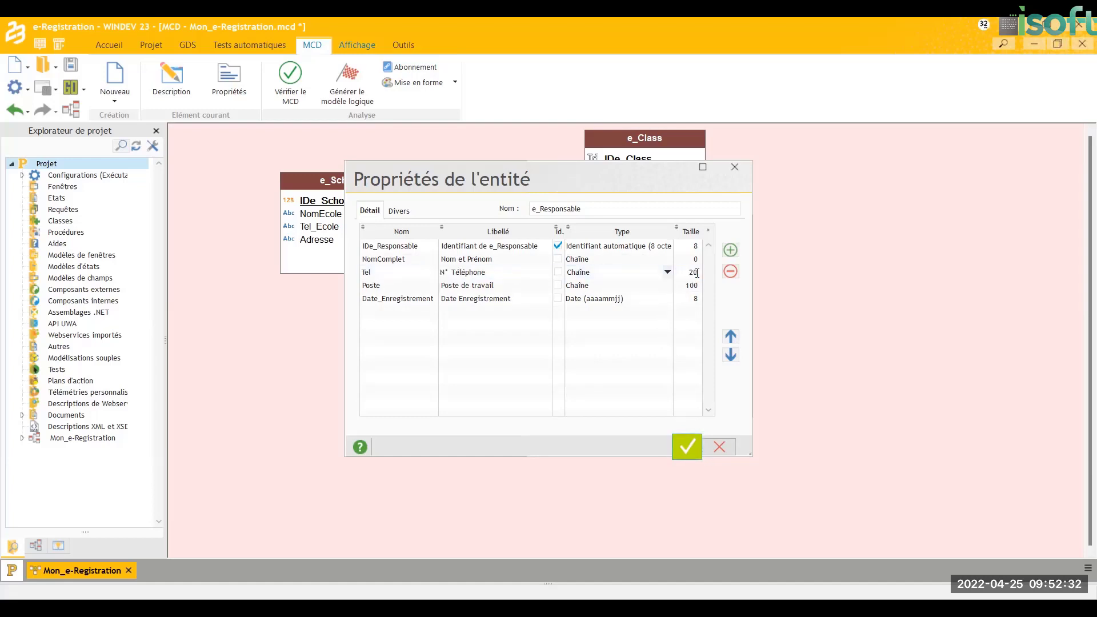
{"action": "left_click", "coordinate": [696, 259]}
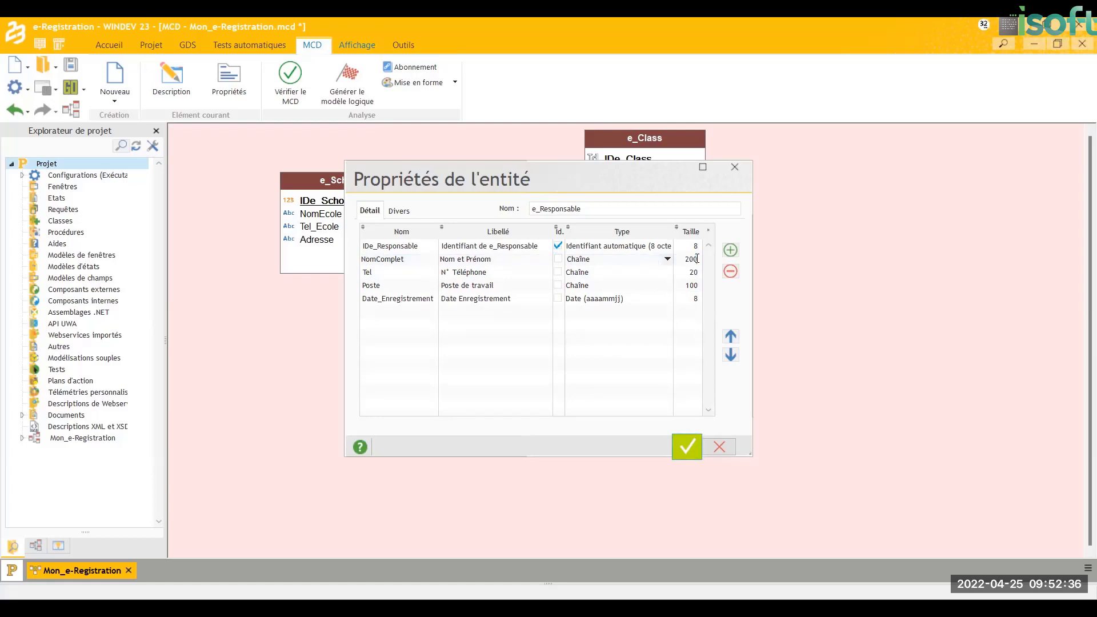
{"action": "left_click", "coordinate": [681, 448]}
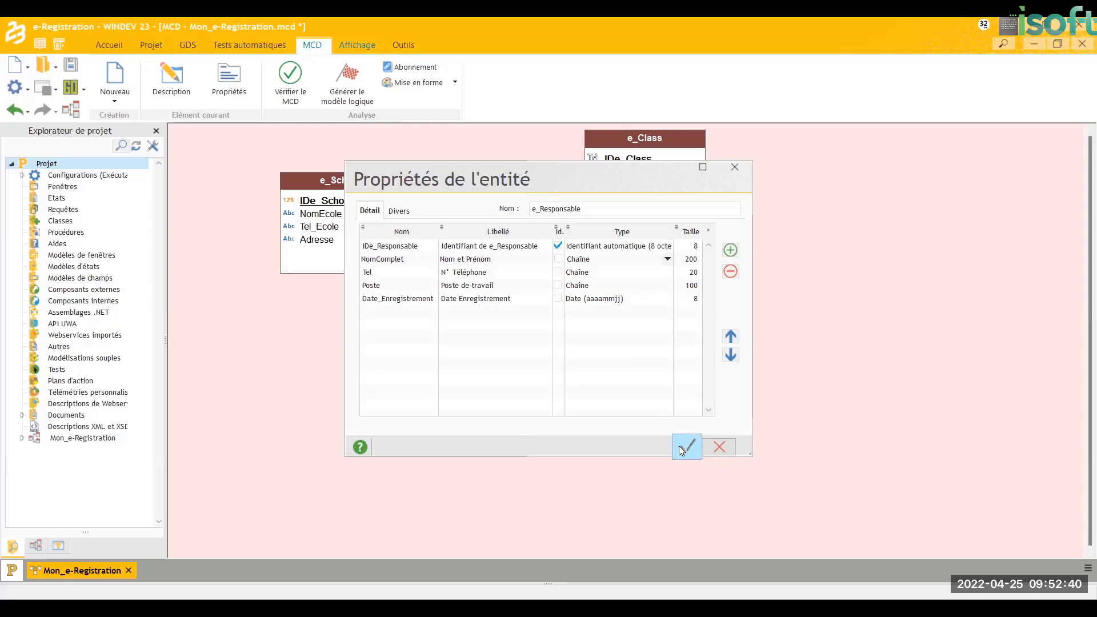
{"action": "left_click", "coordinate": [527, 355]}
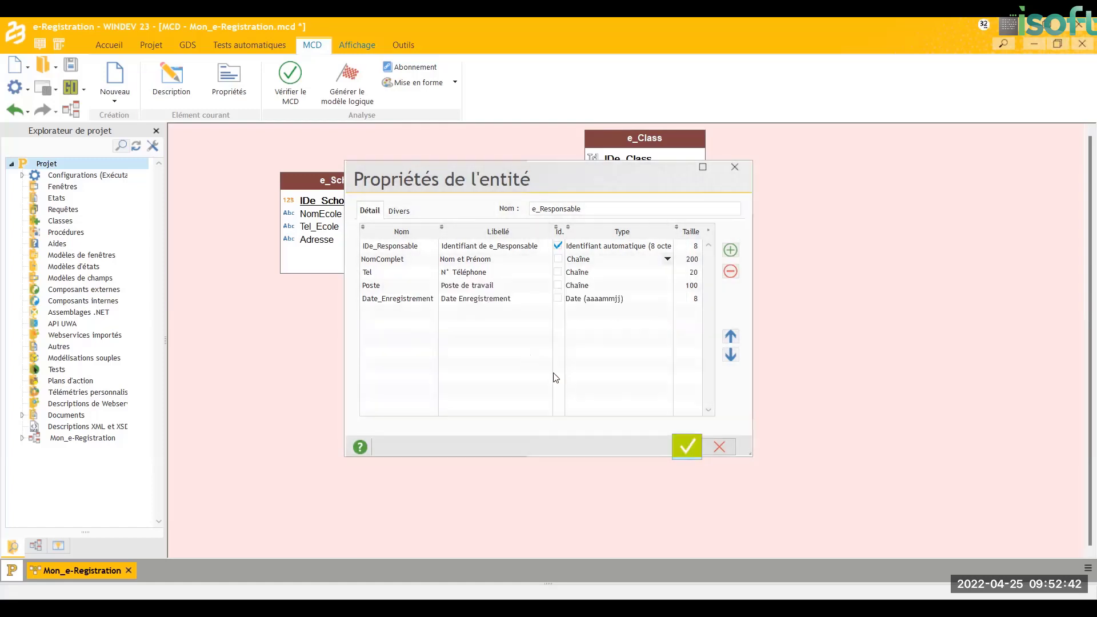
- Place e_Responsable below and right of e_Class, extend its box downward to fit all attributes, and save the model
{"action": "left_click_drag", "start_coordinate": [642, 338], "coordinate": [744, 240]}
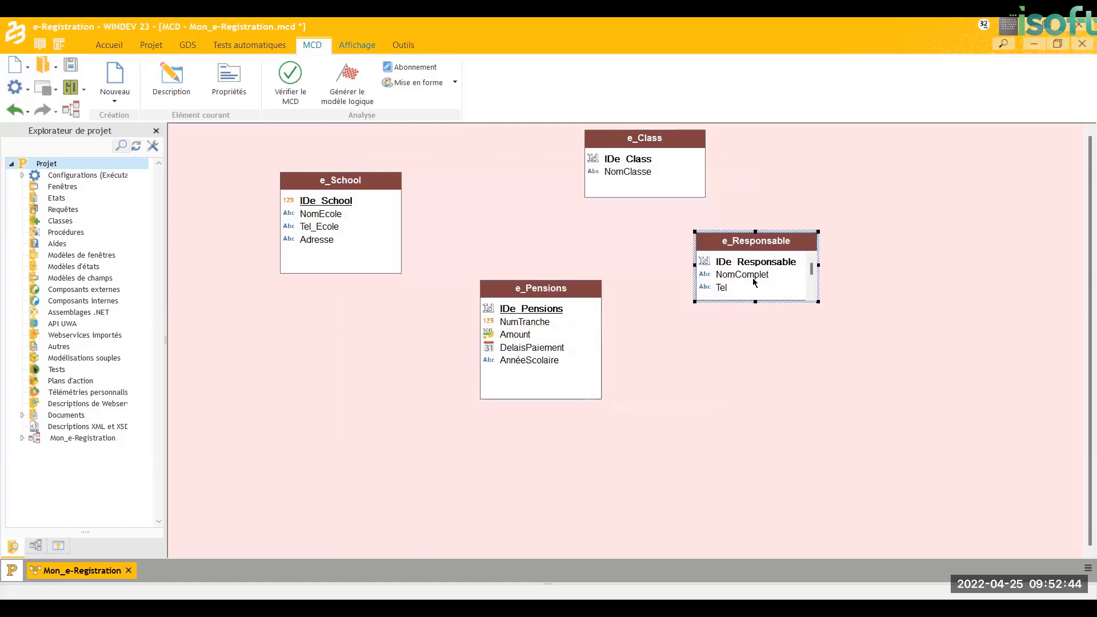
{"action": "left_click_drag", "start_coordinate": [755, 301], "coordinate": [757, 353]}
{"action": "left_click", "coordinate": [760, 390]}
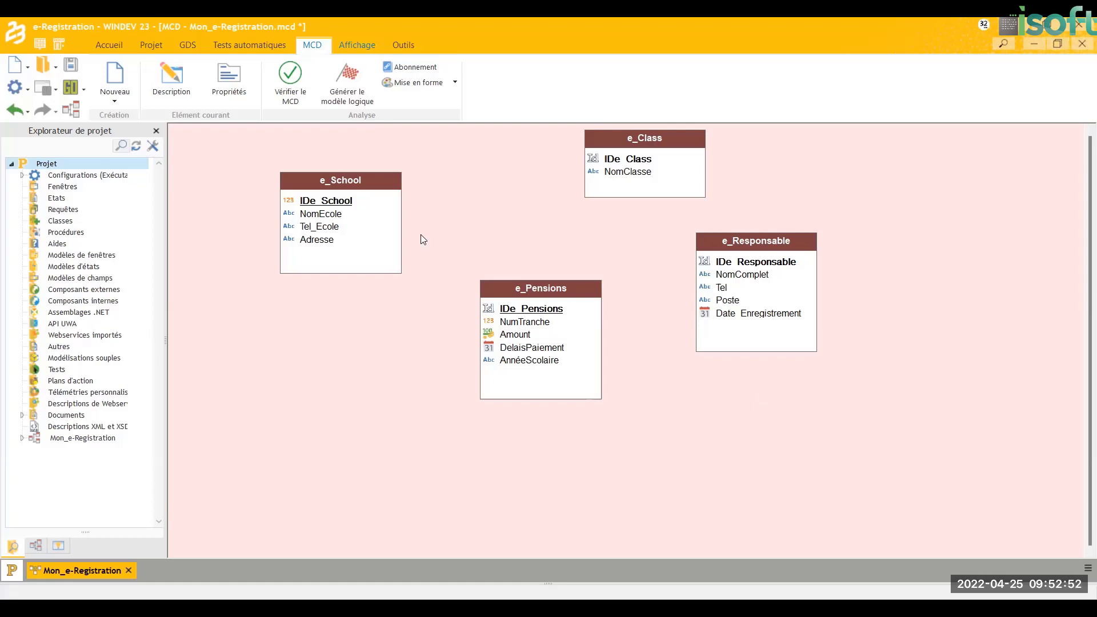
{"action": "key", "text": "ctrl+s"}
- Create a new entity named e_Student with an automatic identifier
{"action": "left_click", "coordinate": [114, 103]}
{"action": "left_click", "coordinate": [129, 112]}
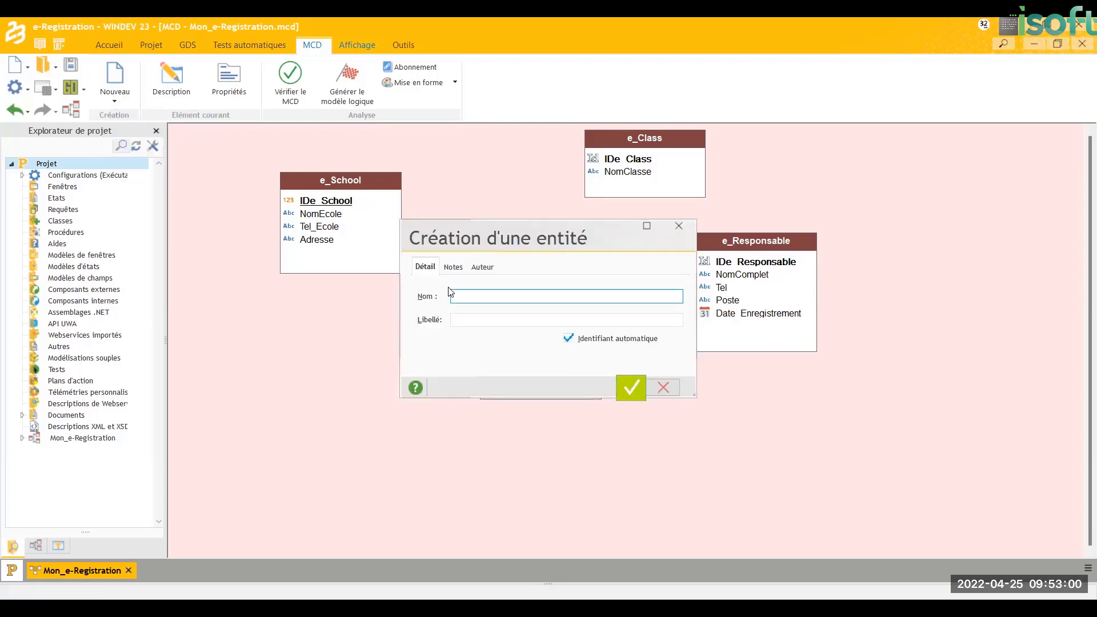
{"action": "type", "text": "e_Student"}
{"action": "left_click", "coordinate": [629, 390]}
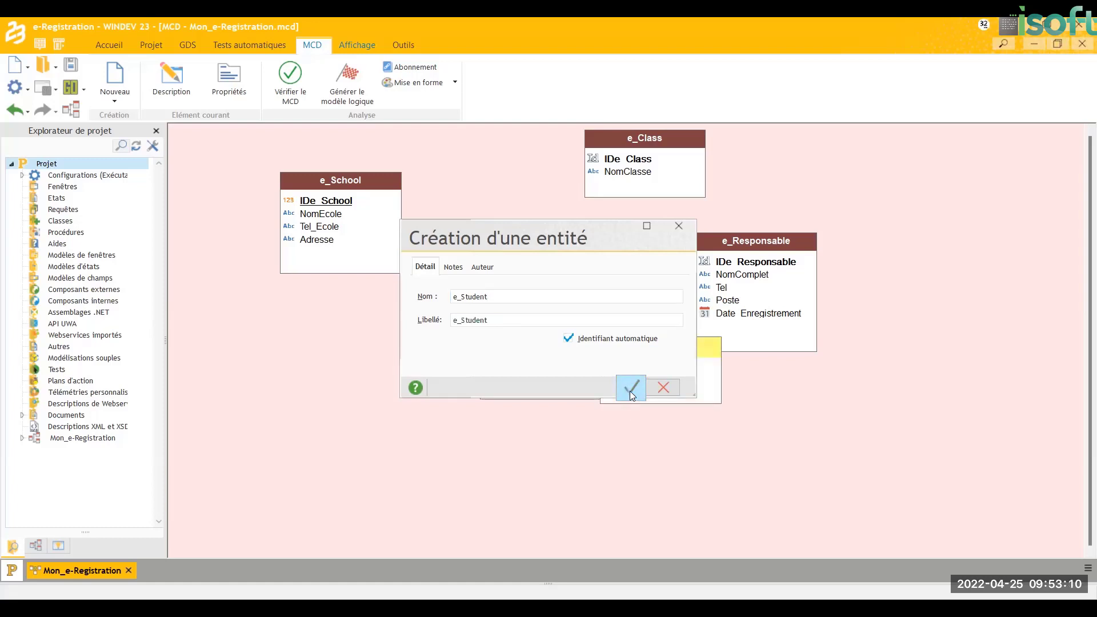
- Add the attributes NomElève, PnomElève, NomParent and TelParent to the e_Student entity
{"action": "left_click", "coordinate": [398, 260]}
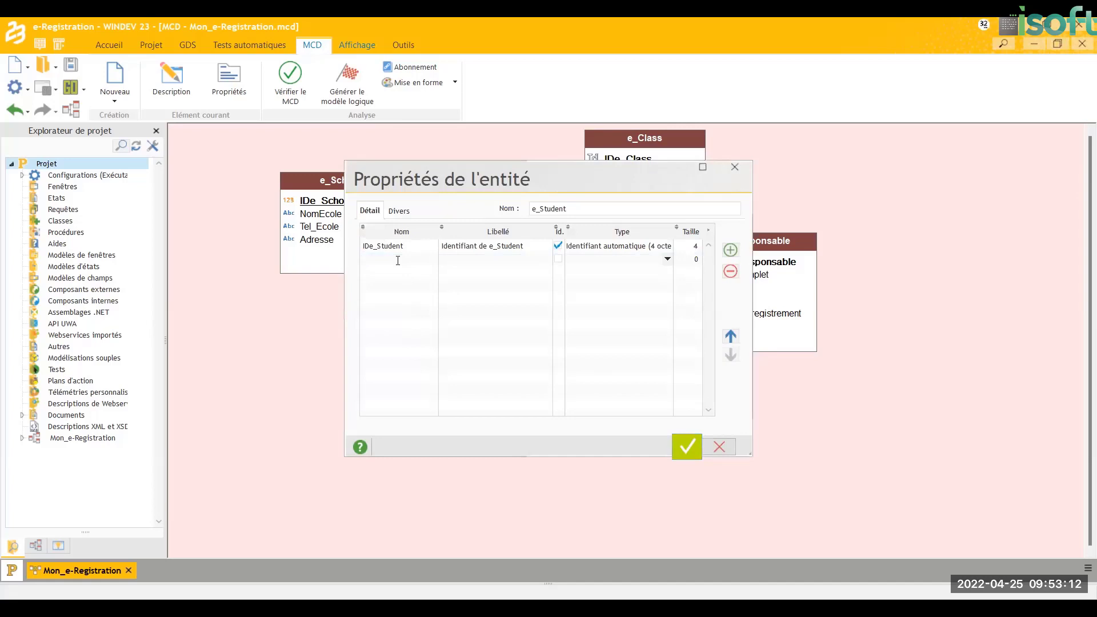
{"action": "type", "text": "NomElève"}
{"action": "left_click", "coordinate": [391, 274]}
{"action": "type", "text": "PnomElève"}
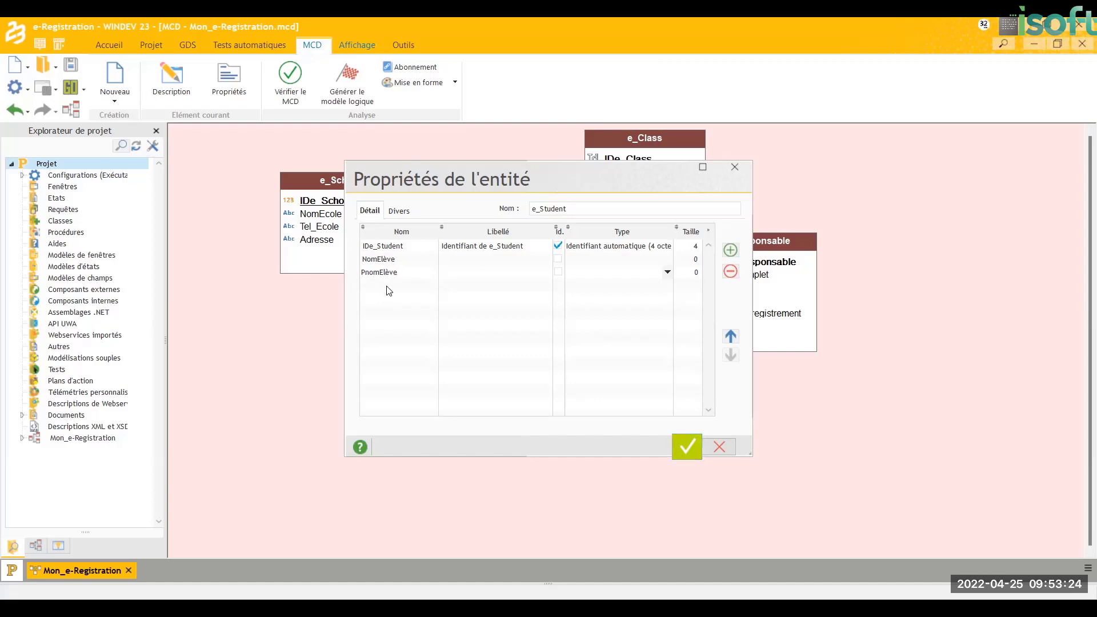
{"action": "left_click", "coordinate": [388, 286]}
{"action": "type", "text": "NomParent"}
{"action": "left_click", "coordinate": [387, 300]}
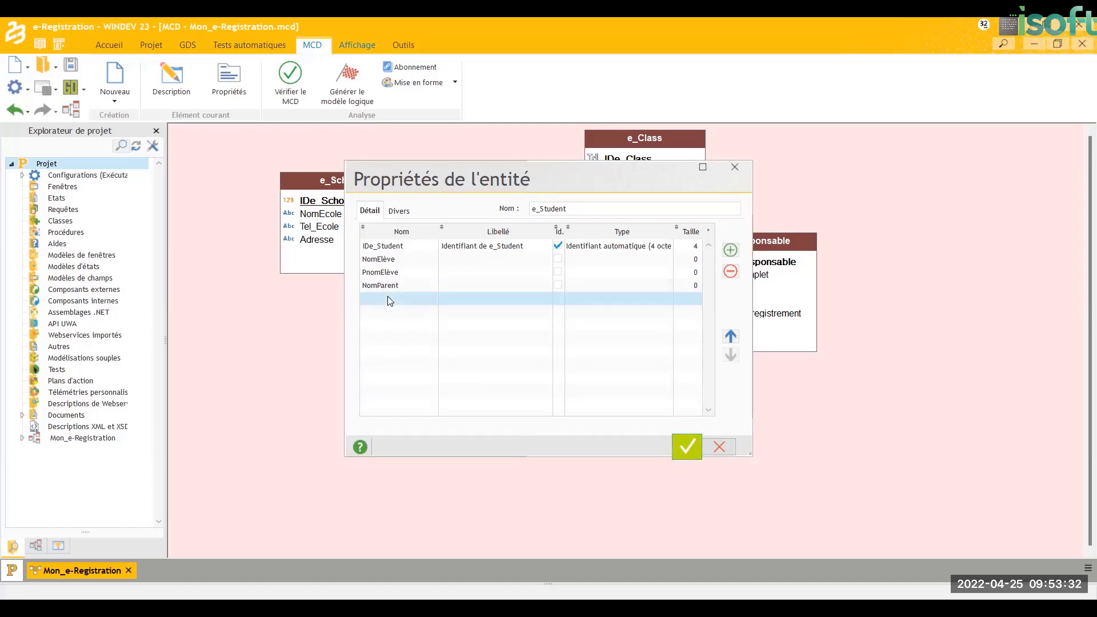
{"action": "type", "text": "Tel"}
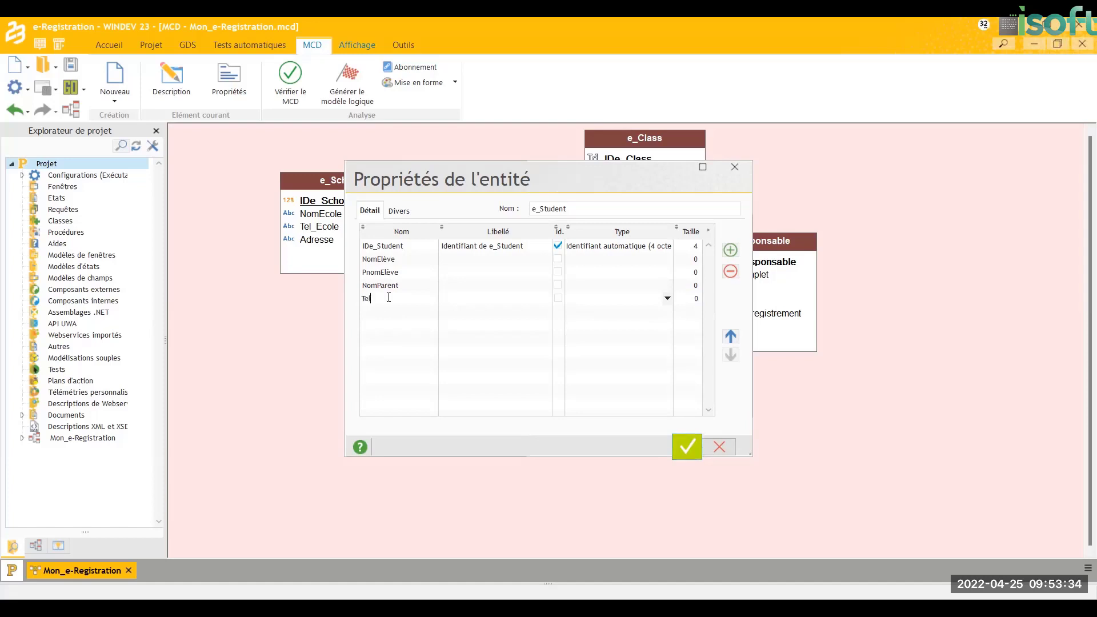
{"action": "type", "text": "Parent"}
- Add an attribute named Date_Enreg below TelParent
{"action": "left_click", "coordinate": [388, 313]}
{"action": "type", "text": "Date_Enregist"}
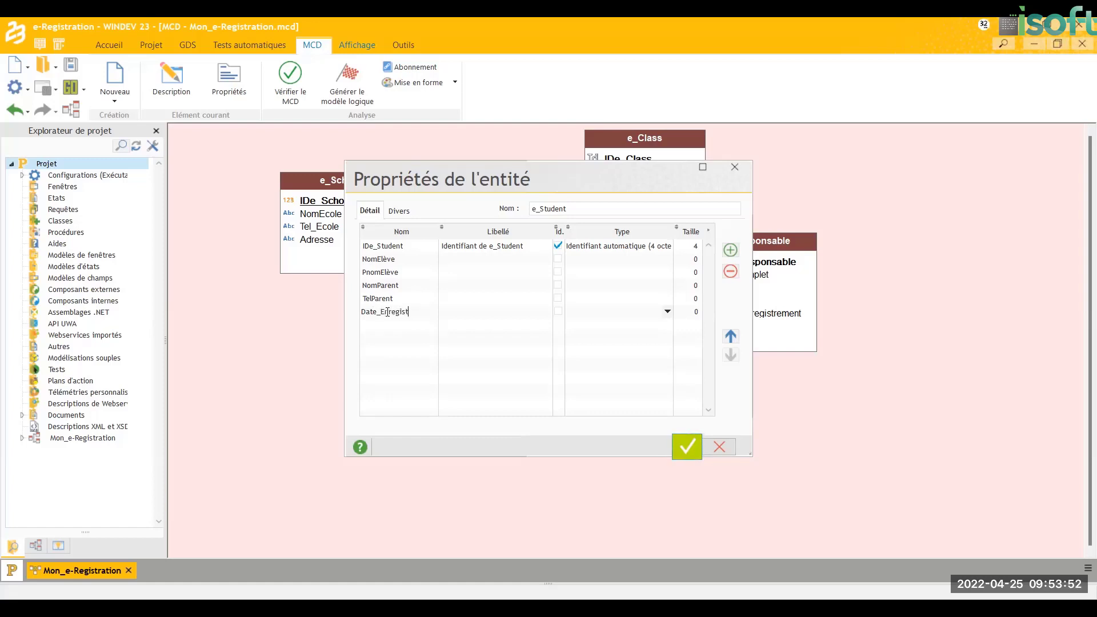
{"action": "type", "text": "rement"}
{"action": "key", "text": "BackSpace"}
{"action": "key", "text": "BackSpace"}
{"action": "key", "text": "BackSpace"}
{"action": "key", "text": "BackSpace"}
{"action": "key", "text": "BackSpace"}
{"action": "key", "text": "BackSpace"}
{"action": "key", "text": "BackSpace"}
{"action": "key", "text": "BackSpace"}
{"action": "key", "text": "BackSpace"}
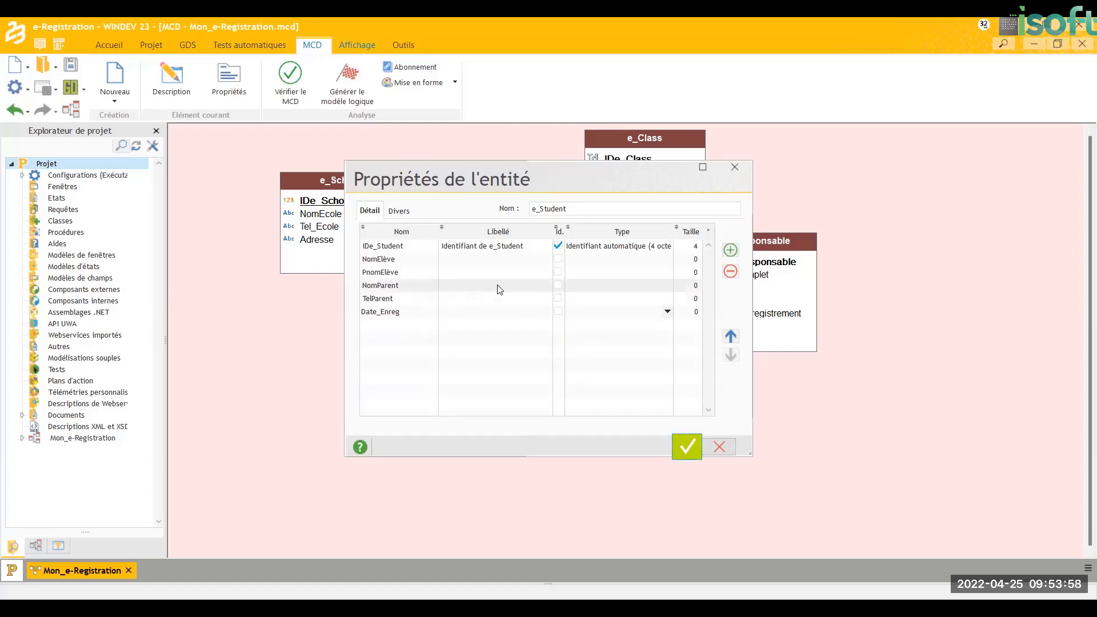
- Caption NomElève as "Nom de l'élève" and PnomElève as "Prénom de l'élève"
{"action": "left_click", "coordinate": [513, 260]}
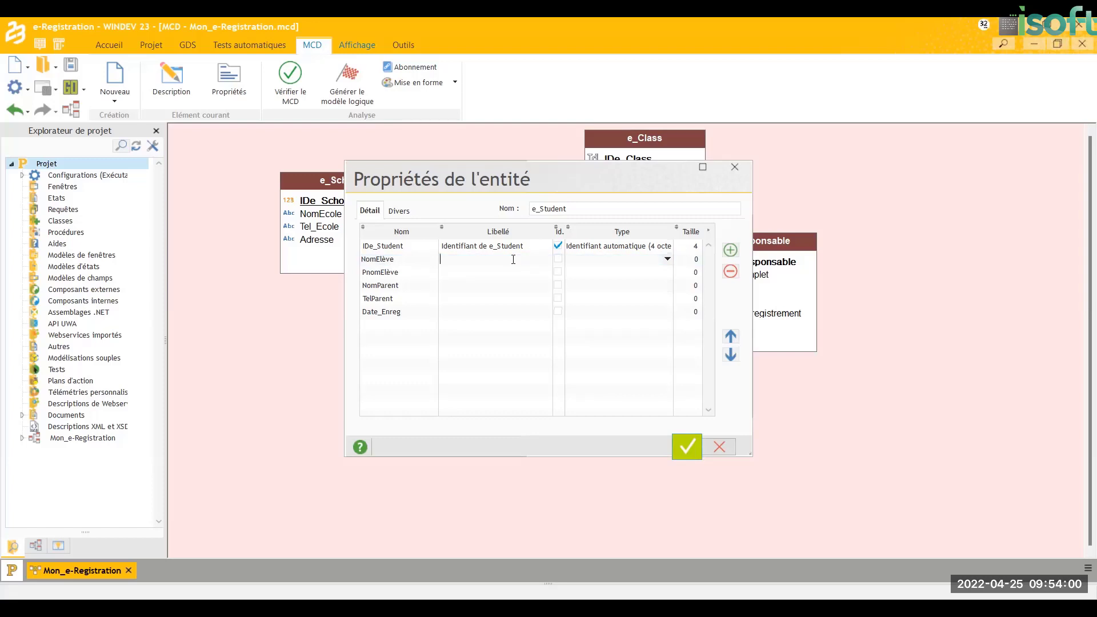
{"action": "type", "text": "Nom de lélève"}
{"action": "left_click", "coordinate": [469, 259]}
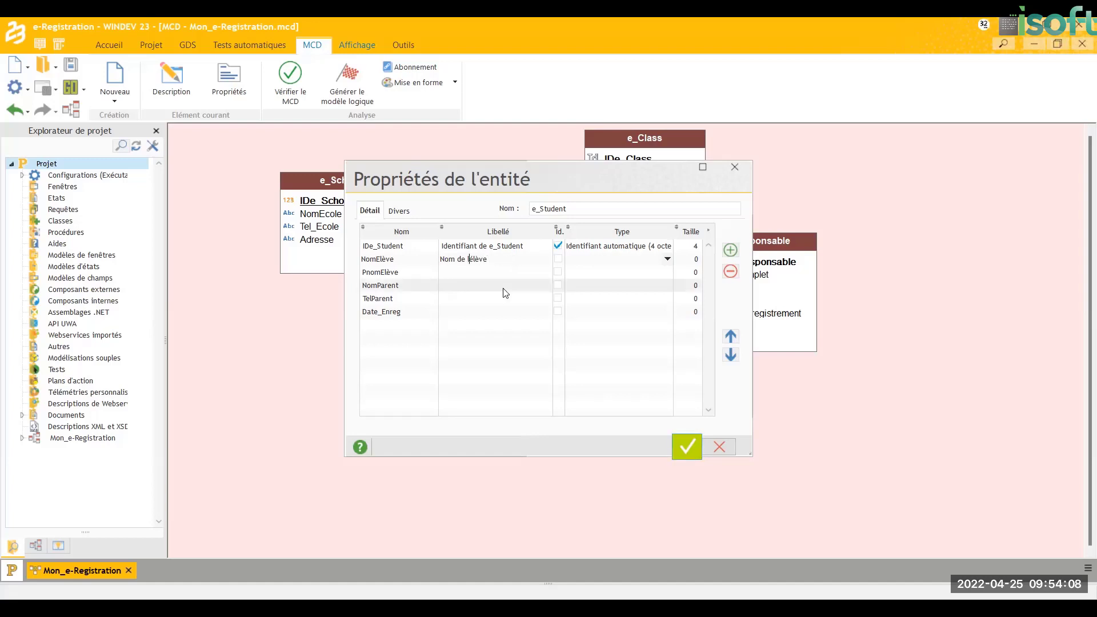
{"action": "type", "text": "'"}
{"action": "left_click", "coordinate": [474, 276]}
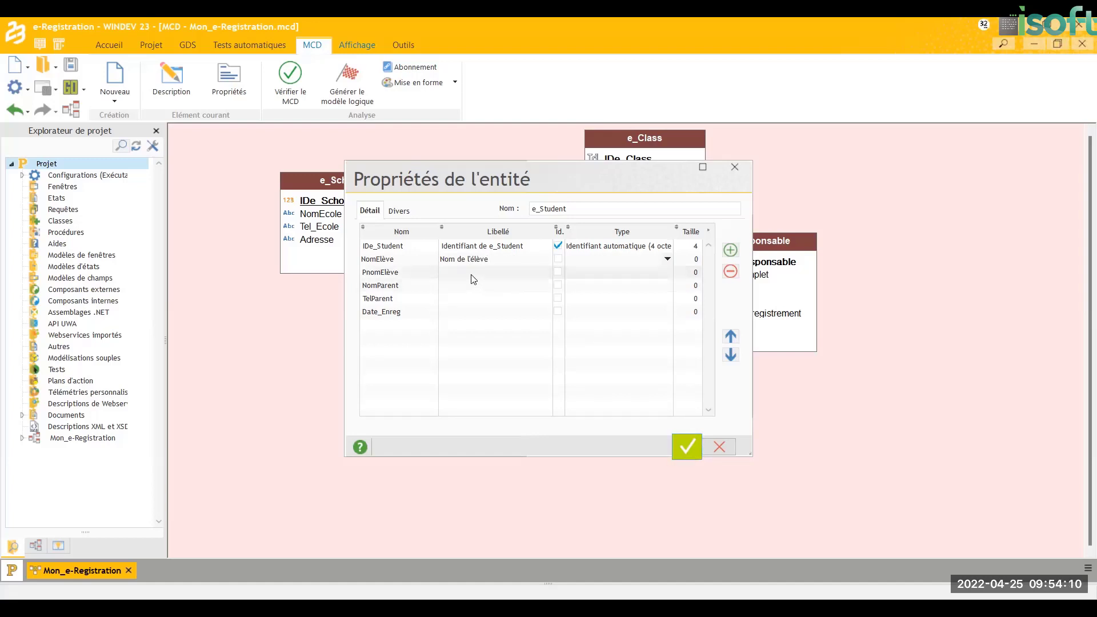
{"action": "type", "text": "Prén"}
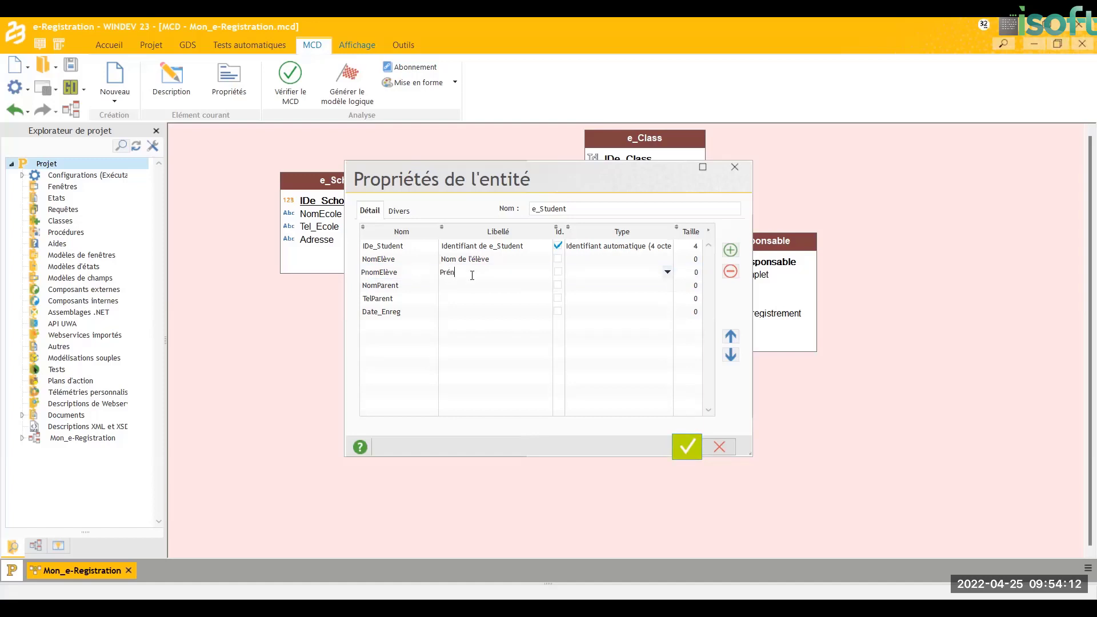
{"action": "type", "text": "om de l'élève"}
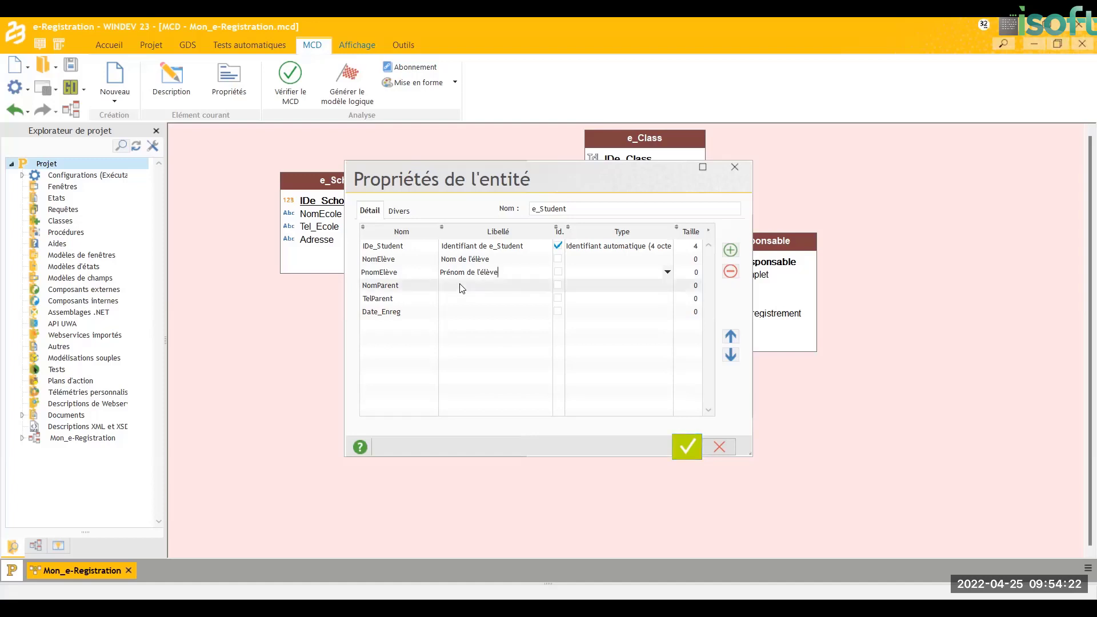
- Caption NomParent as "Nom du Parent", TelParent as "N° Téléphone du Parent" and Date_Enreg as "Date enregistrement"
{"action": "left_click", "coordinate": [467, 284]}
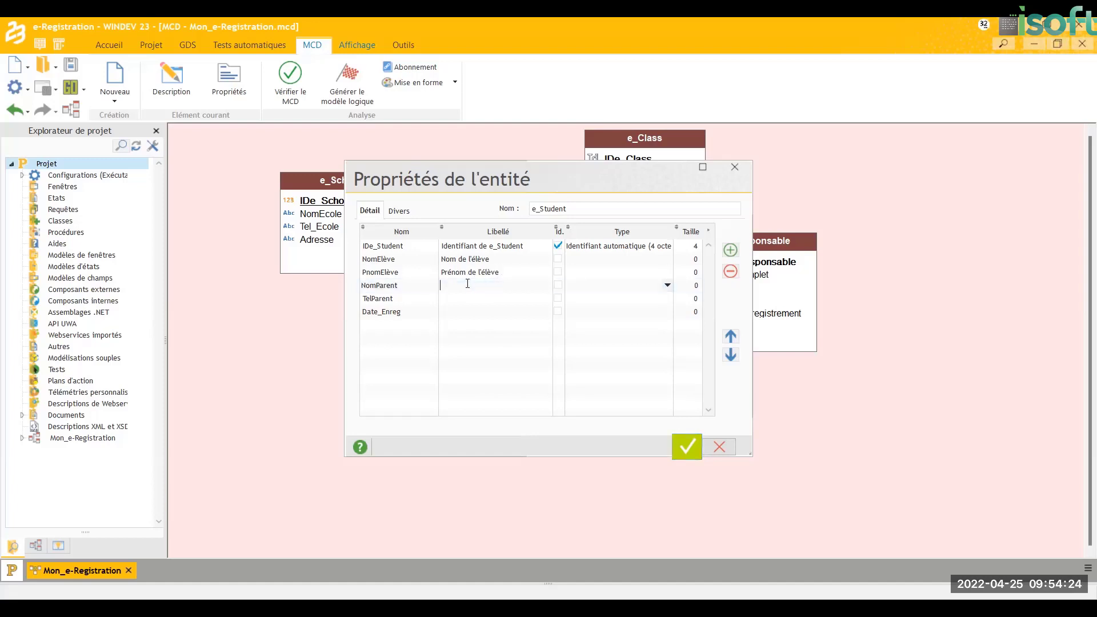
{"action": "type", "text": "Nom du Parent"}
{"action": "left_click", "coordinate": [466, 298]}
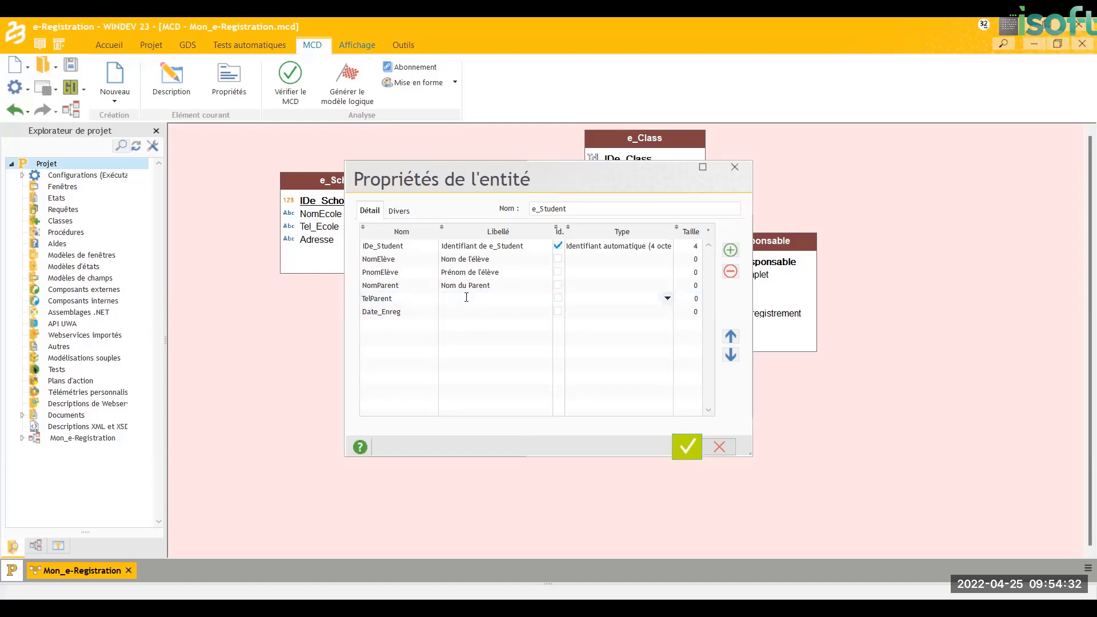
{"action": "type", "text": "N° Téléphone du Parent"}
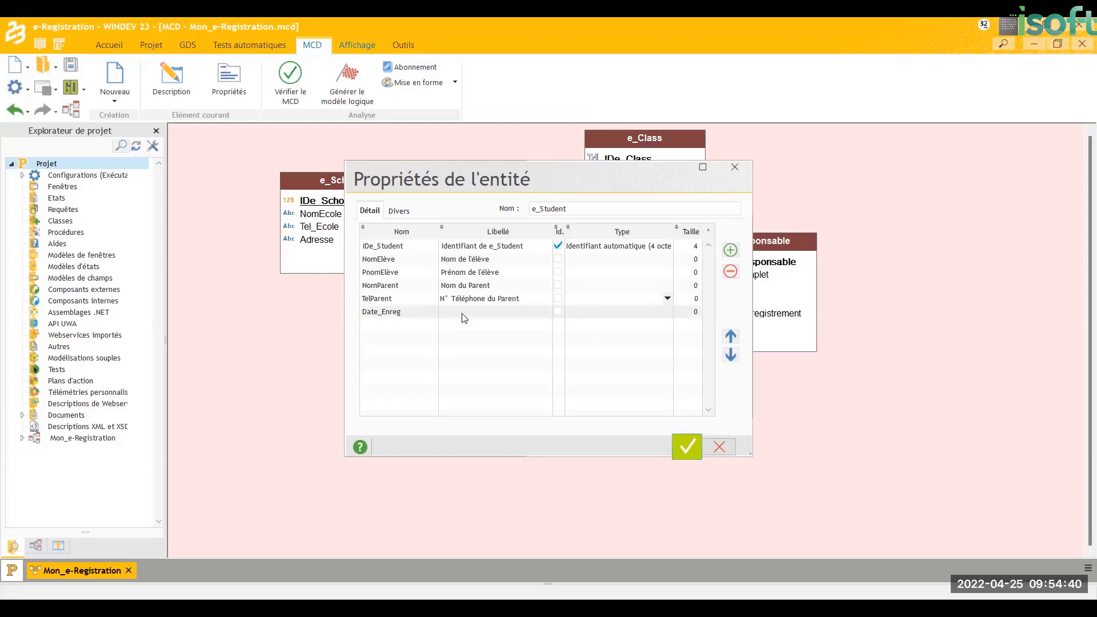
{"action": "left_click", "coordinate": [464, 314]}
{"action": "type", "text": "Date"}
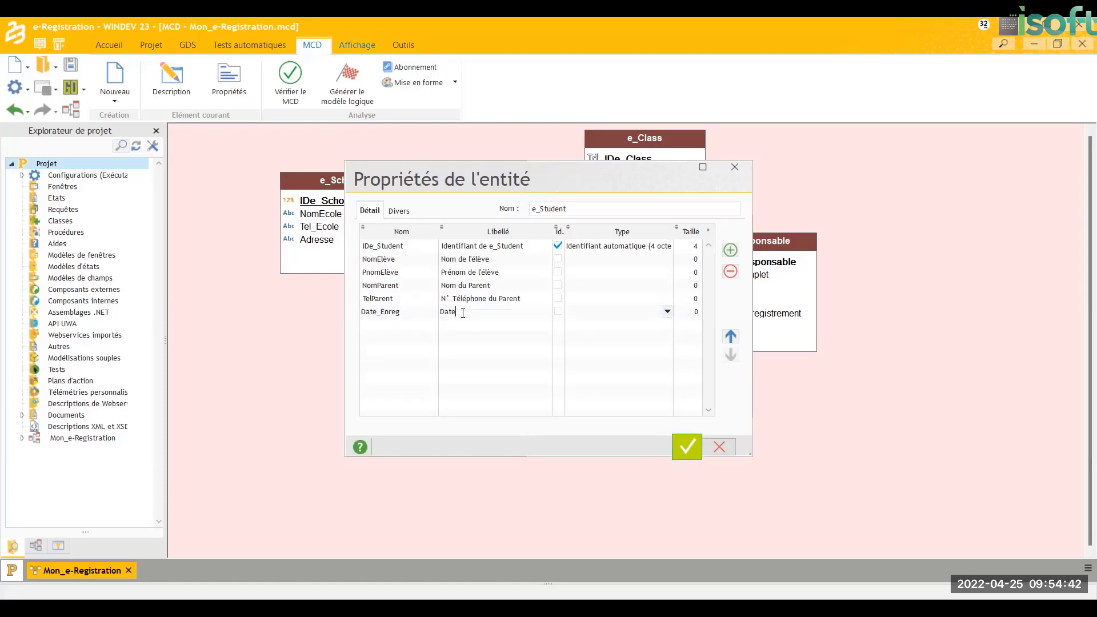
{"action": "type", "text": " enregistrement"}
- Add two more attributes named DateNais and LieuNais at the end of the e_Student attribute list
{"action": "left_click", "coordinate": [398, 326]}
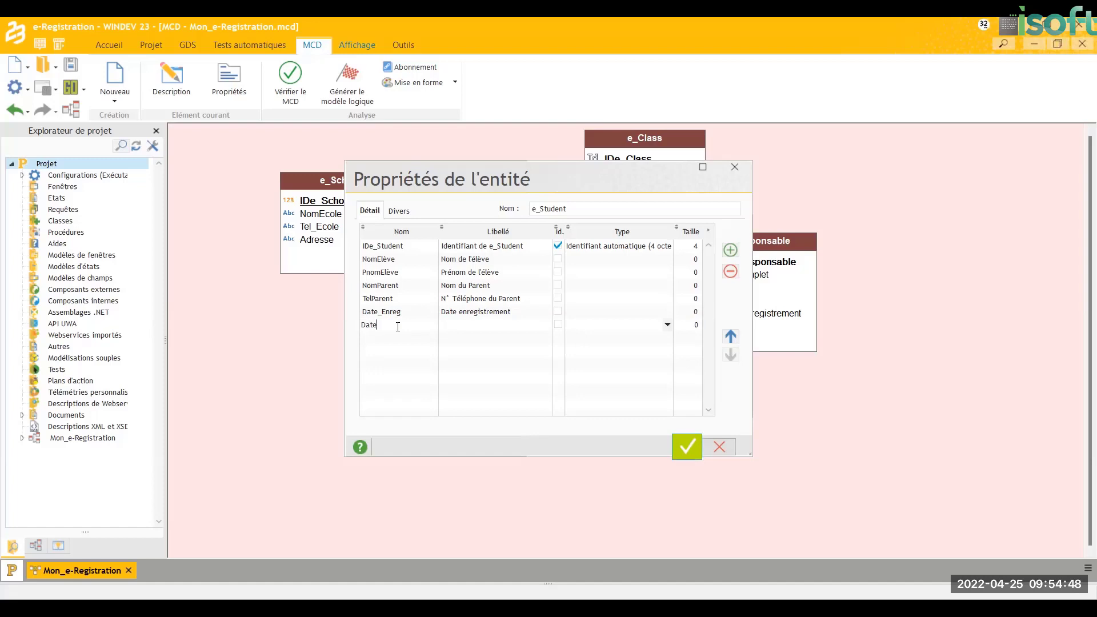
{"action": "type", "text": "DateNais"}
{"action": "left_click", "coordinate": [391, 338]}
{"action": "type", "text": "LieuNais"}
- Reorder the attributes so that DateNais sits directly below PnomElève
{"action": "left_click", "coordinate": [415, 325]}
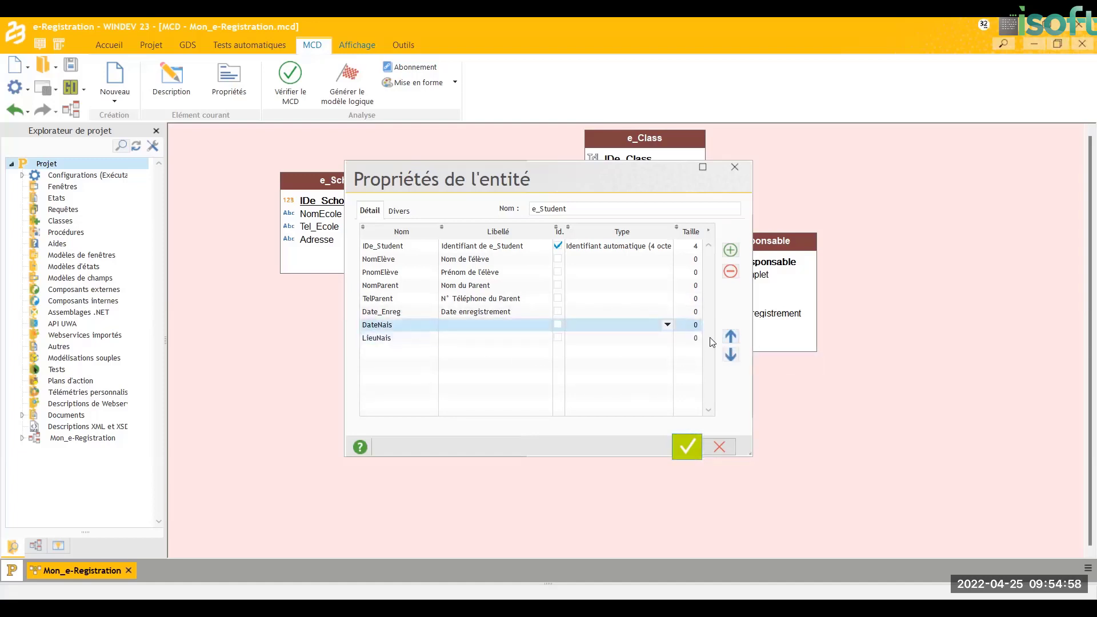
{"action": "left_click", "coordinate": [731, 337]}
{"action": "left_click", "coordinate": [731, 337]}
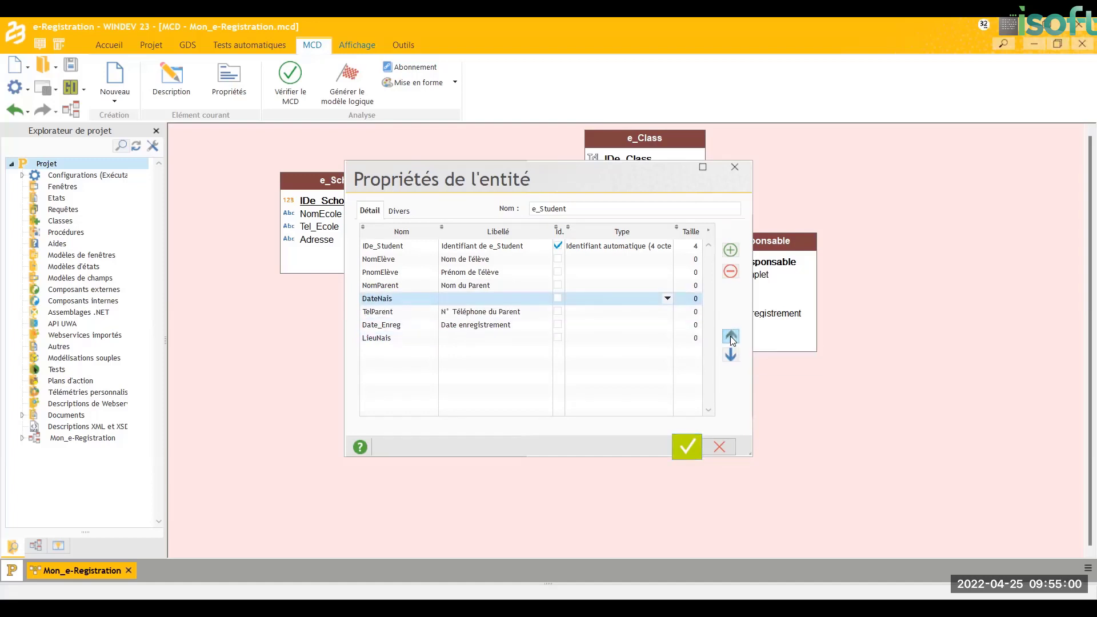
{"action": "left_click", "coordinate": [730, 337]}
{"action": "left_click", "coordinate": [731, 337]}
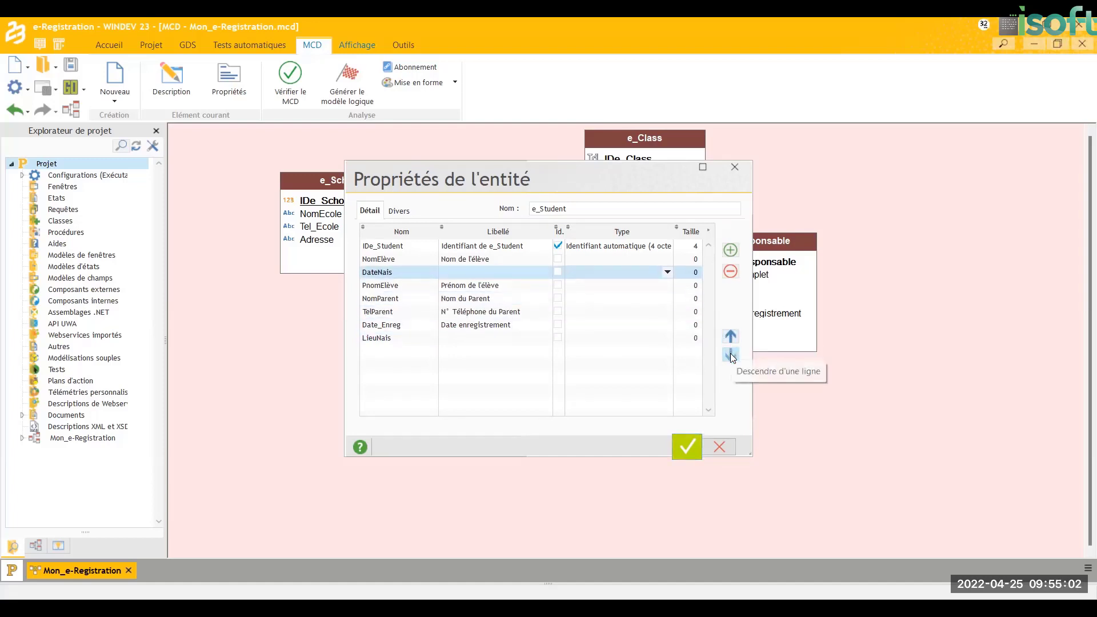
{"action": "left_click", "coordinate": [731, 353]}
- Move the LieuNais attribute up to directly below DateNais
{"action": "left_click", "coordinate": [403, 339]}
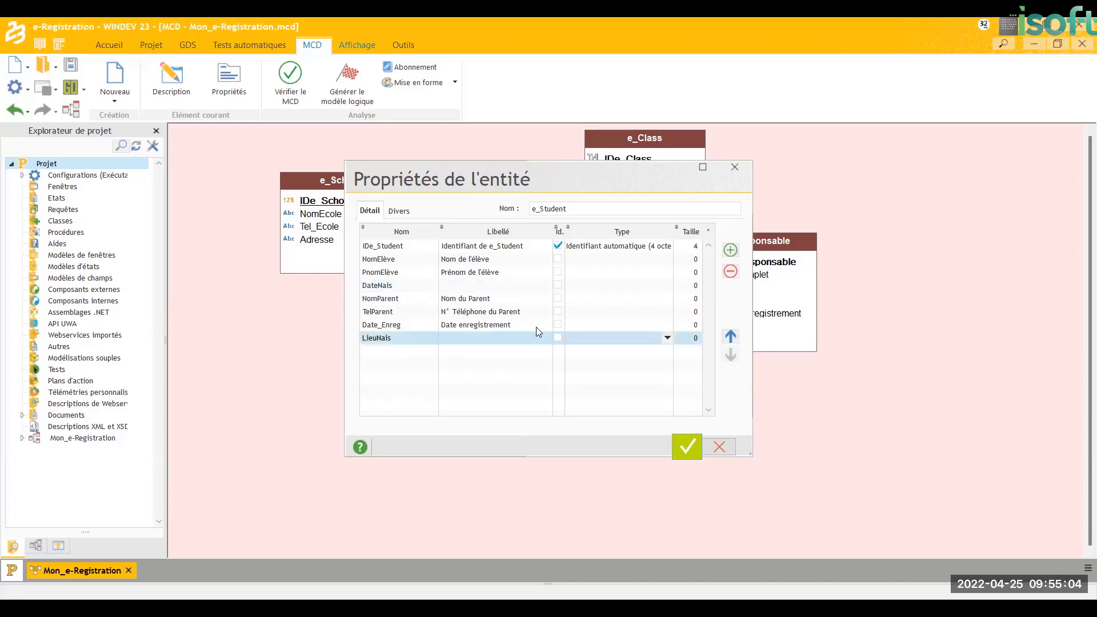
{"action": "left_click", "coordinate": [730, 337]}
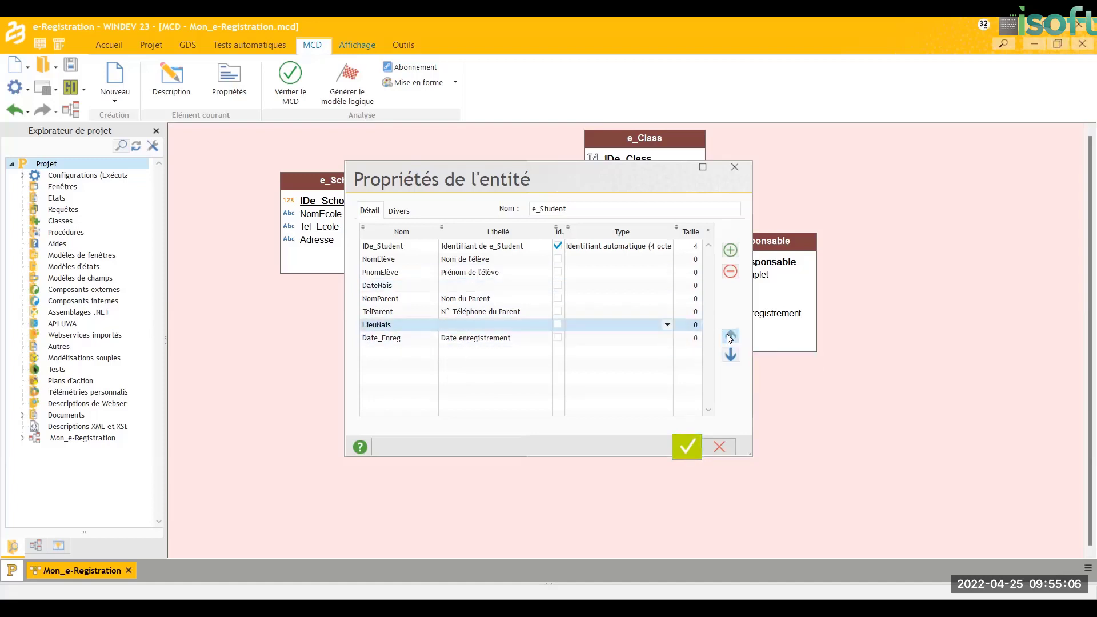
{"action": "left_click", "coordinate": [731, 337]}
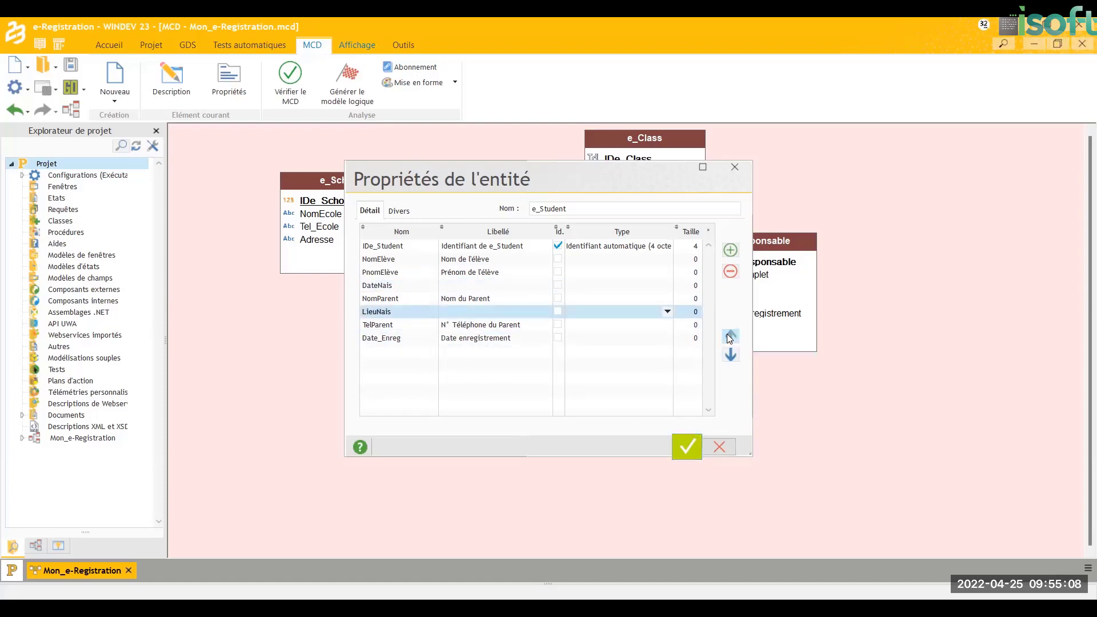
{"action": "left_click", "coordinate": [730, 337]}
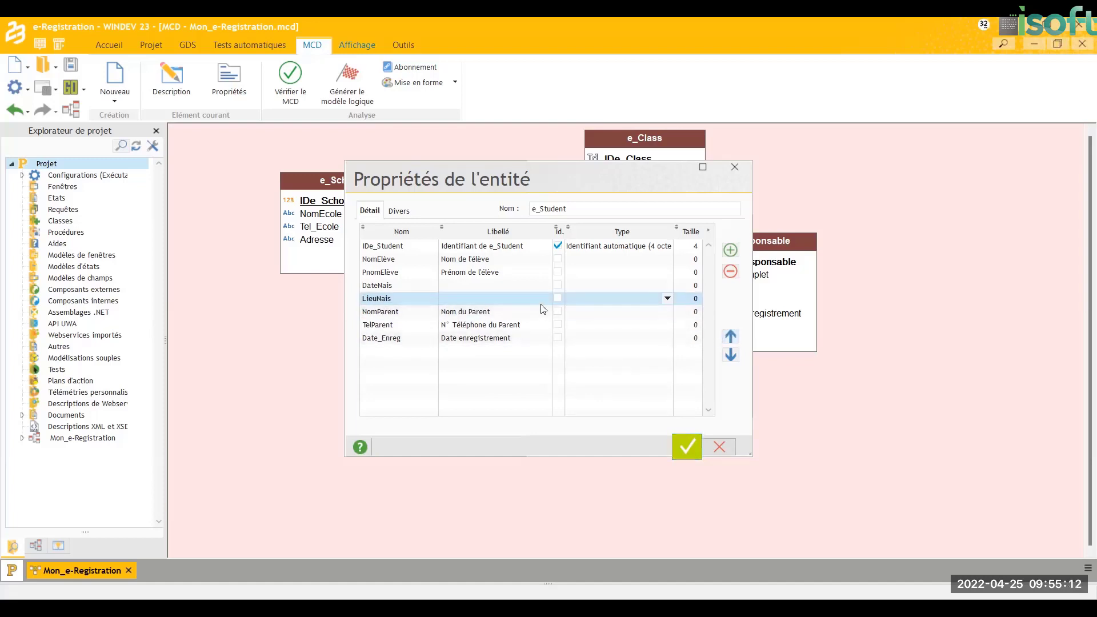
- Caption DateNais as "Date de naissance" and LieuNais as "Lieu de Naissance"
{"action": "left_click", "coordinate": [490, 285]}
{"action": "left_click", "coordinate": [489, 286]}
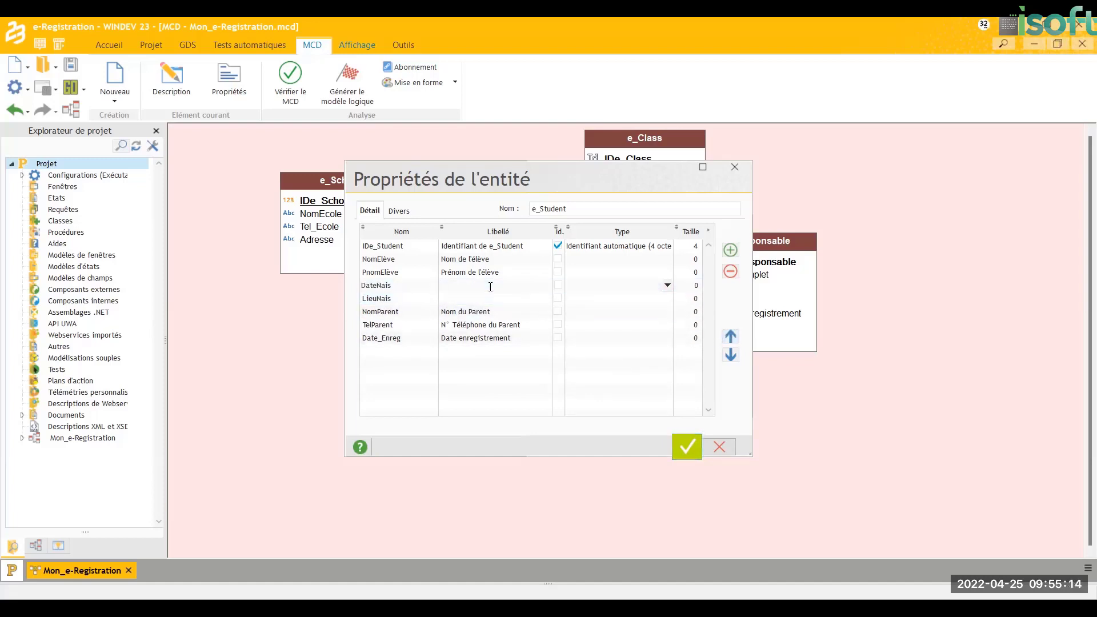
{"action": "type", "text": "Date de naissance"}
{"action": "left_click", "coordinate": [474, 301]}
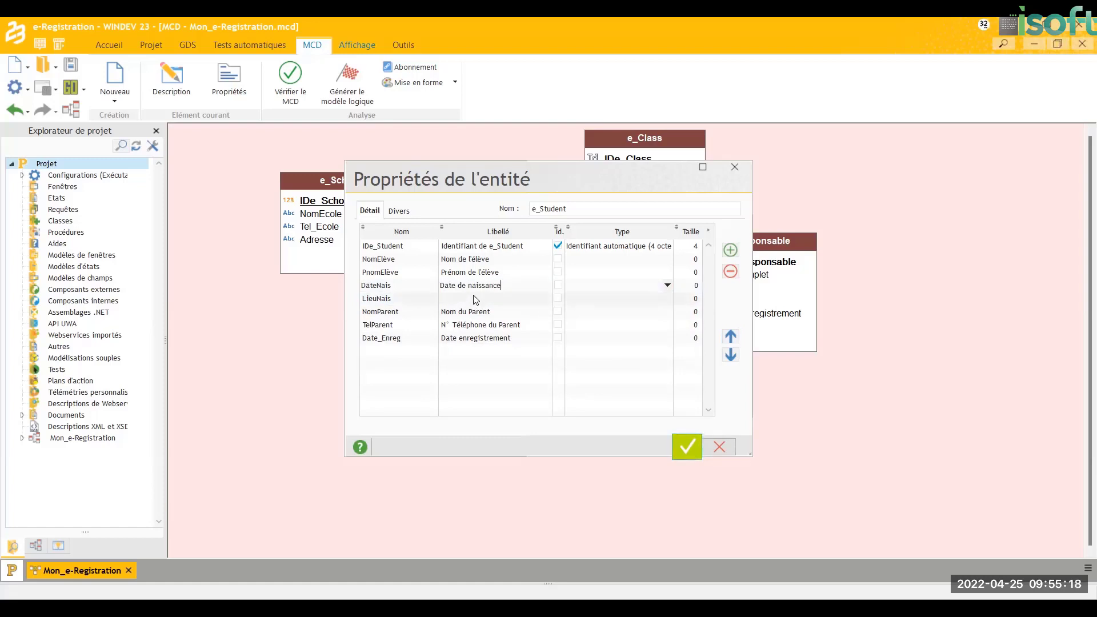
{"action": "left_click", "coordinate": [474, 298]}
{"action": "type", "text": "L"}
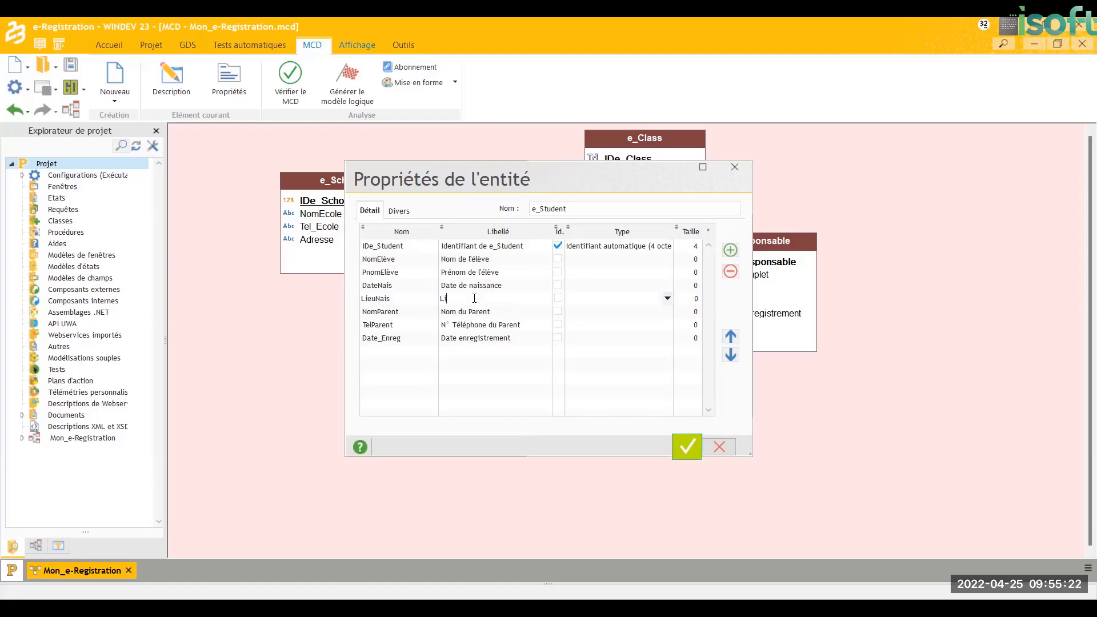
{"action": "type", "text": "ieu de Naissance"}
{"action": "left_click", "coordinate": [630, 380]}
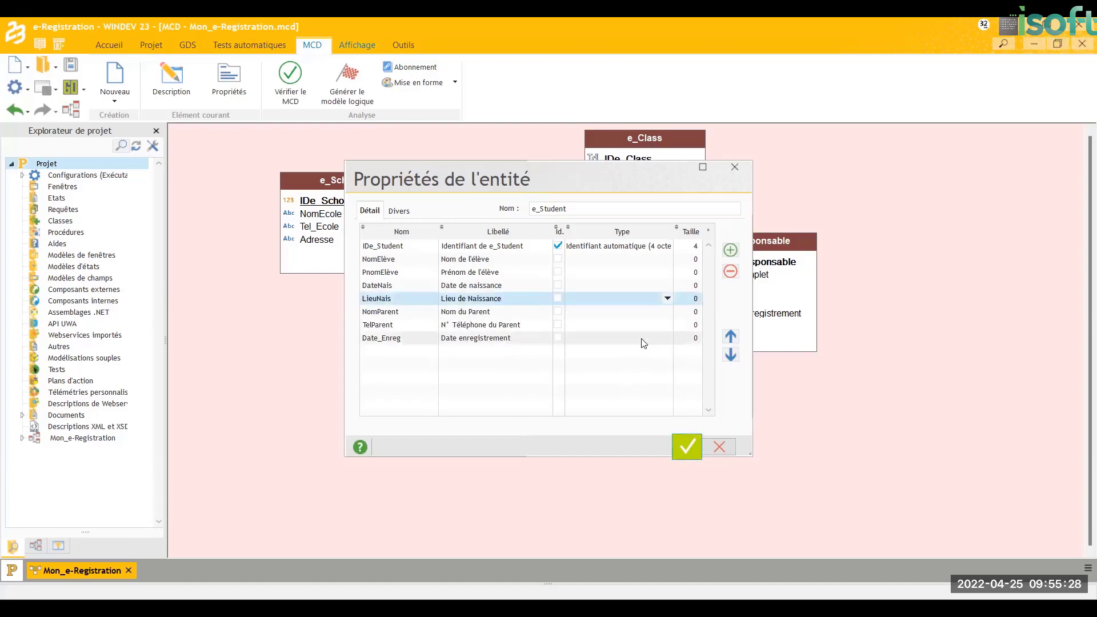
- Set the type of the Date_Enreg attribute to Date (aaaammjj)
{"action": "left_click", "coordinate": [668, 340]}
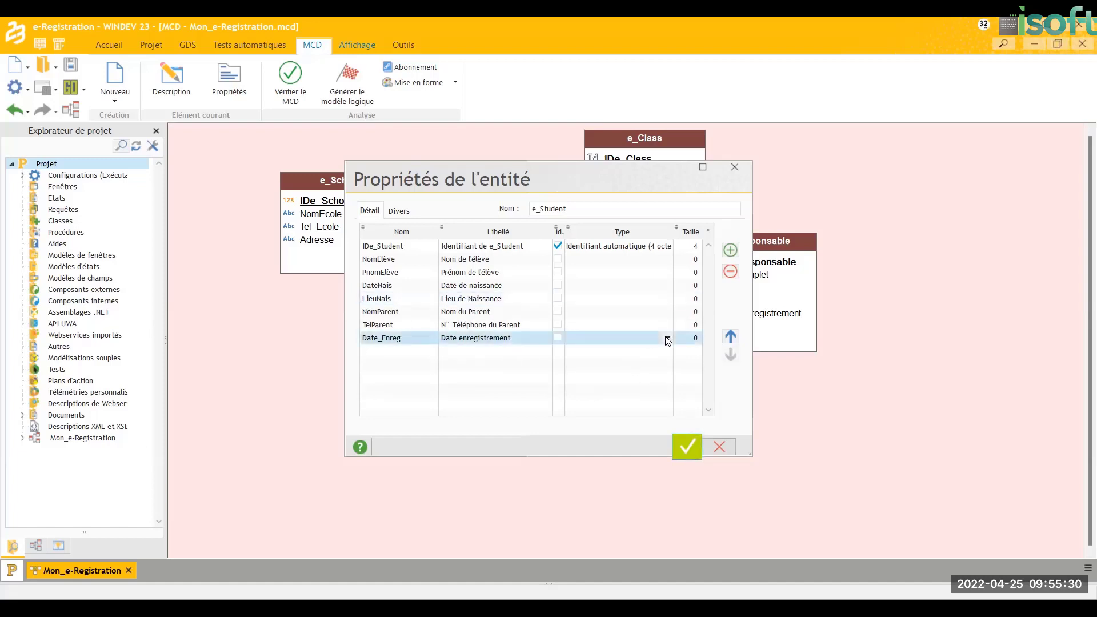
{"action": "left_click", "coordinate": [668, 339]}
{"action": "left_click", "coordinate": [667, 339]}
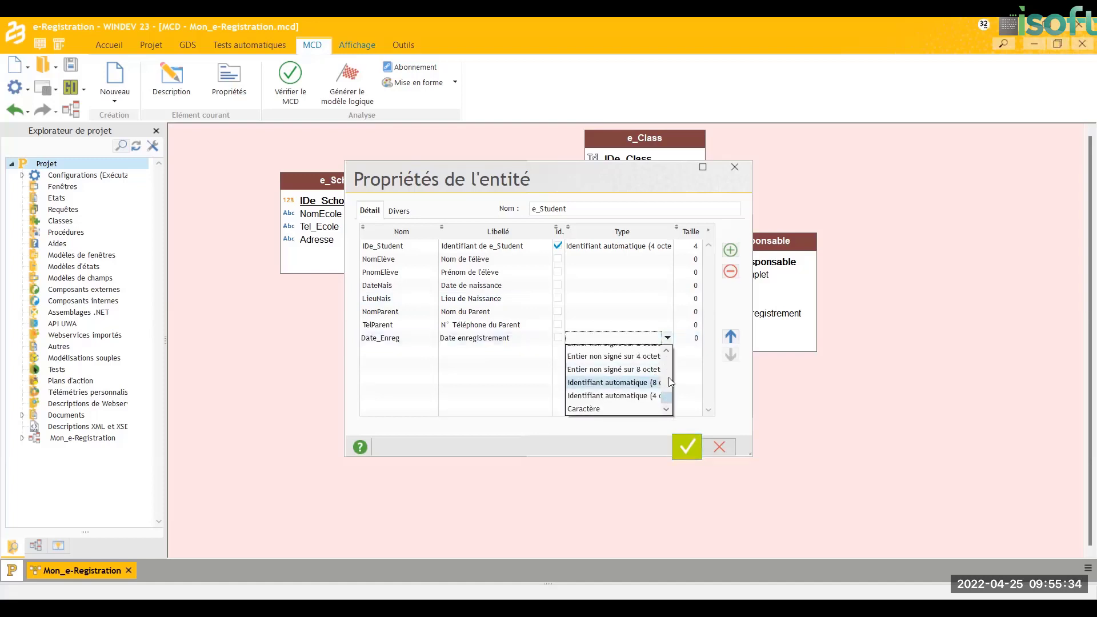
{"action": "scroll", "coordinate": [638, 368], "scroll_direction": "up", "scroll_amount": 3}
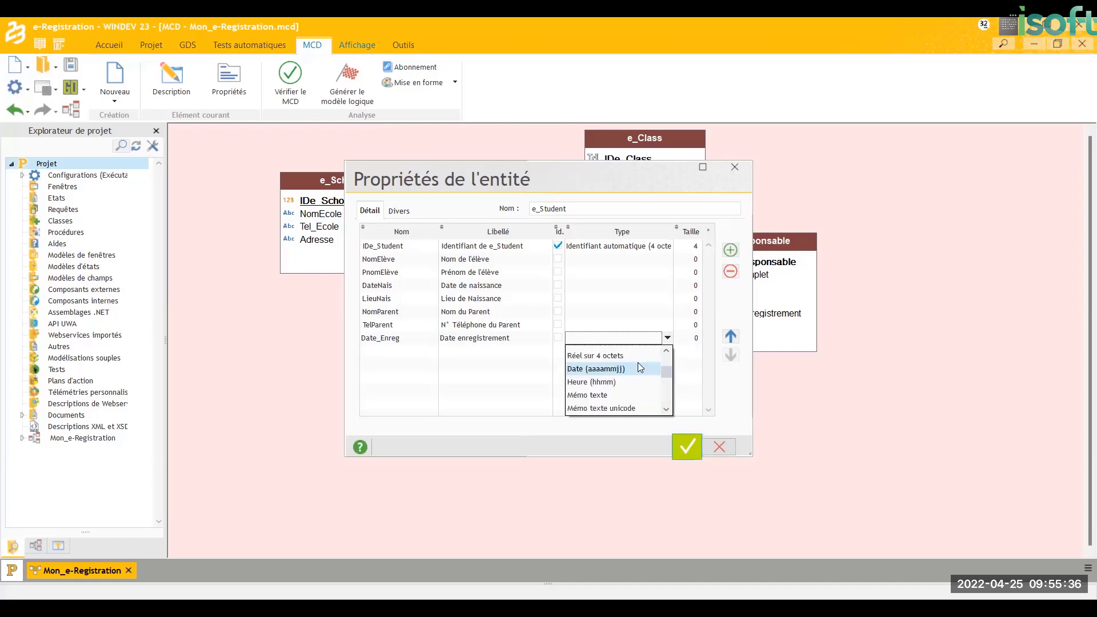
{"action": "left_click", "coordinate": [633, 369]}
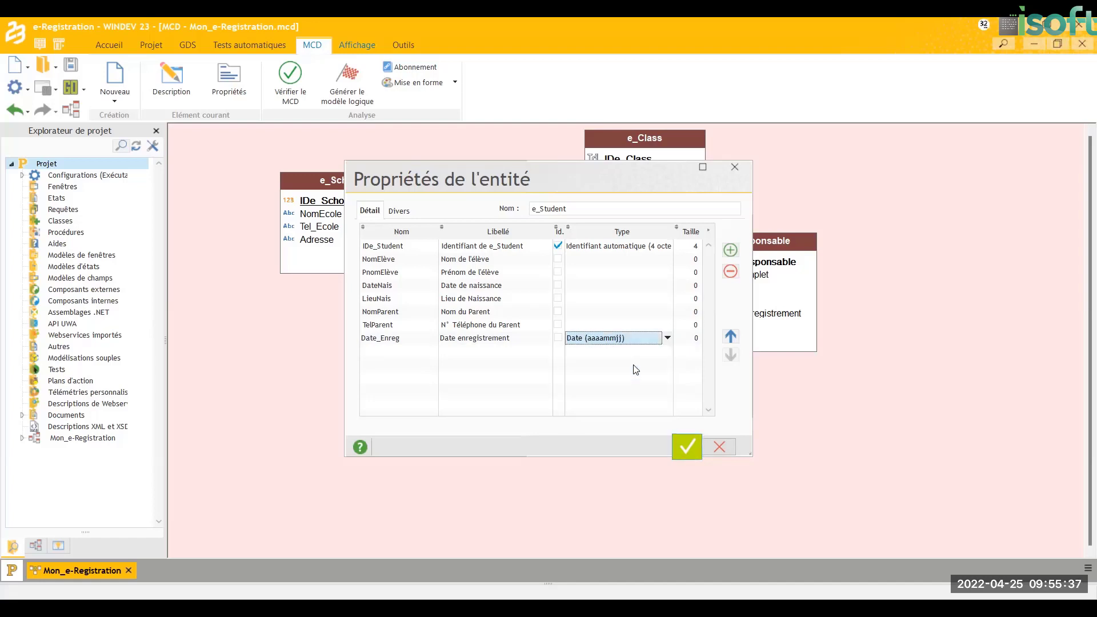
- Set the type of the TelParent, NomParent and LieuNais attributes to Chaîne
{"action": "left_click", "coordinate": [667, 327]}
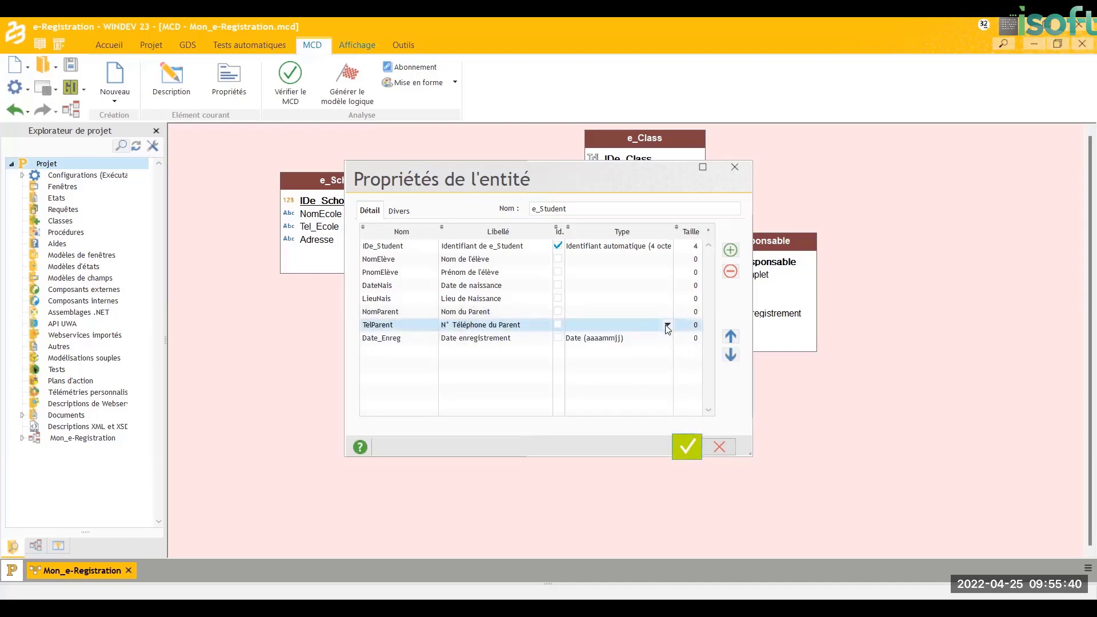
{"action": "left_click", "coordinate": [666, 326]}
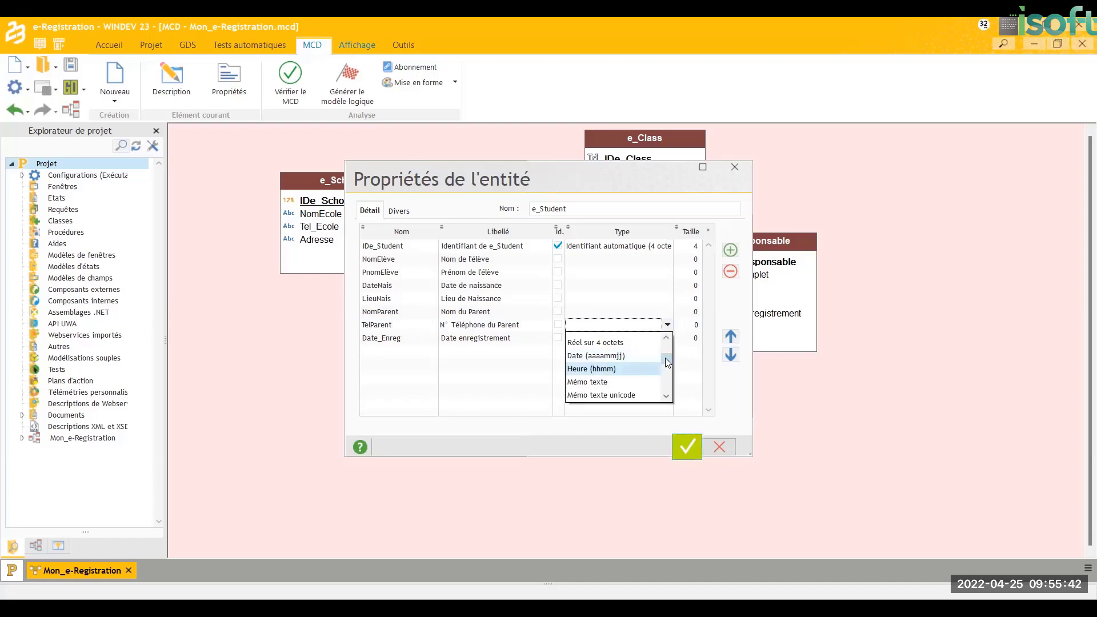
{"action": "scroll", "coordinate": [666, 338], "scroll_direction": "up", "scroll_amount": 3}
{"action": "left_click", "coordinate": [633, 342]}
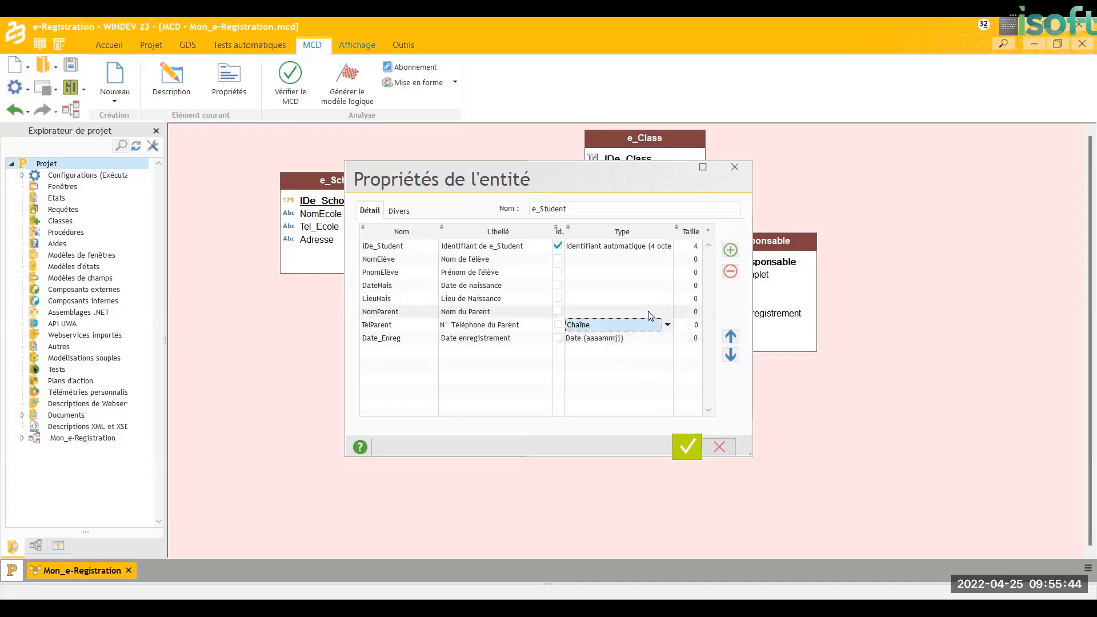
{"action": "left_click", "coordinate": [666, 311]}
{"action": "left_click", "coordinate": [667, 312]}
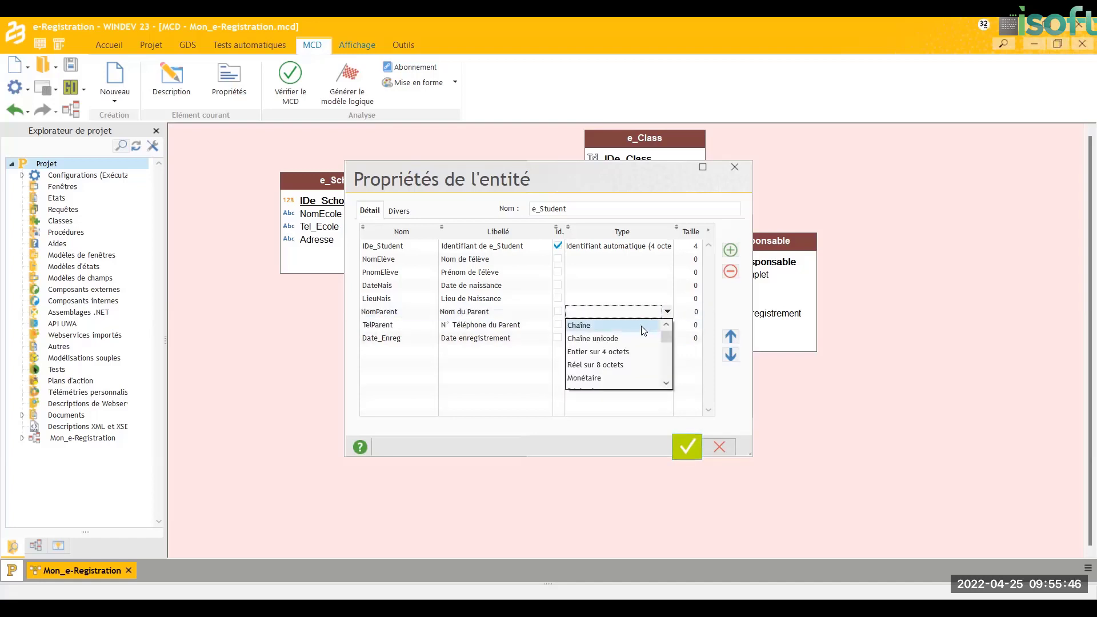
{"action": "left_click", "coordinate": [641, 332]}
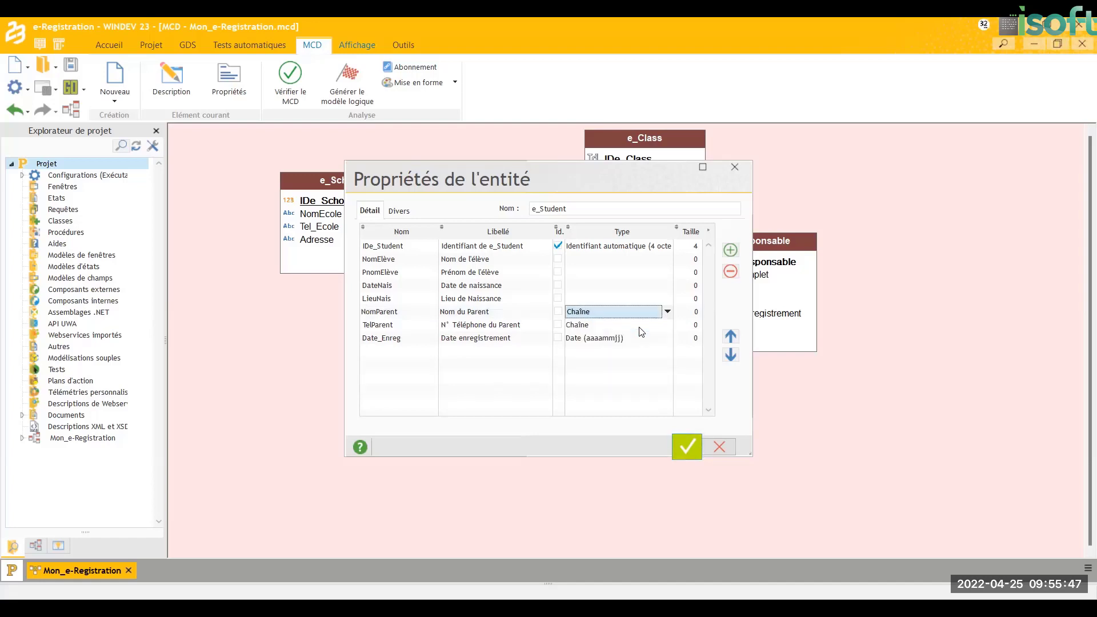
{"action": "left_click", "coordinate": [667, 298]}
{"action": "left_click", "coordinate": [667, 298]}
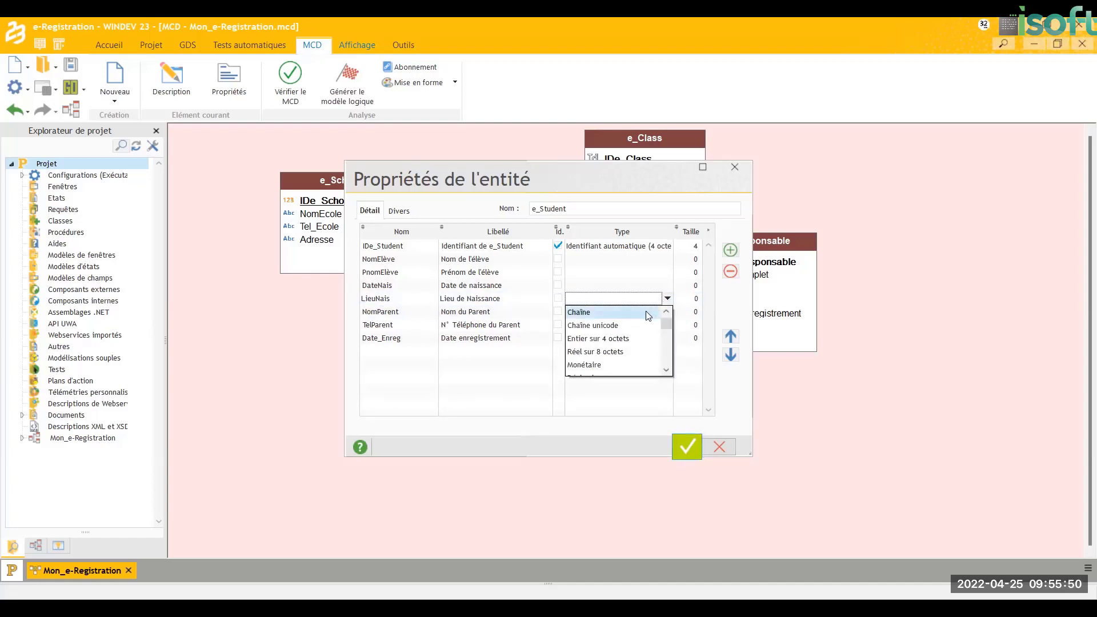
{"action": "left_click", "coordinate": [650, 312]}
- Set the type of the NomElève and PnomElève attributes to Chaîne
{"action": "left_click", "coordinate": [663, 286]}
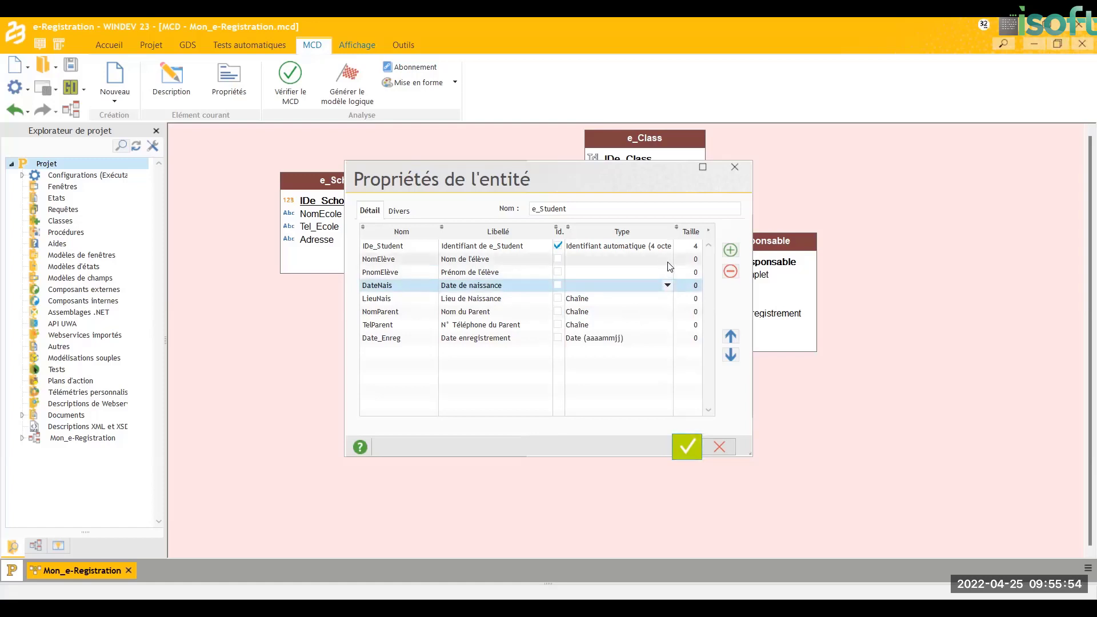
{"action": "left_click", "coordinate": [667, 261]}
{"action": "left_click", "coordinate": [667, 259]}
{"action": "left_click", "coordinate": [658, 276]}
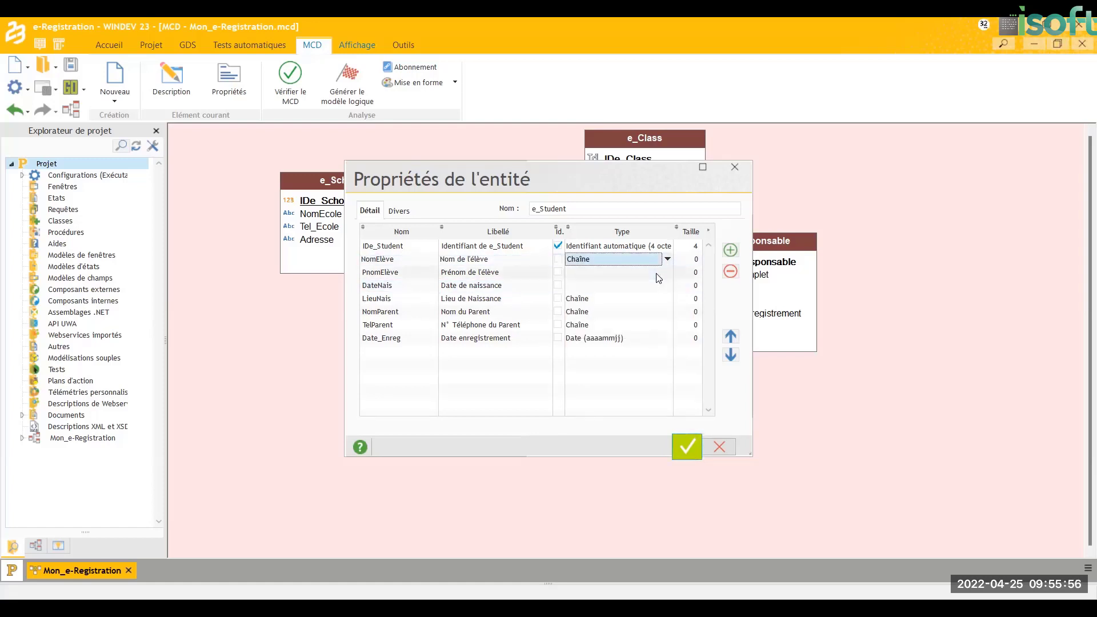
{"action": "left_click", "coordinate": [658, 274]}
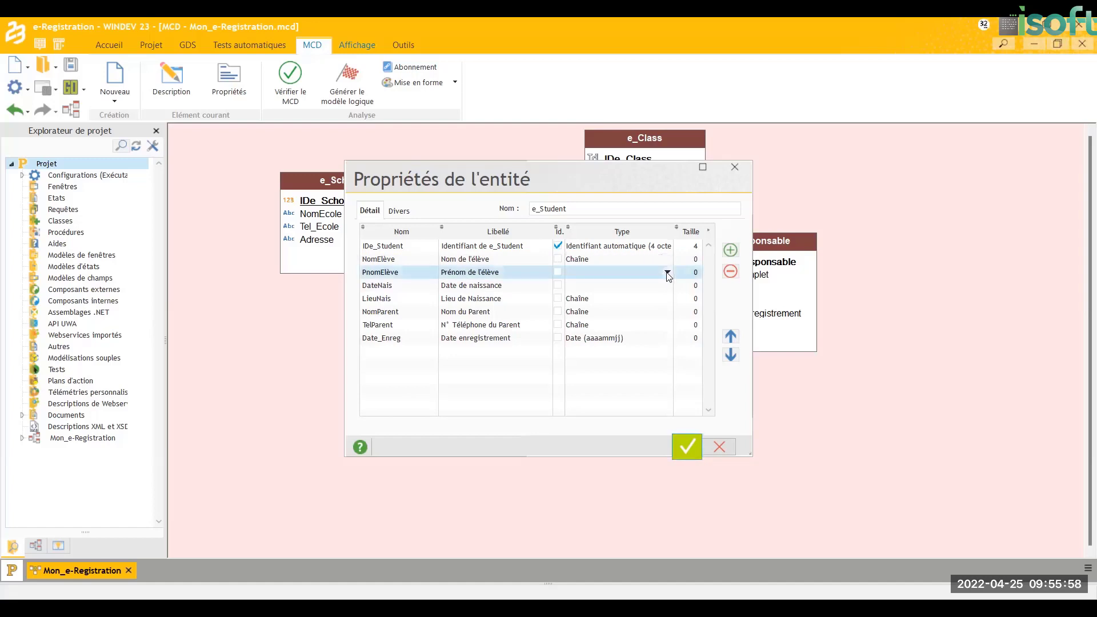
{"action": "left_click", "coordinate": [667, 272]}
{"action": "left_click", "coordinate": [660, 286]}
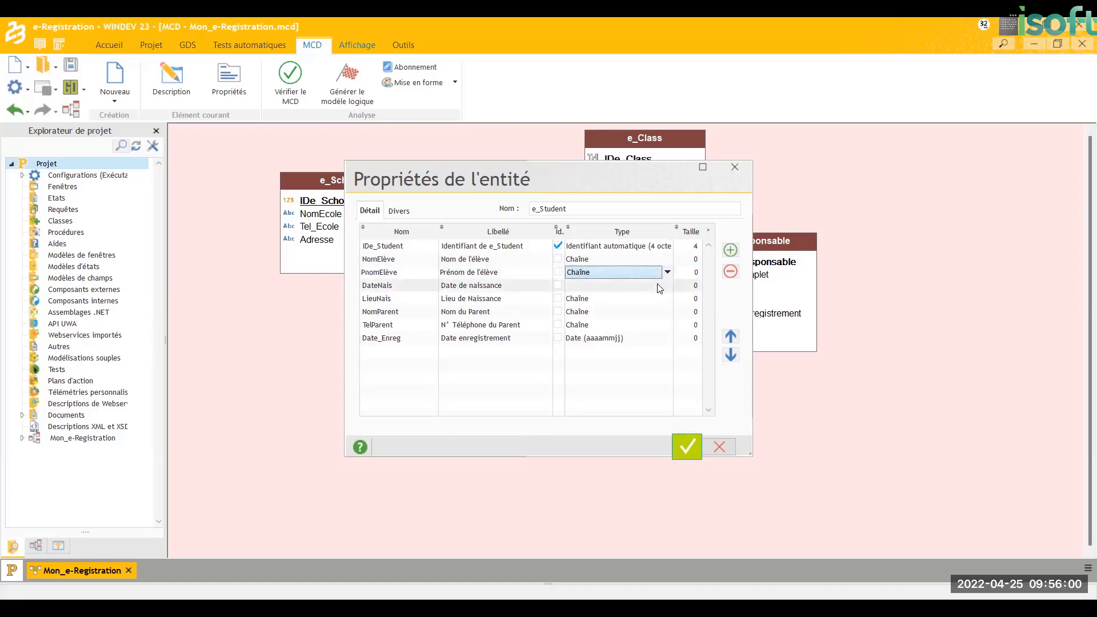
- Set the type of the DateNais attribute to Date (aaaammjj)
{"action": "left_click", "coordinate": [665, 286]}
{"action": "left_click", "coordinate": [667, 285]}
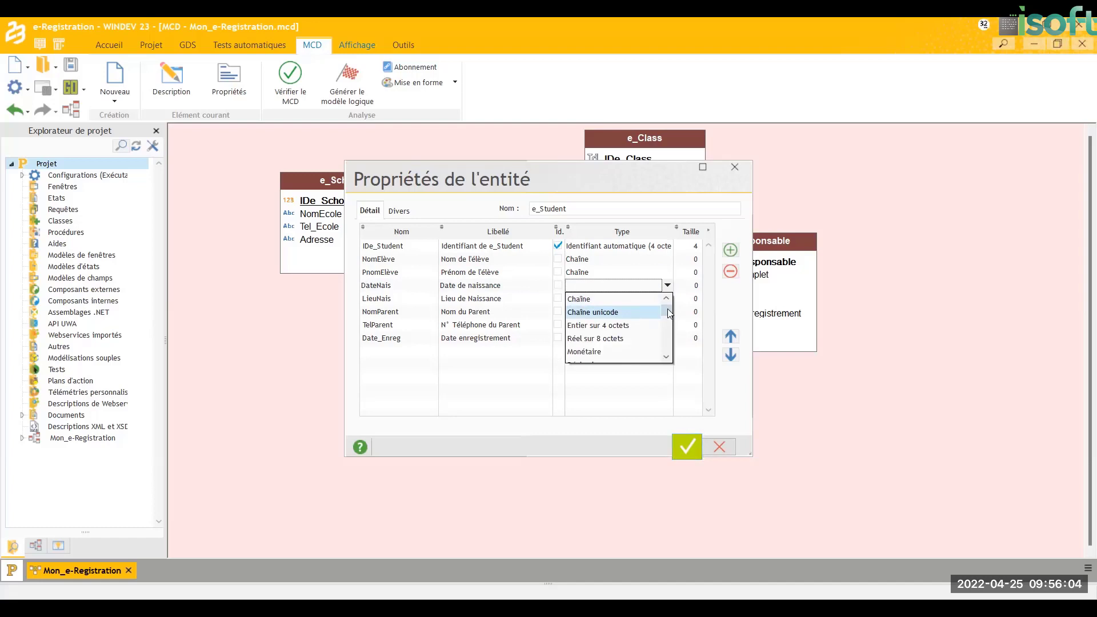
{"action": "left_click_drag", "start_coordinate": [669, 313], "coordinate": [668, 323]}
{"action": "left_click", "coordinate": [599, 338]}
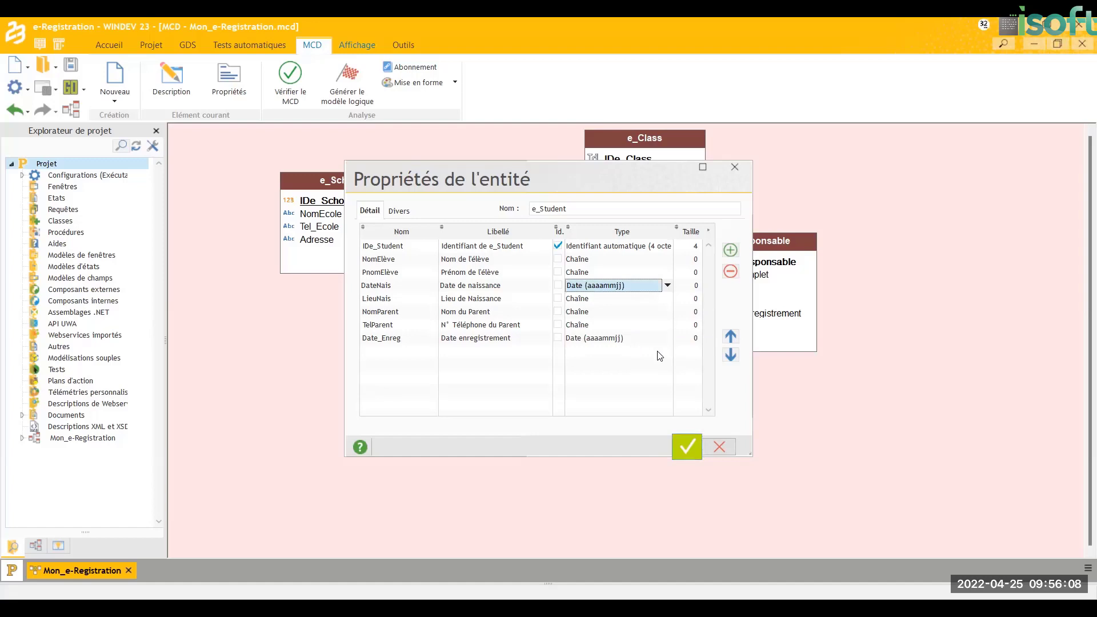
- Set the size of Date_Enreg to 8 and the size of TelParent to 20
{"action": "left_click", "coordinate": [689, 338]}
{"action": "left_click", "coordinate": [689, 338]}
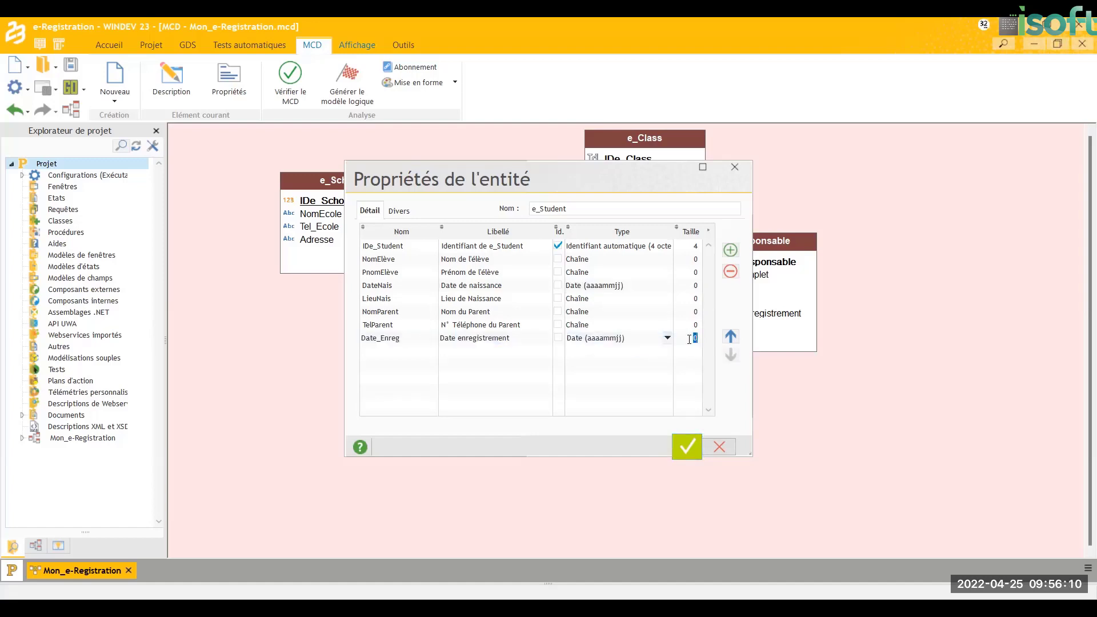
{"action": "left_click", "coordinate": [694, 325]}
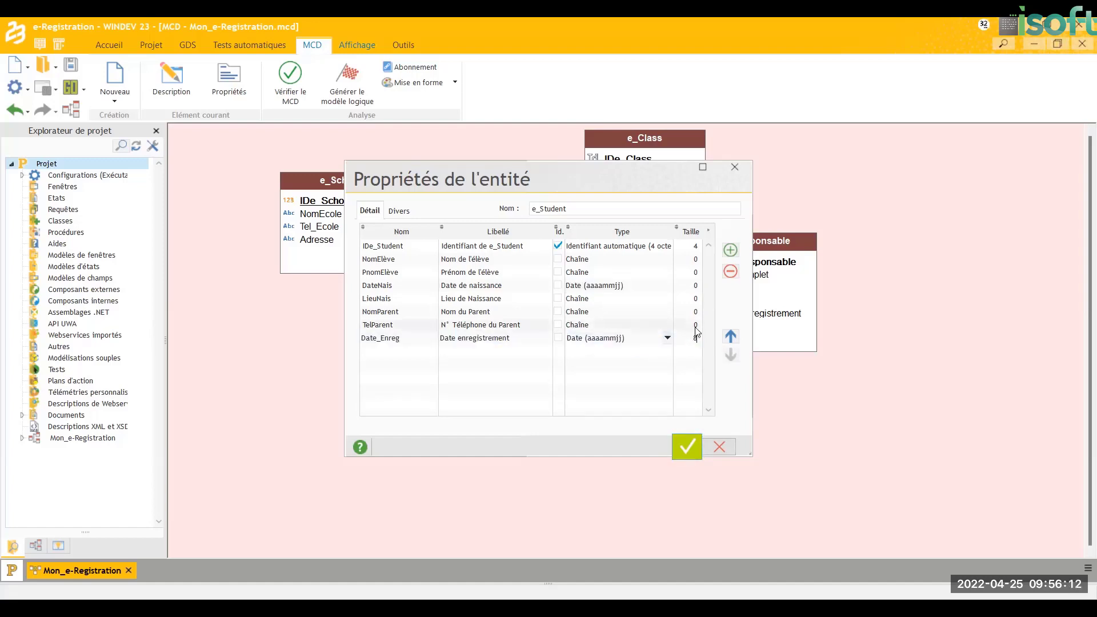
{"action": "left_click", "coordinate": [695, 326]}
{"action": "type", "text": "20"}
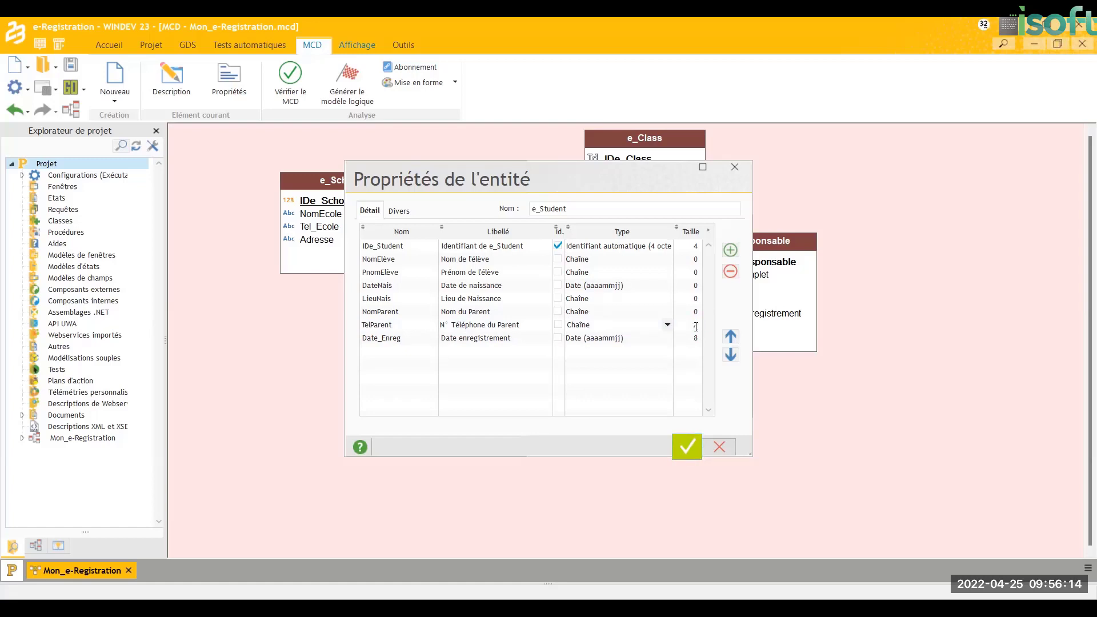
- Set the size of NomParent to 200 and the size of LieuNais to 100
{"action": "left_click", "coordinate": [695, 314]}
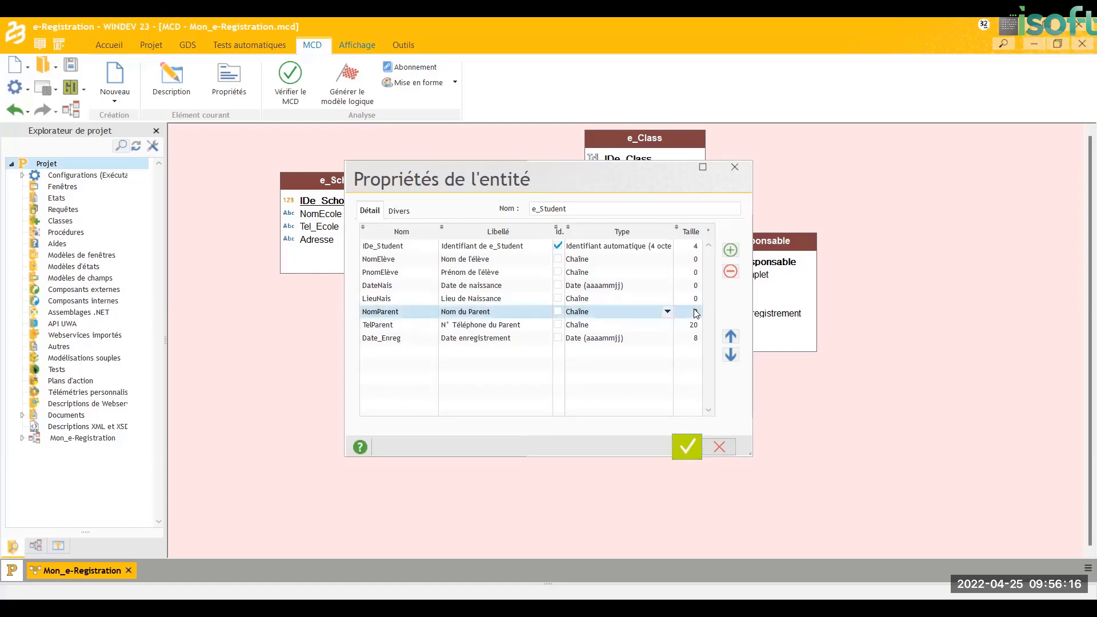
{"action": "left_click", "coordinate": [695, 311]}
{"action": "type", "text": "200"}
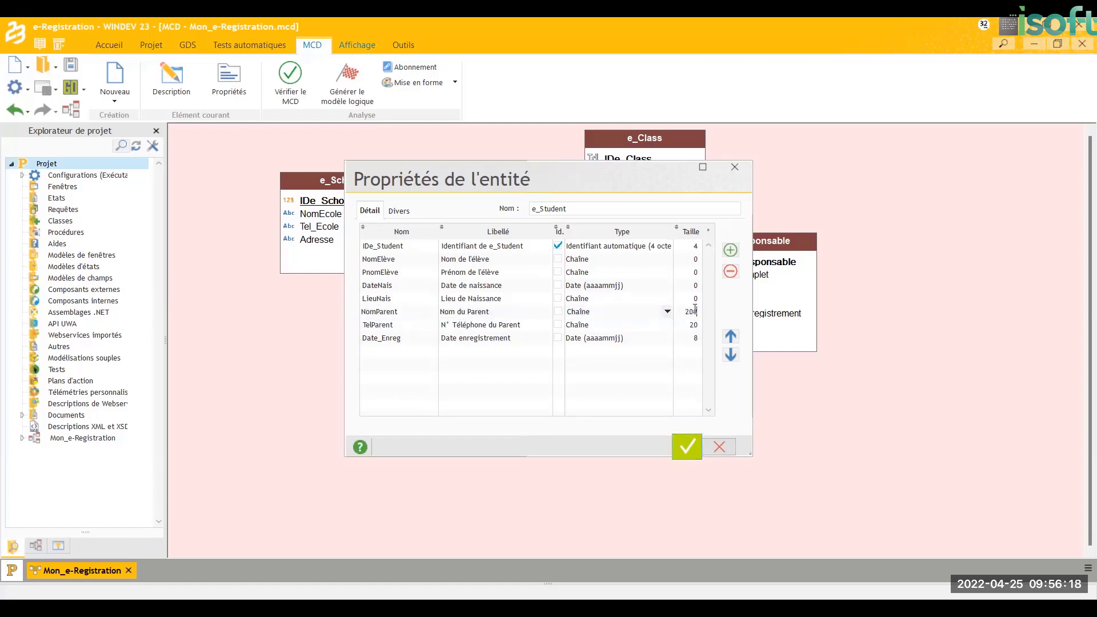
{"action": "left_click", "coordinate": [695, 300]}
{"action": "left_click", "coordinate": [696, 298]}
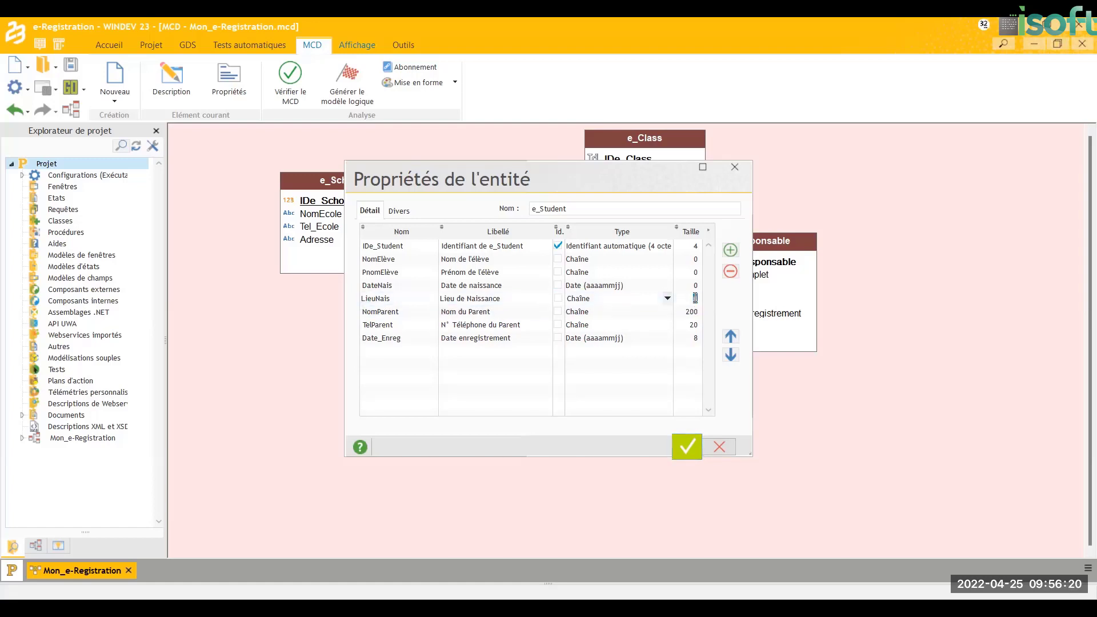
{"action": "type", "text": "100"}
- Set the sizes of DateNais to 8, PnomElève to 100 and NomElève to 135
{"action": "left_click", "coordinate": [695, 285]}
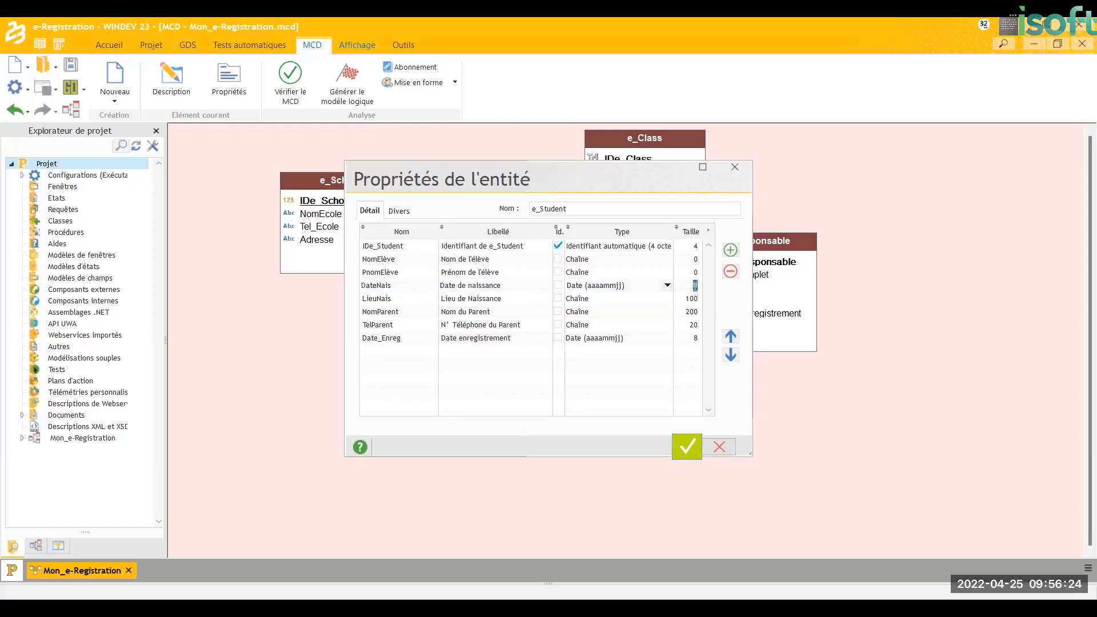
{"action": "left_click", "coordinate": [695, 285]}
{"action": "left_click", "coordinate": [696, 272]}
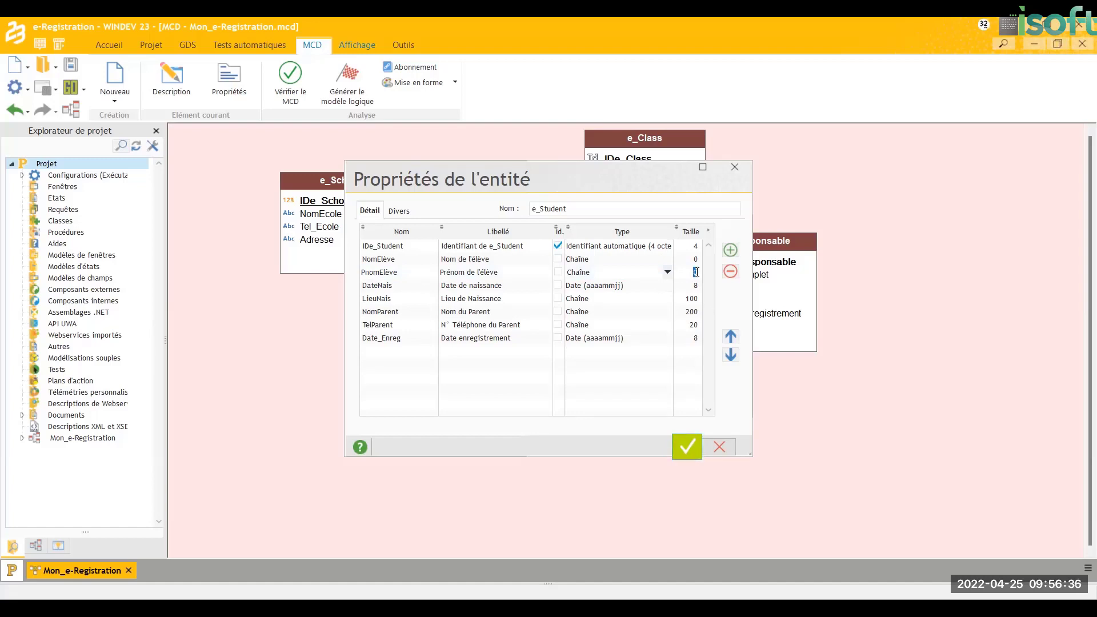
{"action": "type", "text": "100"}
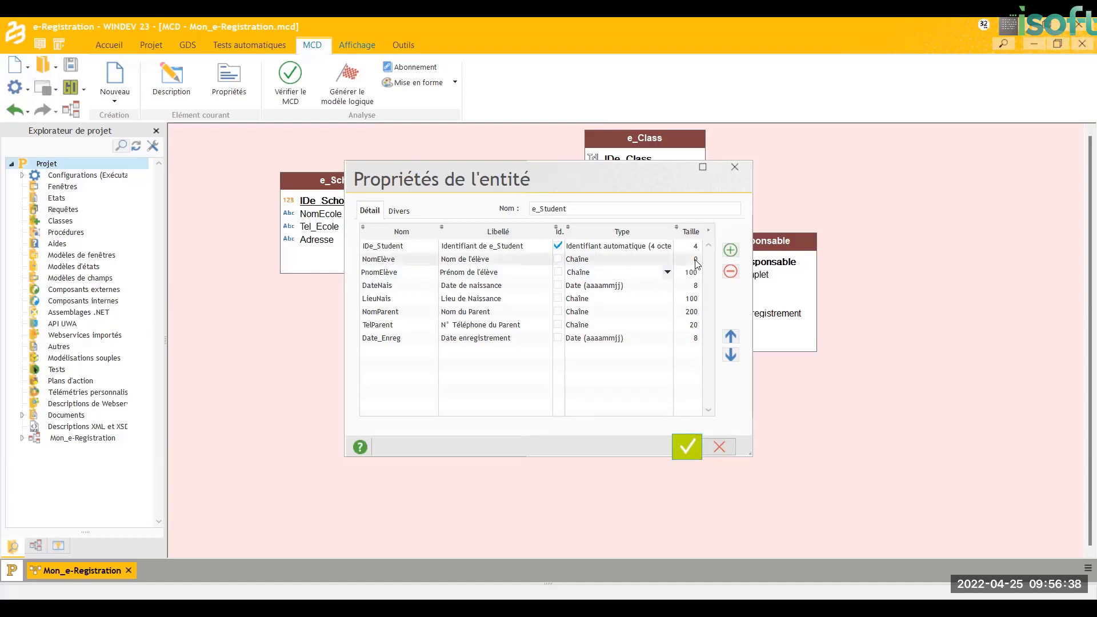
{"action": "left_click", "coordinate": [695, 259]}
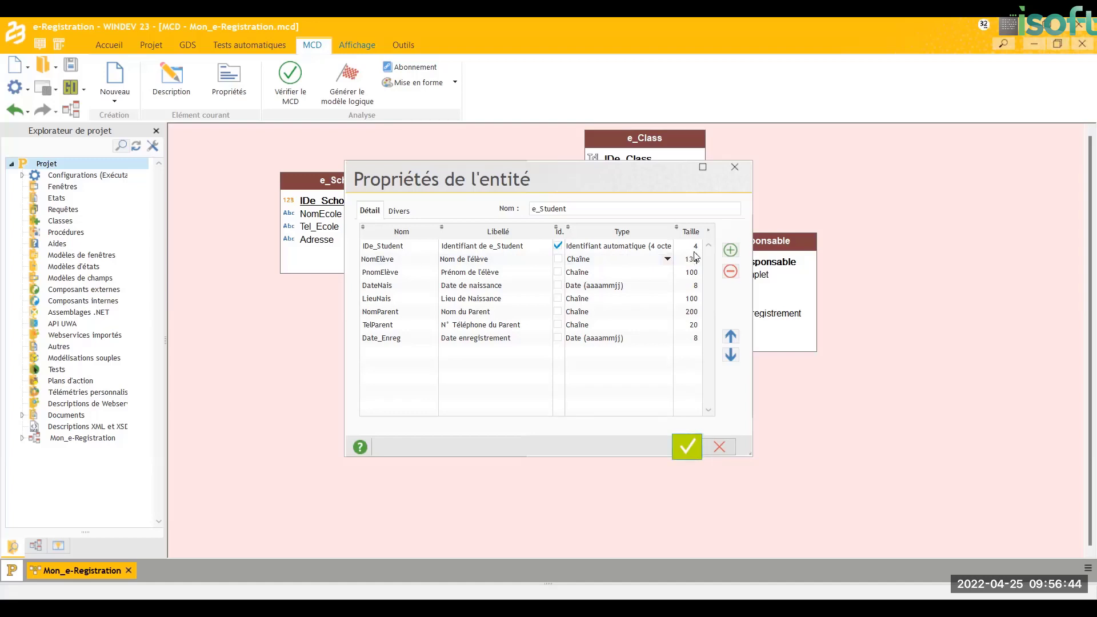
- Give IDe_Student size 8 and the 8-byte Identifiant automatique type, and save the changes to the e_Student entity
{"action": "left_click", "coordinate": [695, 246]}
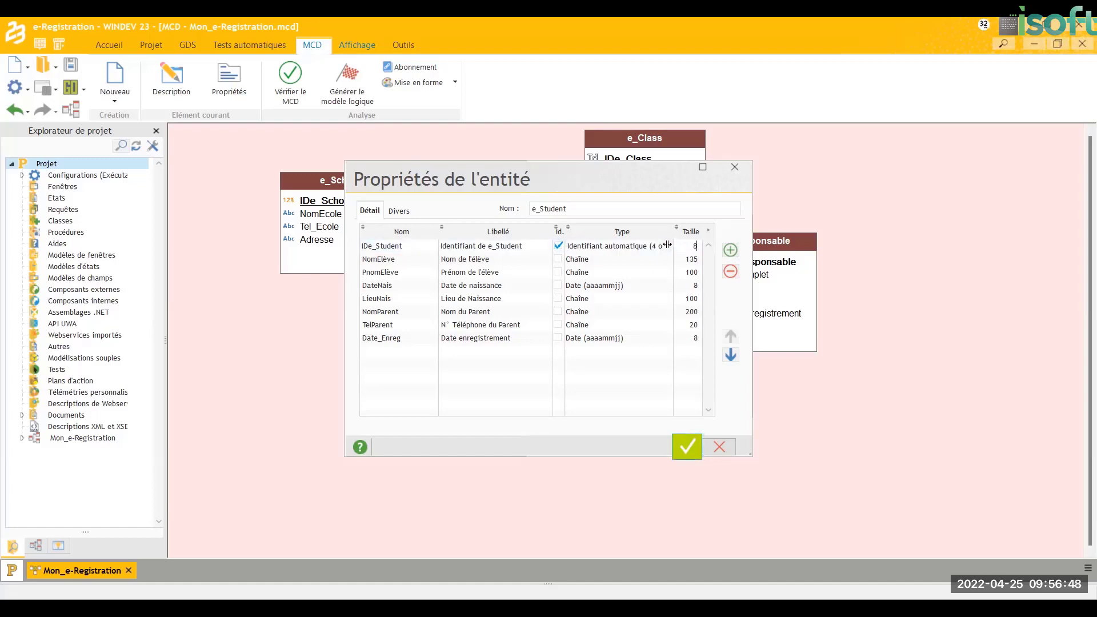
{"action": "left_click", "coordinate": [666, 246]}
{"action": "left_click", "coordinate": [647, 292]}
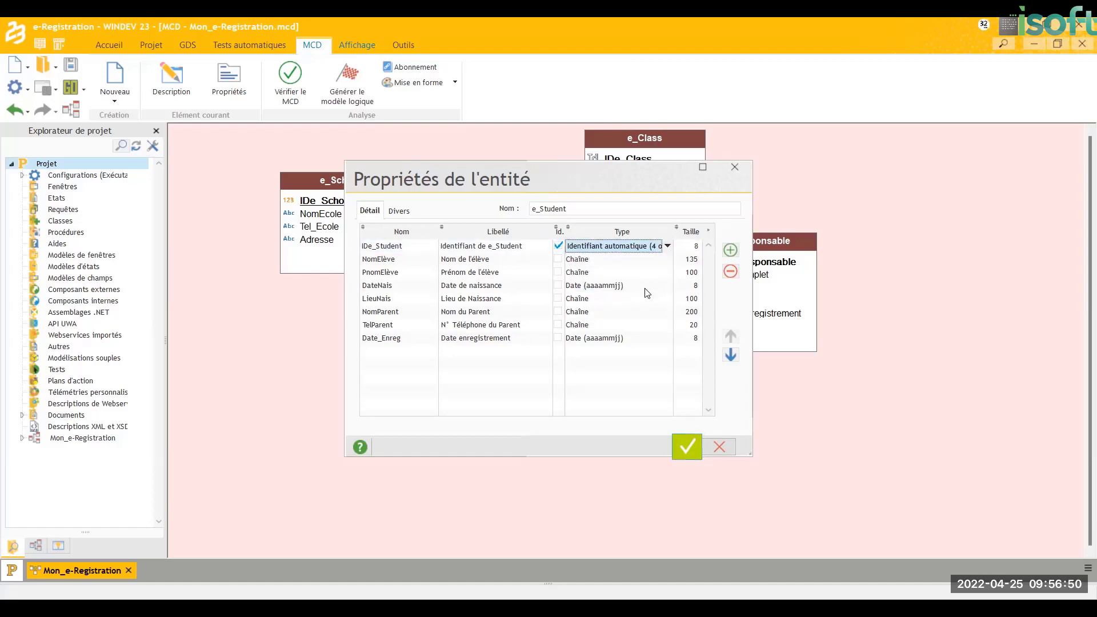
{"action": "left_click", "coordinate": [681, 450]}
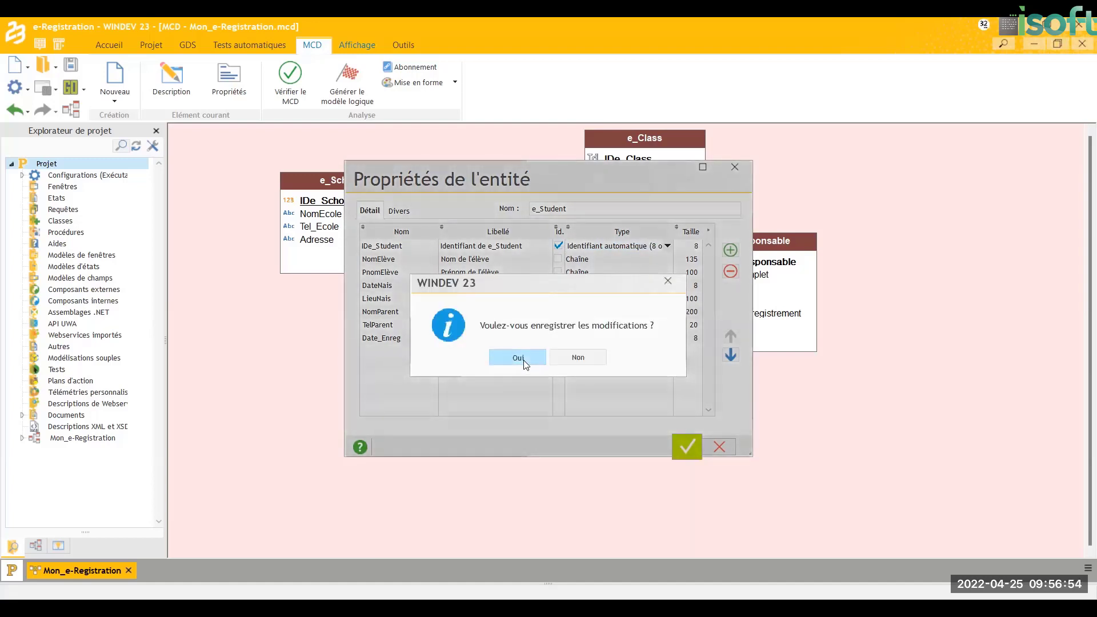
{"action": "left_click", "coordinate": [520, 359]}
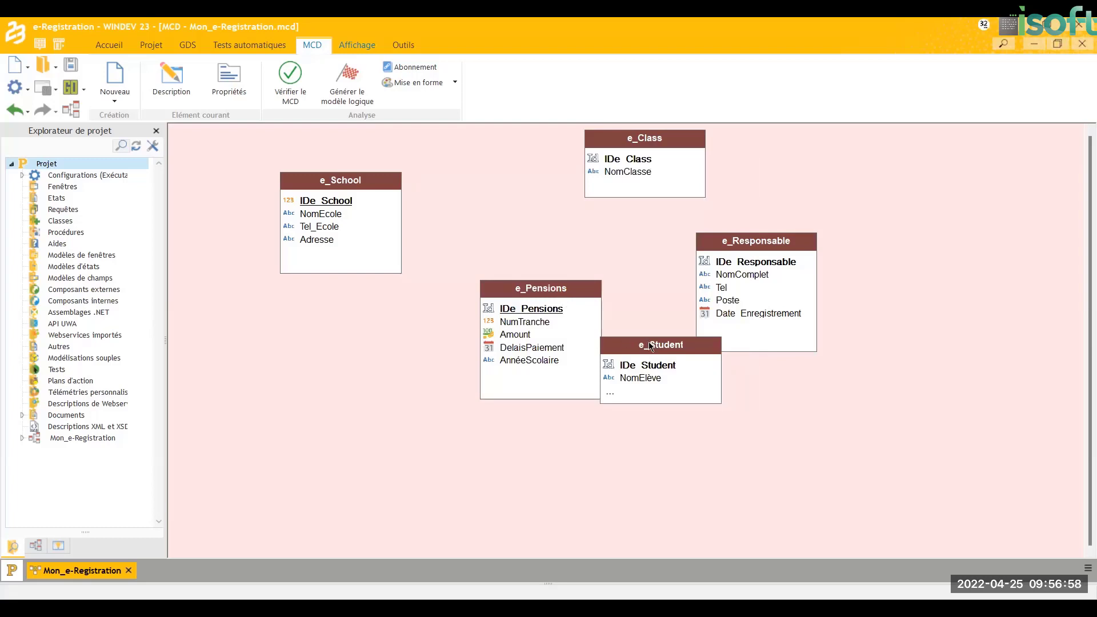
- Move e_Student to the free area beside e_Responsable and heighten its box to show all its attributes
{"action": "left_click_drag", "start_coordinate": [652, 346], "coordinate": [879, 312]}
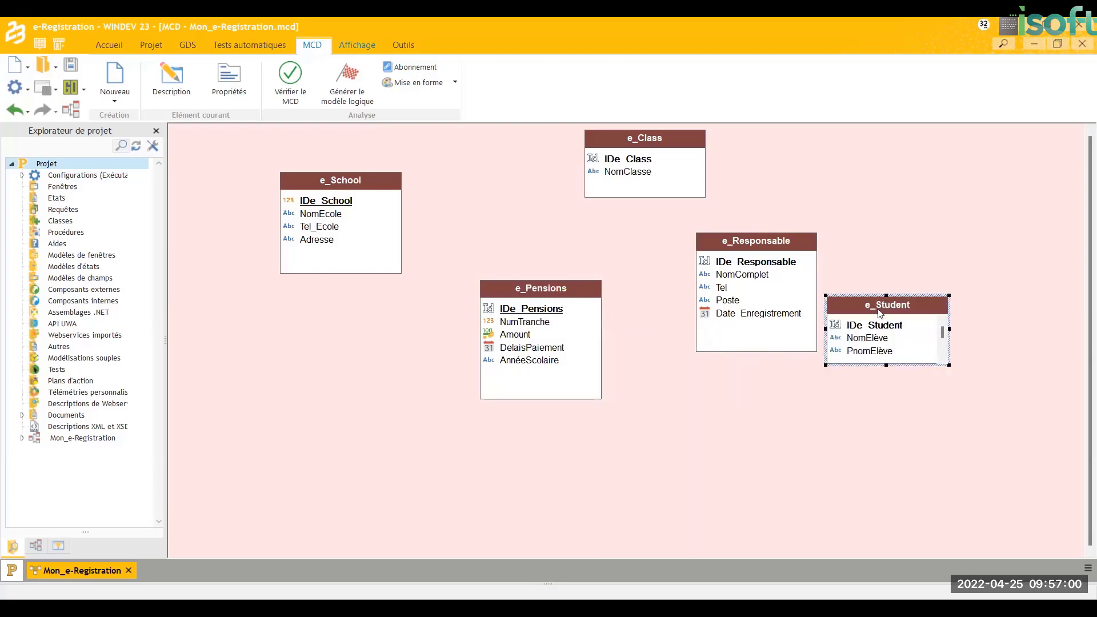
{"action": "left_click_drag", "start_coordinate": [886, 366], "coordinate": [899, 435]}
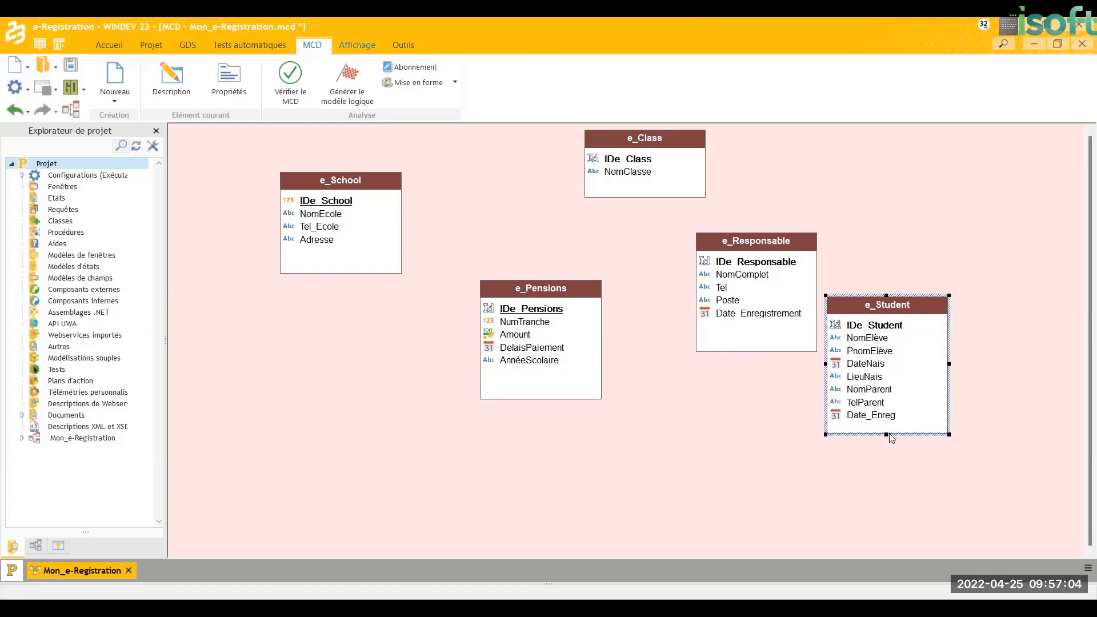
{"action": "left_click_drag", "start_coordinate": [888, 436], "coordinate": [889, 458]}
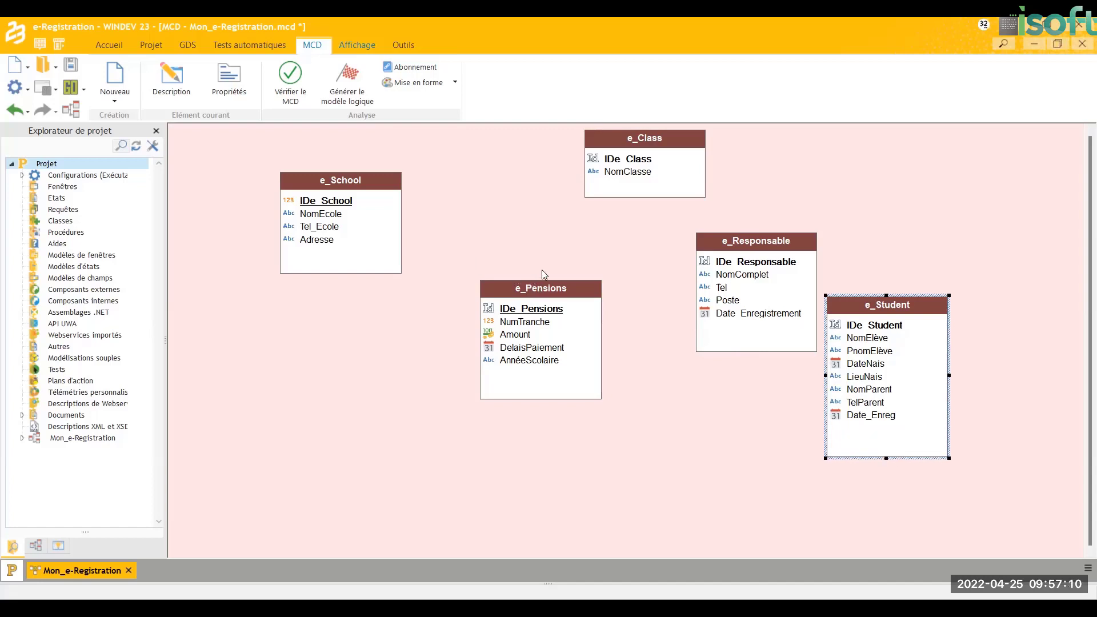
- Space out the diagram by shifting e_Class and e_Pensions rightward and placing e_Responsable below e_School
{"action": "left_click_drag", "start_coordinate": [656, 143], "coordinate": [751, 147]}
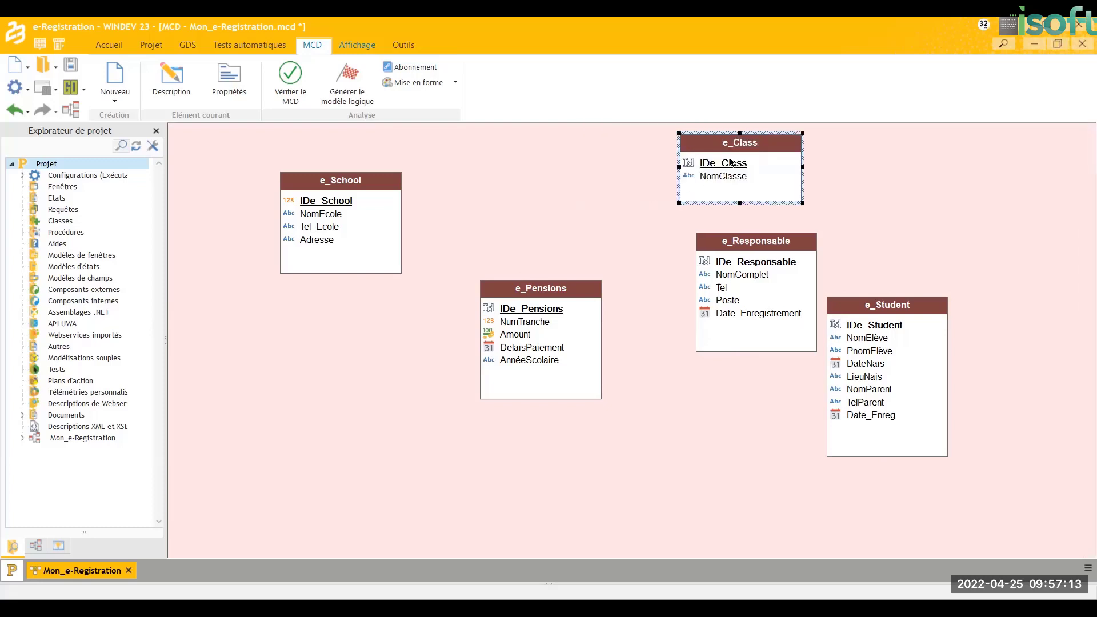
{"action": "left_click", "coordinate": [745, 244]}
{"action": "left_click_drag", "start_coordinate": [746, 245], "coordinate": [364, 393]}
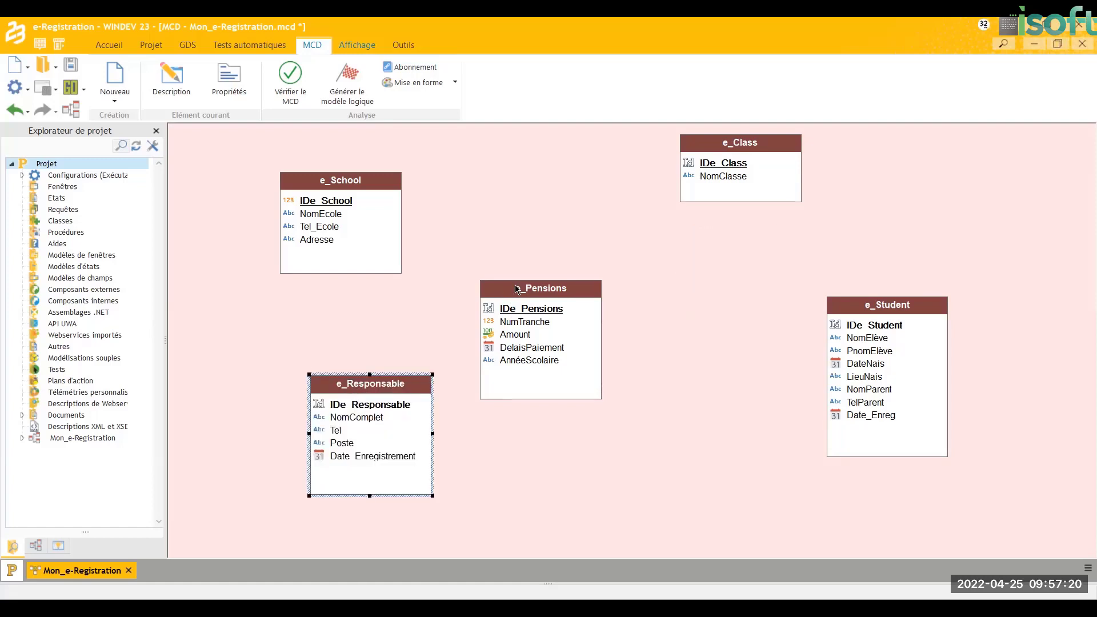
{"action": "left_click_drag", "start_coordinate": [517, 290], "coordinate": [621, 294]}
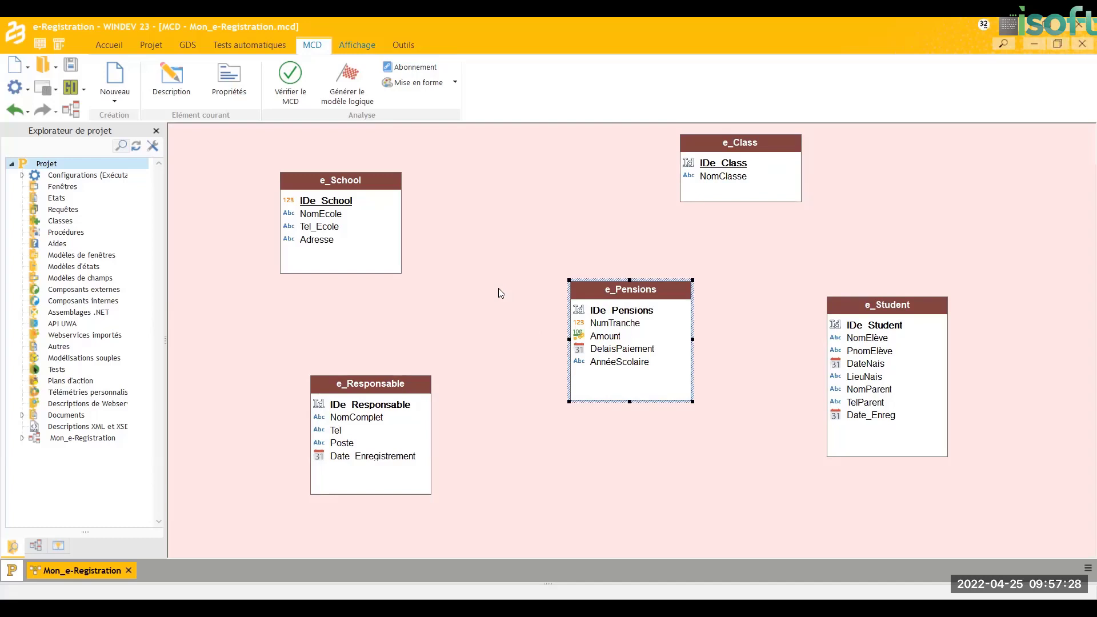
- Draw two relations from e_School, one to e_Class and one to e_Responsable
{"action": "left_click", "coordinate": [111, 99]}
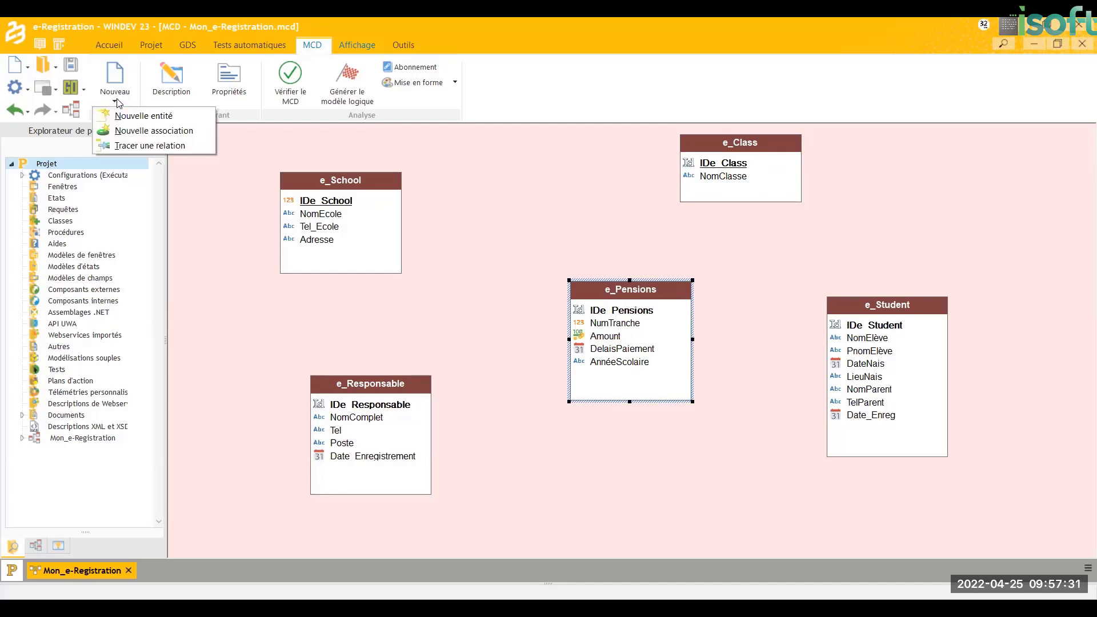
{"action": "left_click", "coordinate": [160, 147]}
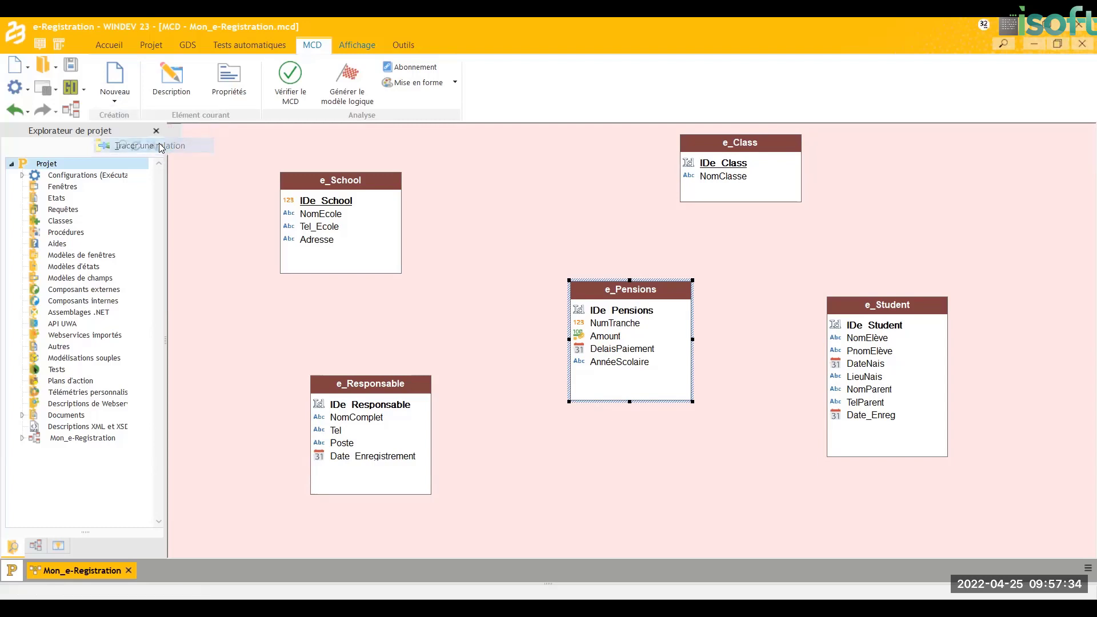
{"action": "left_click", "coordinate": [370, 214]}
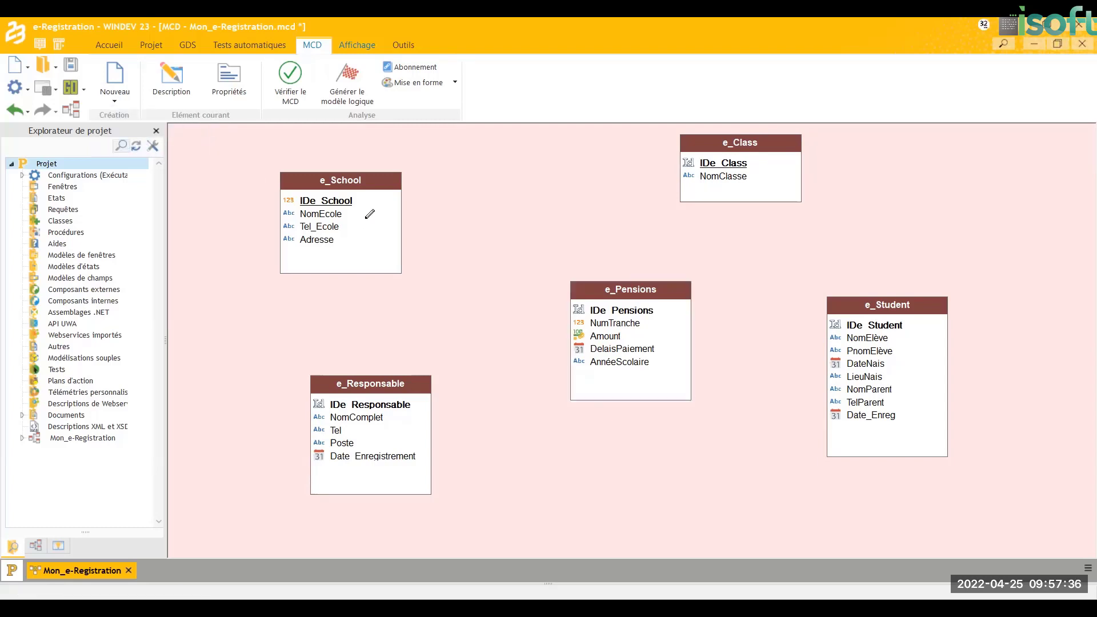
{"action": "left_click", "coordinate": [722, 170]}
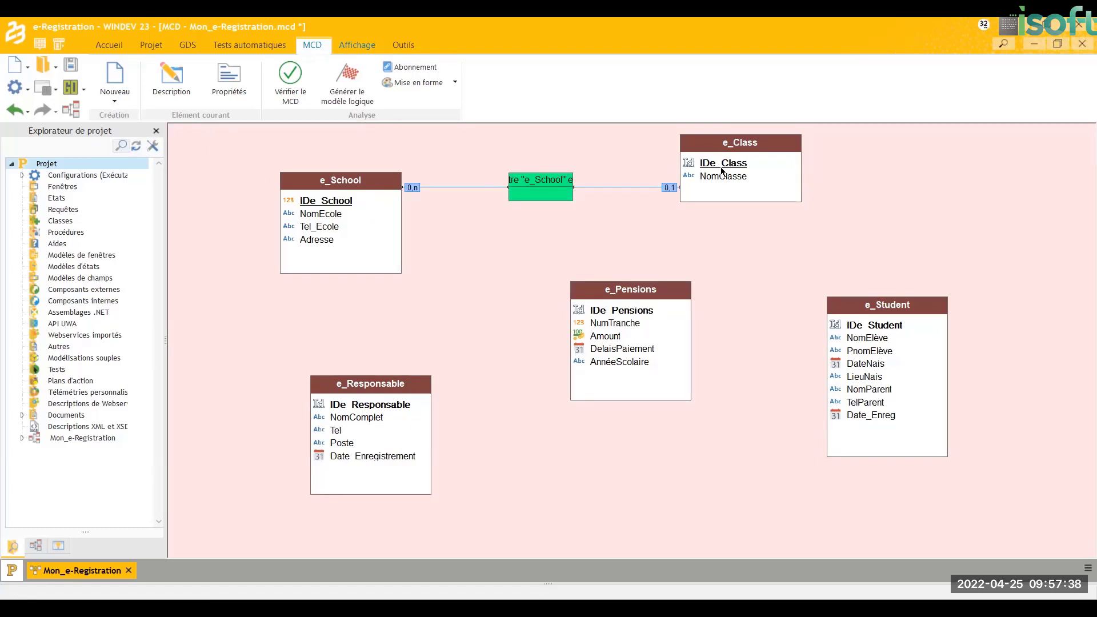
{"action": "left_click", "coordinate": [116, 102]}
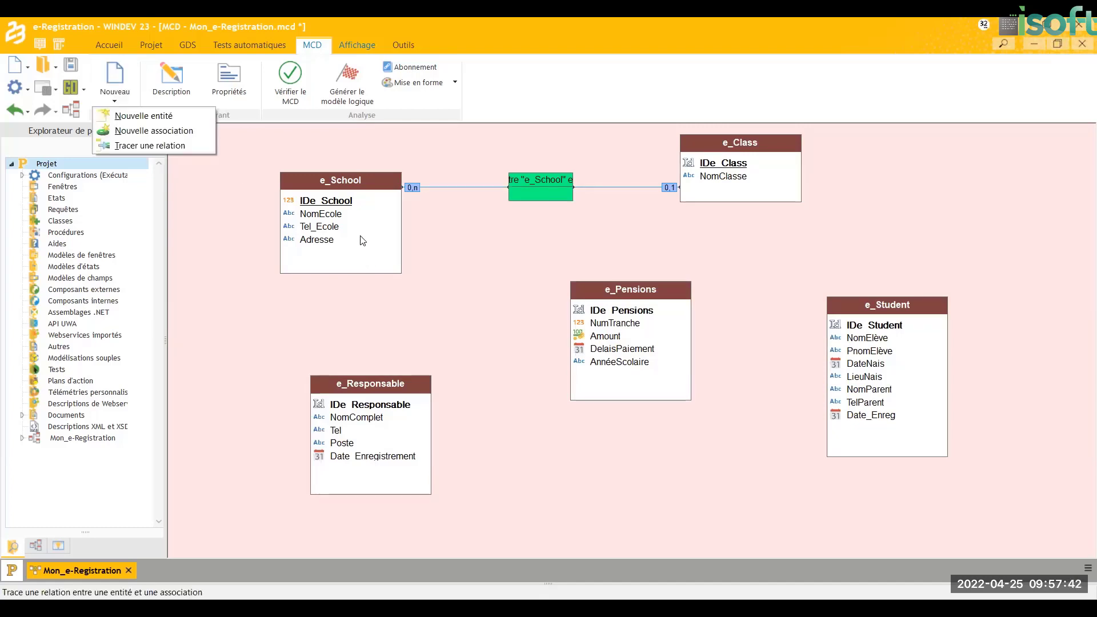
{"action": "left_click", "coordinate": [180, 148]}
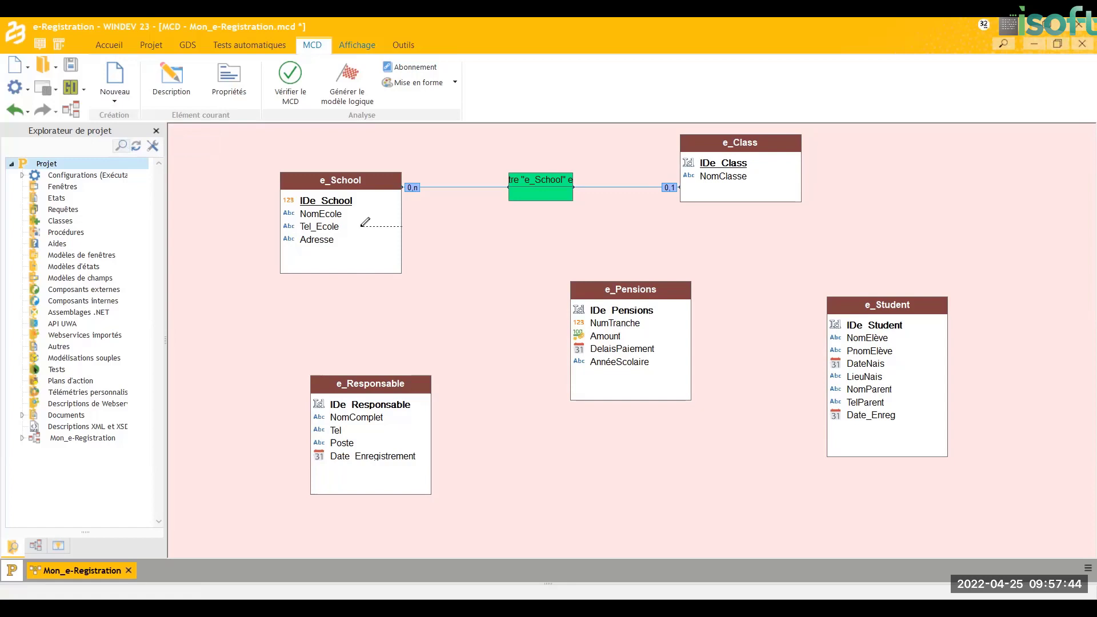
- Draw a relation between e_School and e_Pensions
{"action": "left_click", "coordinate": [116, 102]}
{"action": "left_click", "coordinate": [168, 143]}
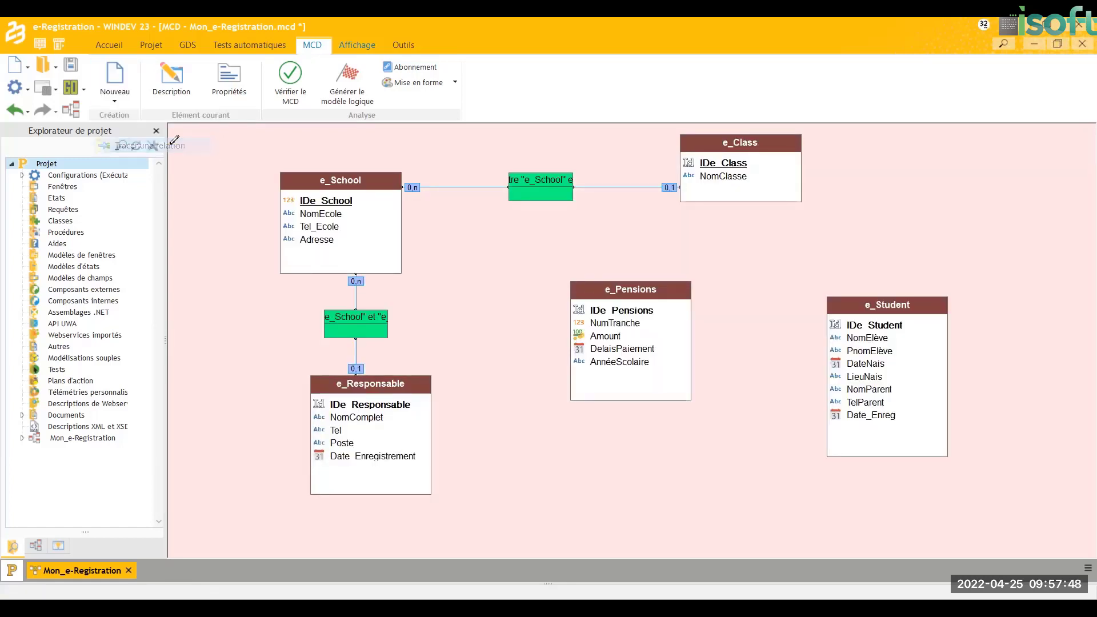
{"action": "left_click", "coordinate": [374, 222]}
{"action": "left_click", "coordinate": [582, 309]}
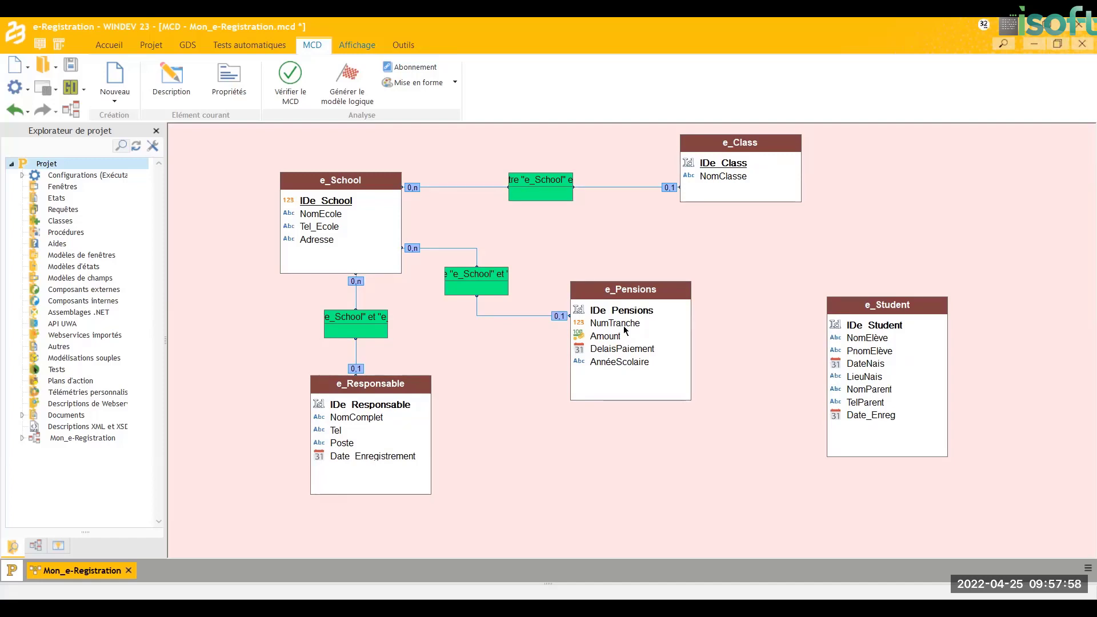
- Draw a relation from e_Class to e_Pensions
{"action": "left_click", "coordinate": [116, 104]}
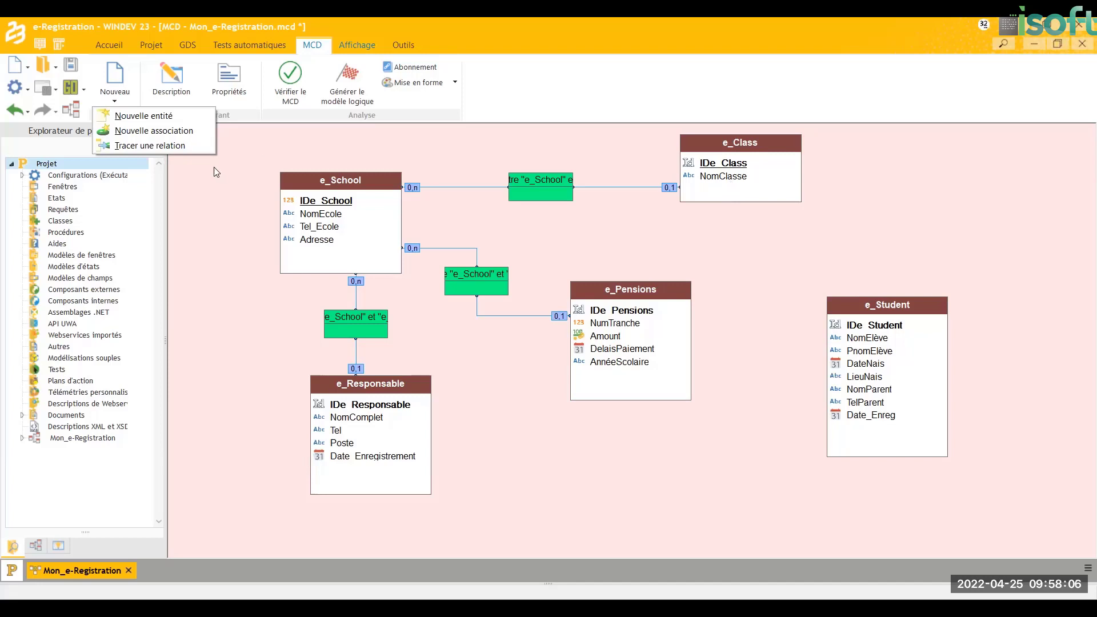
{"action": "left_click", "coordinate": [177, 146]}
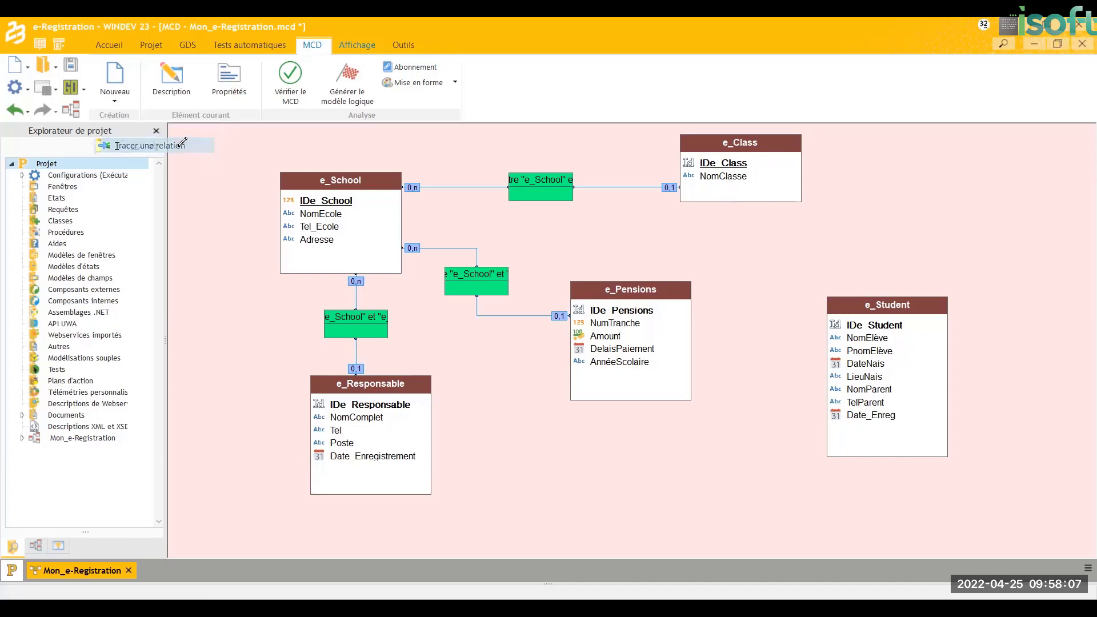
{"action": "left_click", "coordinate": [737, 169]}
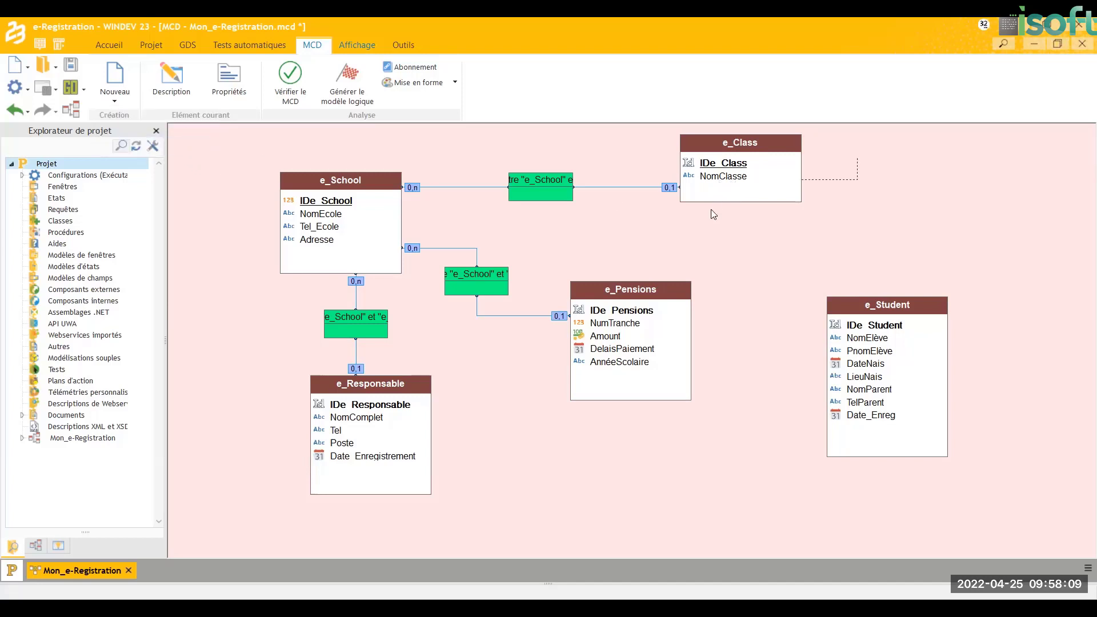
{"action": "left_click", "coordinate": [640, 340]}
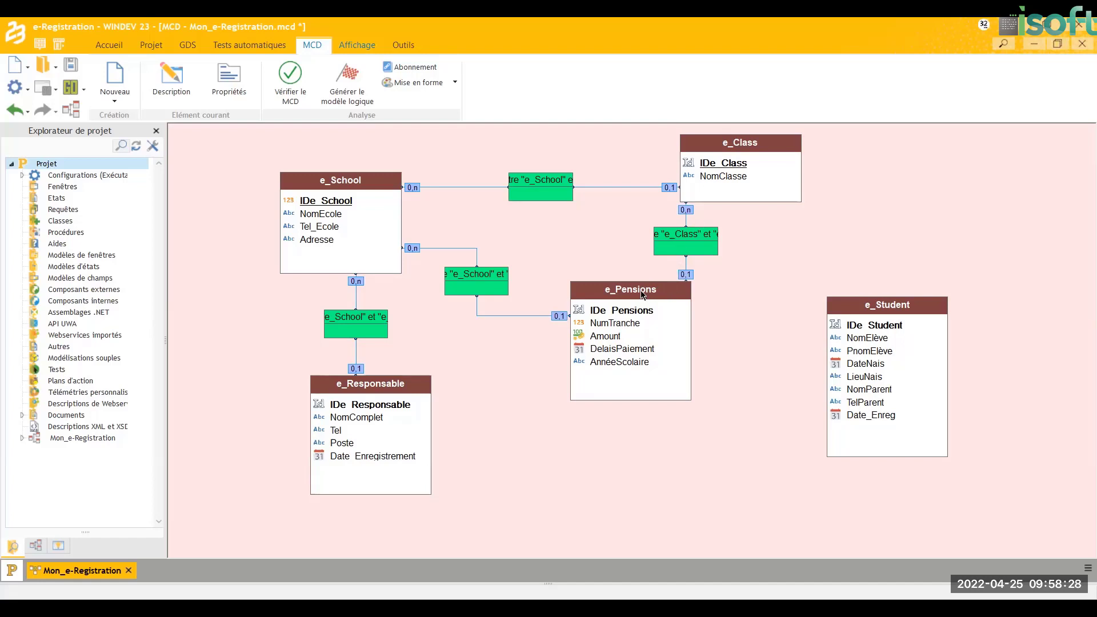
- Open the properties of e_Class and add two attributes named TypeCycle and EstClassExamen
{"action": "left_click", "coordinate": [756, 147]}
{"action": "double_click", "coordinate": [757, 147]}
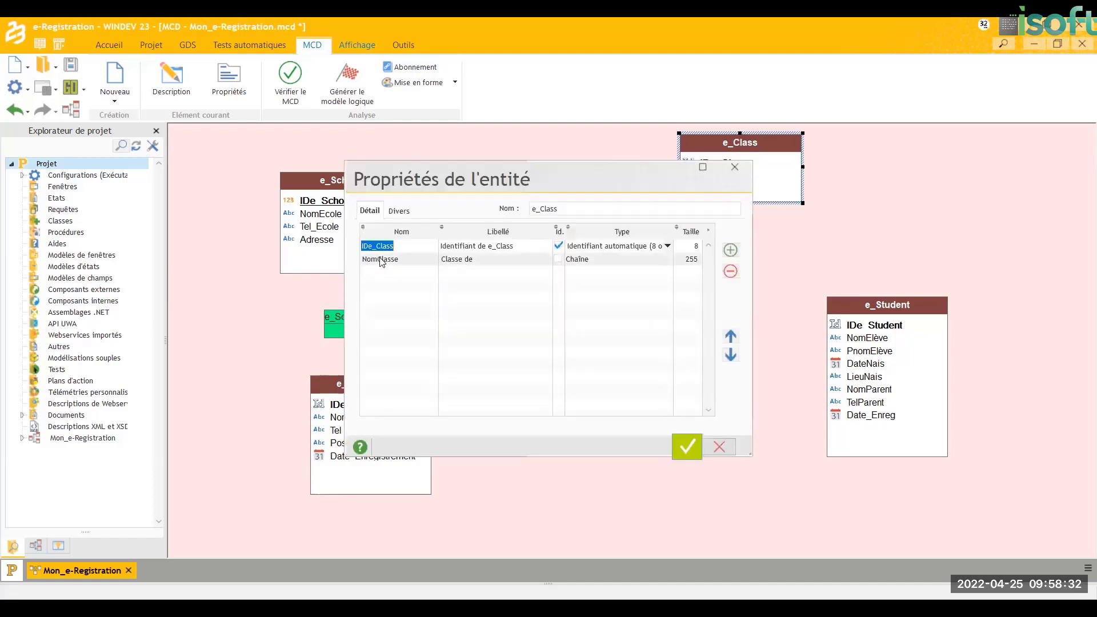
{"action": "left_click", "coordinate": [383, 279]}
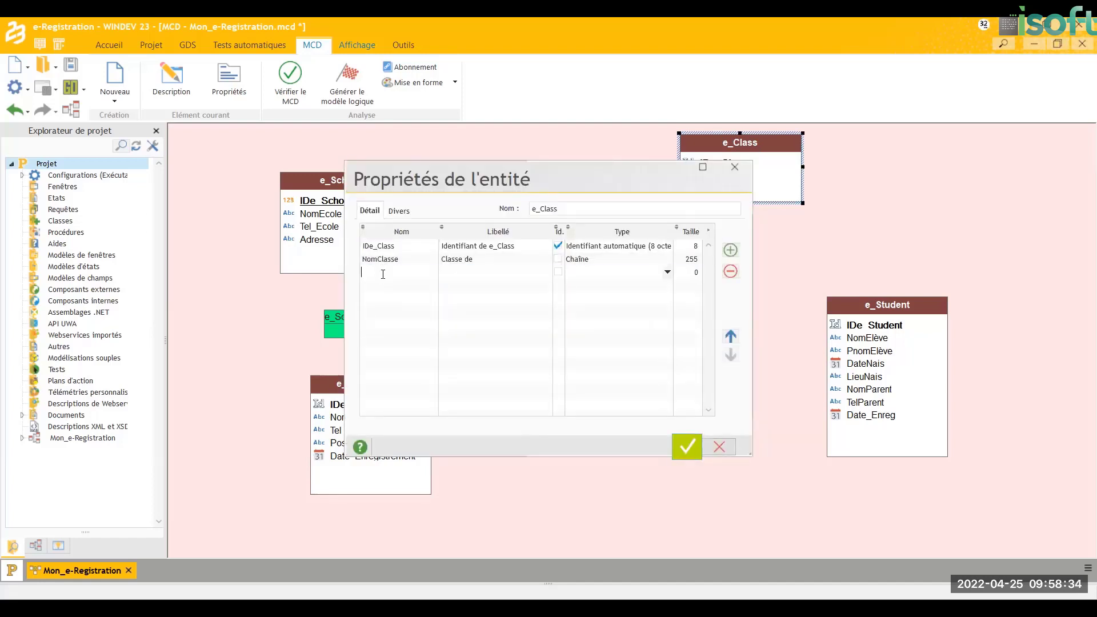
{"action": "type", "text": "C"}
{"action": "type", "text": "Typ"}
{"action": "type", "text": "eCycle"}
{"action": "left_click", "coordinate": [384, 286]}
{"action": "type", "text": "EstClassEx"}
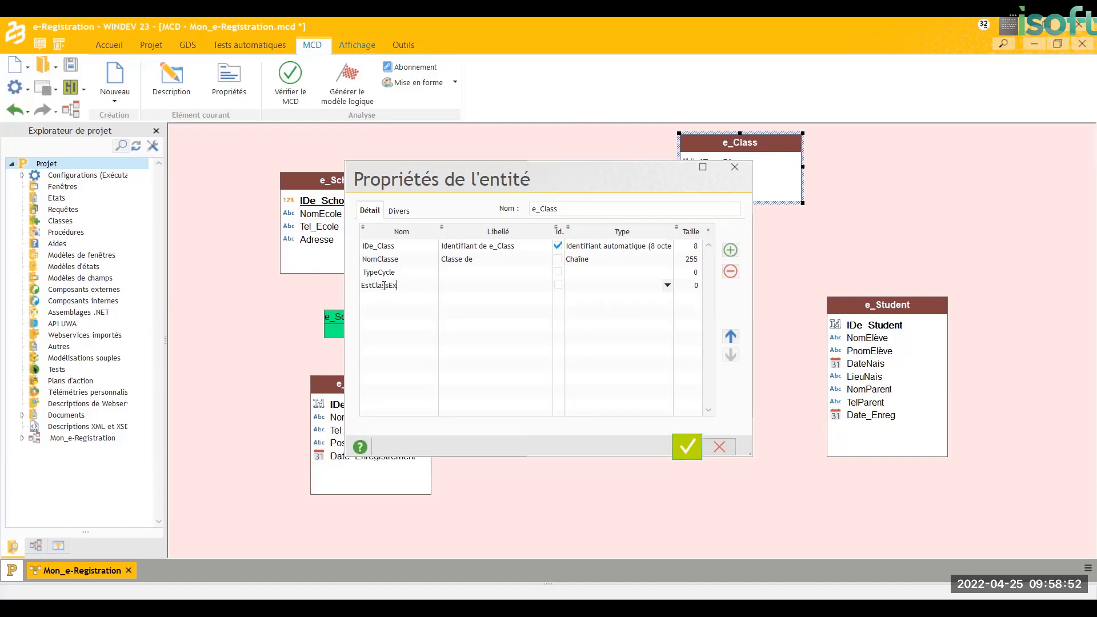
{"action": "type", "text": "amen"}
- Label TypeCycle as "Cycle" and EstClassExamen as "Est une classe d'examen"
{"action": "left_click", "coordinate": [460, 276]}
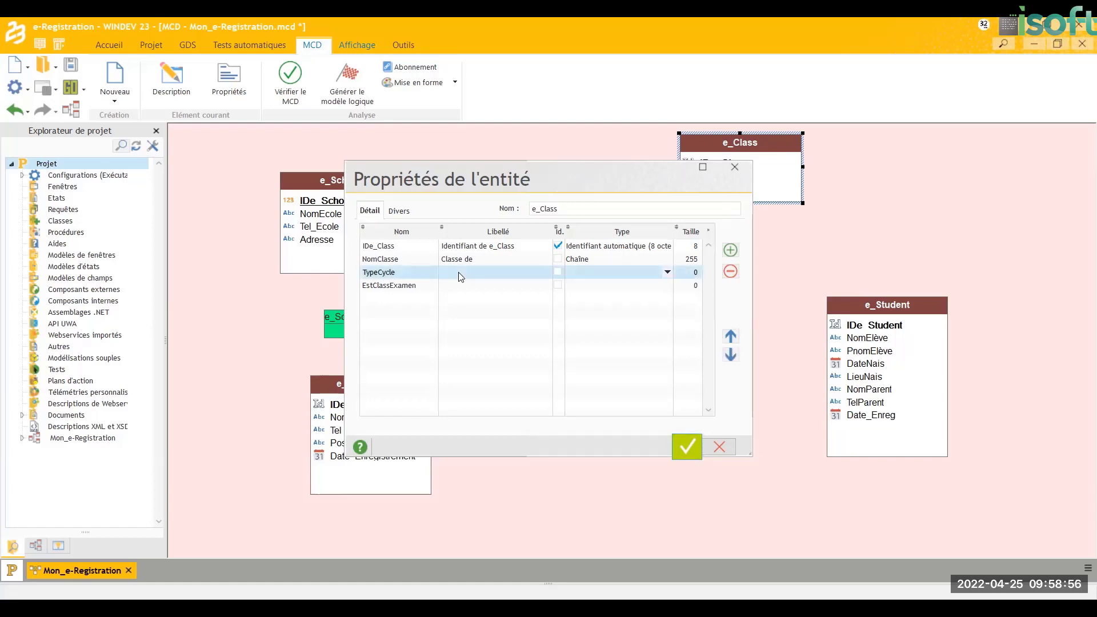
{"action": "left_click", "coordinate": [460, 272]}
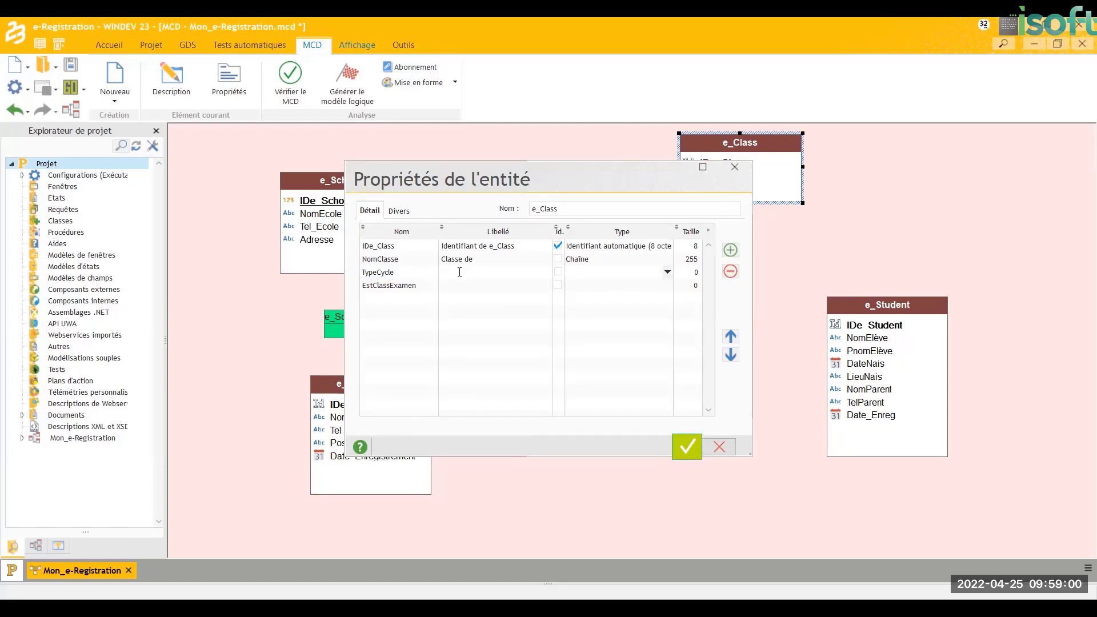
{"action": "type", "text": "Cycle"}
{"action": "left_click", "coordinate": [460, 285]}
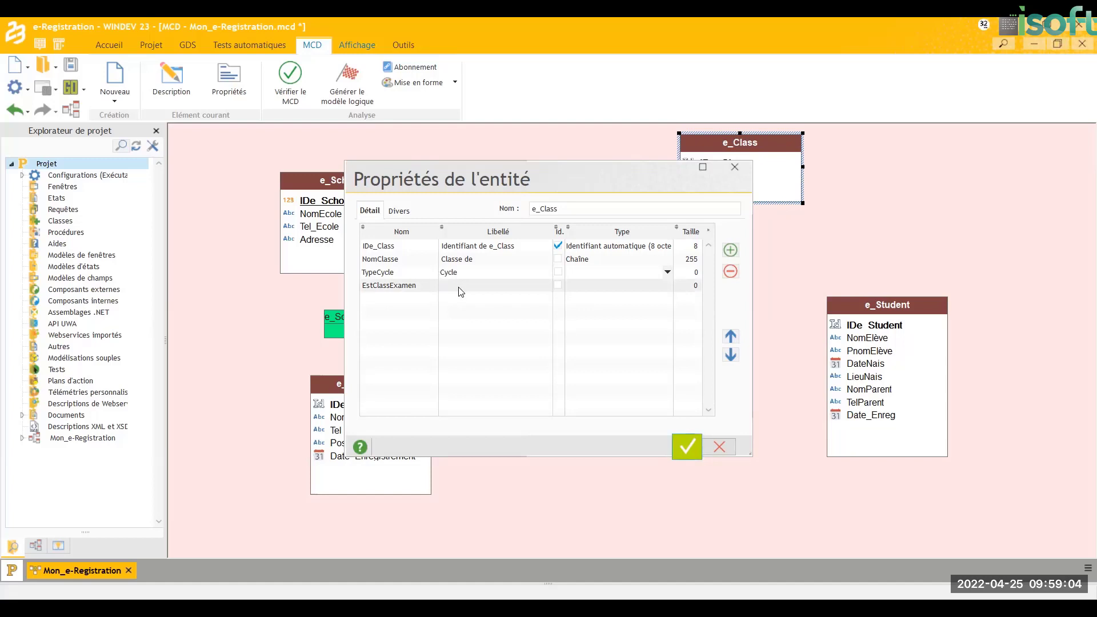
{"action": "left_click", "coordinate": [460, 287]}
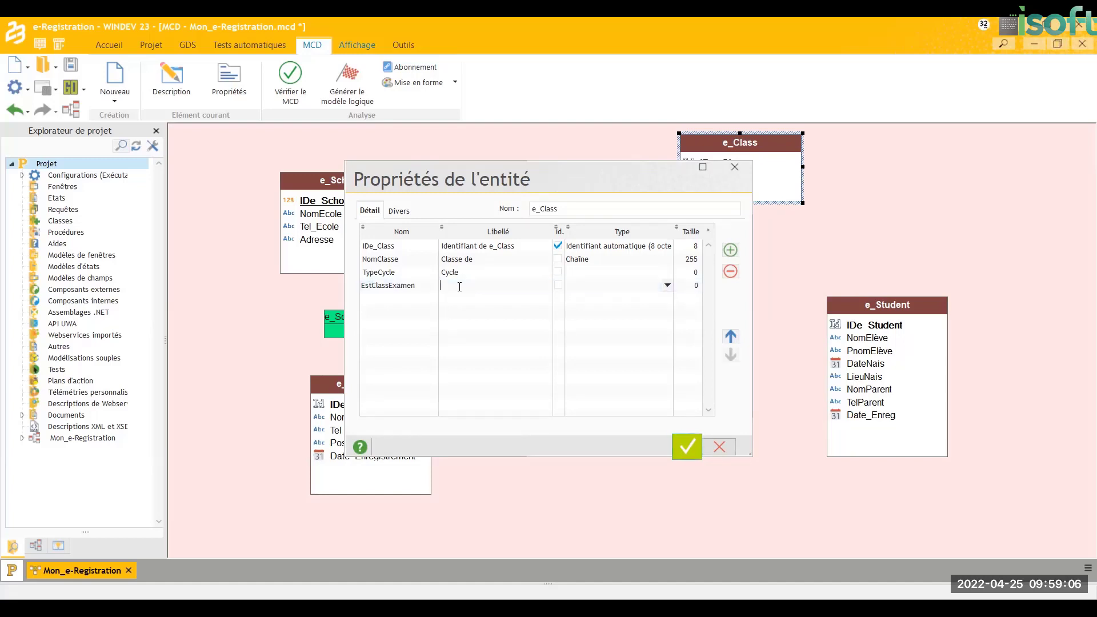
{"action": "type", "text": "Est une classe d'examen"}
- Set the type of the EstClassExamen attribute to Booléen
{"action": "left_click", "coordinate": [667, 286]}
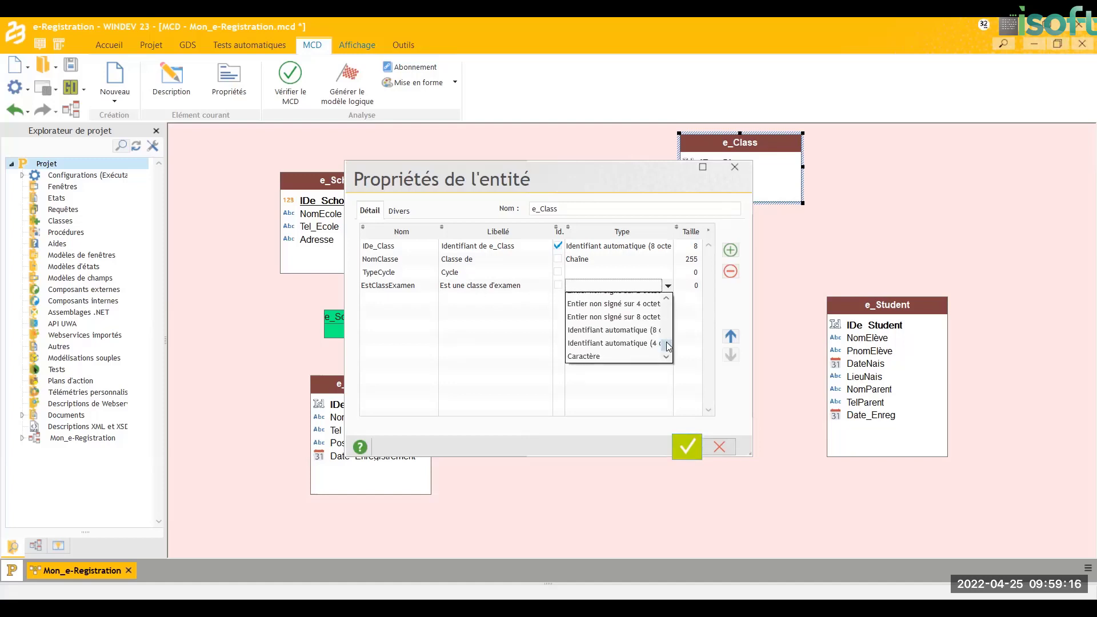
{"action": "scroll", "coordinate": [669, 334], "scroll_direction": "up", "scroll_amount": 3}
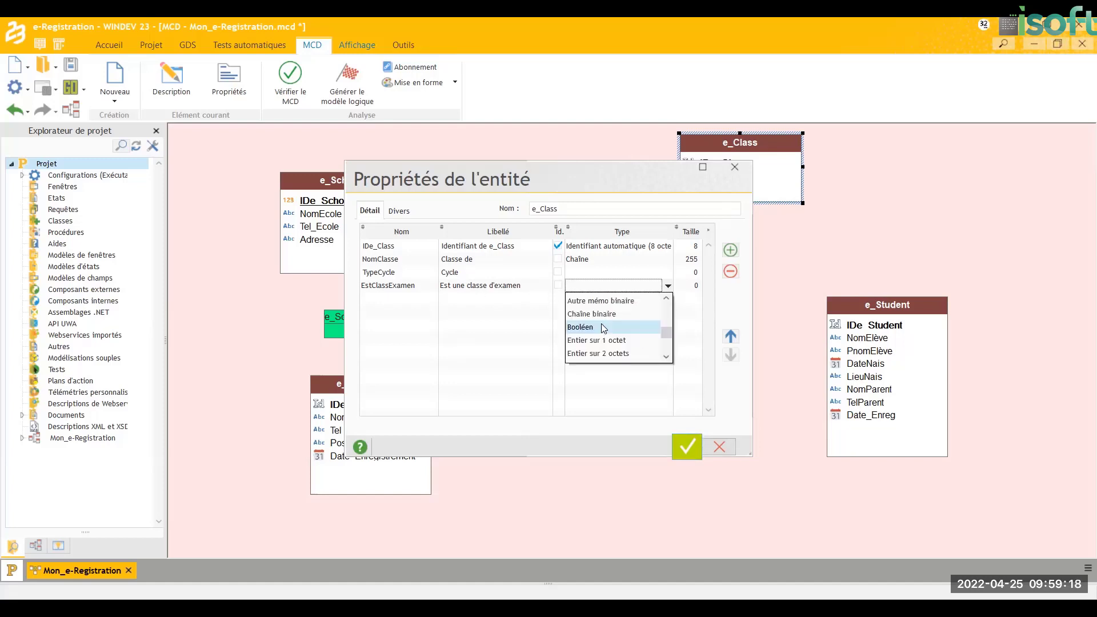
{"action": "left_click", "coordinate": [601, 323]}
{"action": "left_click", "coordinate": [695, 285]}
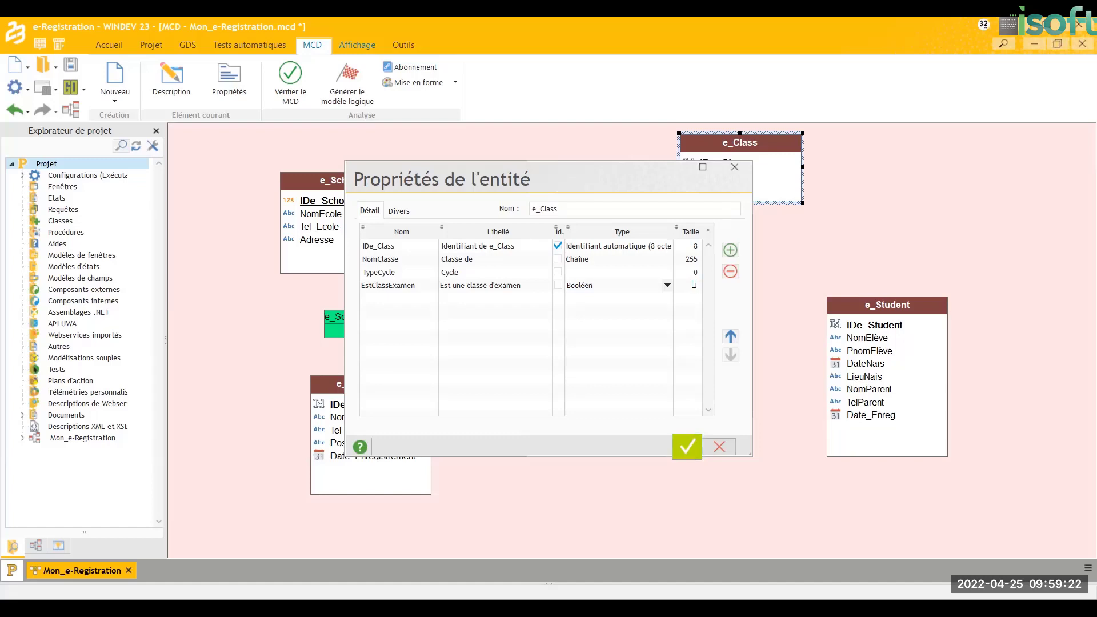
- Give TypeCycle the Chaîne type with size 100, and save the changes to the e_Class entity
{"action": "left_click", "coordinate": [661, 274]}
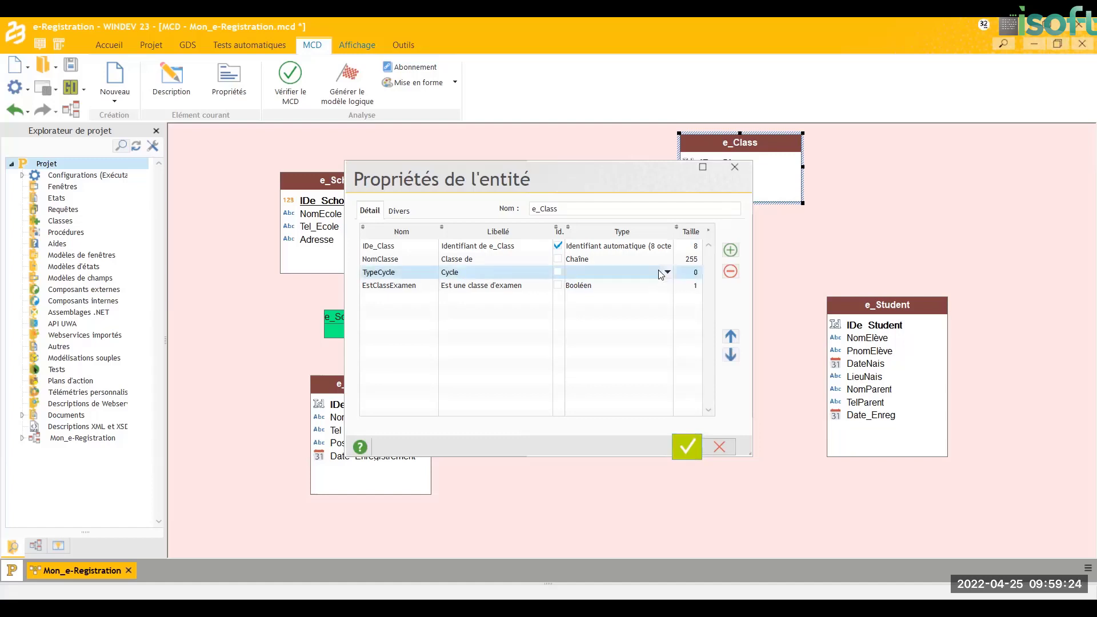
{"action": "left_click", "coordinate": [667, 272]}
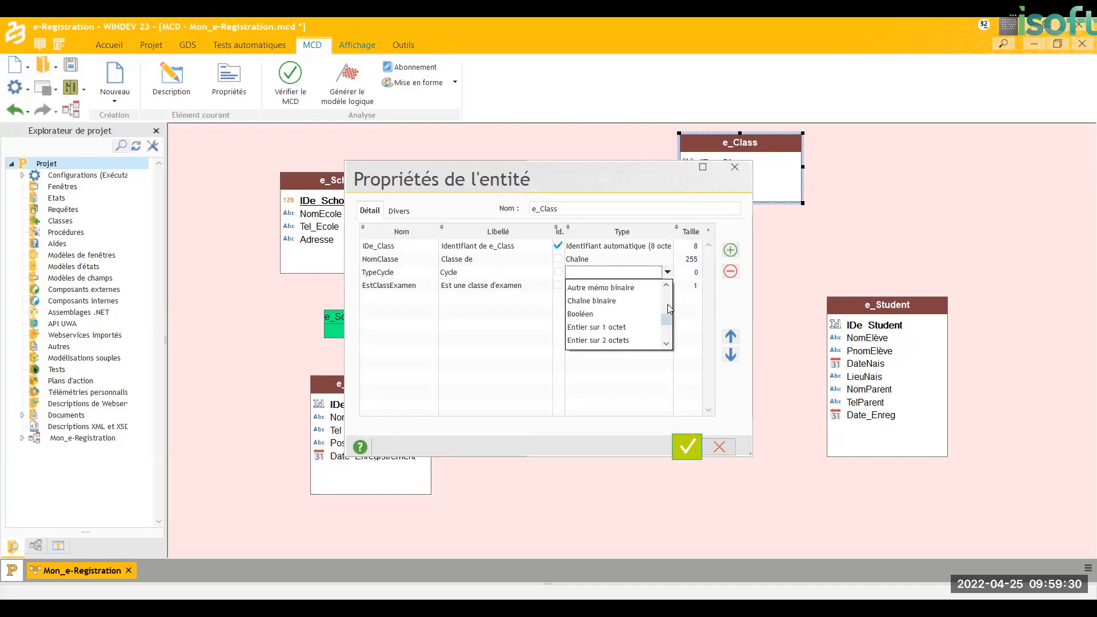
{"action": "scroll", "coordinate": [635, 284], "scroll_direction": "up", "scroll_amount": 2}
{"action": "left_click", "coordinate": [636, 286]}
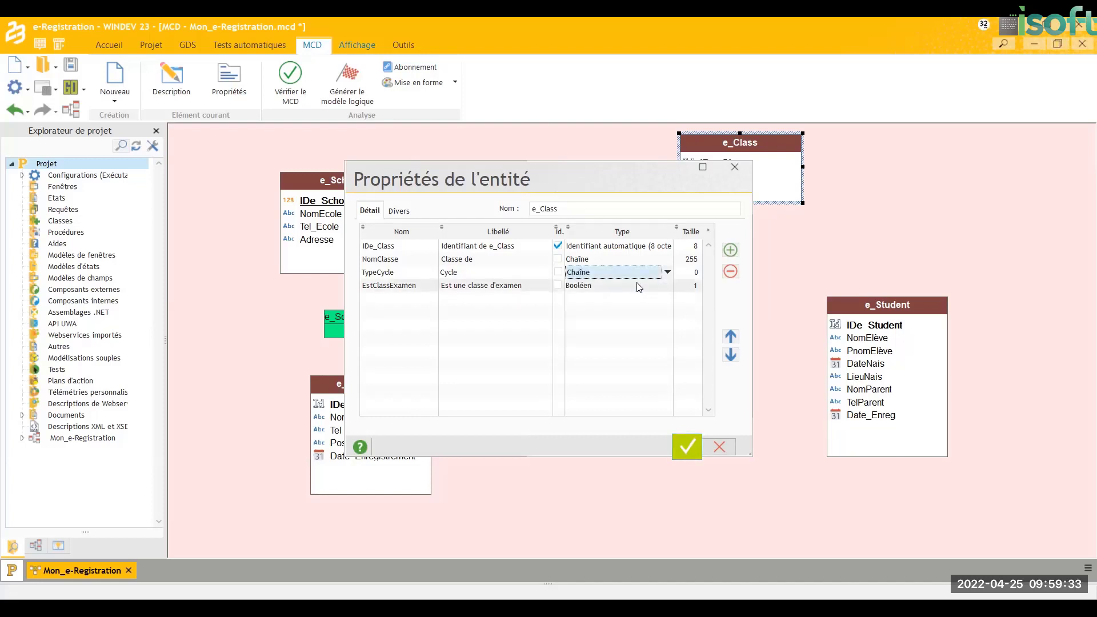
{"action": "left_click", "coordinate": [697, 268]}
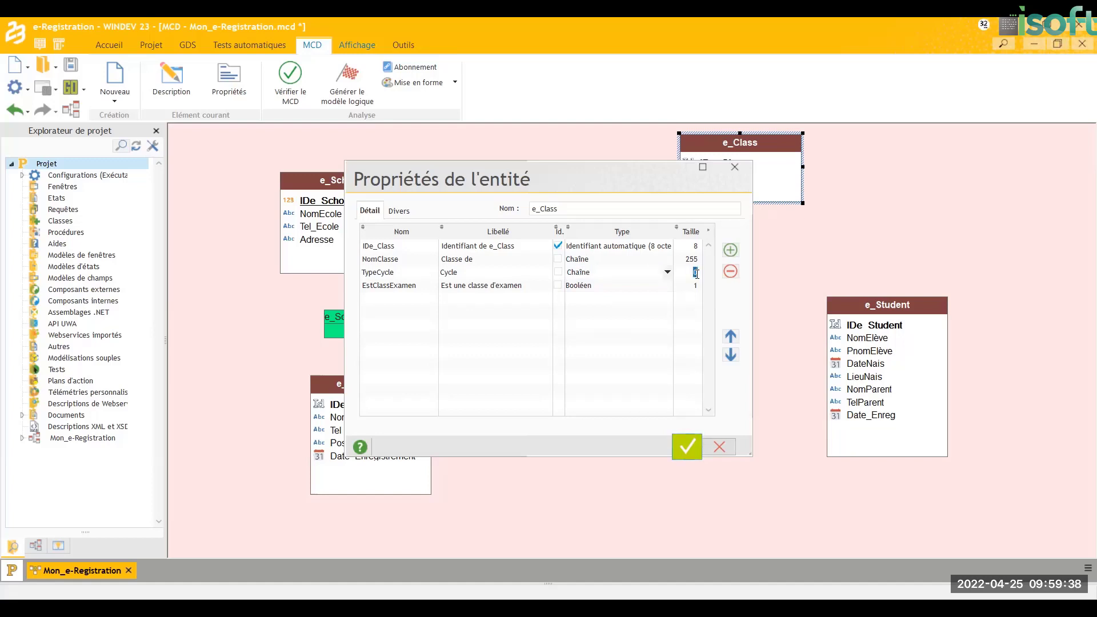
{"action": "type", "text": "2"}
{"action": "type", "text": "100"}
{"action": "key", "text": "Return"}
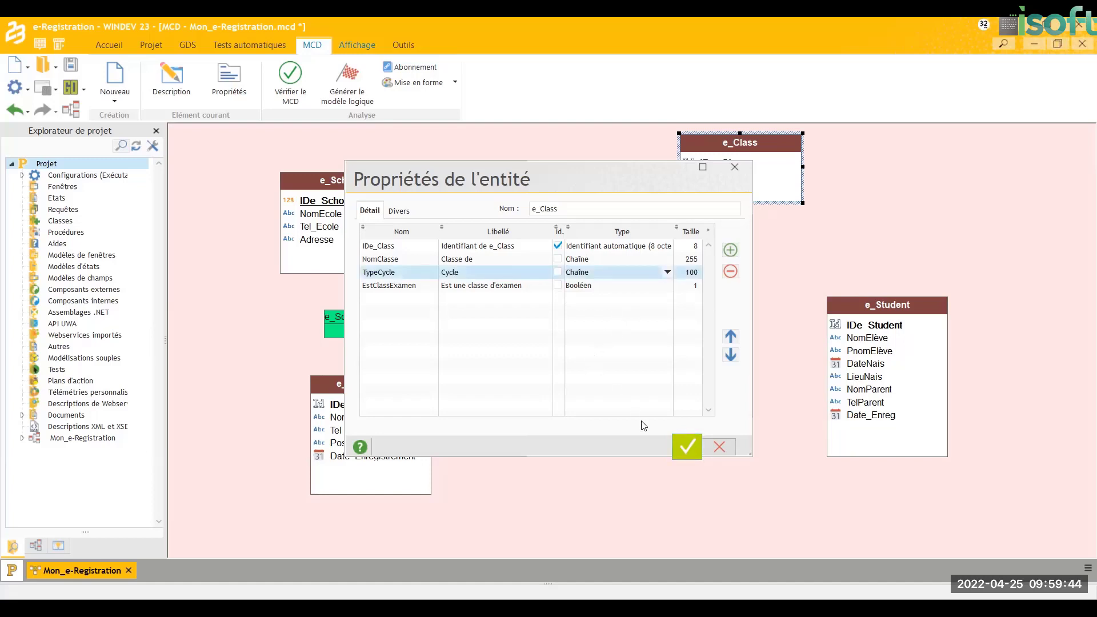
{"action": "left_click", "coordinate": [679, 449]}
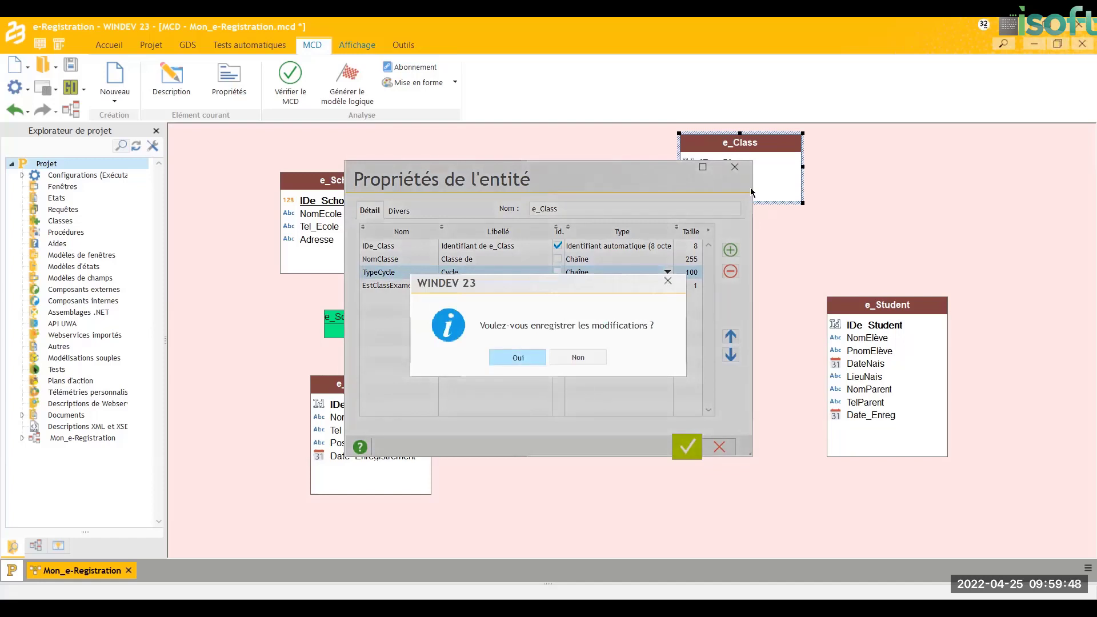
{"action": "key", "text": "Return"}
- Heighten the e_Class box to show all its attributes and move it up, clear of the association linking it to e_Pensions
{"action": "left_click_drag", "start_coordinate": [740, 204], "coordinate": [750, 229]}
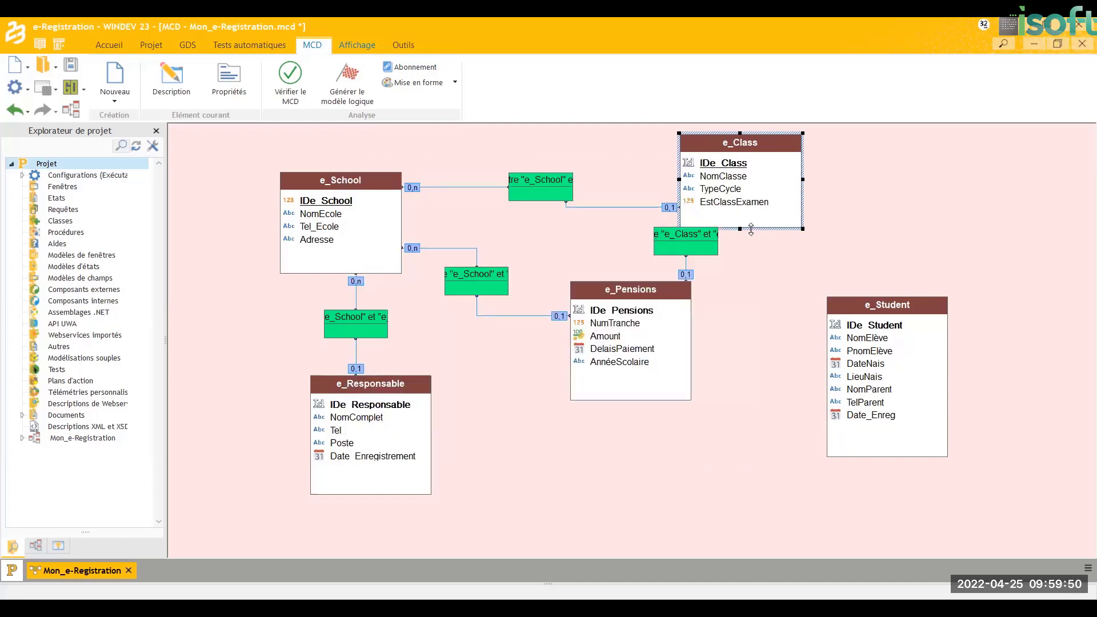
{"action": "scroll", "coordinate": [780, 144], "scroll_direction": "up", "scroll_amount": 3}
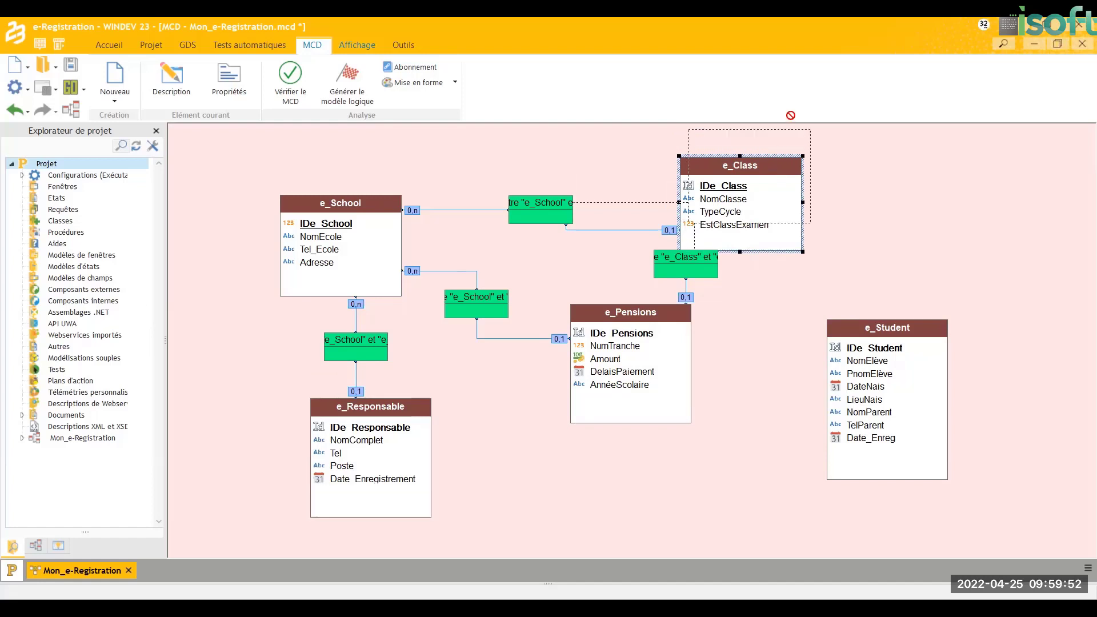
{"action": "left_click_drag", "start_coordinate": [778, 184], "coordinate": [783, 147]}
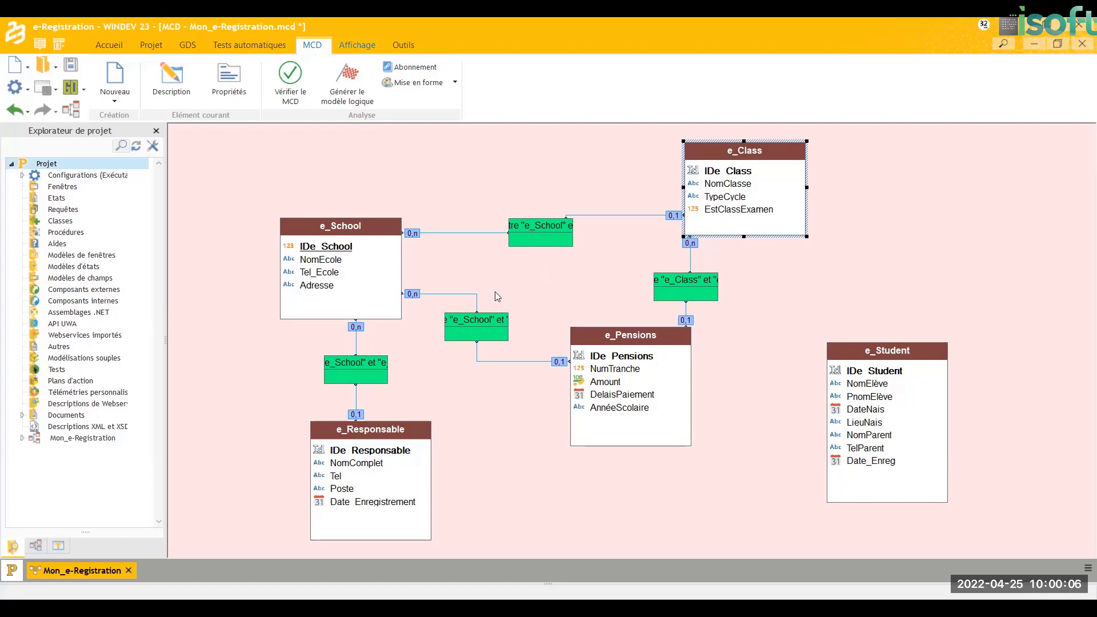
- Delete the association between e_School and e_Pensions, and move the e_Pensions entity slightly downward
{"action": "left_click", "coordinate": [478, 306]}
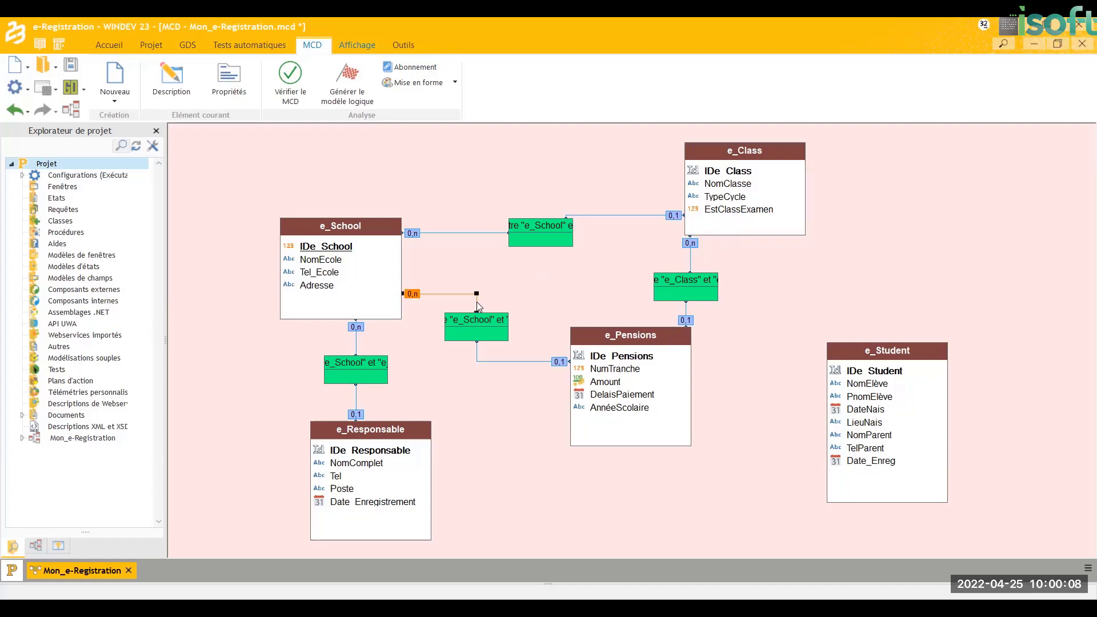
{"action": "left_click", "coordinate": [486, 329]}
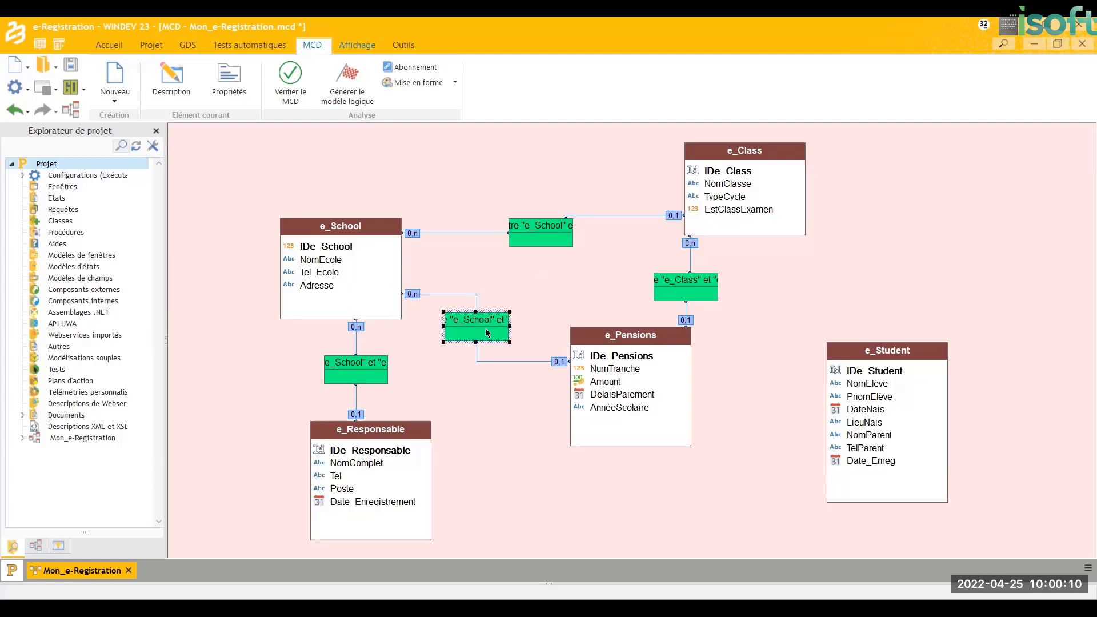
{"action": "key", "text": "Delete"}
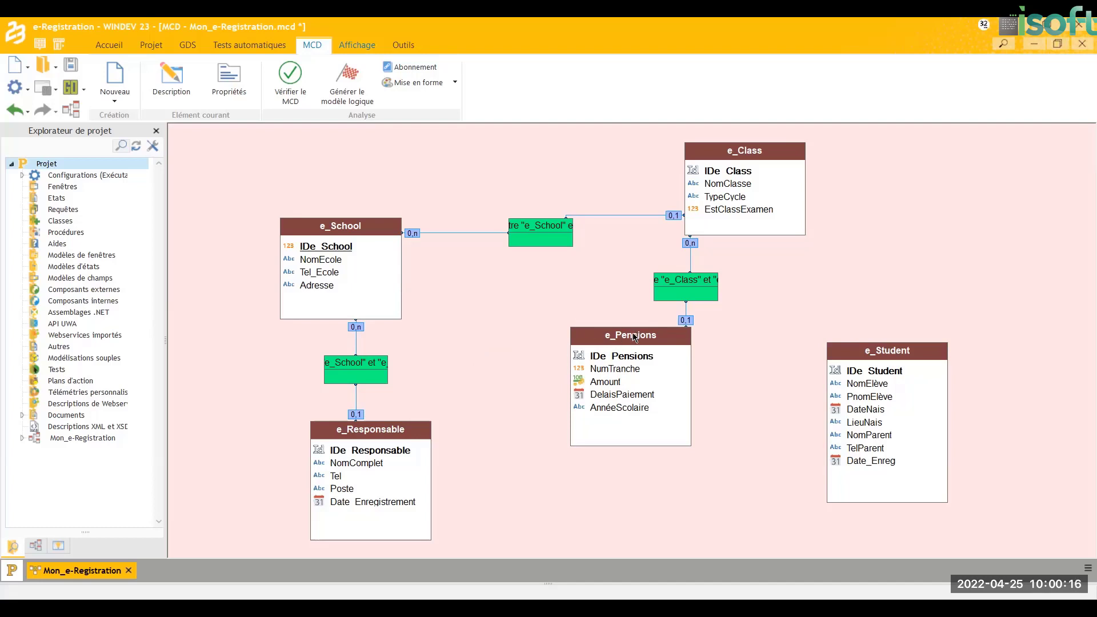
{"action": "left_click_drag", "start_coordinate": [634, 337], "coordinate": [632, 354]}
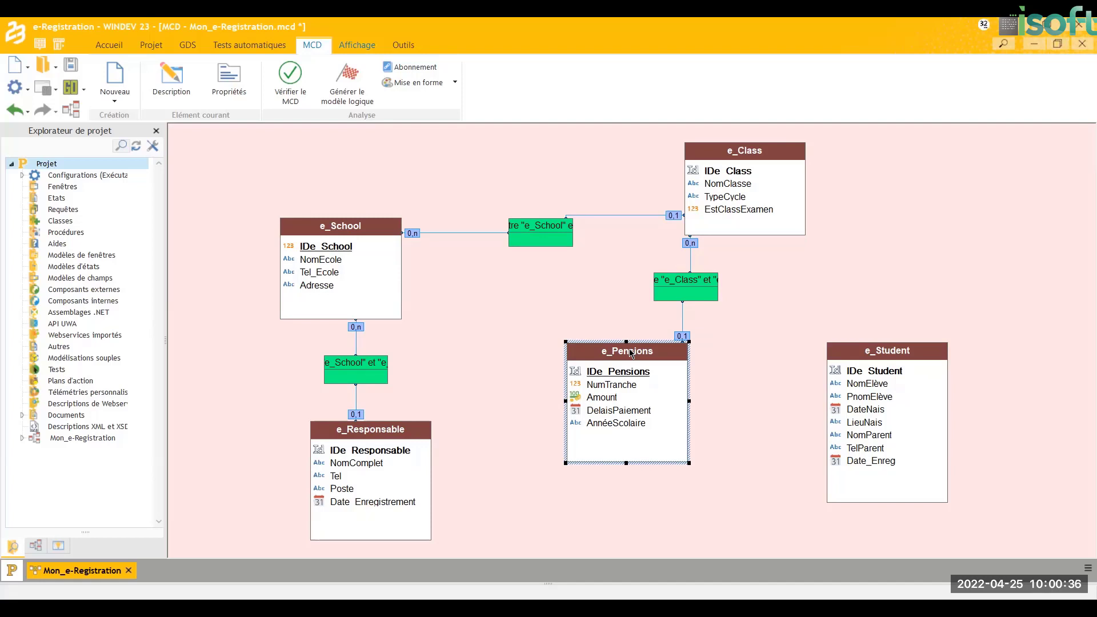
- Remove the AnnéeScolaire and DelaisPaiement attributes from the e_Pensions entity and save the changes
{"action": "double_click", "coordinate": [631, 350]}
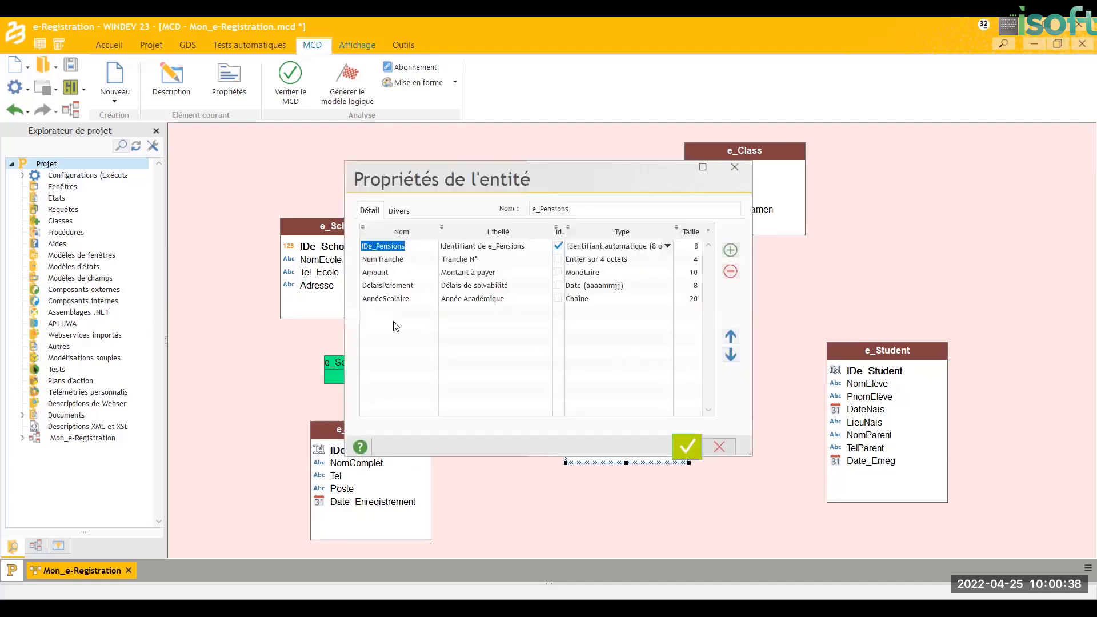
{"action": "left_click", "coordinate": [606, 295]}
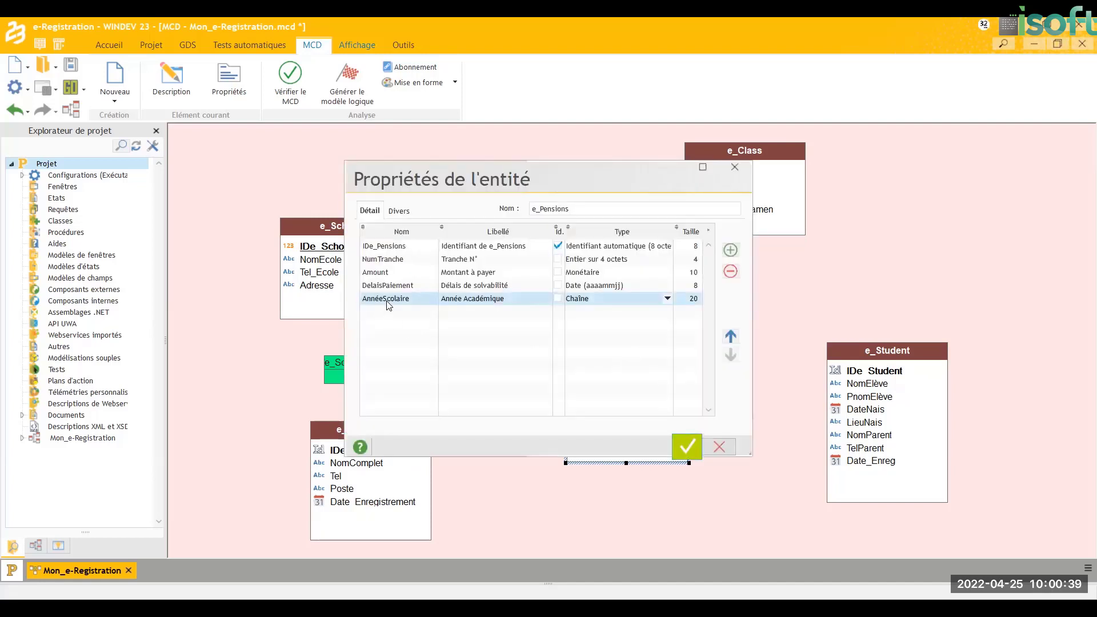
{"action": "left_click", "coordinate": [730, 271]}
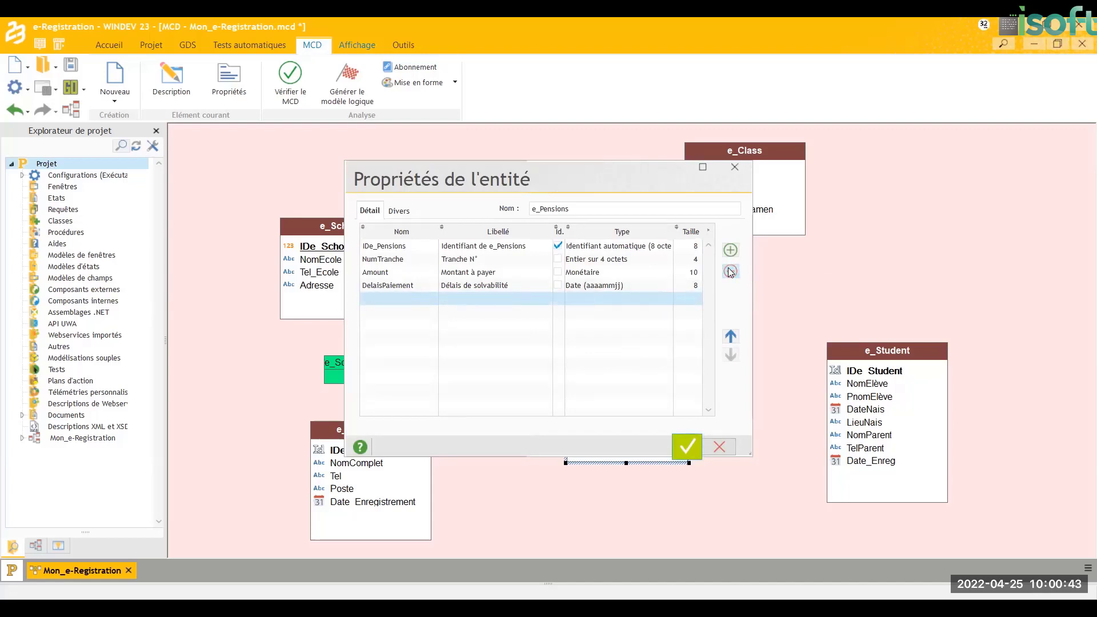
{"action": "left_click", "coordinate": [386, 286]}
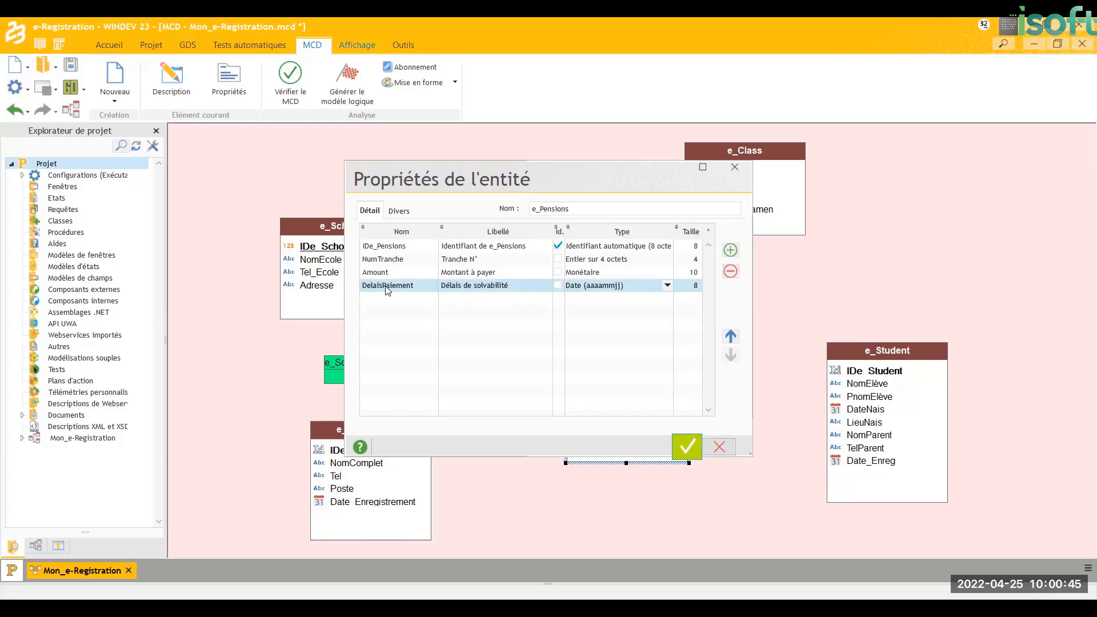
{"action": "left_click", "coordinate": [731, 272]}
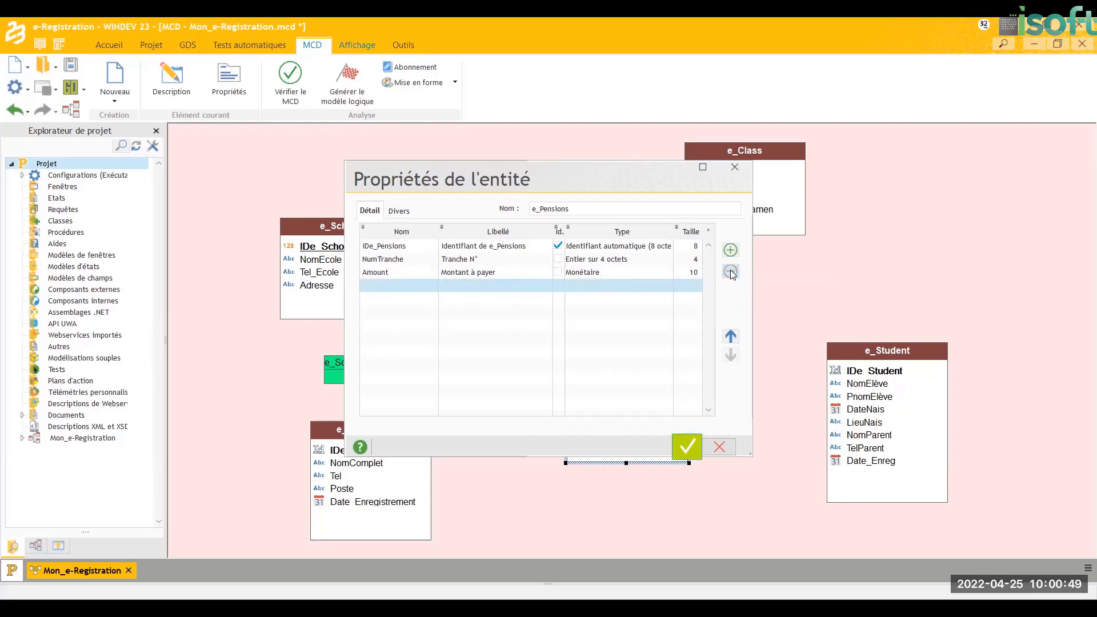
{"action": "left_click", "coordinate": [688, 448]}
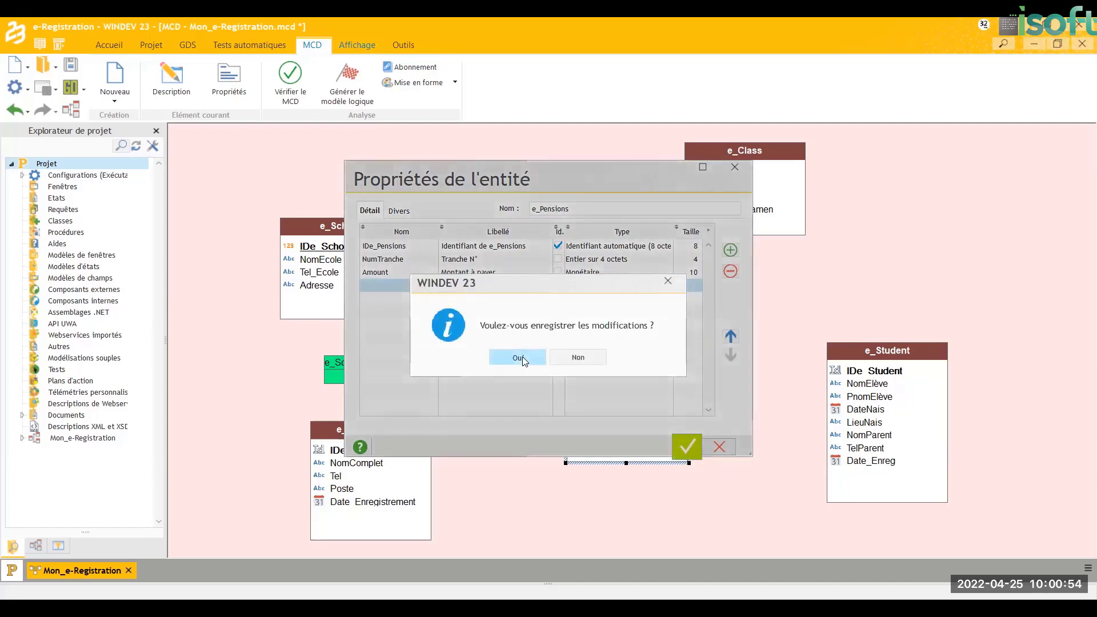
{"action": "left_click", "coordinate": [521, 359]}
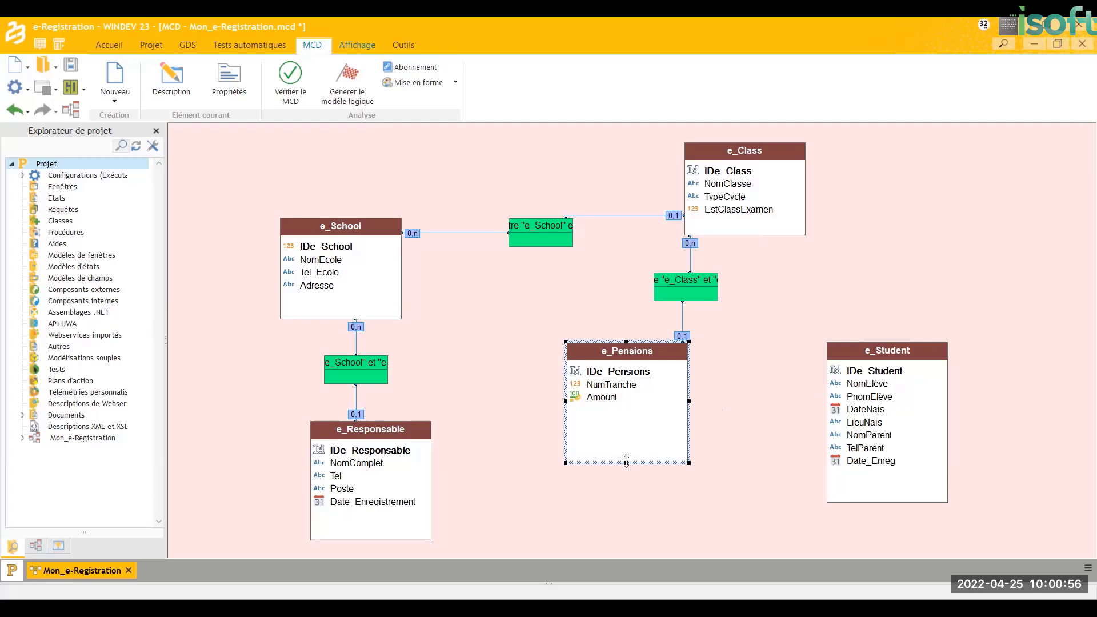
- Shorten the e_Pensions box to fit its remaining attributes, and spread out e_Student to the right and e_Responsable slightly downward
{"action": "left_click_drag", "start_coordinate": [626, 461], "coordinate": [626, 419]}
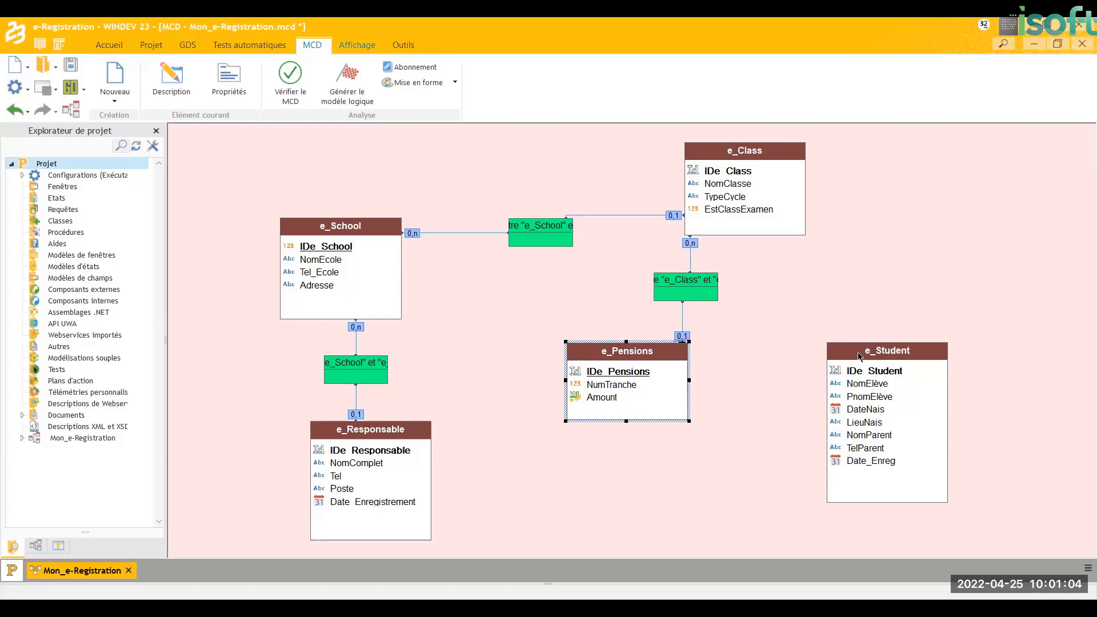
{"action": "left_click_drag", "start_coordinate": [862, 360], "coordinate": [958, 368]}
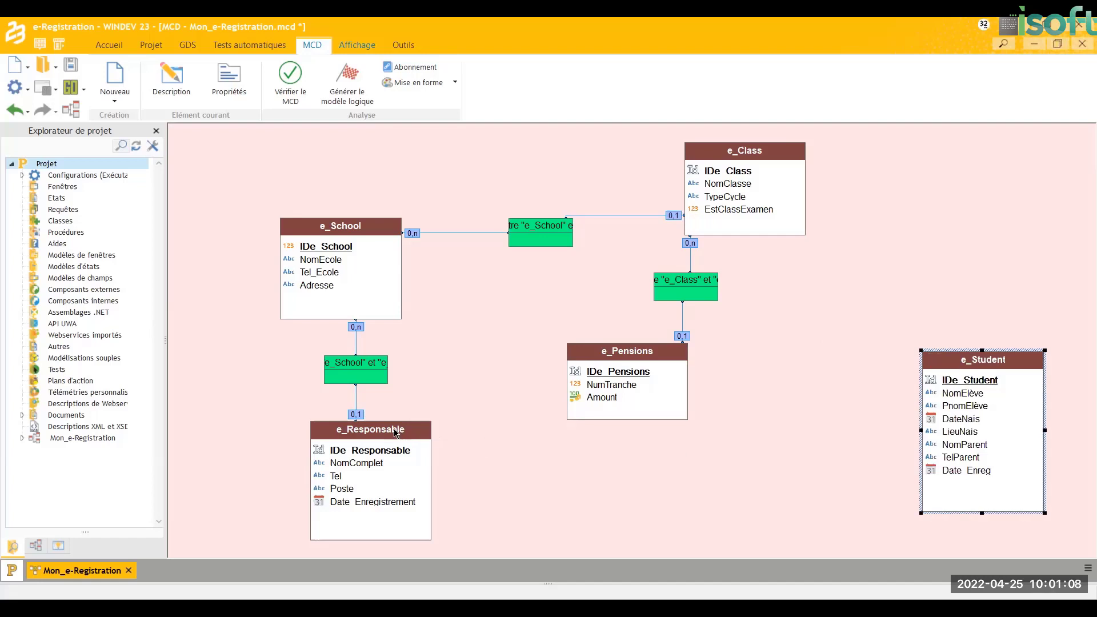
{"action": "left_click_drag", "start_coordinate": [395, 433], "coordinate": [396, 438]}
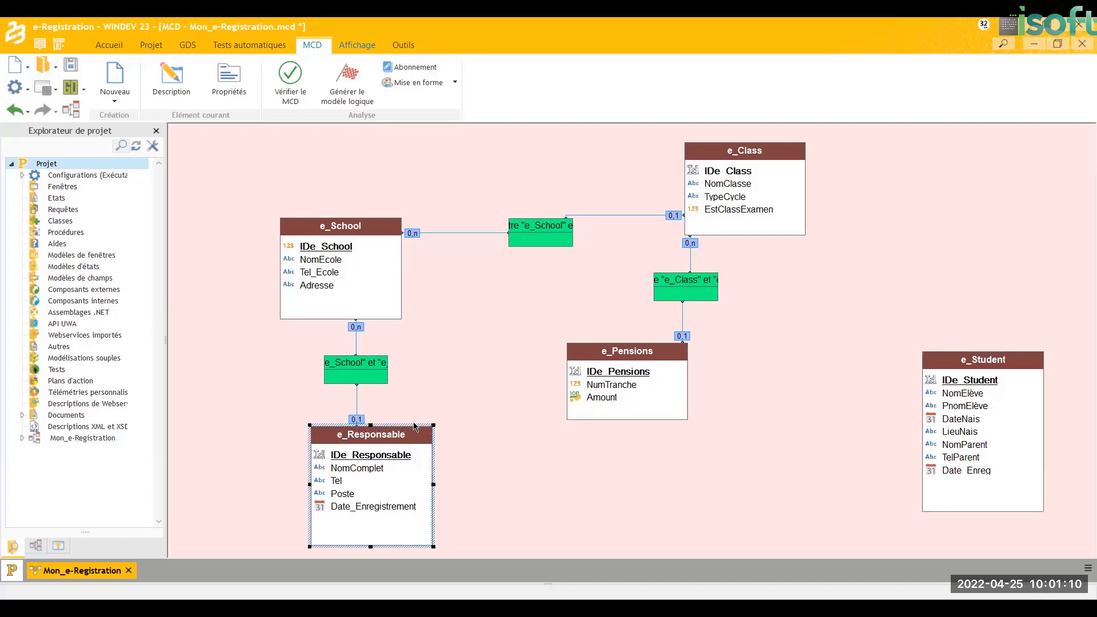
- Move e_Class left to sit above e_Pensions, and raise its association with e_School into the gap beside e_Class
{"action": "left_click_drag", "start_coordinate": [763, 153], "coordinate": [628, 153]}
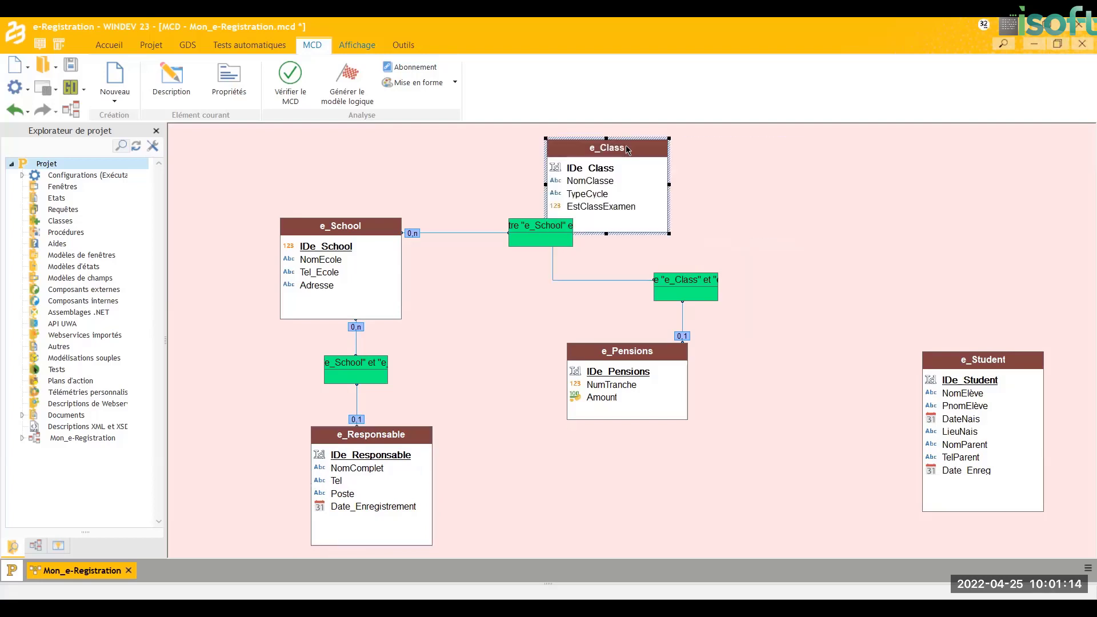
{"action": "left_click", "coordinate": [521, 233]}
{"action": "left_click_drag", "start_coordinate": [519, 231], "coordinate": [434, 151]}
{"action": "left_click_drag", "start_coordinate": [494, 213], "coordinate": [507, 160]}
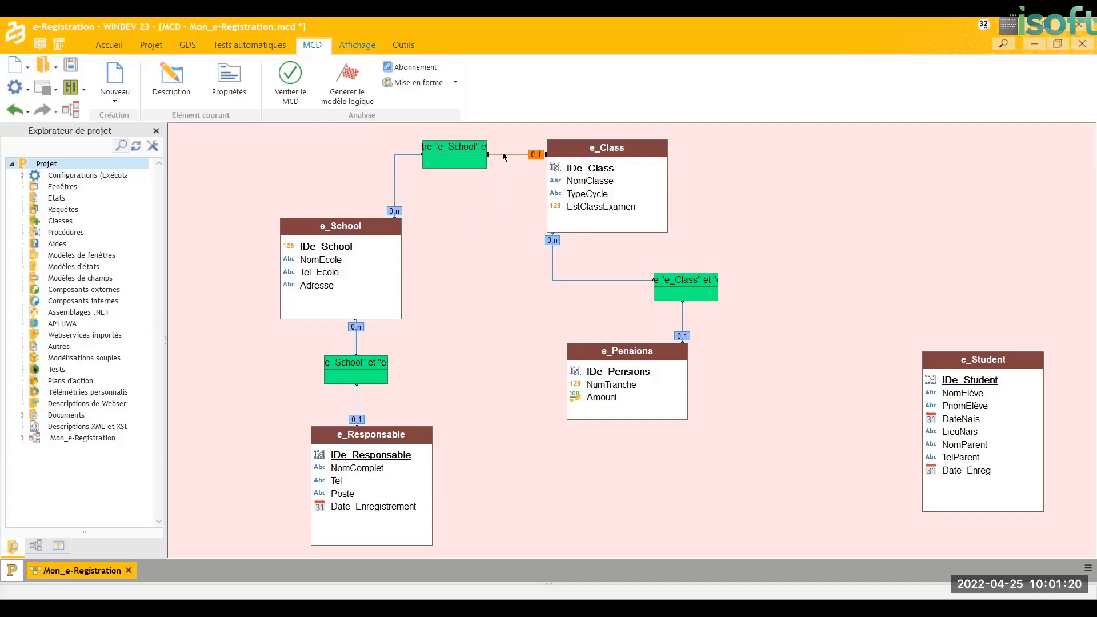
- Move e_Pensions up to the right of e_Class and align their association between the two entities
{"action": "left_click", "coordinate": [553, 265]}
{"action": "left_click", "coordinate": [553, 263]}
{"action": "left_click_drag", "start_coordinate": [613, 356], "coordinate": [874, 162]}
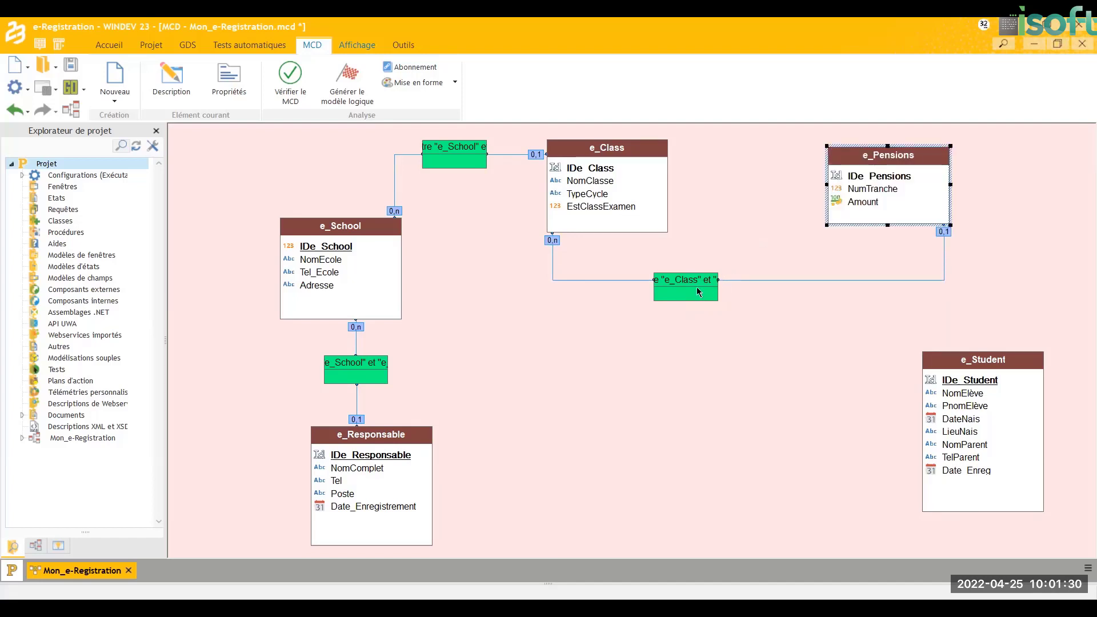
{"action": "left_click_drag", "start_coordinate": [697, 287], "coordinate": [752, 185]}
{"action": "left_click", "coordinate": [770, 251]}
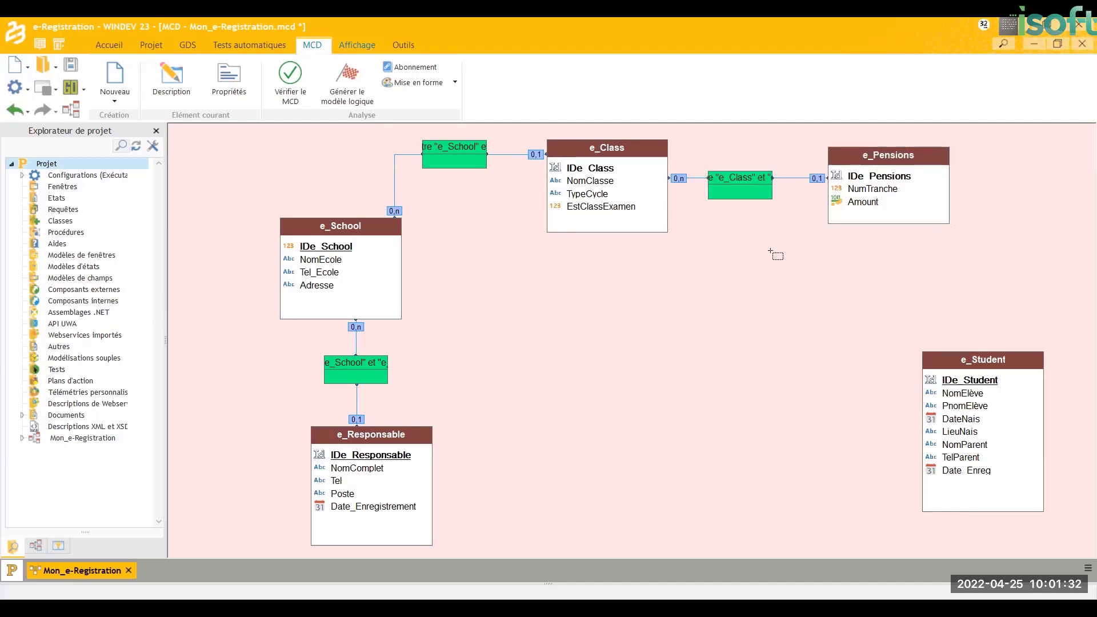
- Move e_Responsable below e_Class and shift its association with e_School slightly to the right
{"action": "left_click", "coordinate": [361, 438]}
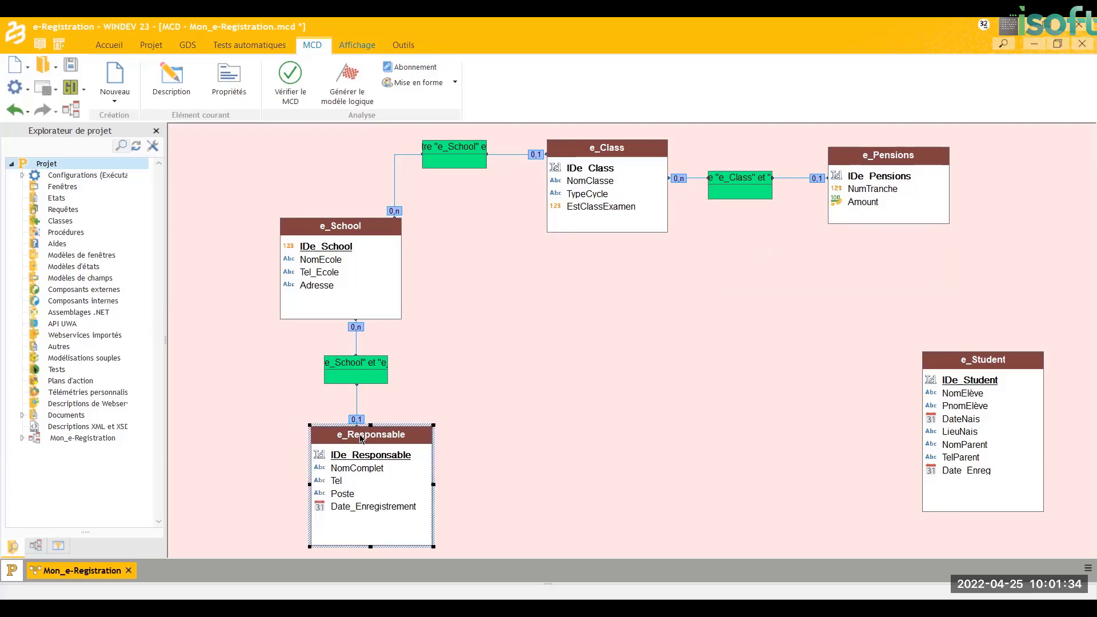
{"action": "left_click_drag", "start_coordinate": [361, 437], "coordinate": [561, 340]}
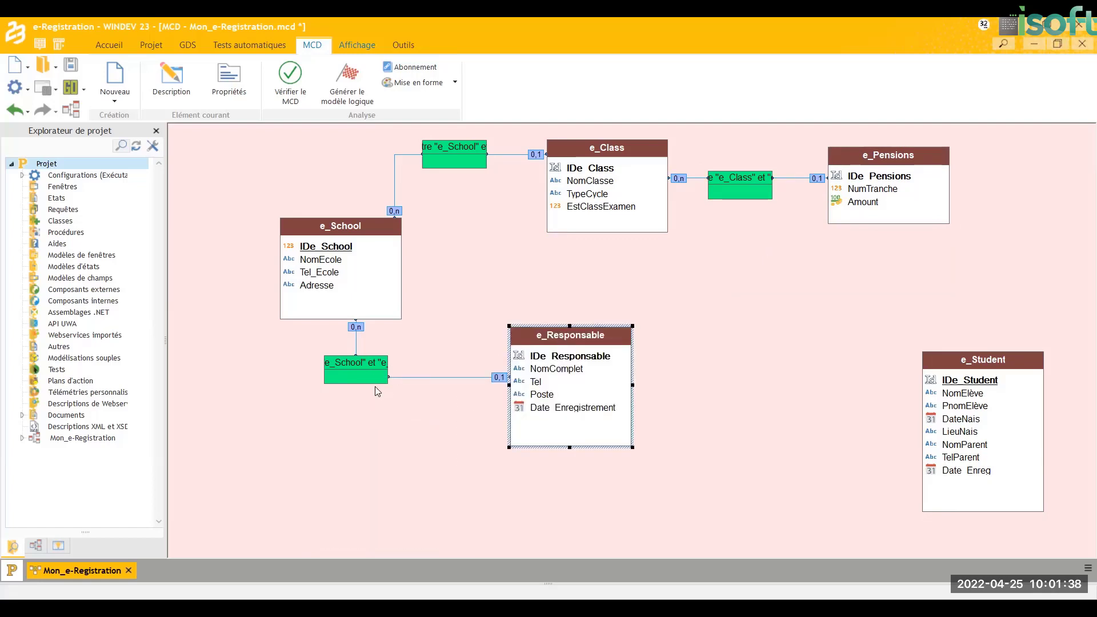
{"action": "left_click_drag", "start_coordinate": [383, 382], "coordinate": [396, 382]}
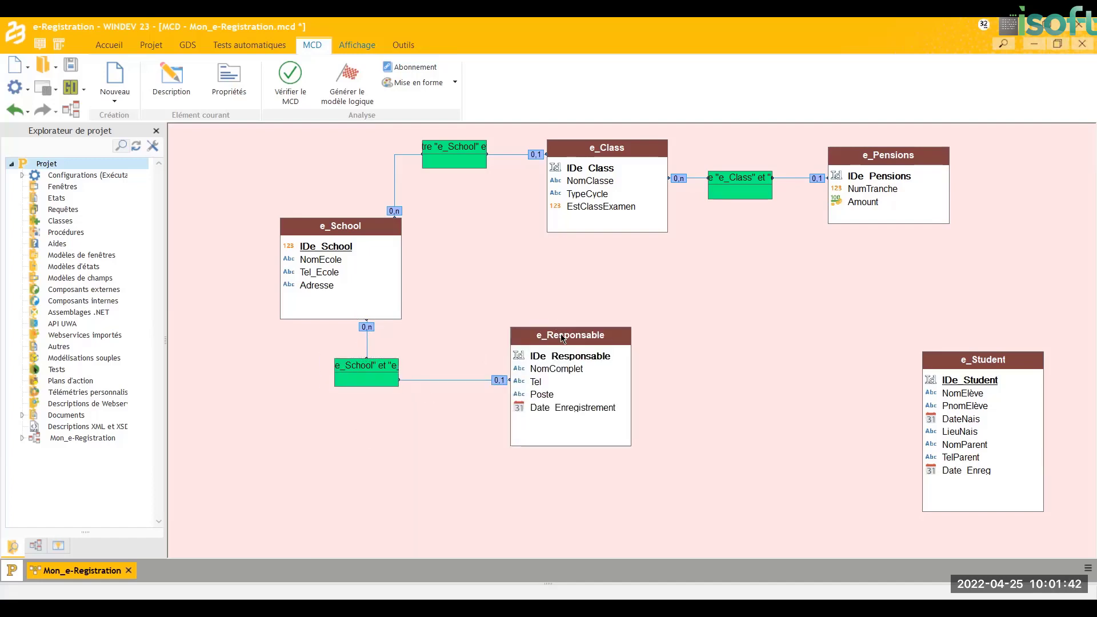
{"action": "left_click_drag", "start_coordinate": [563, 338], "coordinate": [548, 356]}
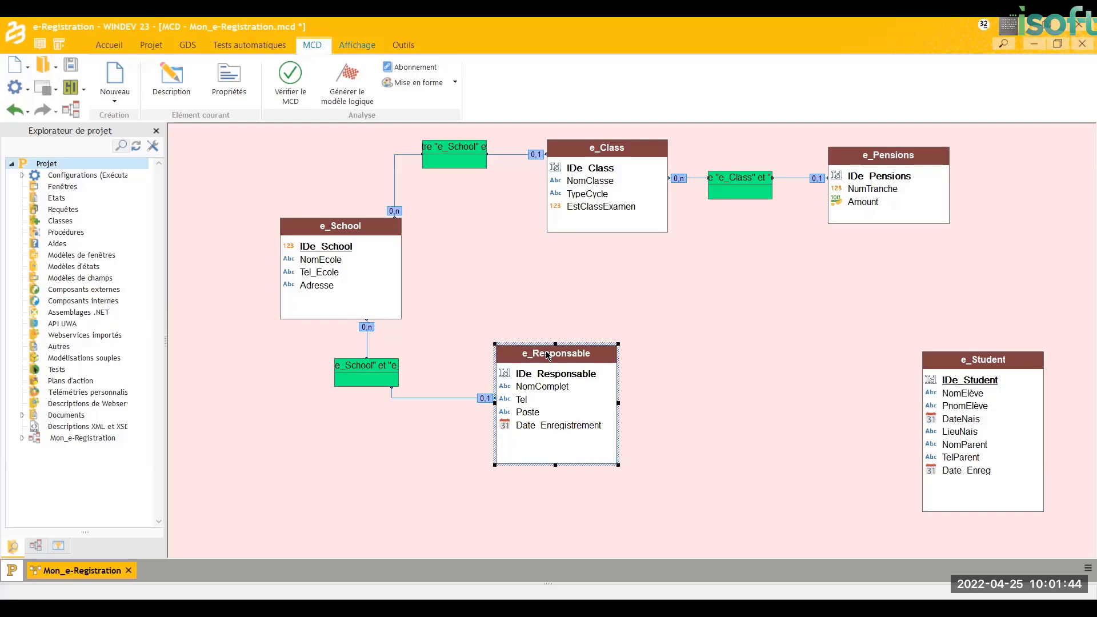
{"action": "left_click", "coordinate": [727, 375]}
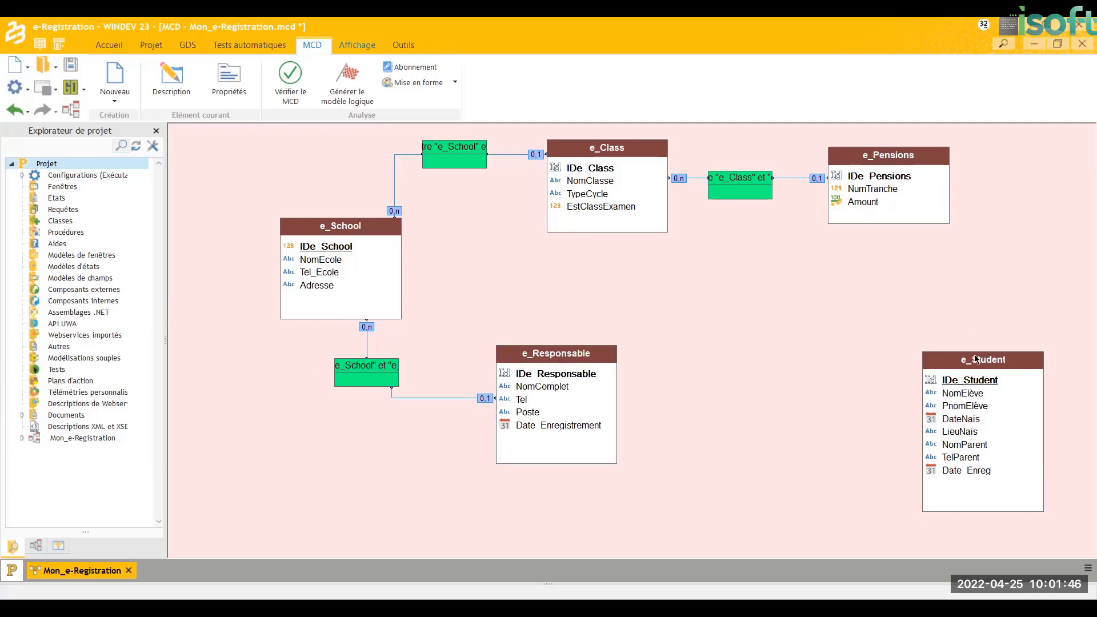
- Move e_Student a little further right and save the MCD
{"action": "left_click_drag", "start_coordinate": [977, 359], "coordinate": [1005, 354]}
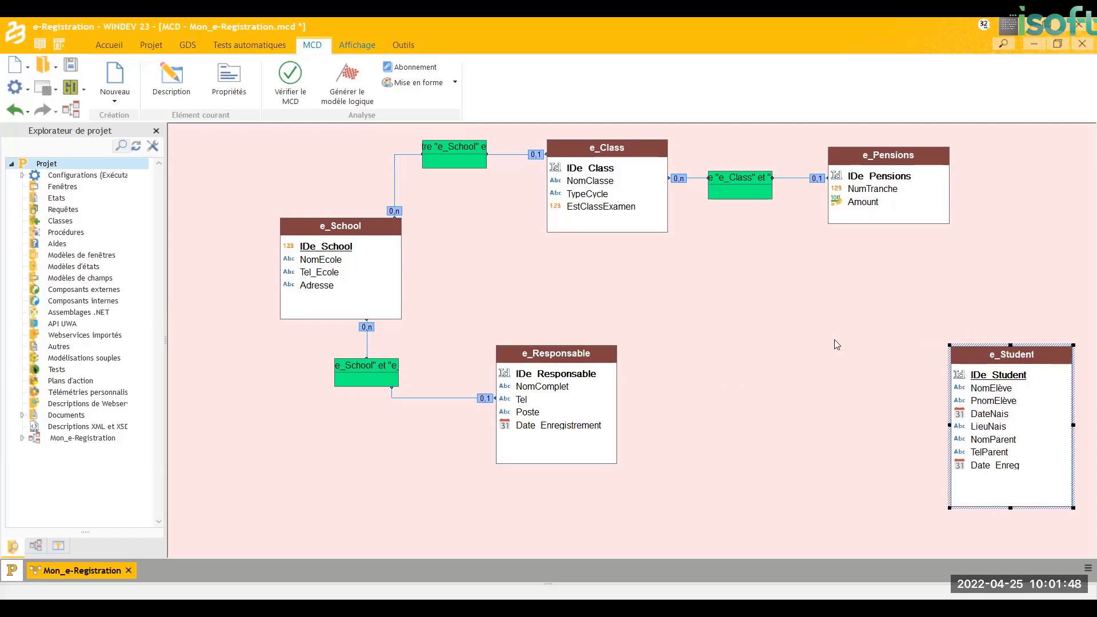
{"action": "key", "text": "ctrl+s"}
{"action": "left_click", "coordinate": [834, 340]}
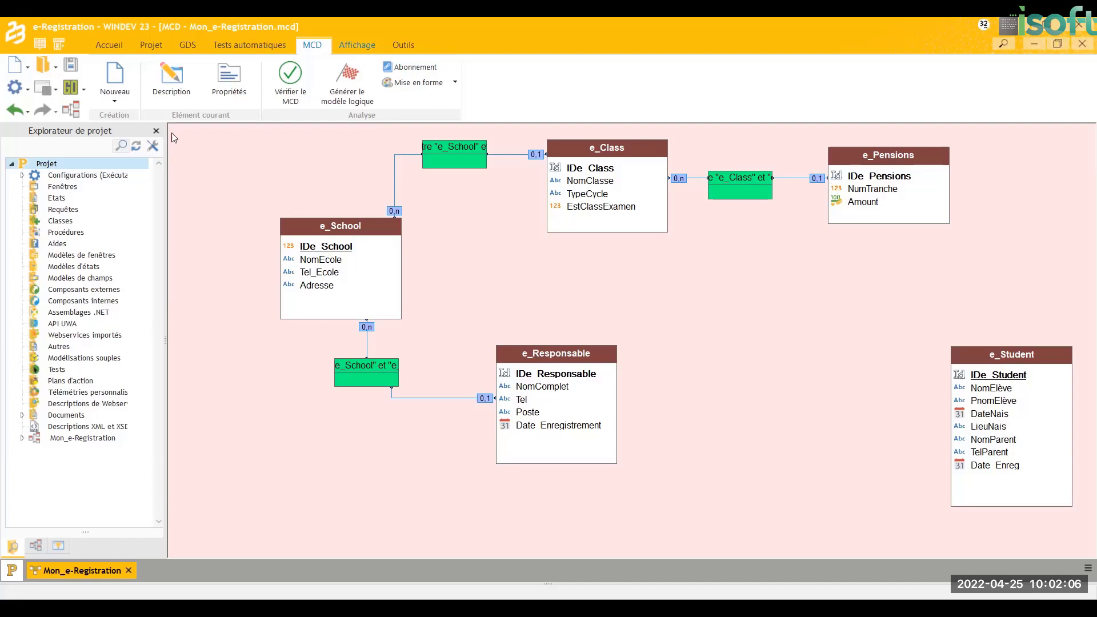
- Create an association with name and label e_Inscription, and place it in the free area below the association between e_Class and e_Pensions
{"action": "left_click", "coordinate": [114, 101]}
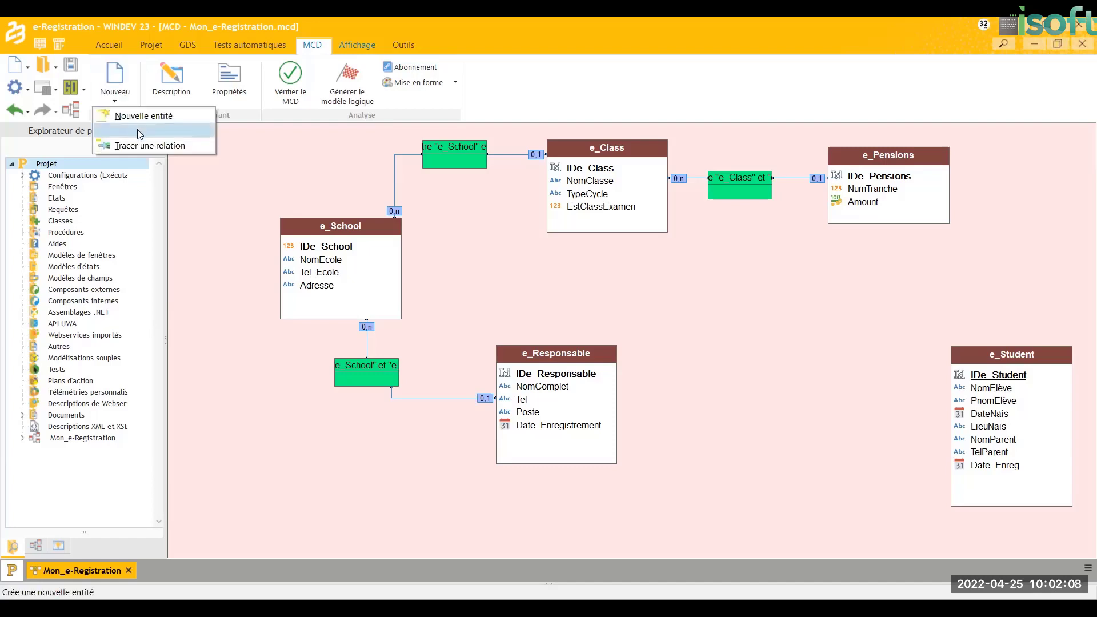
{"action": "left_click", "coordinate": [151, 134]}
{"action": "left_click", "coordinate": [481, 292]}
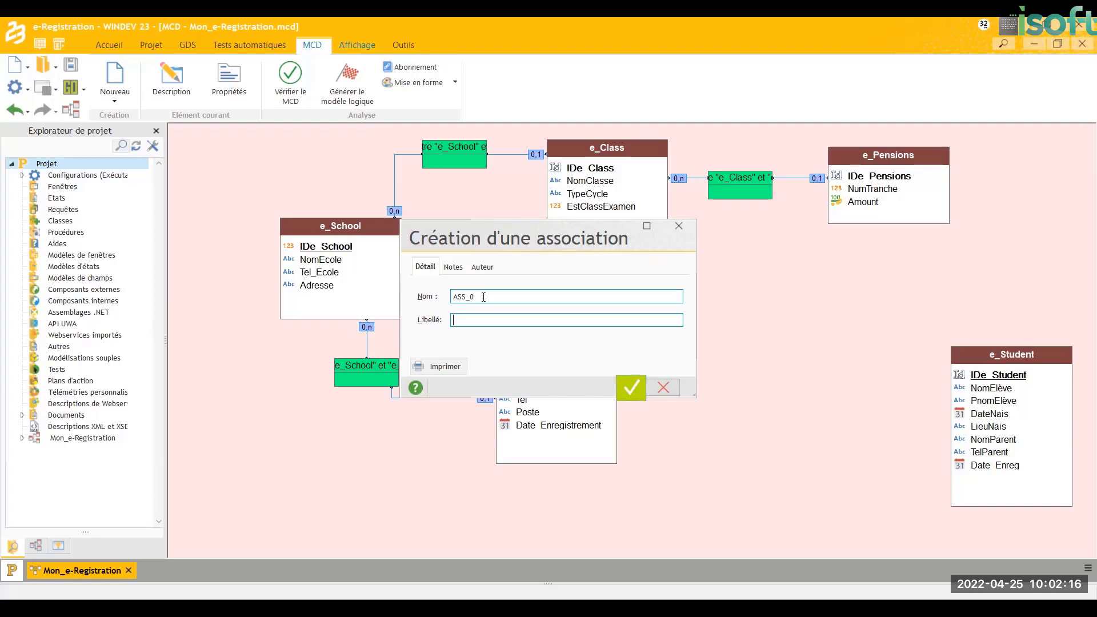
{"action": "type", "text": "Inscription"}
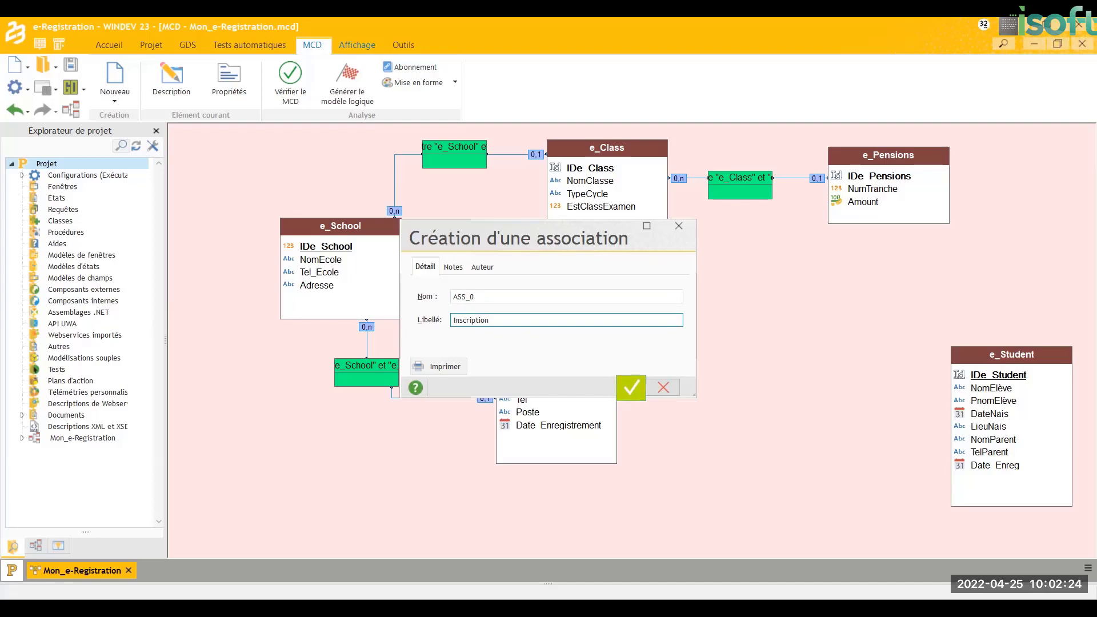
{"action": "key", "text": "Home"}
{"action": "type", "text": "e_"}
{"action": "double_click", "coordinate": [481, 296]}
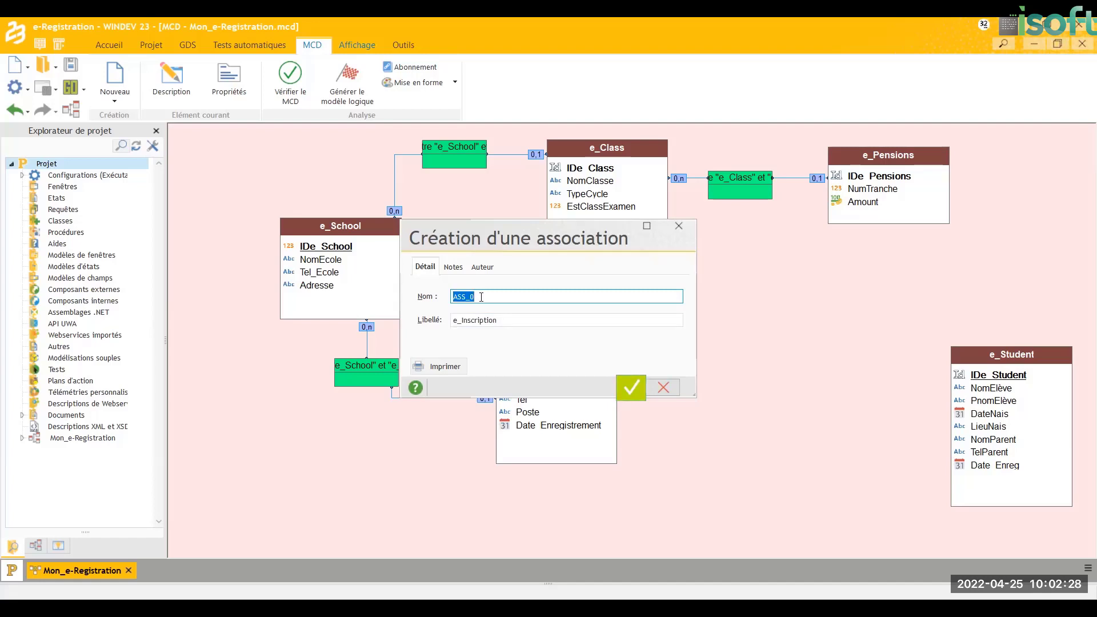
{"action": "type", "text": "e_Inscription"}
{"action": "left_click", "coordinate": [485, 268]}
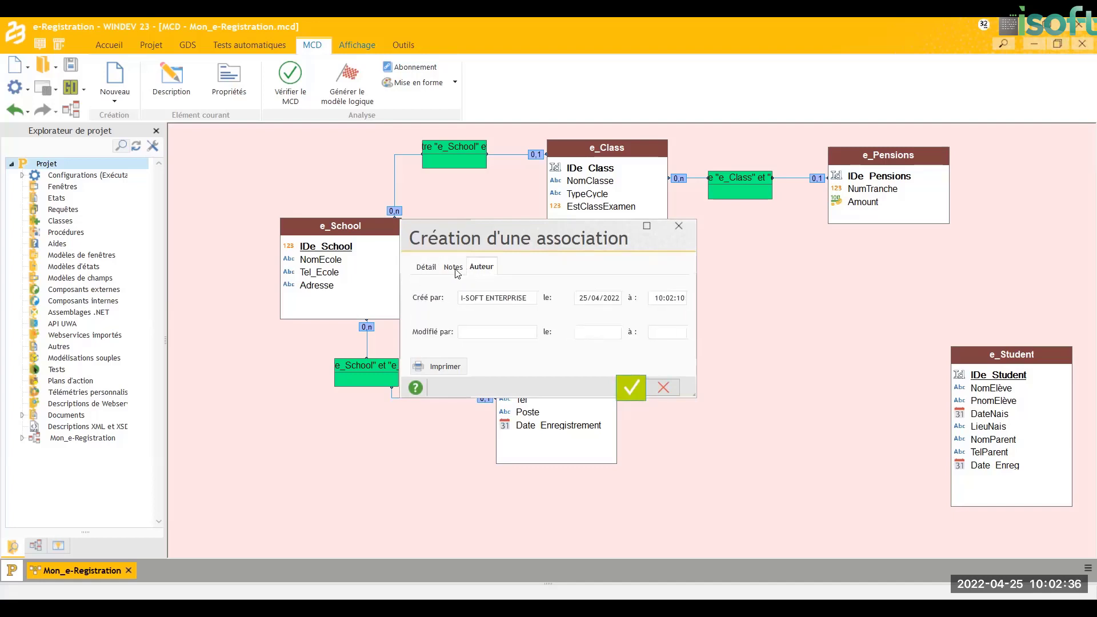
{"action": "left_click", "coordinate": [427, 267]}
{"action": "left_click", "coordinate": [476, 297]}
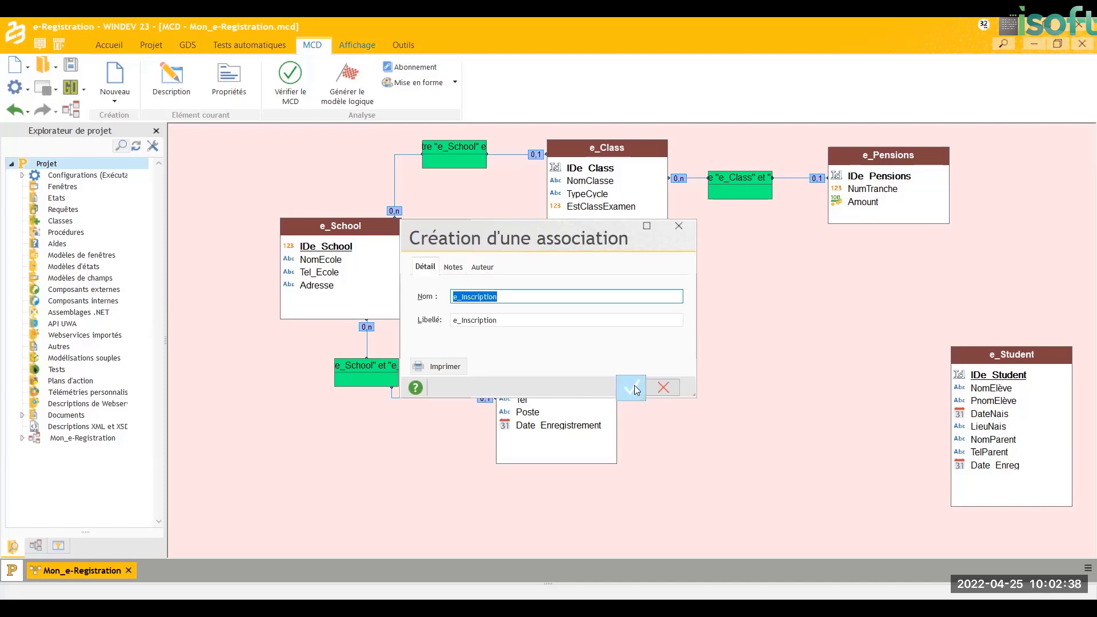
{"action": "left_click", "coordinate": [630, 388]}
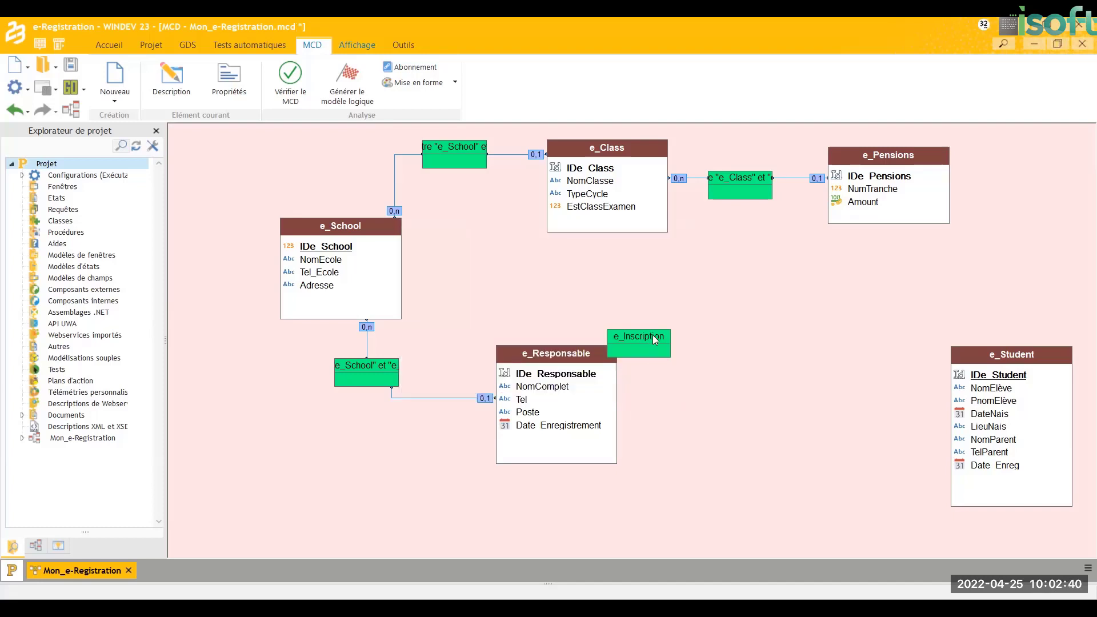
{"action": "left_click_drag", "start_coordinate": [654, 338], "coordinate": [802, 306]}
- Add the attributes Code_Inscription and Montant_Payé to the e_Inscription association
{"action": "double_click", "coordinate": [802, 306]}
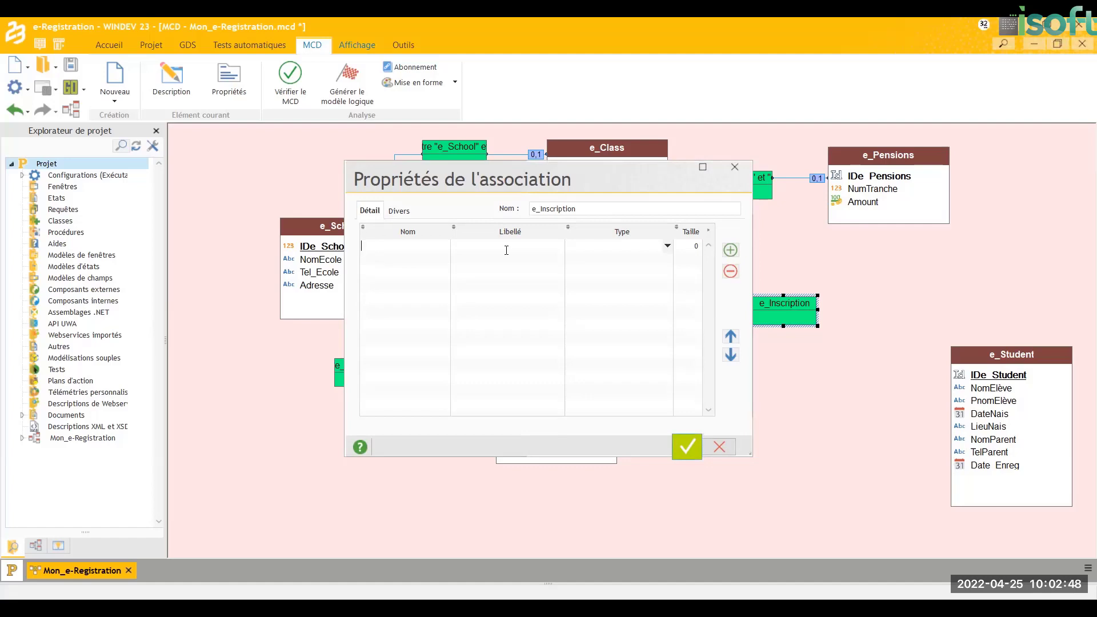
{"action": "type", "text": "Code_Inscription"}
{"action": "left_click", "coordinate": [404, 259]}
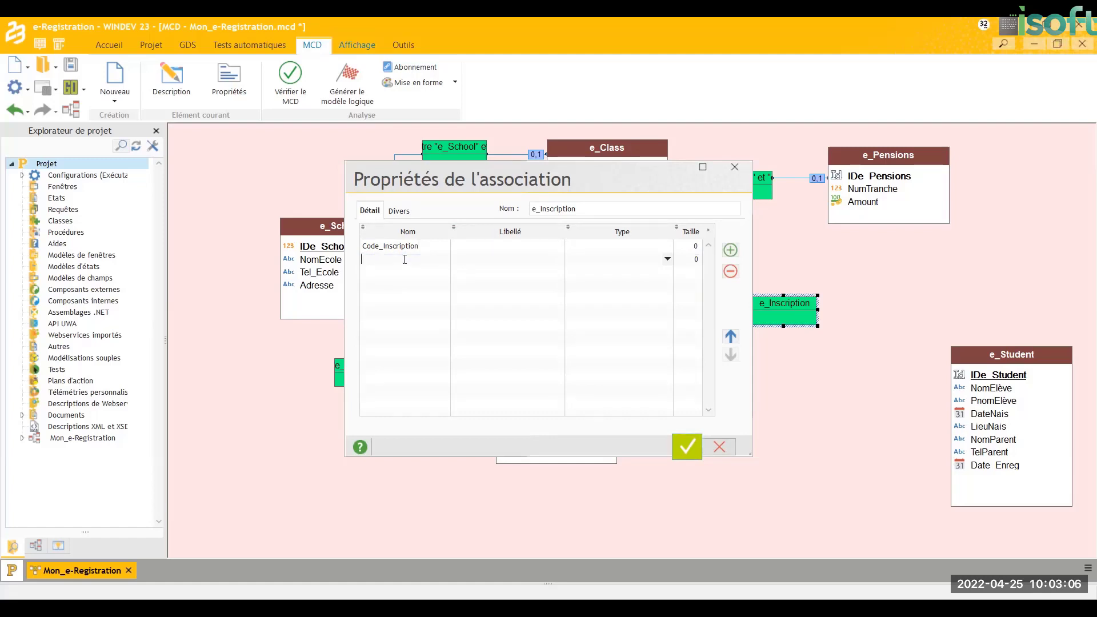
{"action": "type", "text": "Montant_Payé"}
{"action": "left_click", "coordinate": [399, 278]}
{"action": "type", "text": "EstS"}
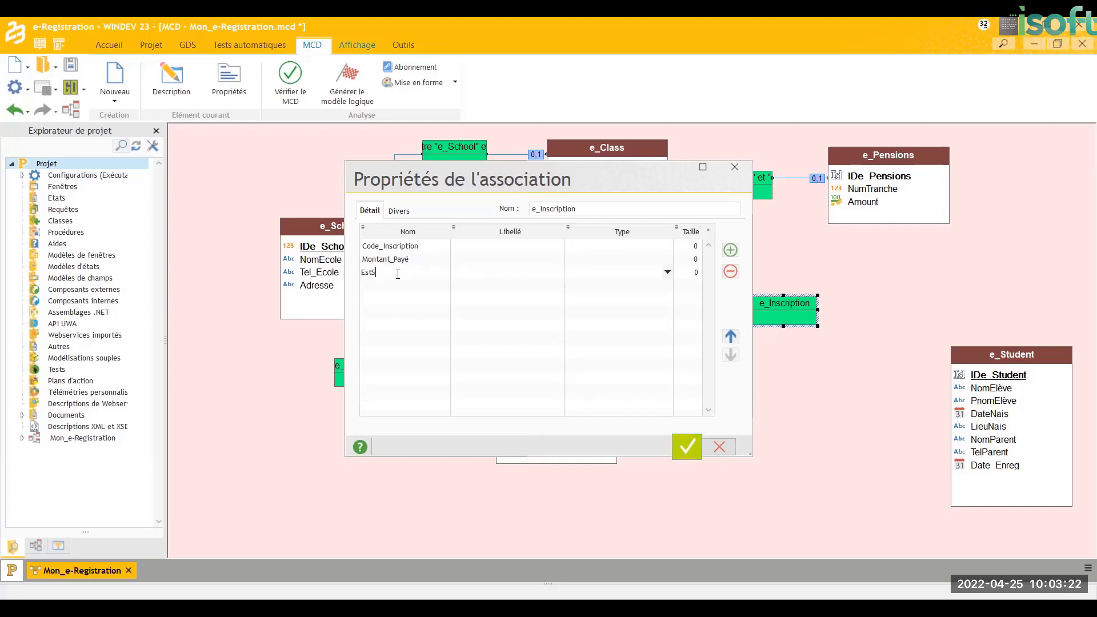
{"action": "key", "text": "BackSpace"}
{"action": "key", "text": "BackSpace"}
{"action": "key", "text": "BackSpace"}
{"action": "key", "text": "BackSpace"}
- Add the attributes ASoldé, ResteAPayer and DatePaiement below Montant_Payé in the e_Inscription association
{"action": "type", "text": "ASo"}
{"action": "type", "text": "lde"}
{"action": "left_click", "coordinate": [385, 285]}
{"action": "type", "text": "ResteAPayer"}
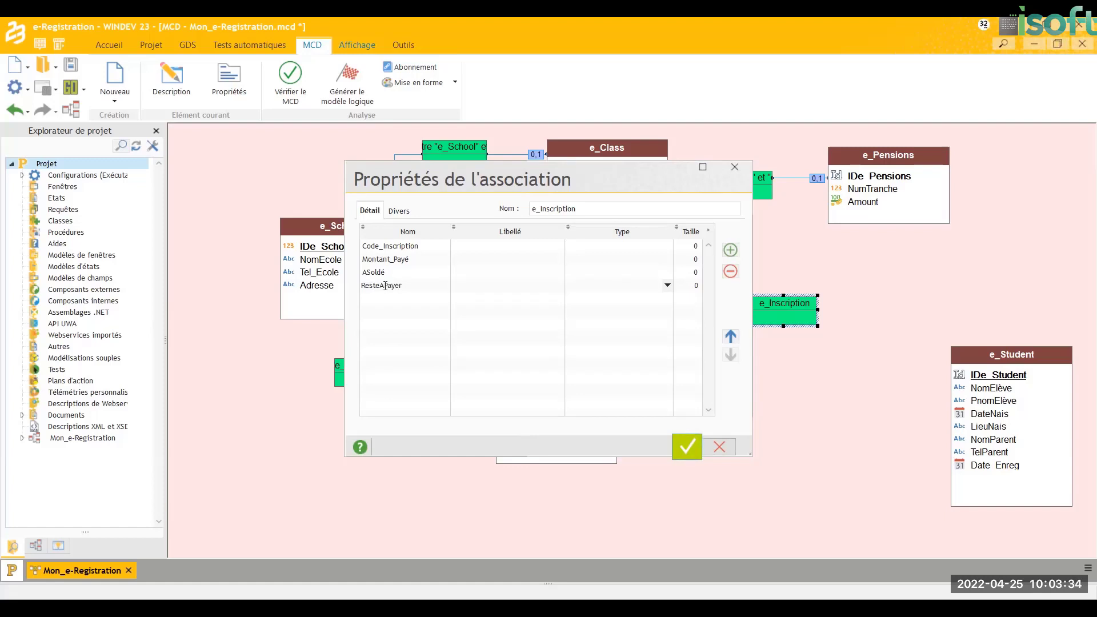
{"action": "left_click", "coordinate": [385, 302]}
{"action": "type", "text": "DatePaiement"}
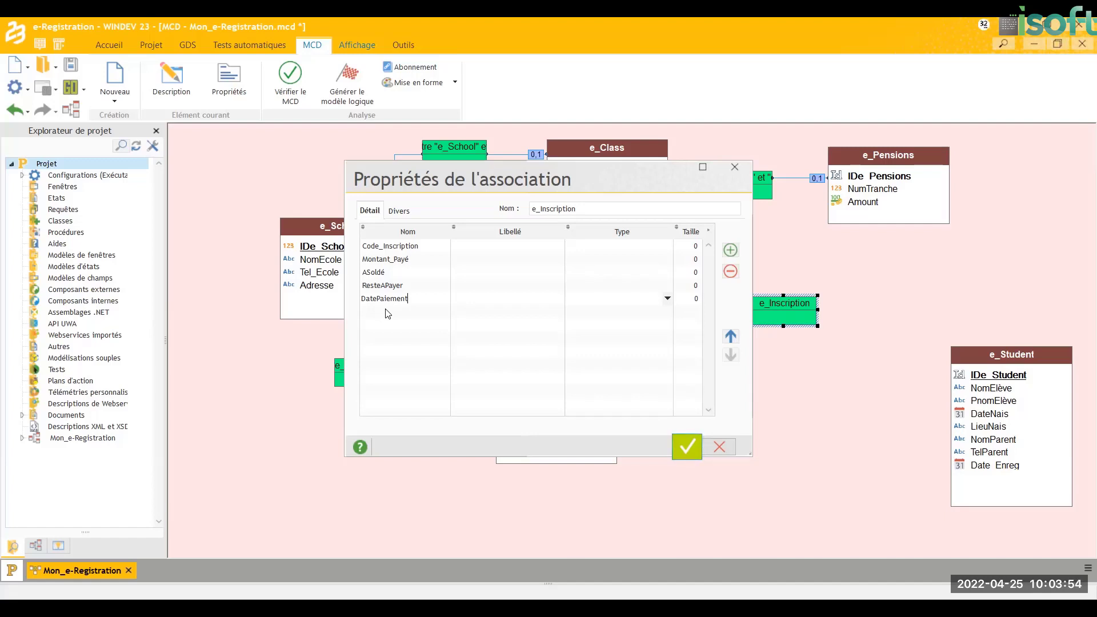
- Set the attribute sizes to 8 for DatePaiement, ResteAPayer and Montant_Payé, 1 for ASoldé and 30 for Code_Inscription
{"action": "left_click", "coordinate": [695, 285]}
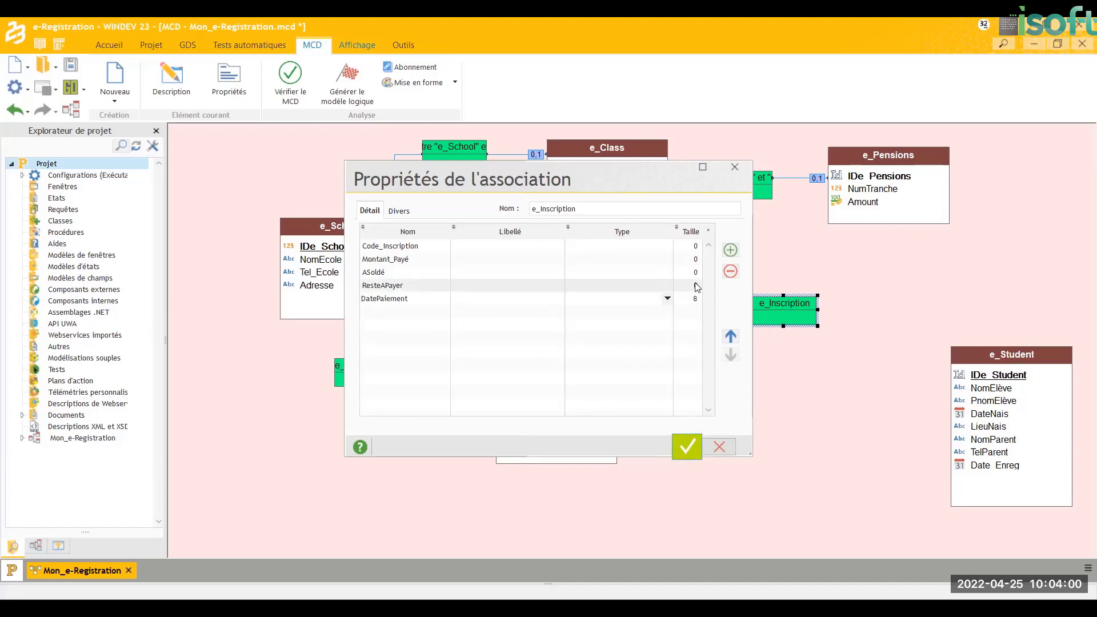
{"action": "type", "text": "8"}
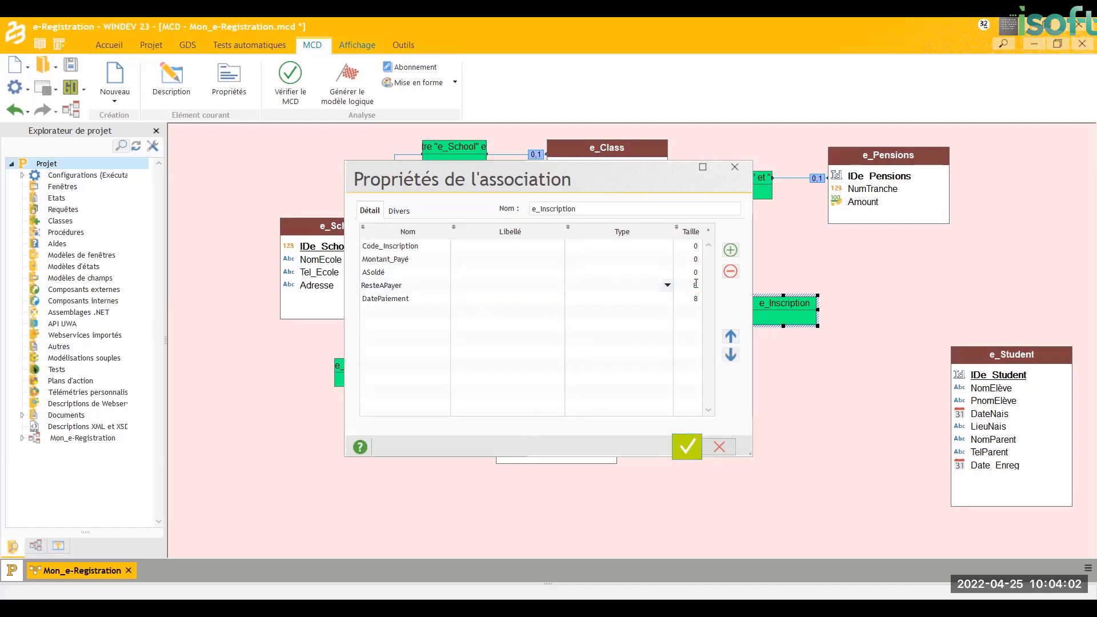
{"action": "left_click", "coordinate": [696, 272]}
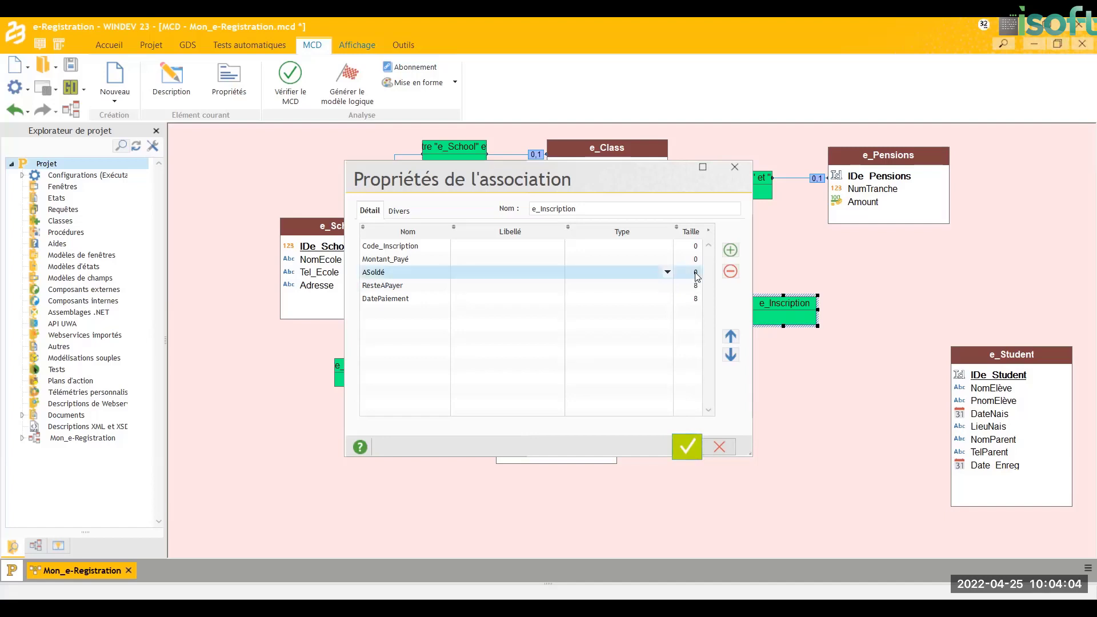
{"action": "type", "text": "1"}
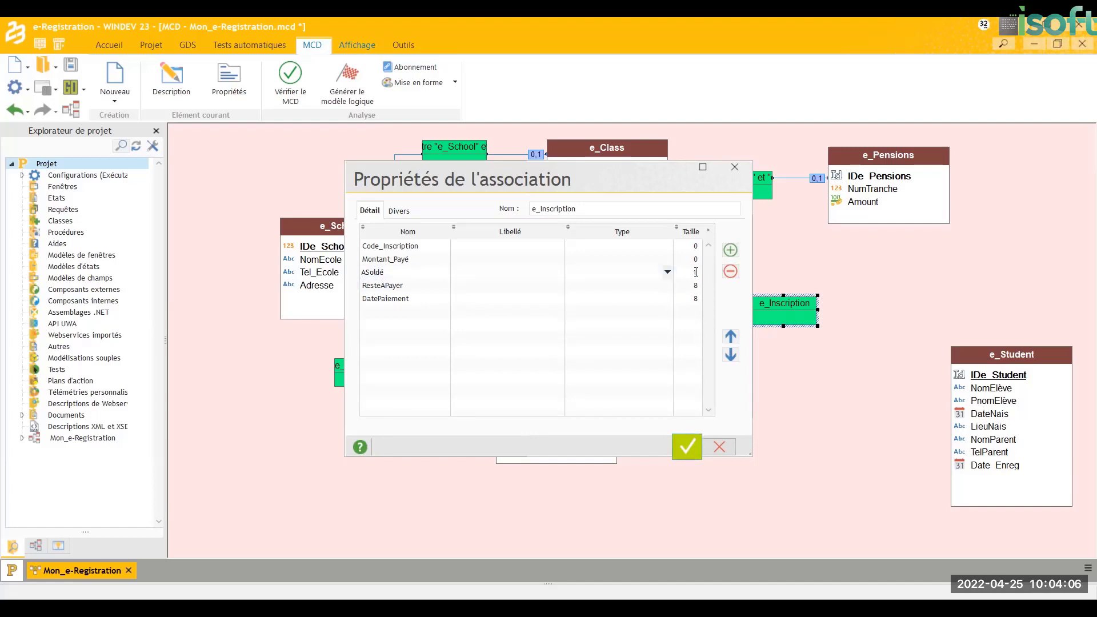
{"action": "left_click", "coordinate": [695, 259]}
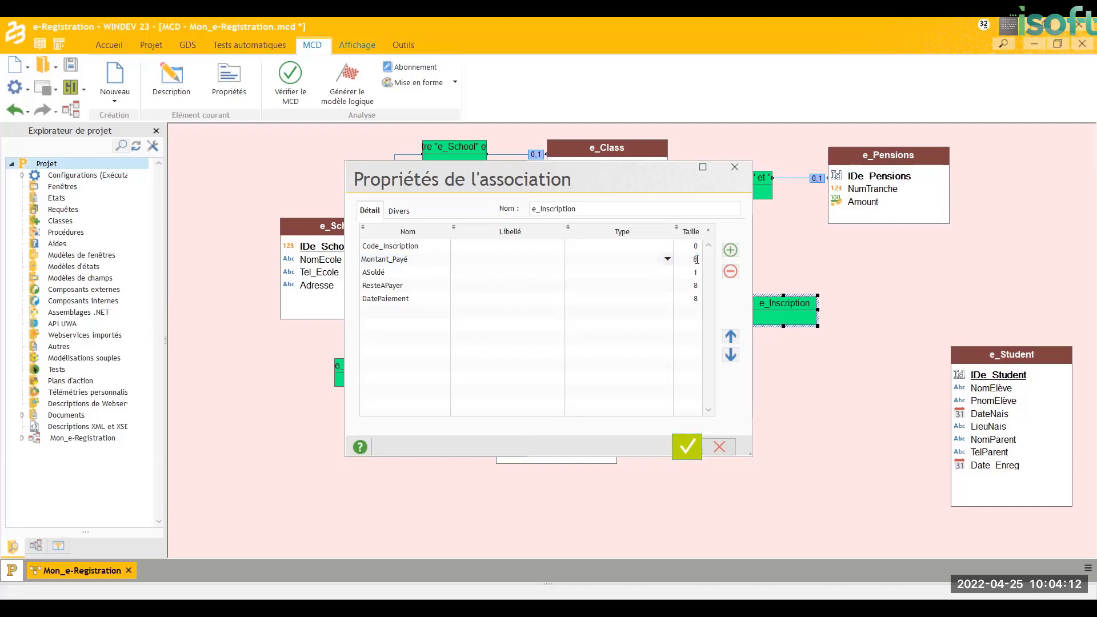
{"action": "type", "text": "8"}
{"action": "left_click", "coordinate": [697, 247]}
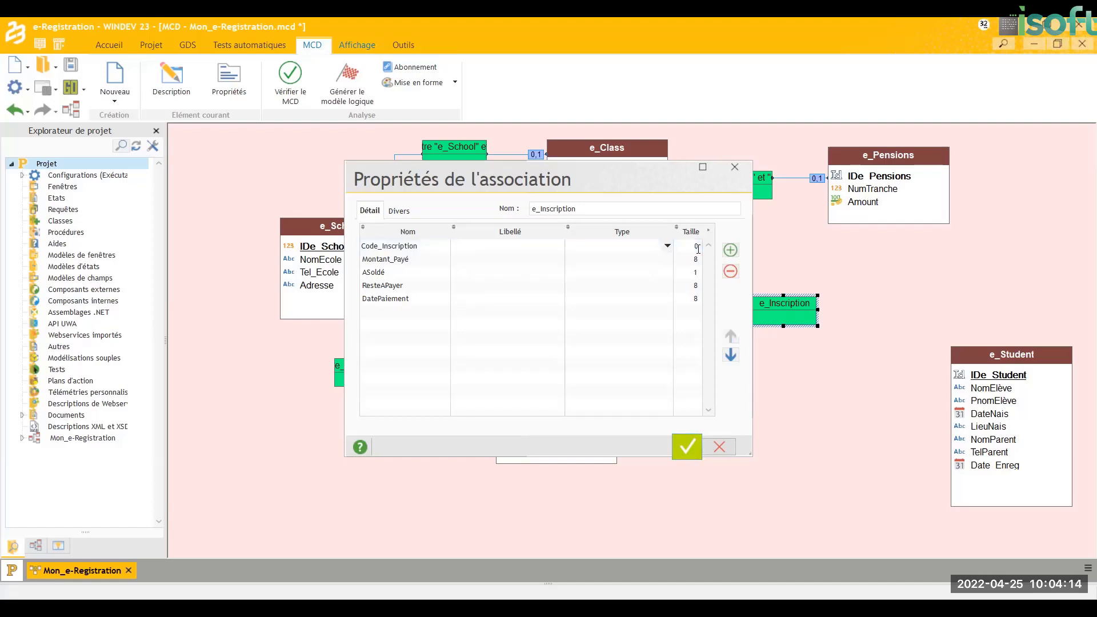
{"action": "left_click", "coordinate": [698, 247]}
{"action": "type", "text": "3"}
- Label Code_Inscription as Code inscription, Montant_Payé as Montant Payé, ASoldé as Pension soldée and ResteAPayer as Reste à payer
{"action": "left_click", "coordinate": [550, 247]}
{"action": "type", "text": "Code inscription"}
{"action": "left_click", "coordinate": [530, 261]}
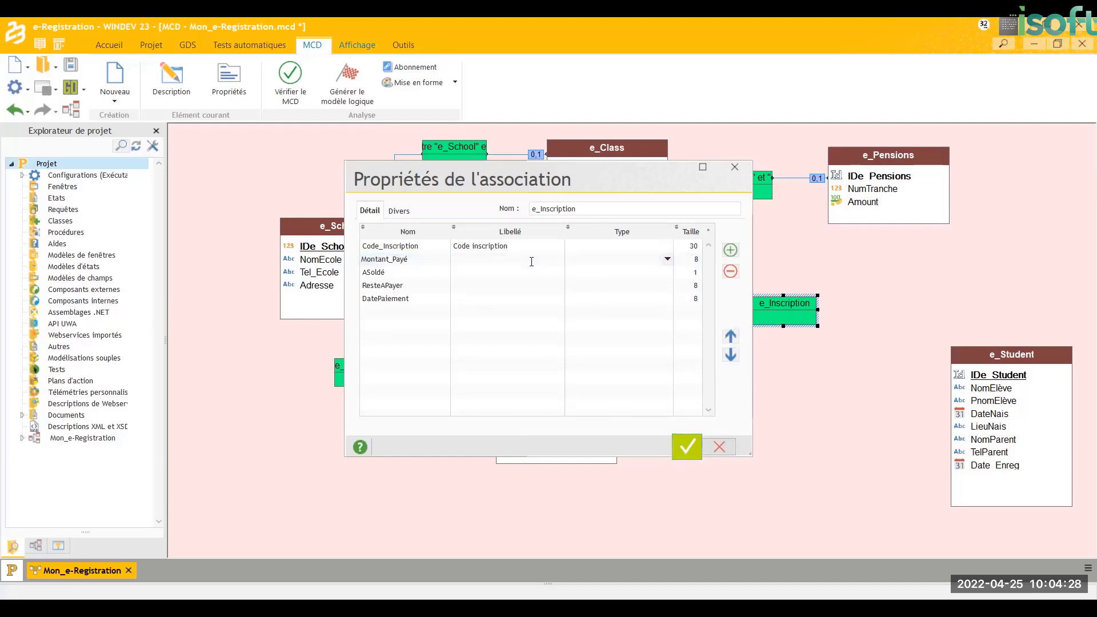
{"action": "type", "text": "Montant Payé"}
{"action": "left_click", "coordinate": [517, 269]}
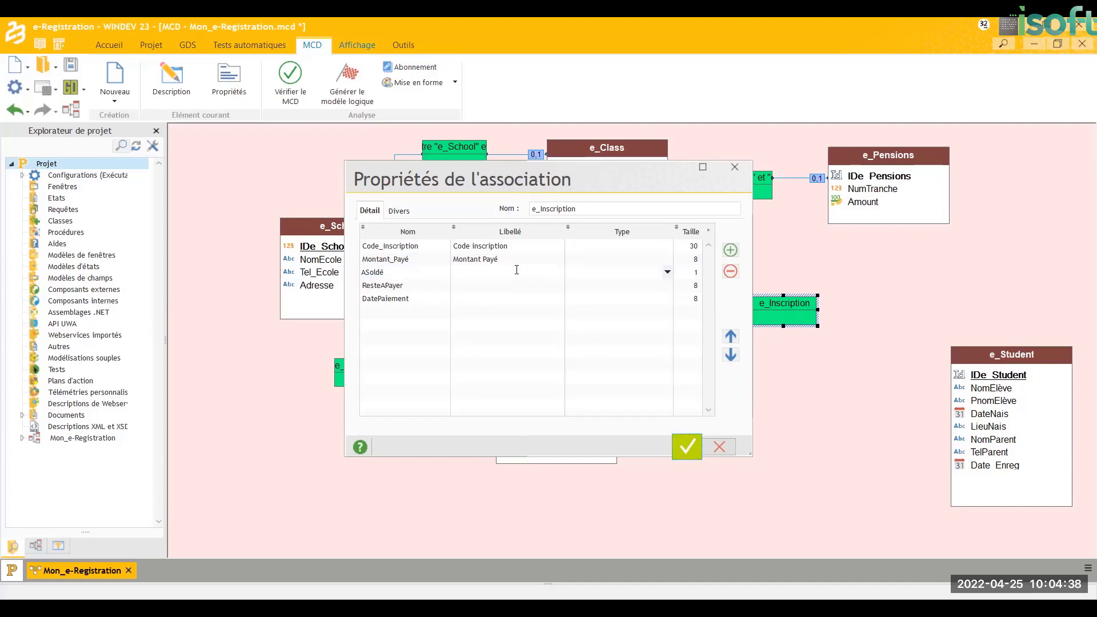
{"action": "type", "text": "Pension soldée"}
{"action": "left_click", "coordinate": [491, 286]}
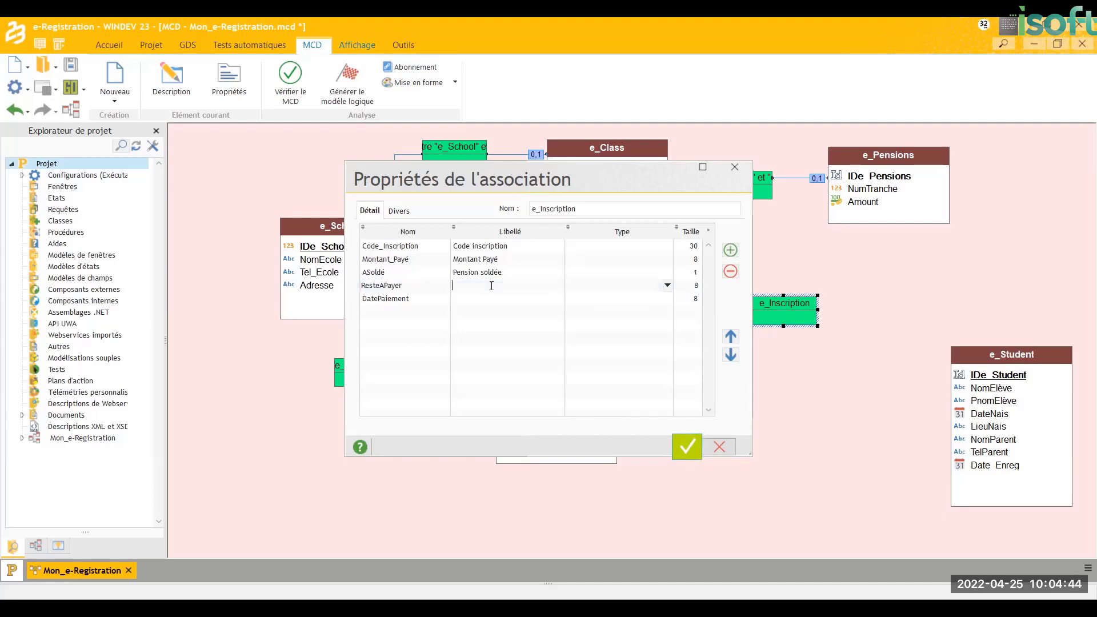
{"action": "type", "text": "Reste à payer"}
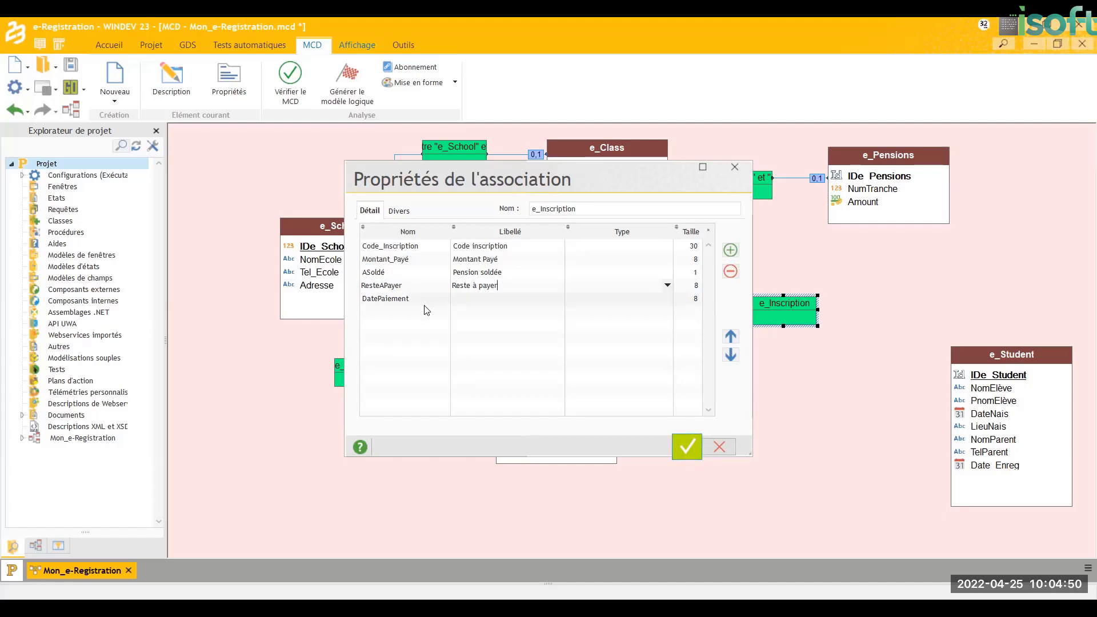
- Add the attributes Delais de paiement and AnnéeScolaire below DatePaiement in the e_Inscription association
{"action": "left_click", "coordinate": [400, 312]}
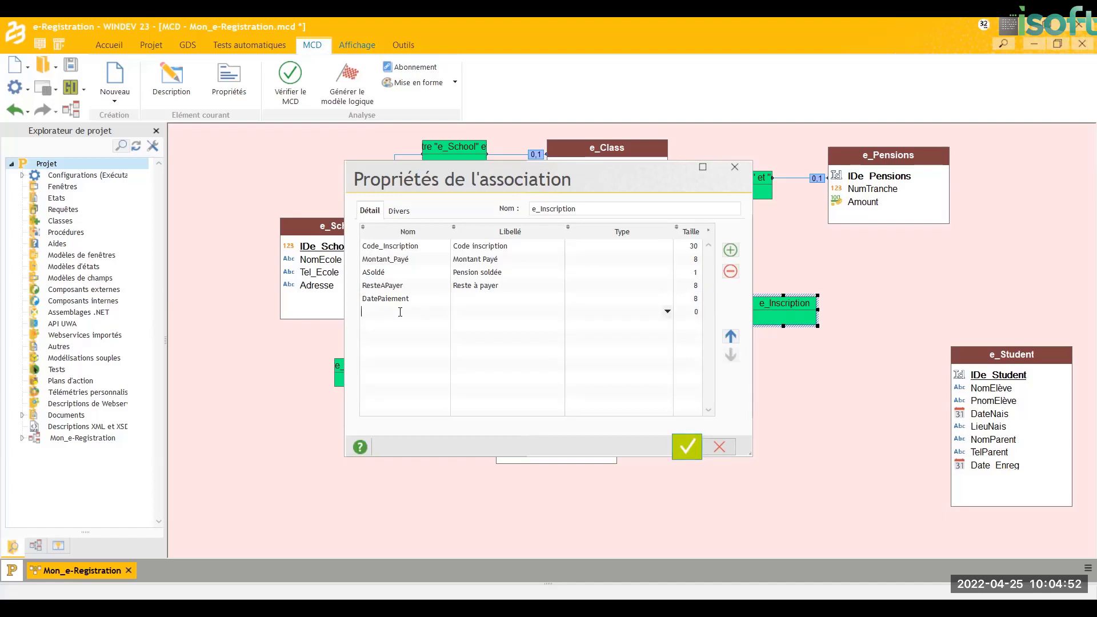
{"action": "type", "text": "Da"}
{"action": "type", "text": "las"}
{"action": "type", "text": "is de"}
{"action": "type", "text": "p"}
{"action": "type", "text": "aiement"}
{"action": "left_click", "coordinate": [390, 325]}
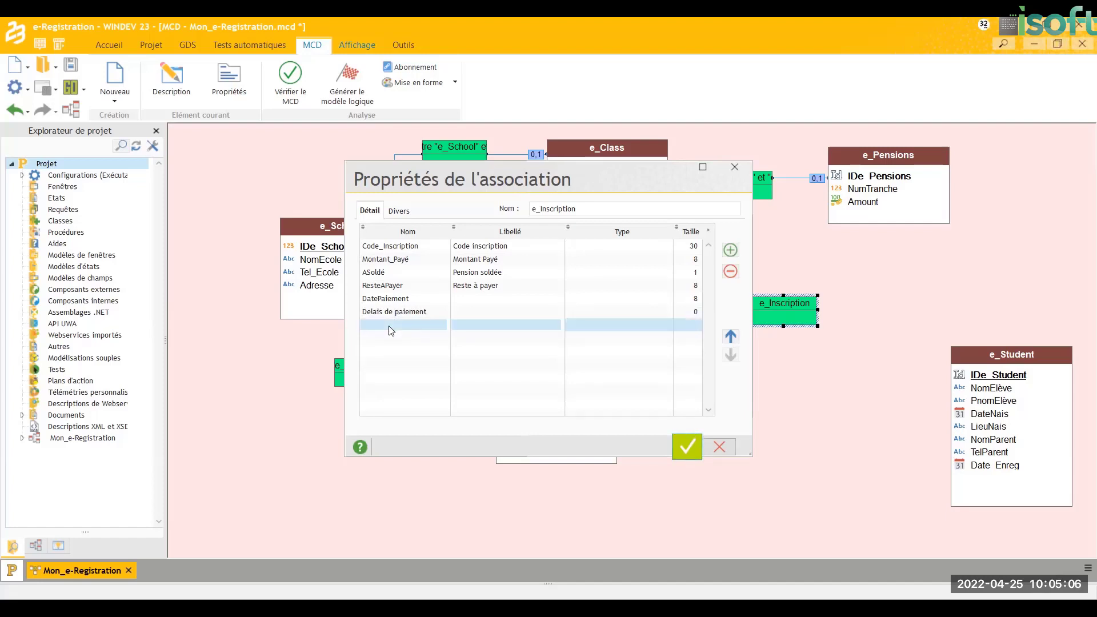
{"action": "type", "text": "Année"}
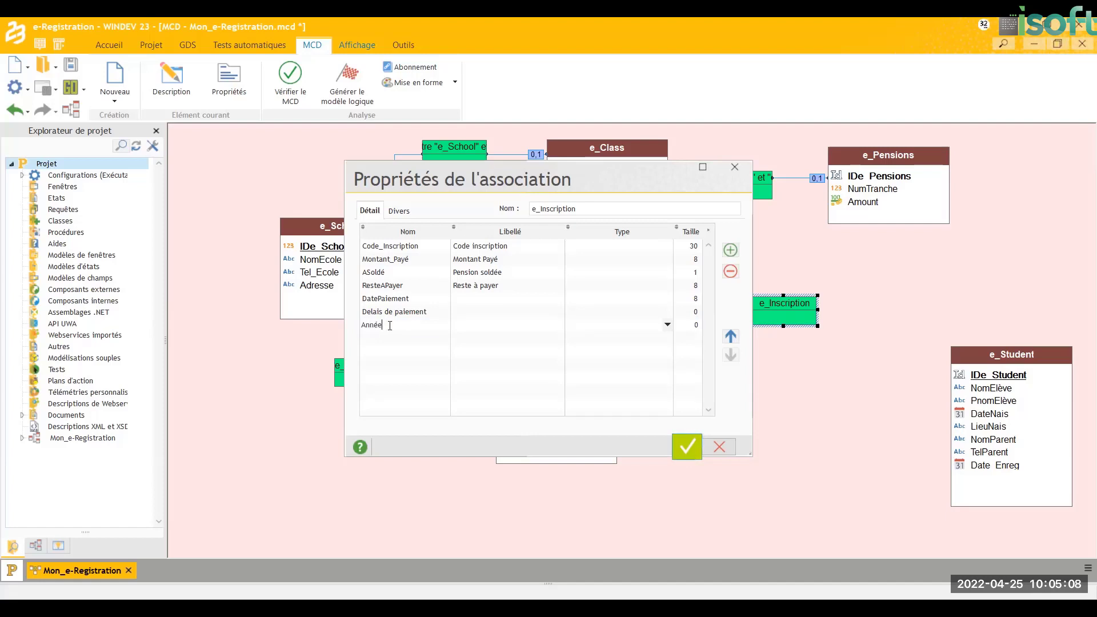
{"action": "type", "text": "Scolaire"}
- Label DatePaiement as Date de paiement, Delais de paiement as Délais de solvabilité and AnnéeScolaire as Année scolaire
{"action": "left_click", "coordinate": [482, 299]}
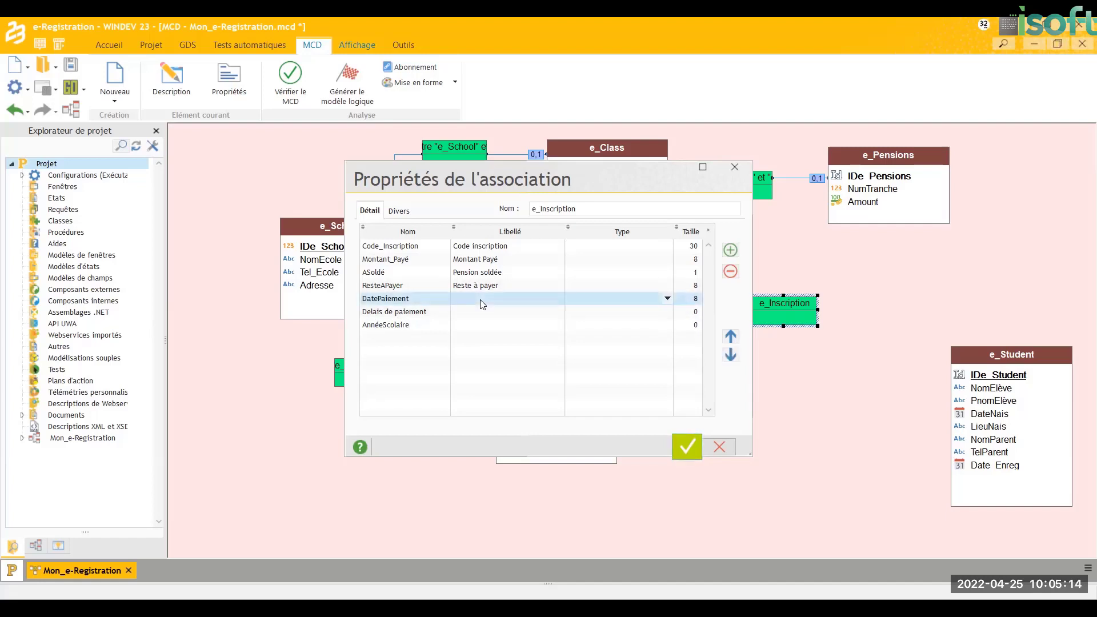
{"action": "type", "text": "Date"}
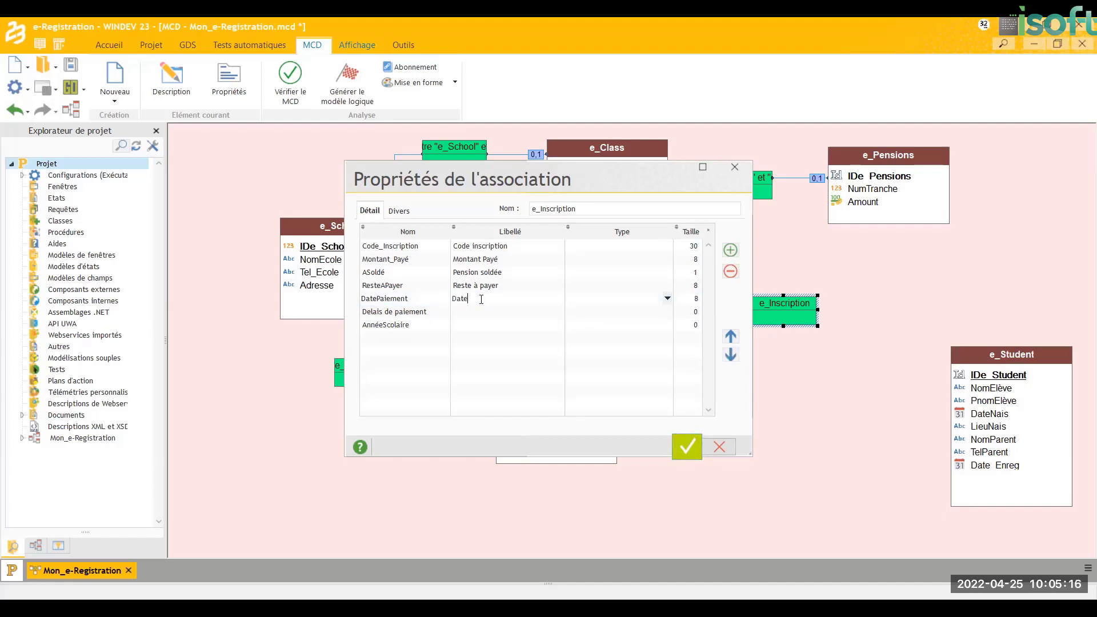
{"action": "type", "text": " de paiement"}
{"action": "left_click", "coordinate": [486, 312]}
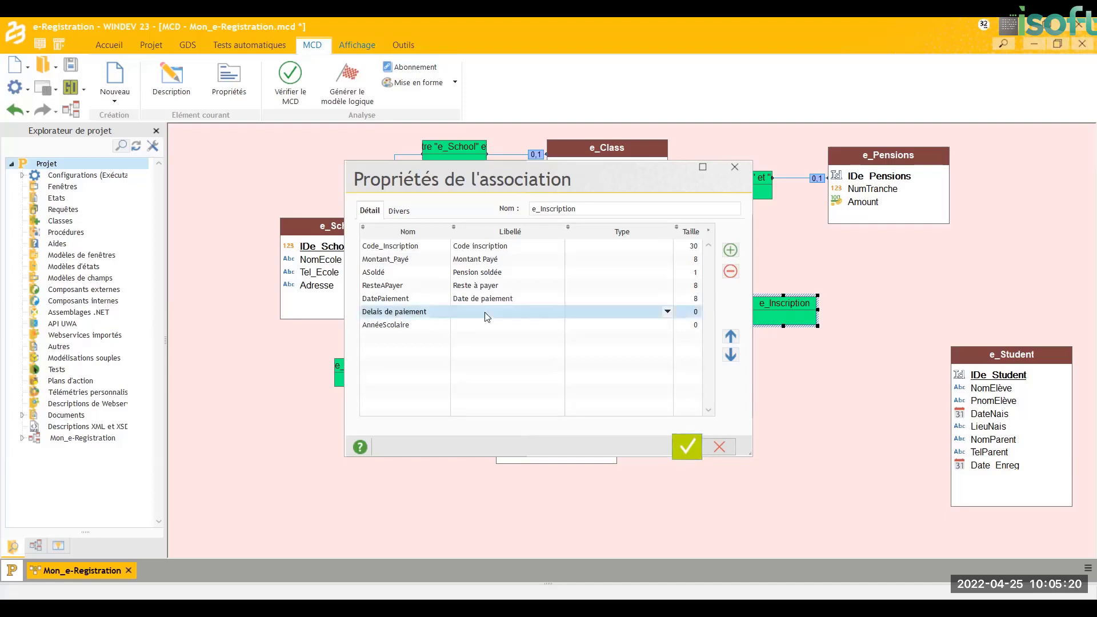
{"action": "type", "text": "Délais de"}
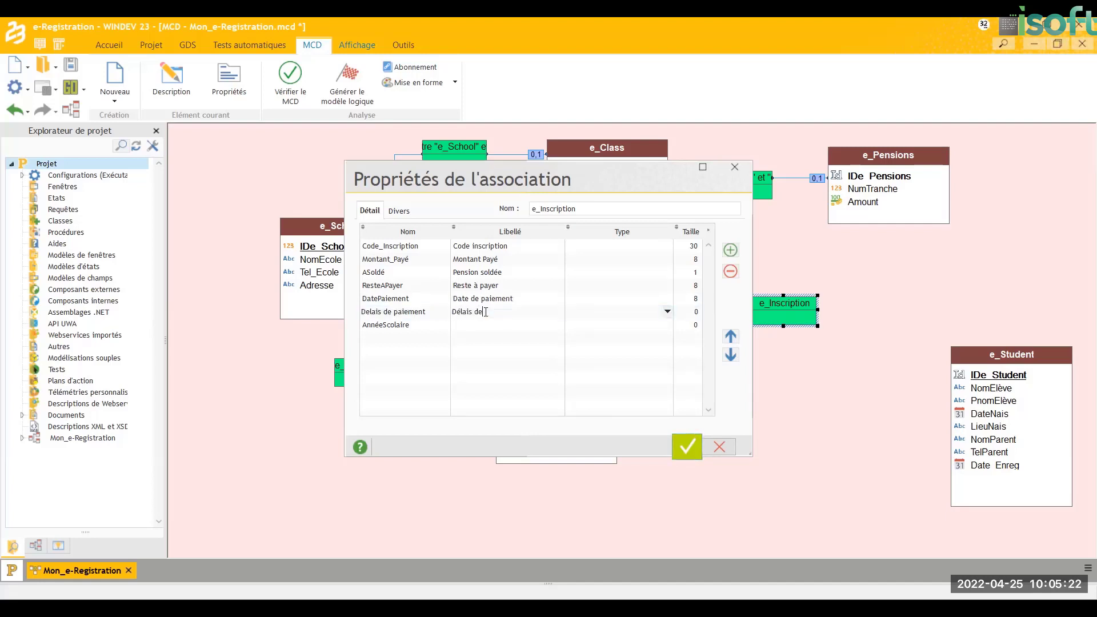
{"action": "type", "text": " solvabilité"}
{"action": "left_click", "coordinate": [497, 326]}
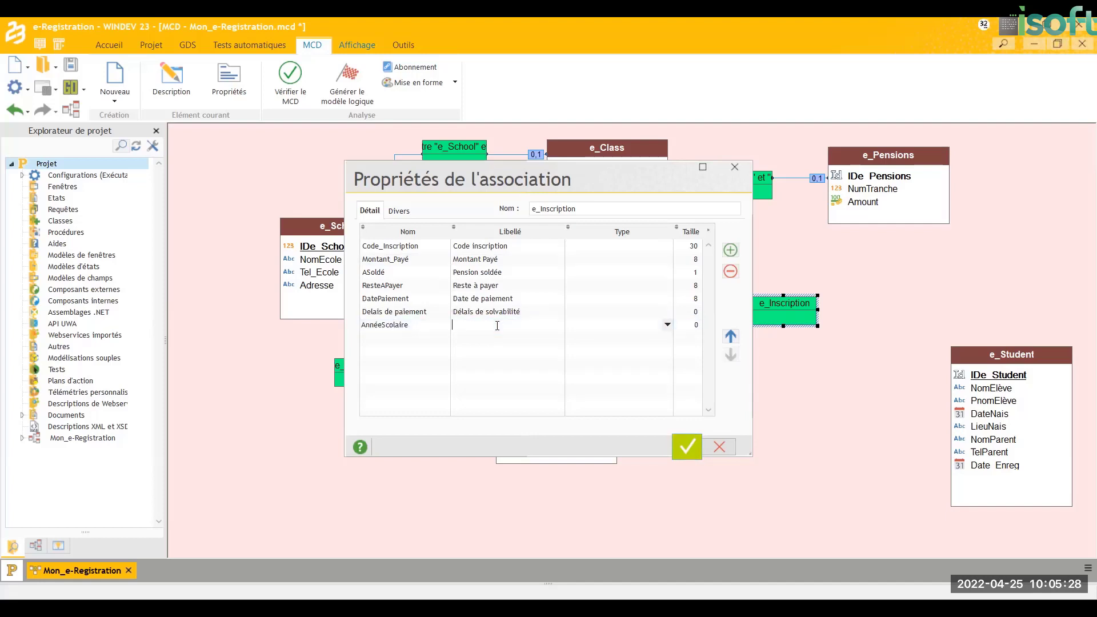
{"action": "type", "text": "Année scolaire"}
- Open the data type choices for the Code_Inscription attribute
{"action": "left_click", "coordinate": [588, 253]}
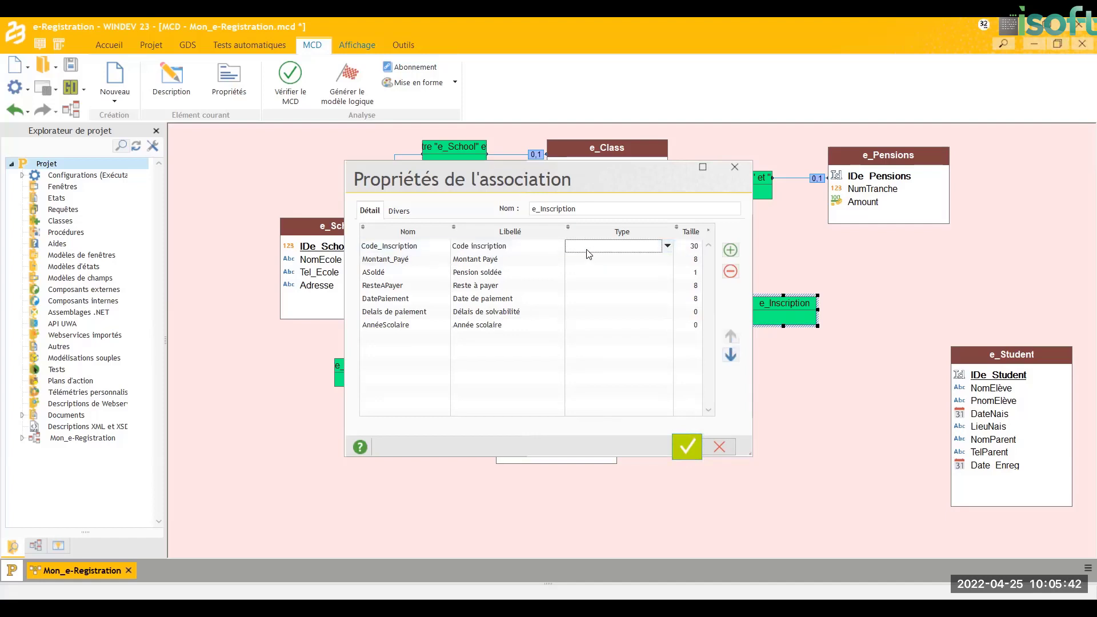
{"action": "left_click", "coordinate": [671, 250]}
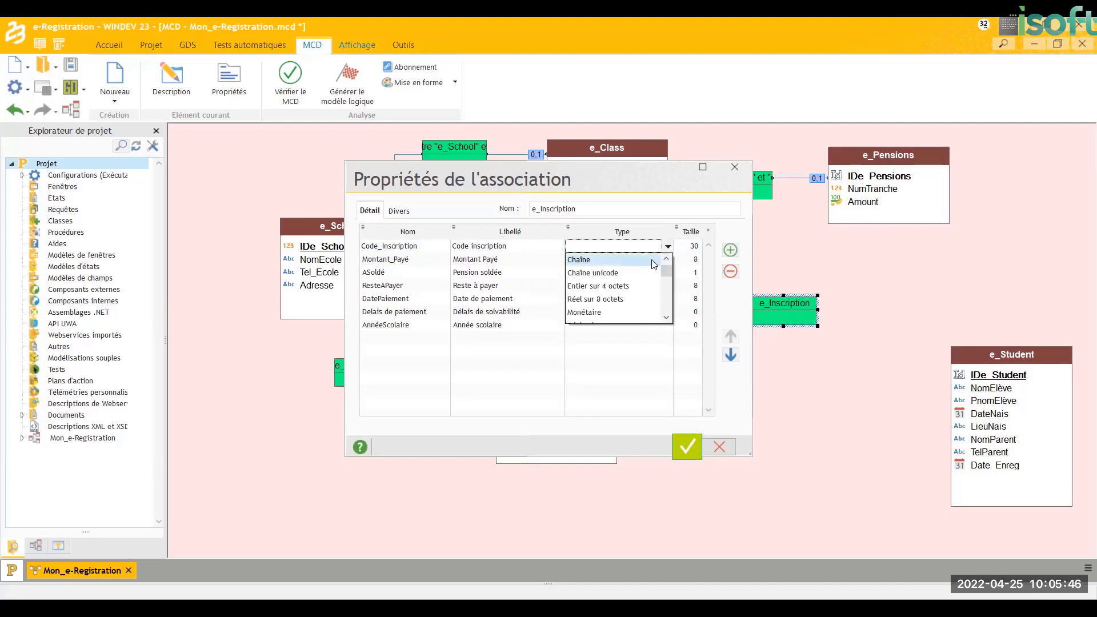
- In the e_Inscription association, set the type of Code_Inscription to Chaîne and of Montant_Payé to Monétaire
{"action": "left_click", "coordinate": [652, 260]}
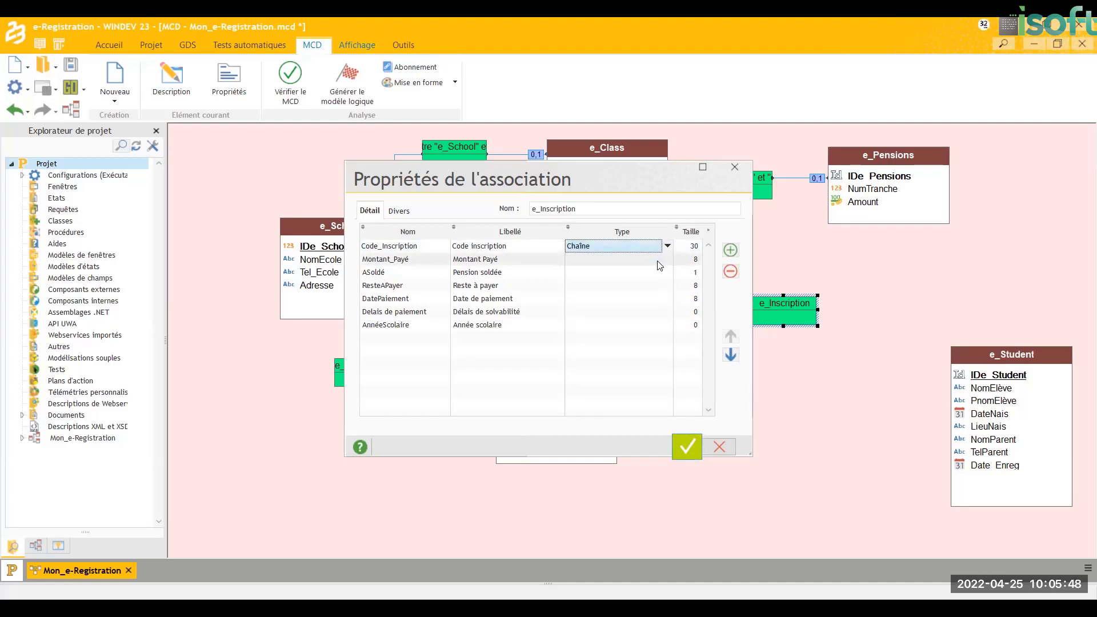
{"action": "left_click", "coordinate": [662, 264]}
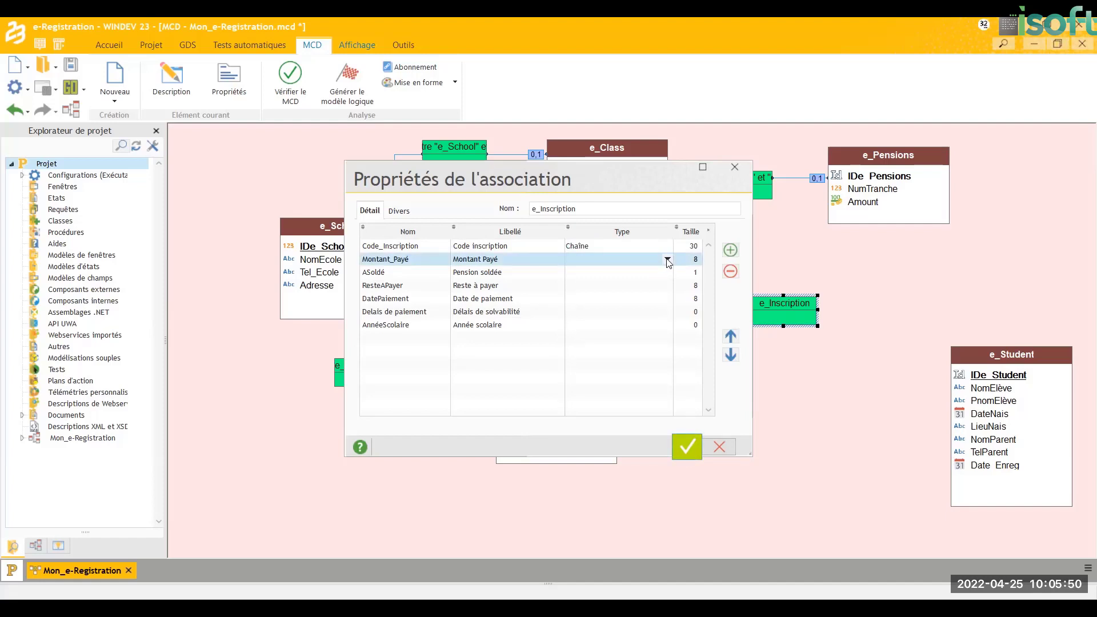
{"action": "left_click", "coordinate": [667, 260]}
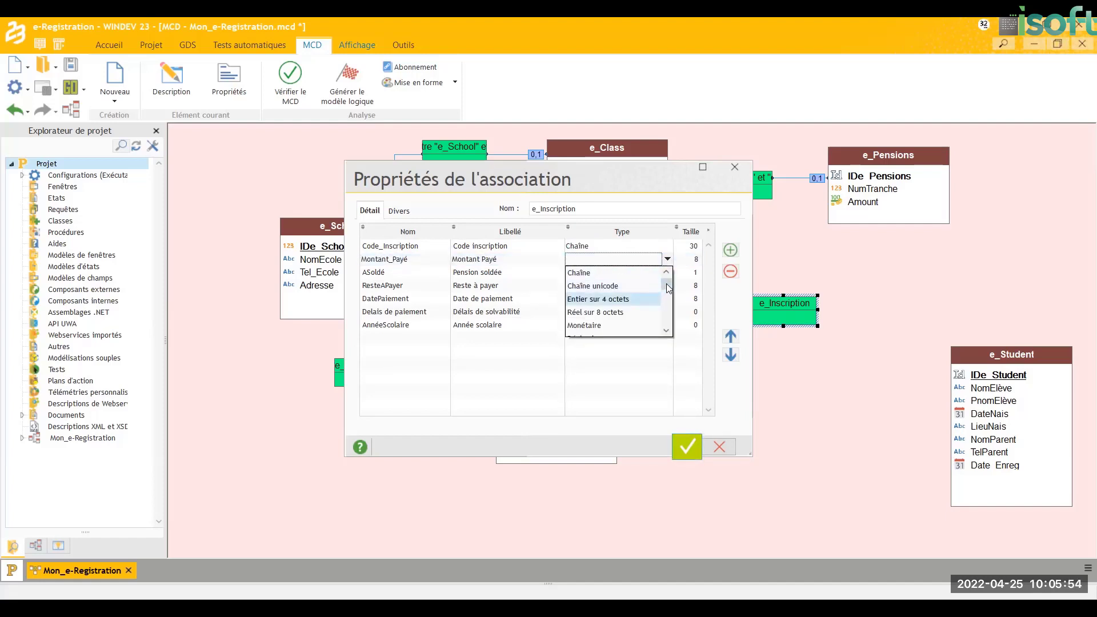
{"action": "scroll", "coordinate": [667, 287], "scroll_direction": "down", "scroll_amount": 1}
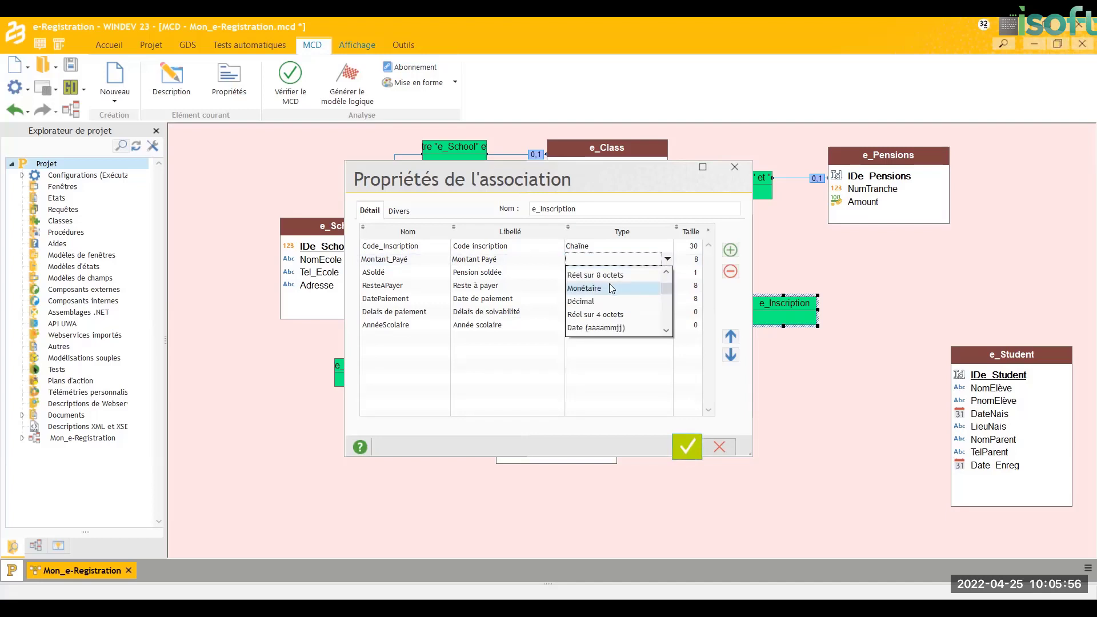
{"action": "left_click", "coordinate": [612, 288]}
{"action": "left_click", "coordinate": [665, 274]}
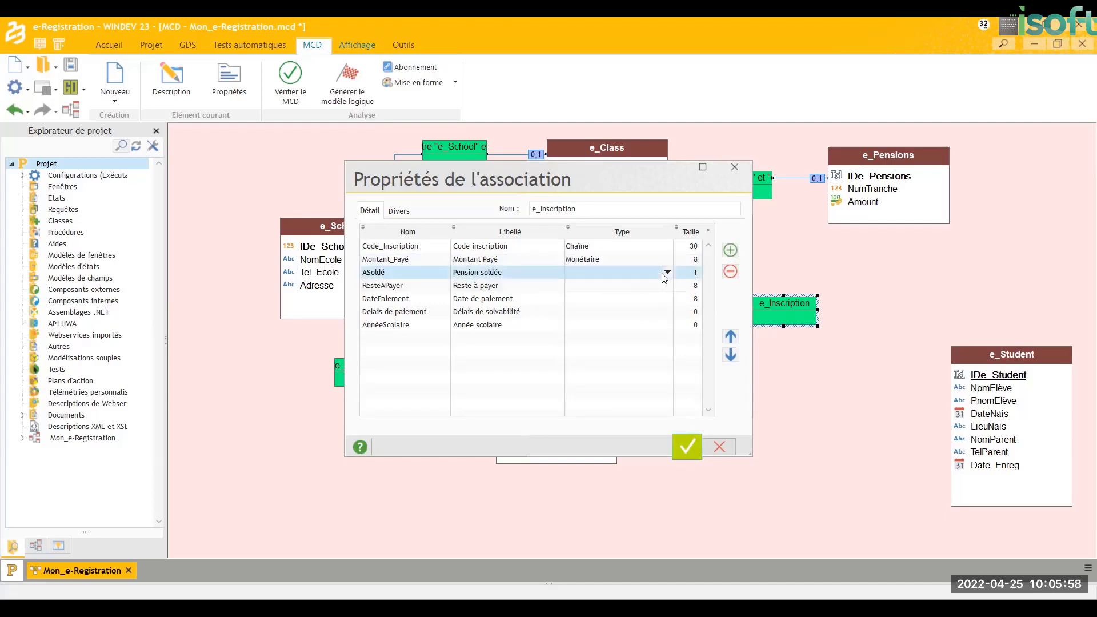
{"action": "left_click", "coordinate": [668, 275]}
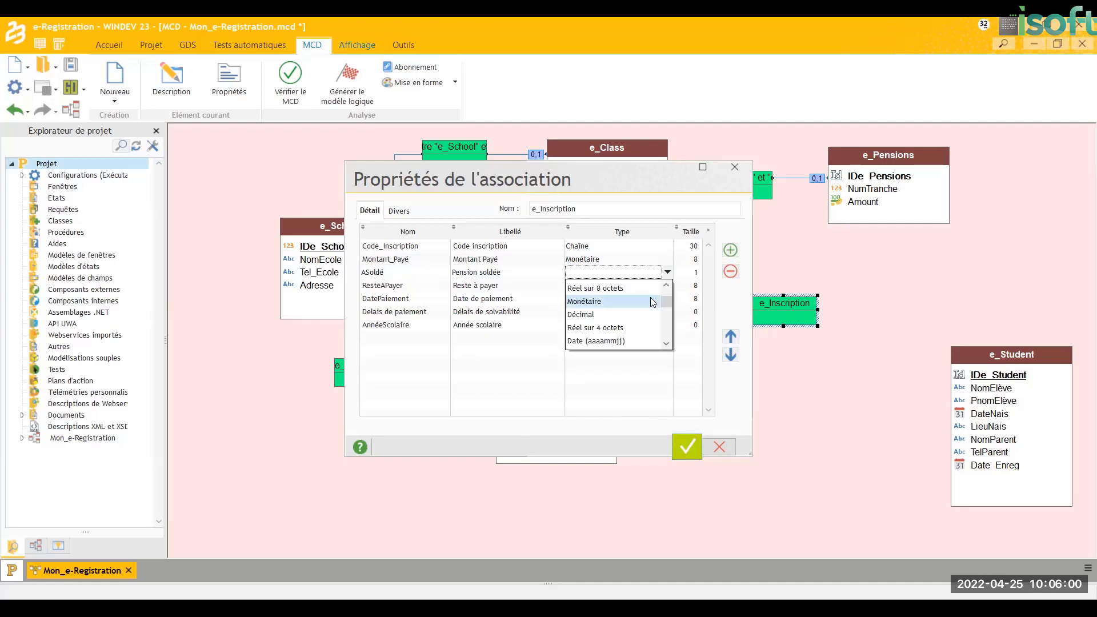
{"action": "left_click", "coordinate": [618, 361]}
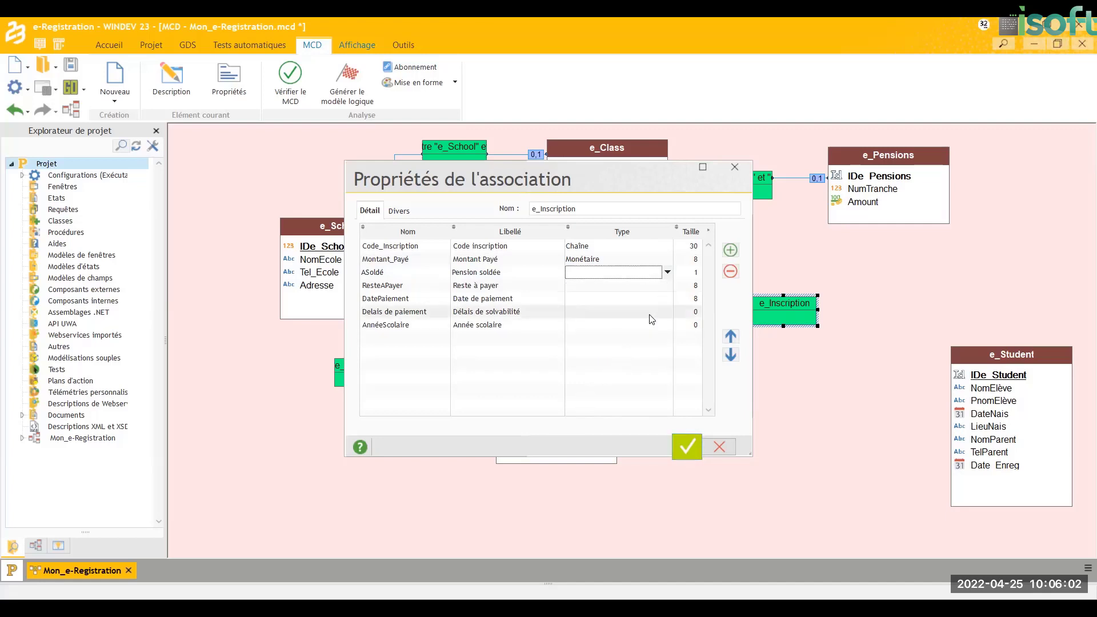
- Set the type of ResteAPayer to Monétaire and of AnnéeScolaire to Chaîne
{"action": "left_click", "coordinate": [669, 287]}
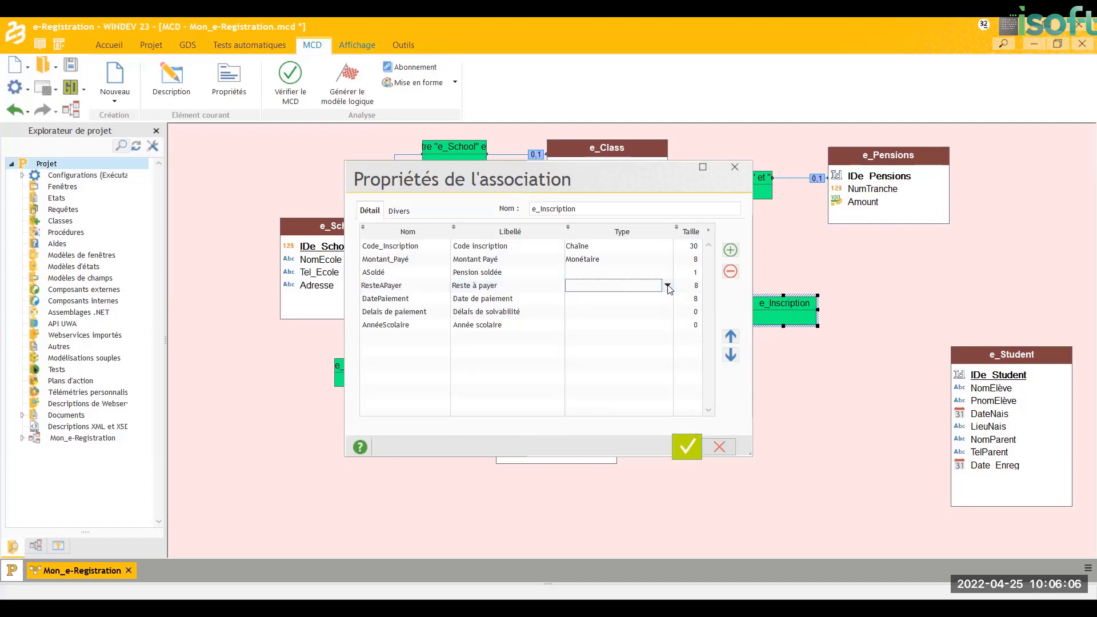
{"action": "left_click", "coordinate": [668, 286]}
{"action": "left_click", "coordinate": [635, 313]}
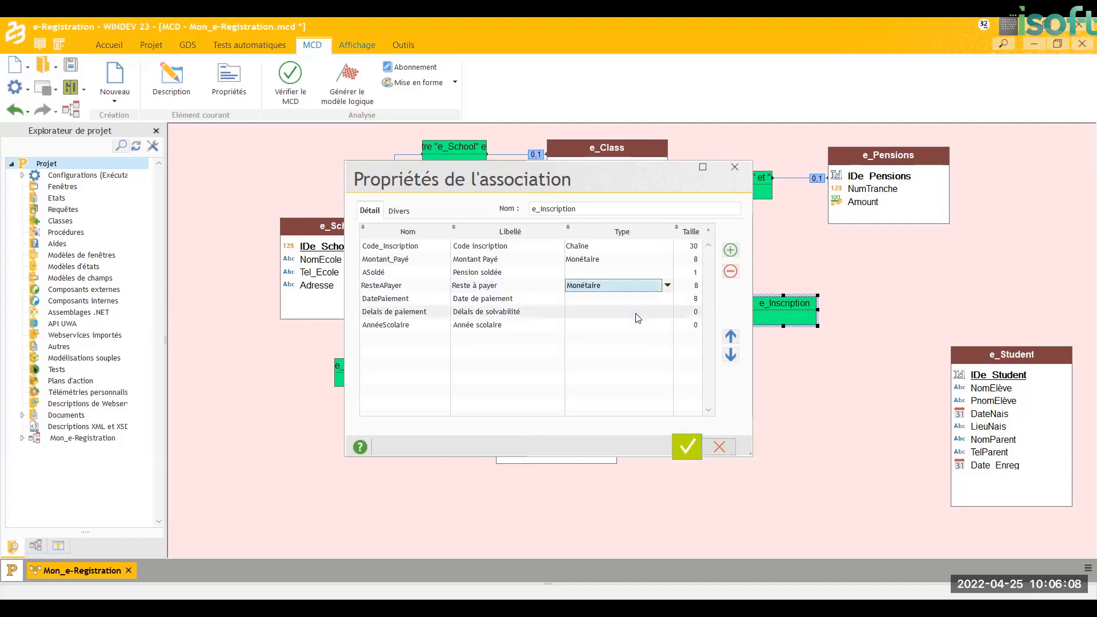
{"action": "left_click", "coordinate": [668, 326]}
{"action": "left_click", "coordinate": [667, 325]}
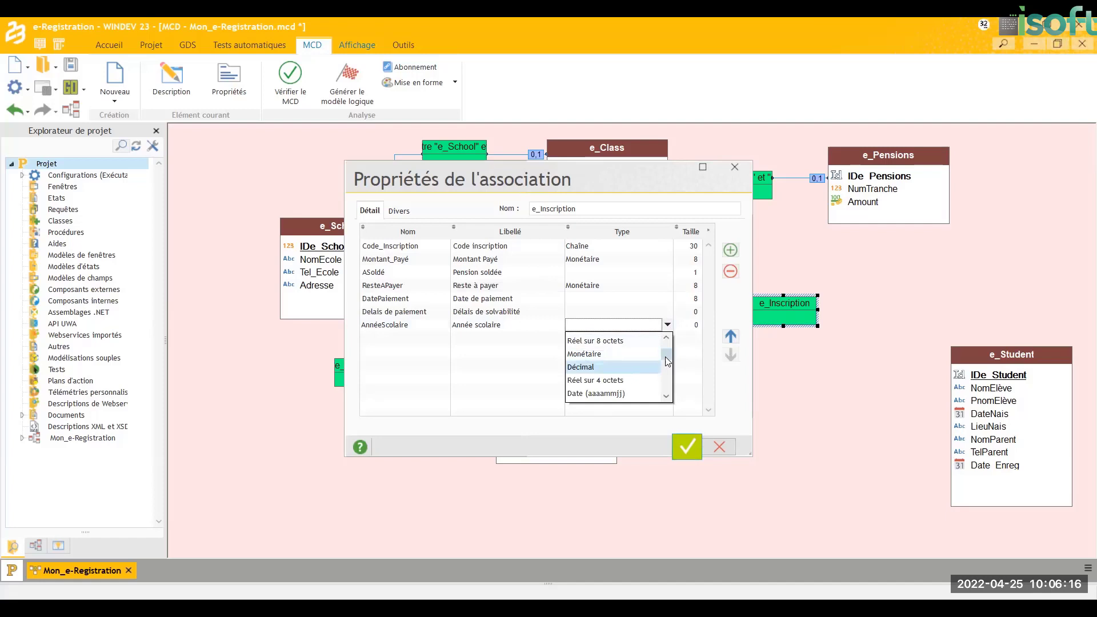
{"action": "scroll", "coordinate": [643, 340], "scroll_direction": "up", "scroll_amount": 3}
{"action": "left_click", "coordinate": [638, 341]}
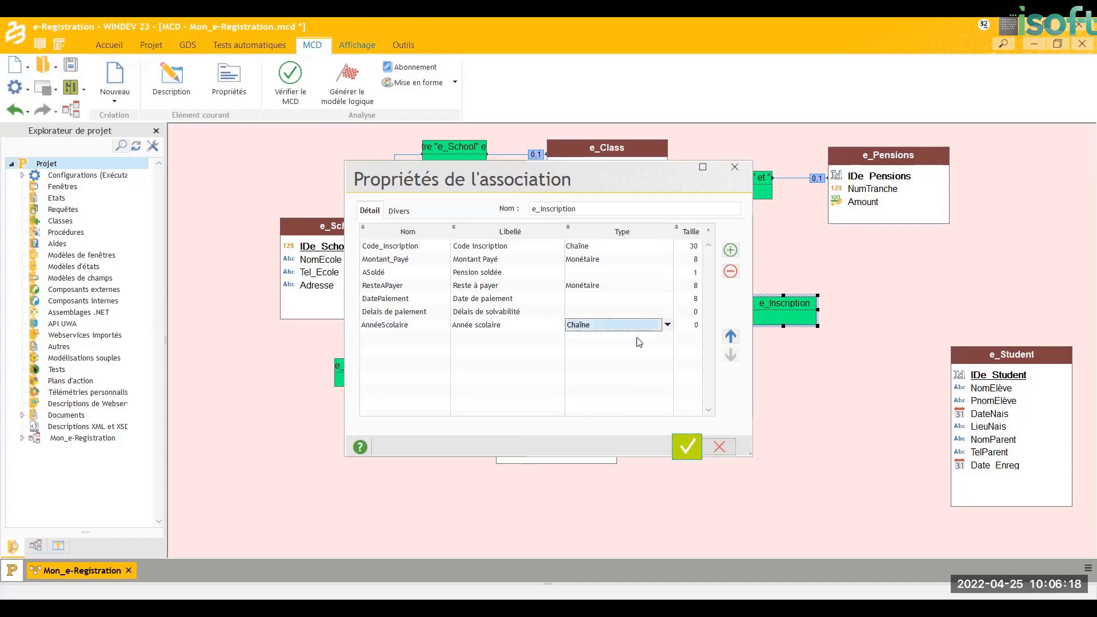
{"action": "left_click", "coordinate": [664, 313]}
{"action": "left_click", "coordinate": [667, 312]}
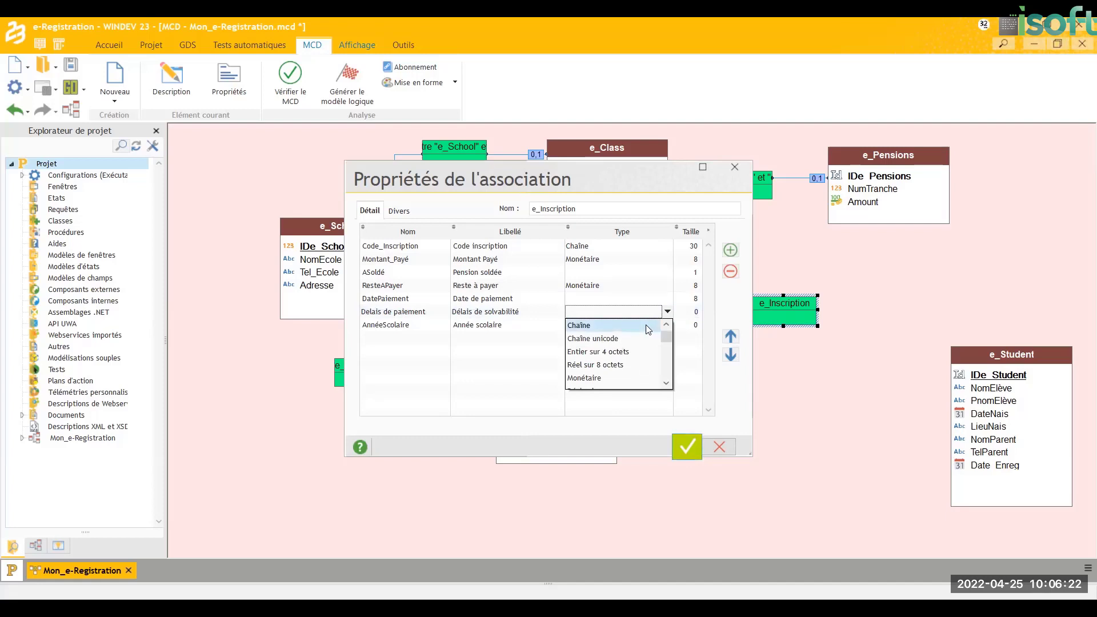
{"action": "left_click", "coordinate": [670, 350]}
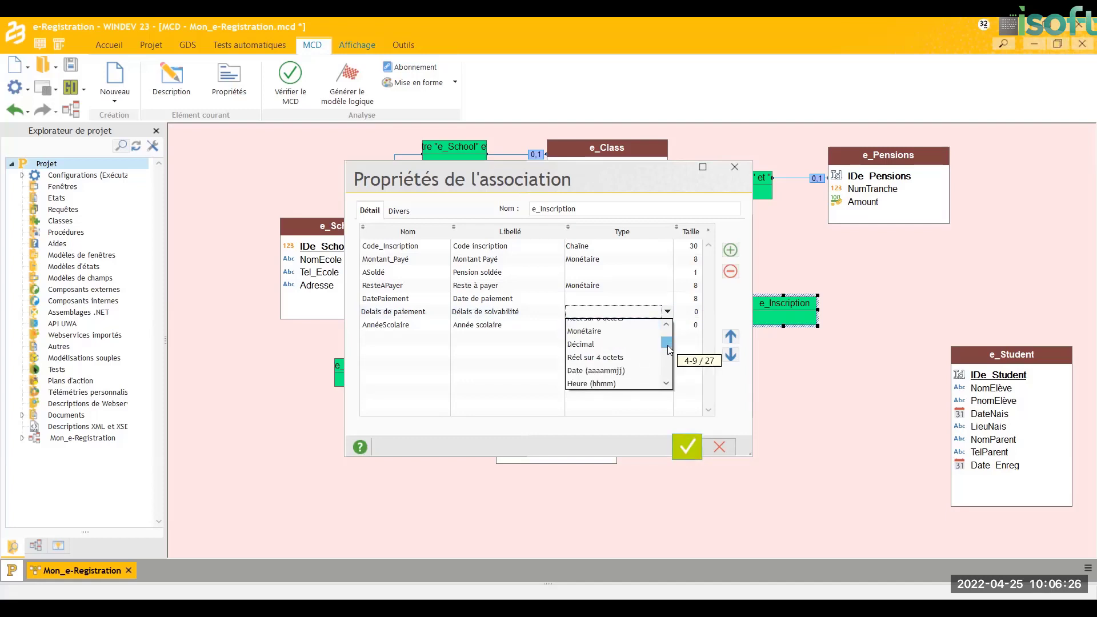
{"action": "key", "text": "Escape"}
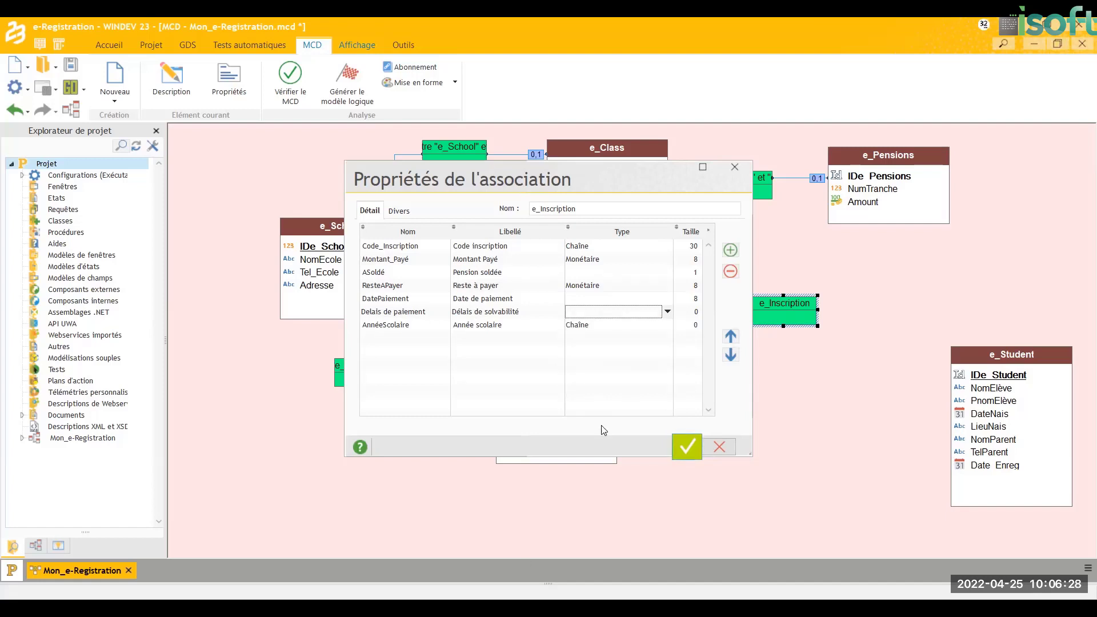
- Set the types of both DatePaiement and Delais de paiement to Date (aaaammjj)
{"action": "left_click", "coordinate": [666, 301]}
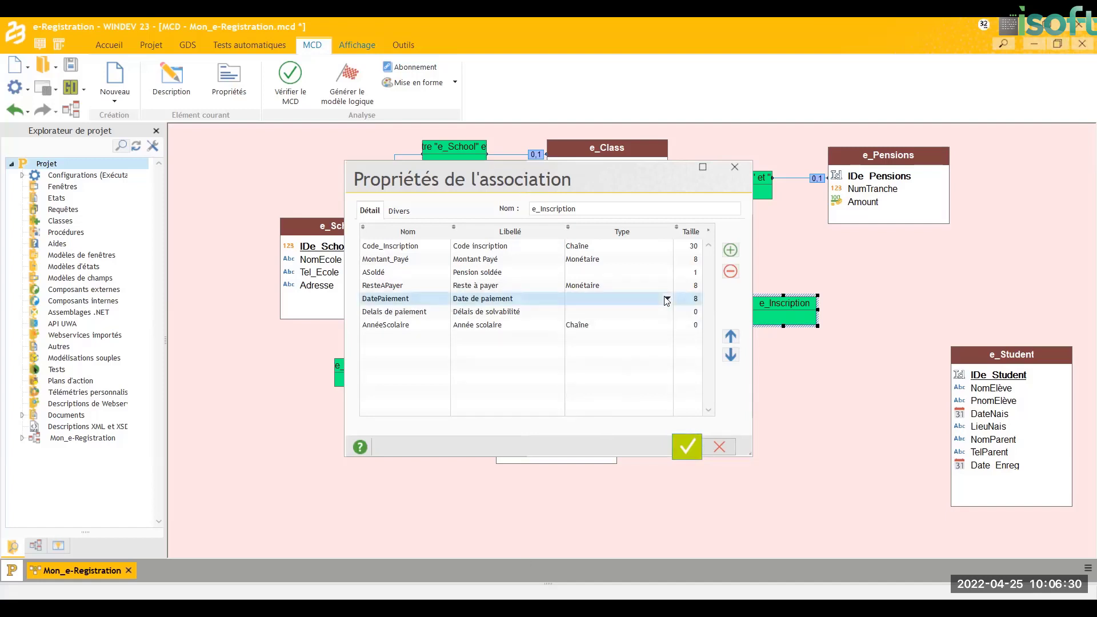
{"action": "left_click", "coordinate": [669, 301]}
{"action": "left_click", "coordinate": [669, 301]}
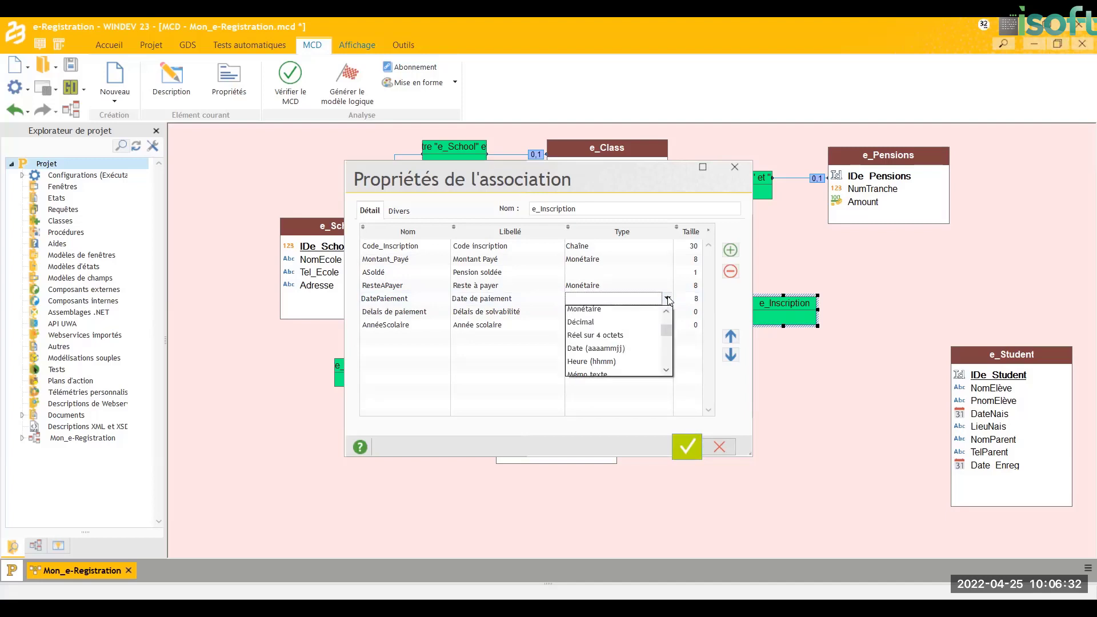
{"action": "left_click", "coordinate": [635, 353]}
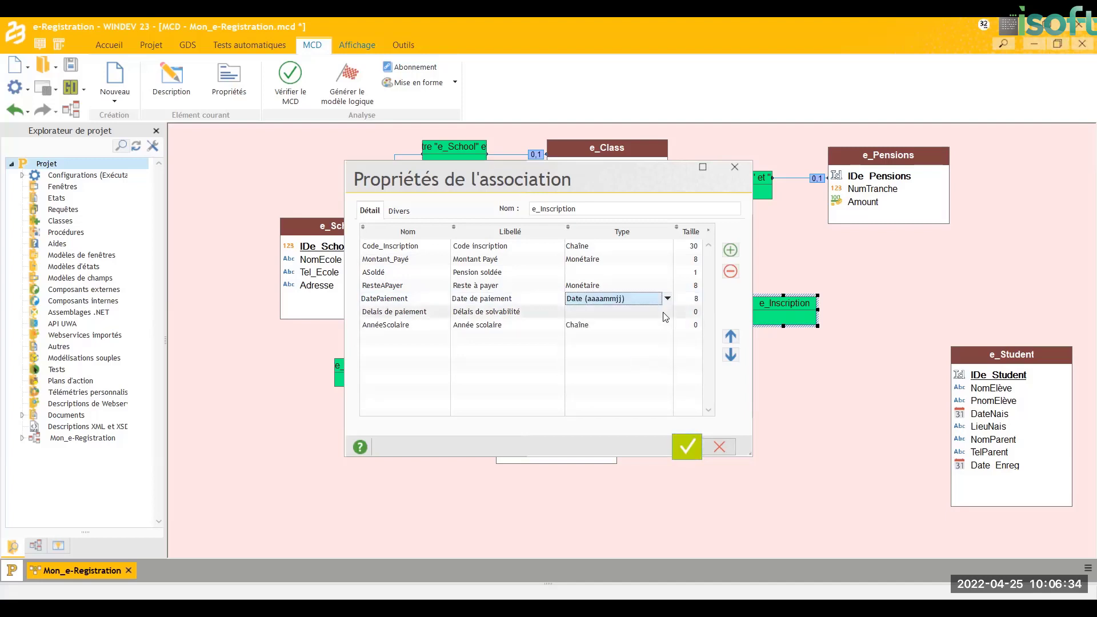
{"action": "left_click", "coordinate": [666, 313]}
{"action": "left_click", "coordinate": [668, 313]}
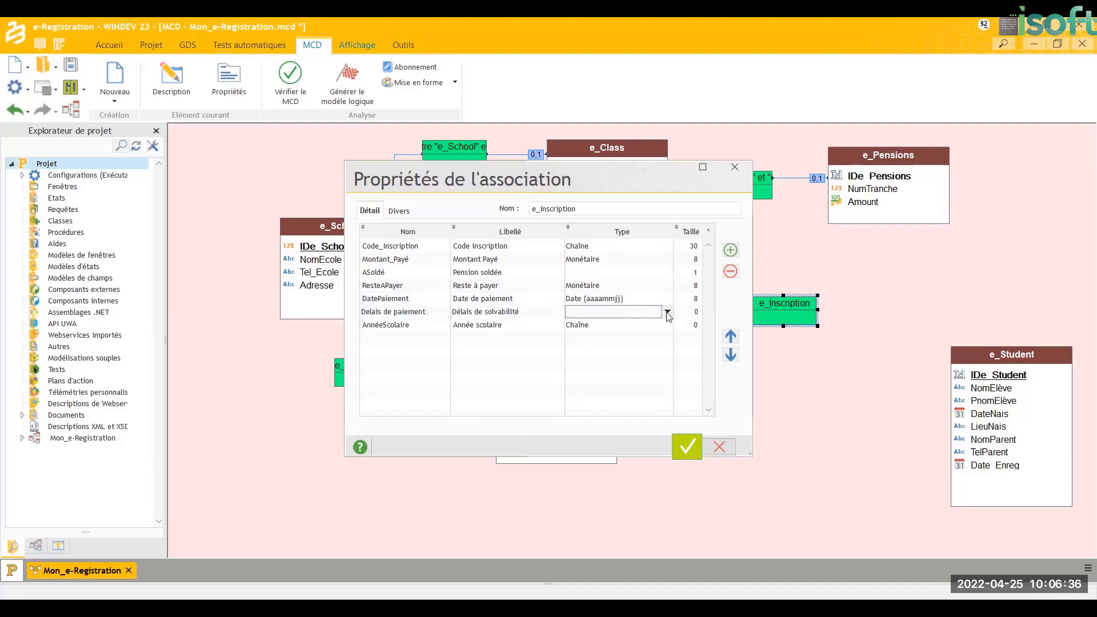
{"action": "left_click", "coordinate": [667, 313]}
{"action": "left_click", "coordinate": [624, 360]}
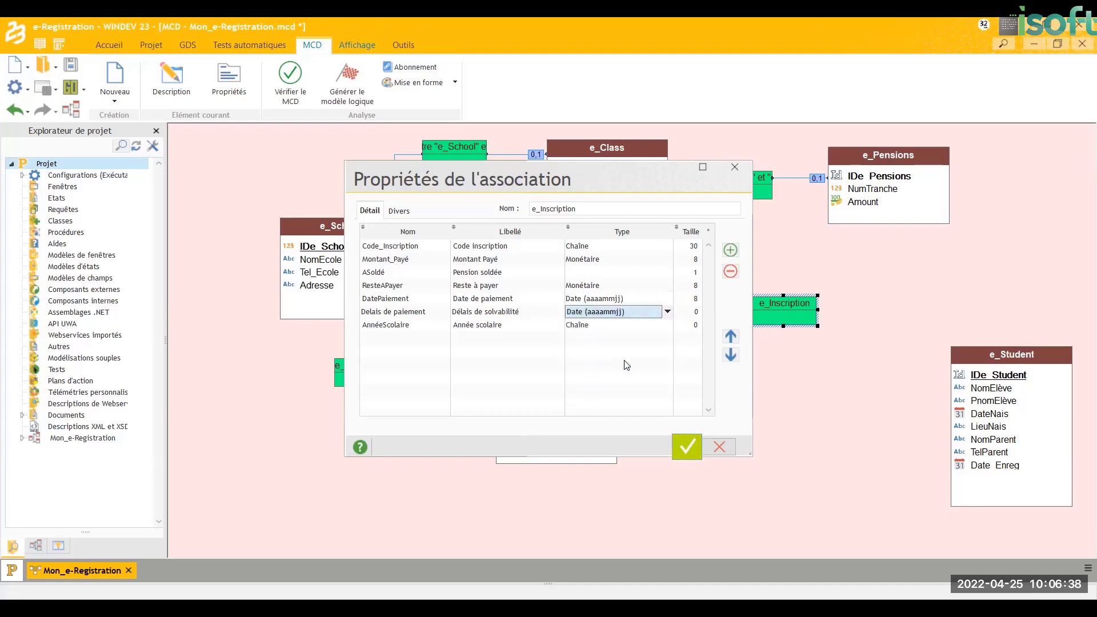
- Set the type of ASoldé to Booléen and save the changes to the association's properties
{"action": "left_click", "coordinate": [669, 272]}
{"action": "left_click", "coordinate": [669, 272]}
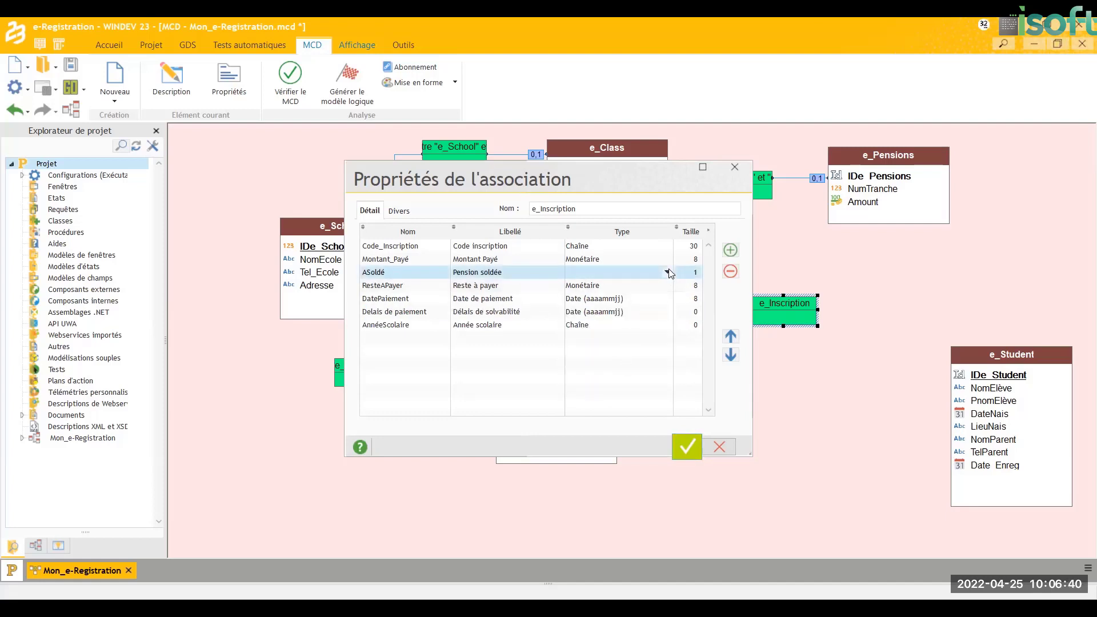
{"action": "left_click", "coordinate": [668, 272]}
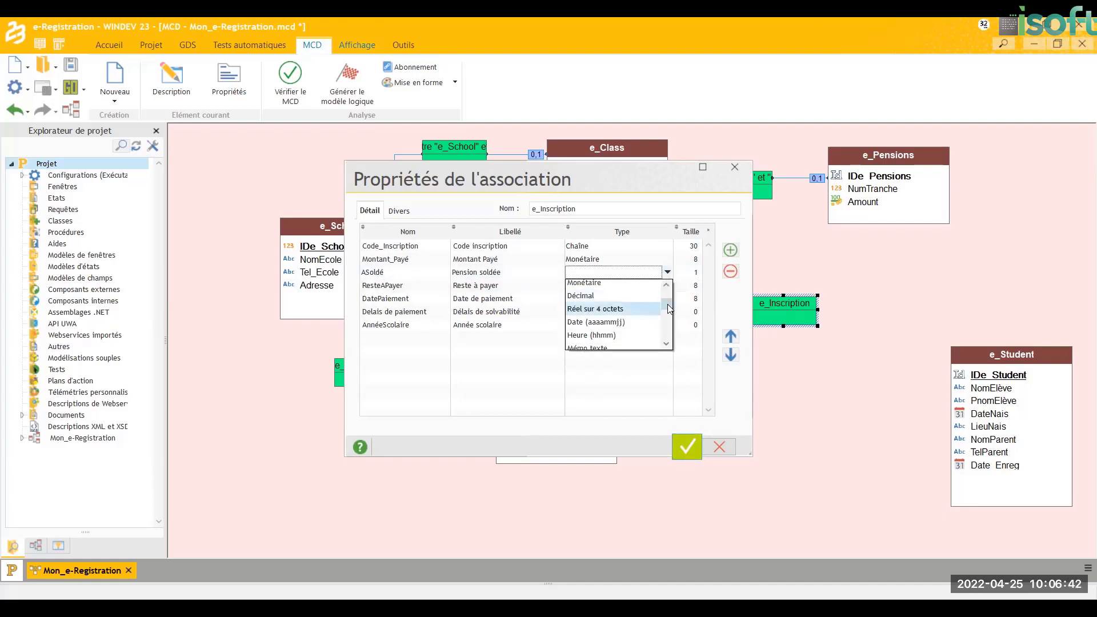
{"action": "scroll", "coordinate": [669, 315], "scroll_direction": "down", "scroll_amount": 1}
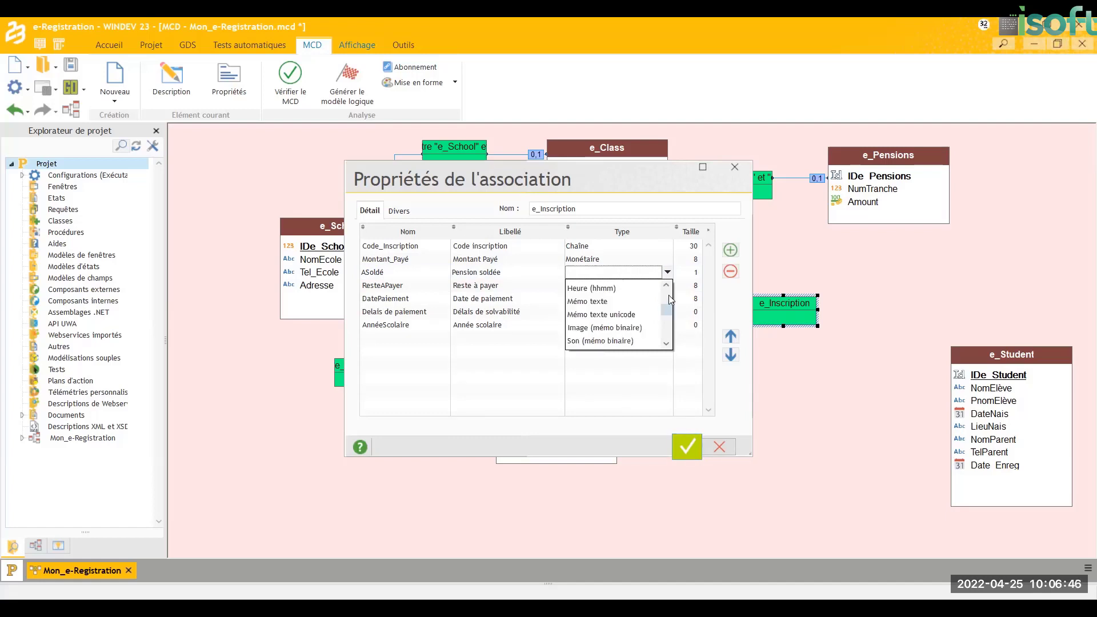
{"action": "scroll", "coordinate": [669, 295], "scroll_direction": "up", "scroll_amount": 3}
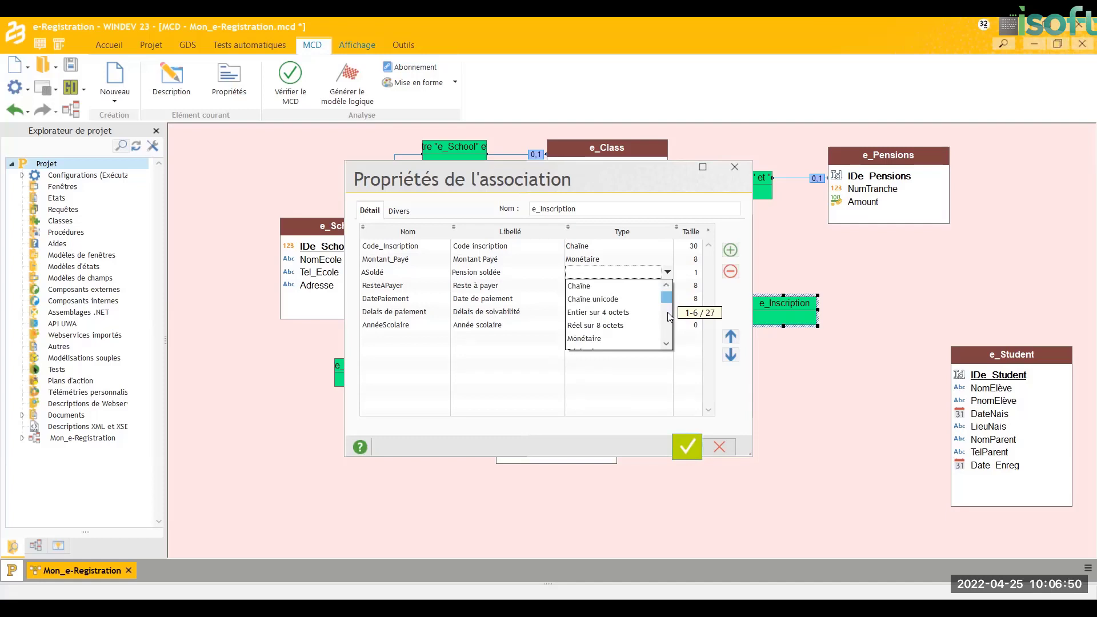
{"action": "scroll", "coordinate": [607, 320], "scroll_direction": "down", "scroll_amount": 3}
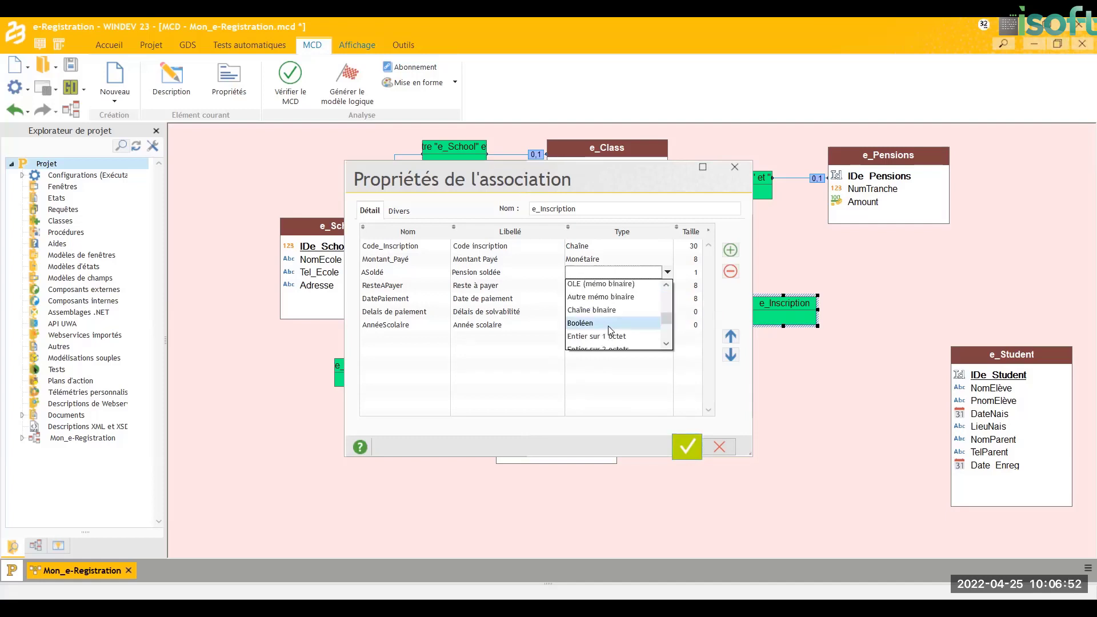
{"action": "left_click", "coordinate": [608, 326]}
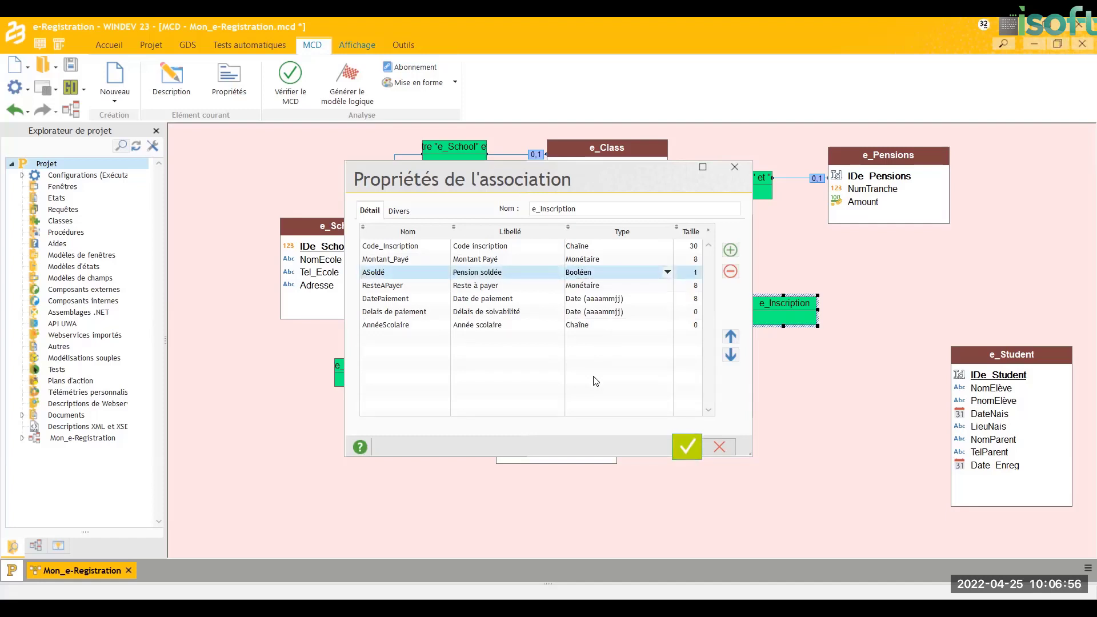
{"action": "left_click", "coordinate": [684, 450]}
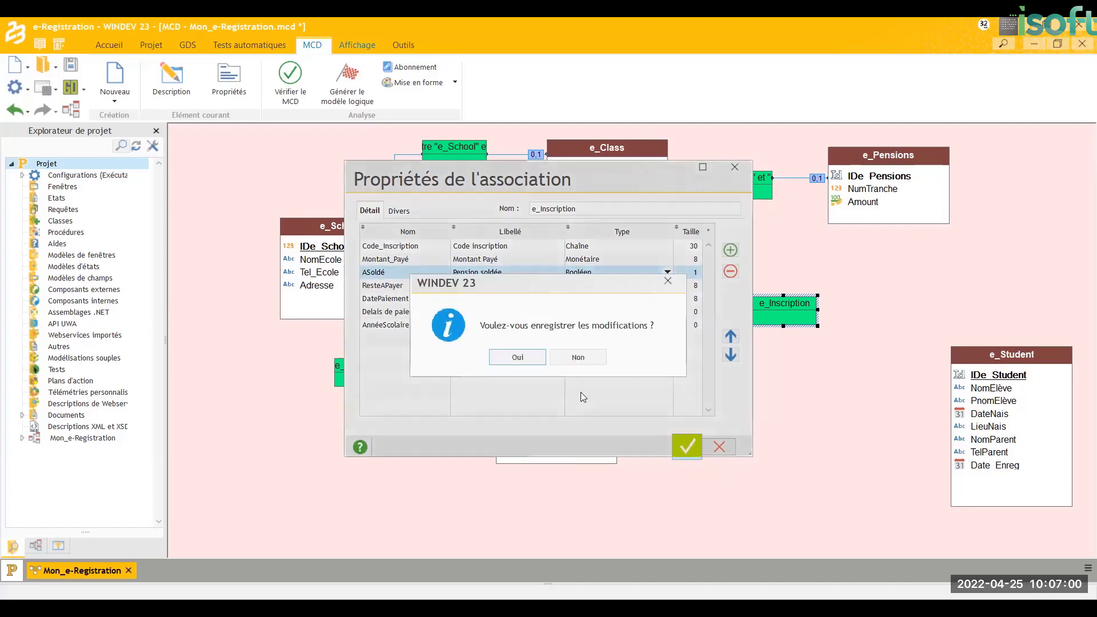
{"action": "left_click", "coordinate": [516, 355]}
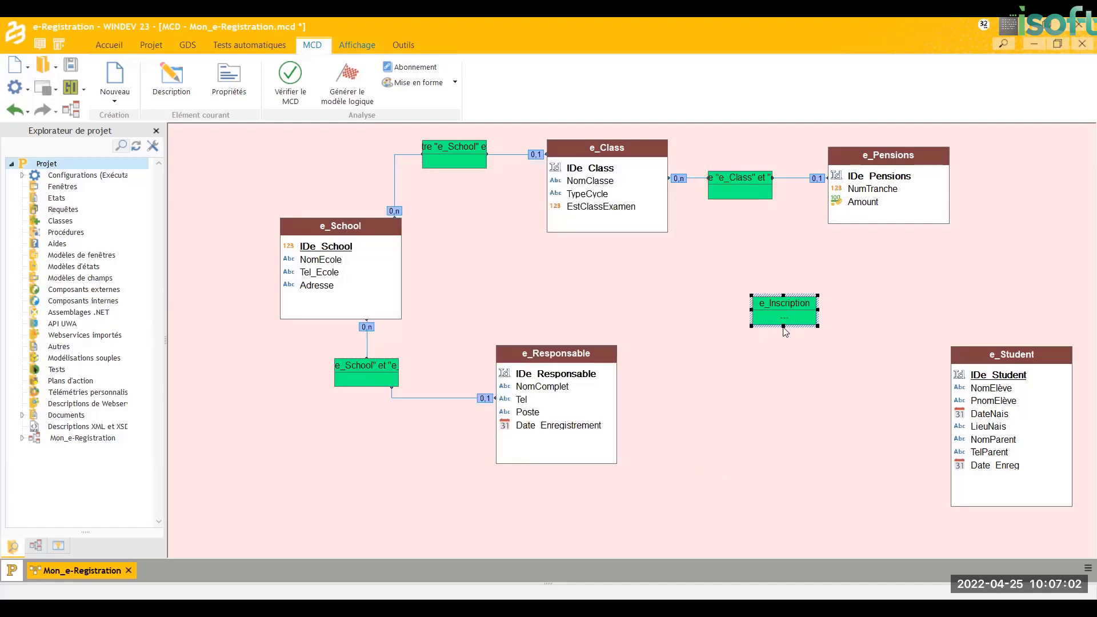
- Enlarge the e_Inscription box in height and width until all its attributes from Code_Inscription to AnnéeScolaire fit
{"action": "left_click_drag", "start_coordinate": [784, 328], "coordinate": [793, 392]}
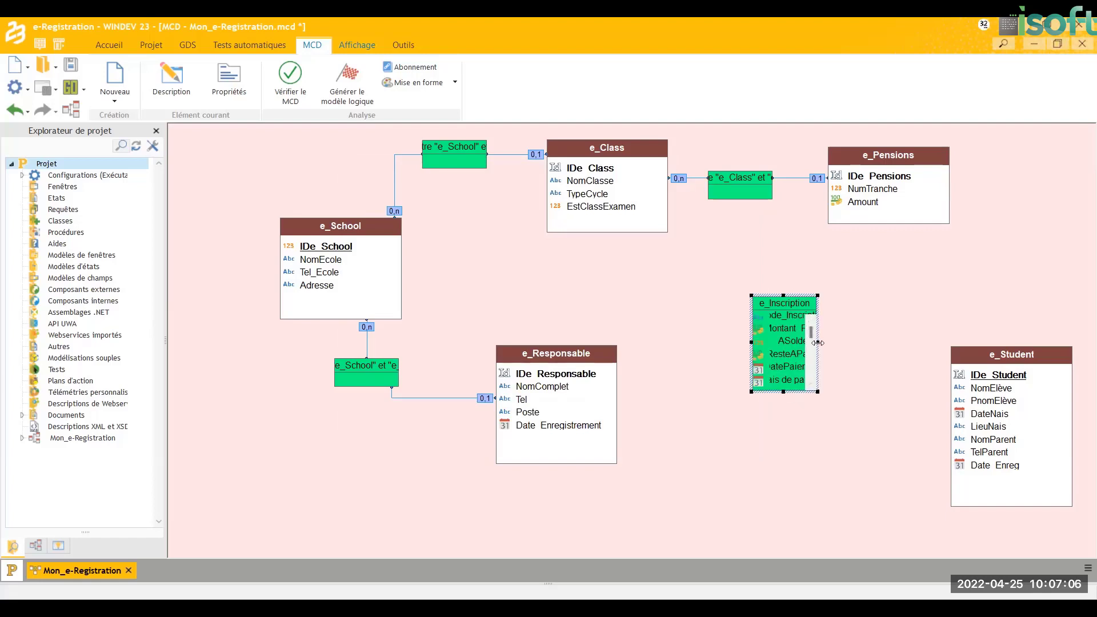
{"action": "left_click_drag", "start_coordinate": [818, 343], "coordinate": [886, 343]}
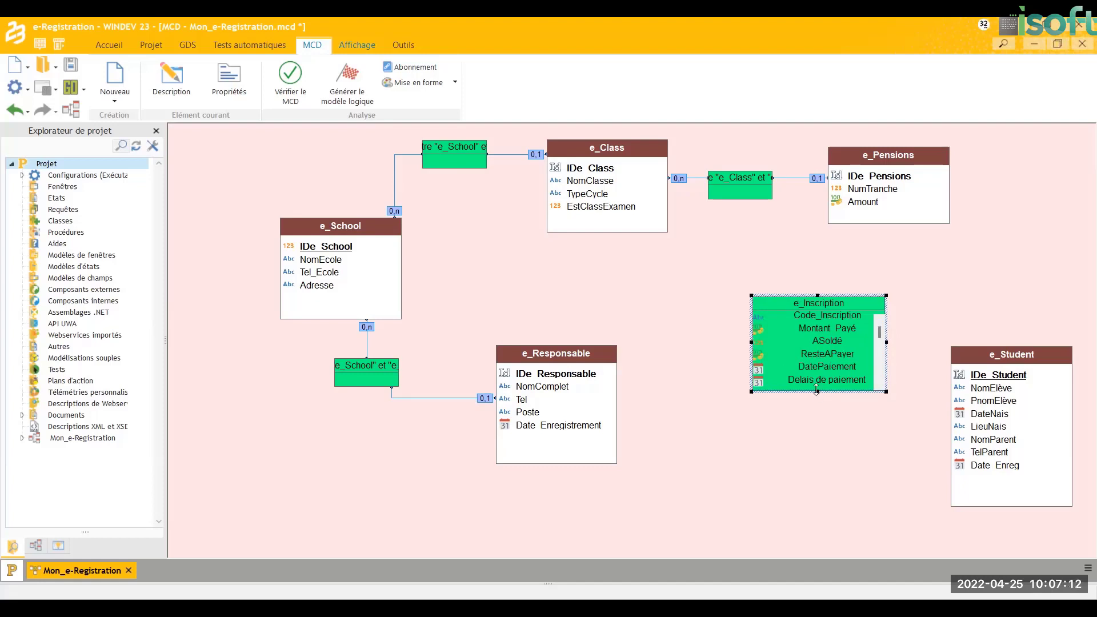
{"action": "left_click_drag", "start_coordinate": [816, 390], "coordinate": [828, 447]}
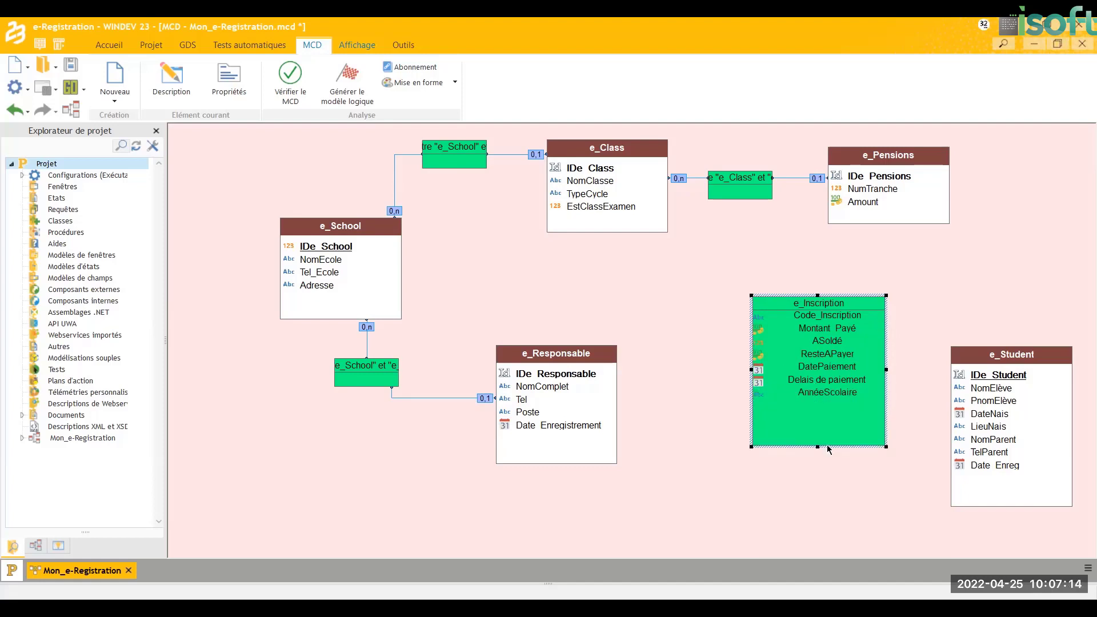
- Shift e_Inscription slightly down and left, move e_Student farther right to leave space between them, and save the MCD
{"action": "left_click_drag", "start_coordinate": [814, 305], "coordinate": [788, 324]}
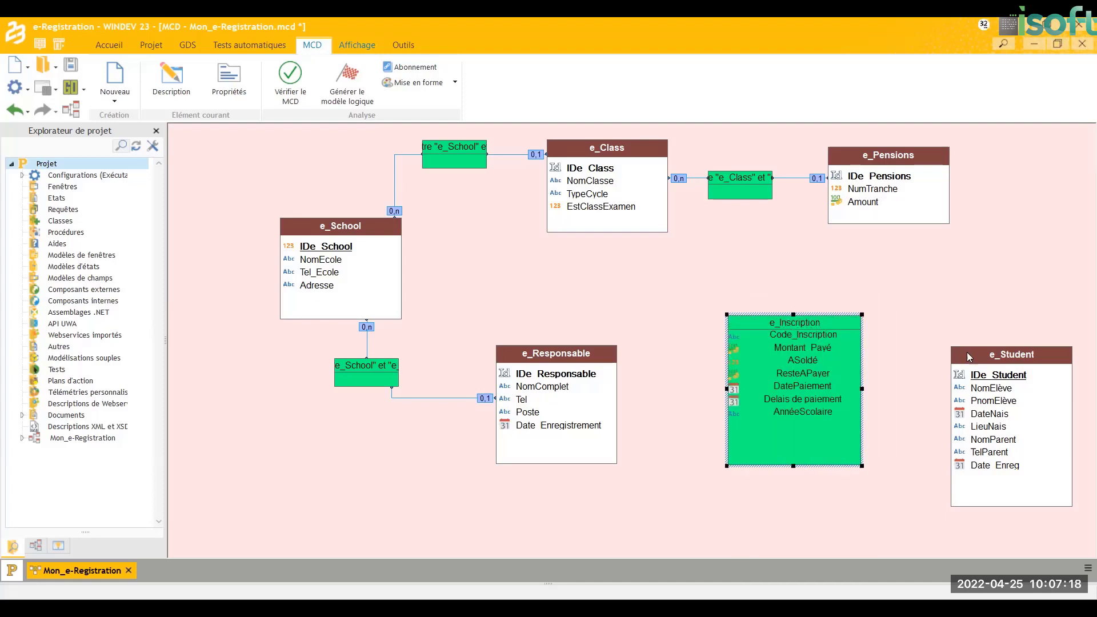
{"action": "left_click_drag", "start_coordinate": [967, 352], "coordinate": [1017, 348]}
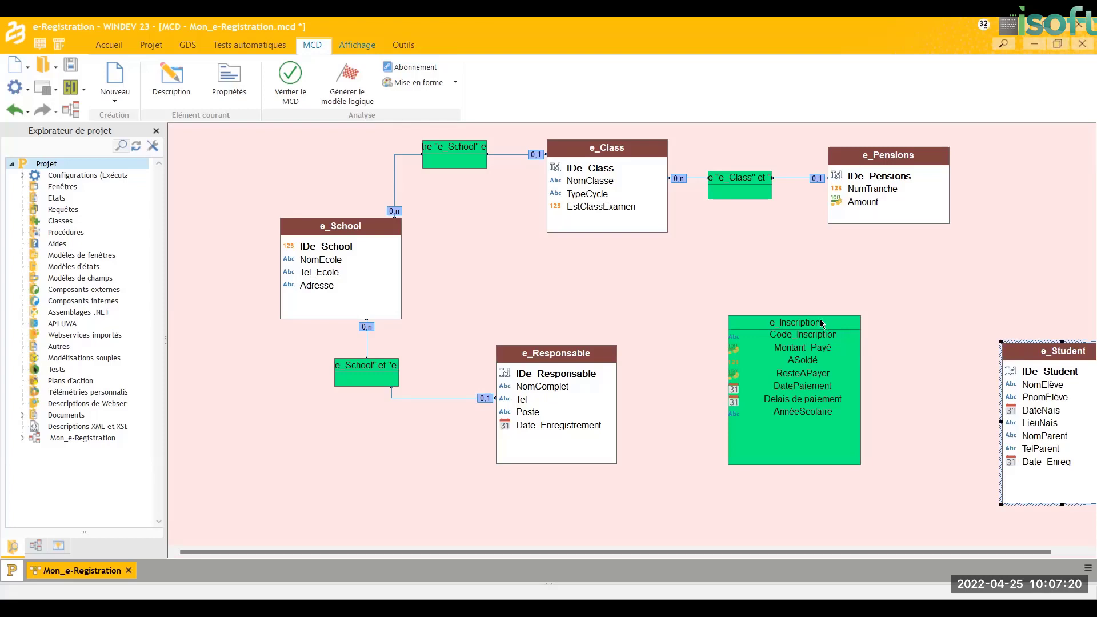
{"action": "left_click_drag", "start_coordinate": [821, 322], "coordinate": [827, 315]}
{"action": "left_click", "coordinate": [891, 285]}
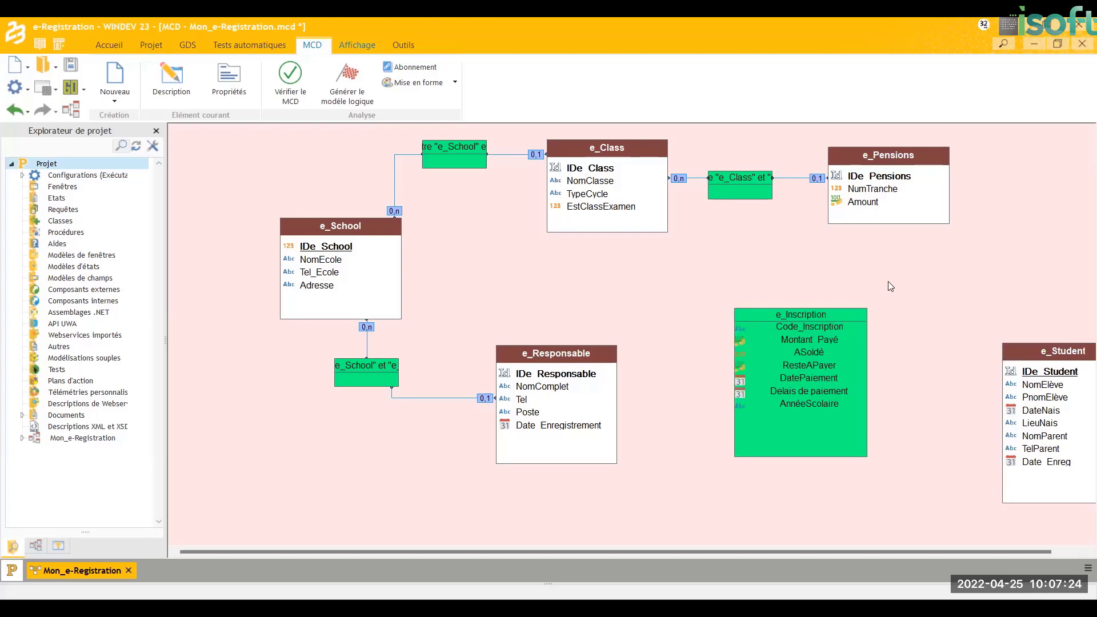
{"action": "key", "text": "ctrl+s"}
{"action": "left_click", "coordinate": [114, 94]}
{"action": "left_click", "coordinate": [149, 130]}
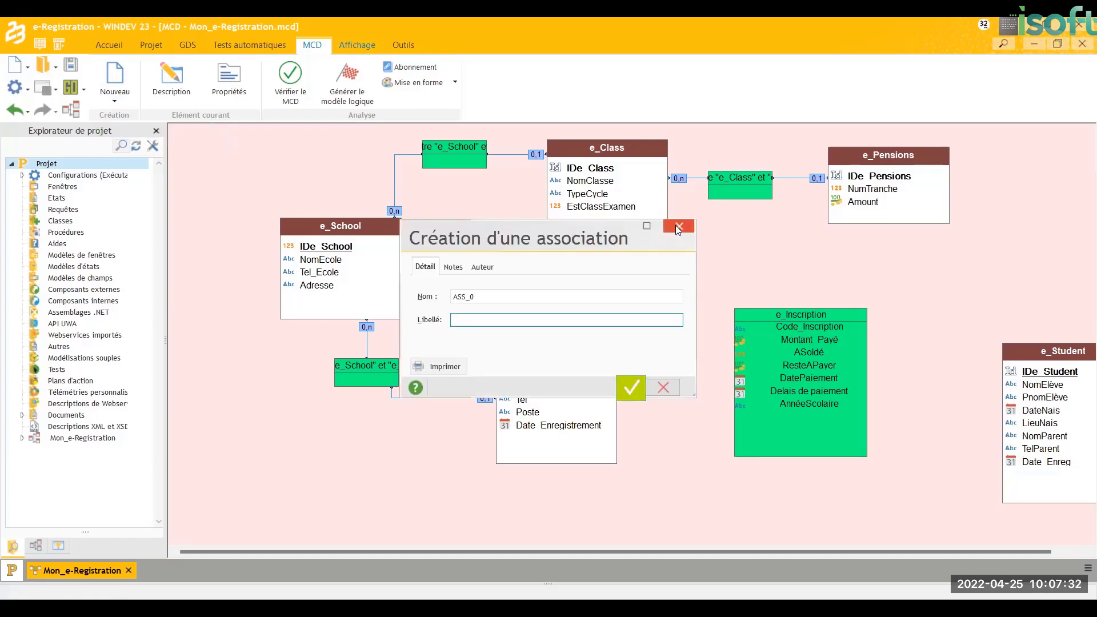
{"action": "left_click", "coordinate": [677, 226]}
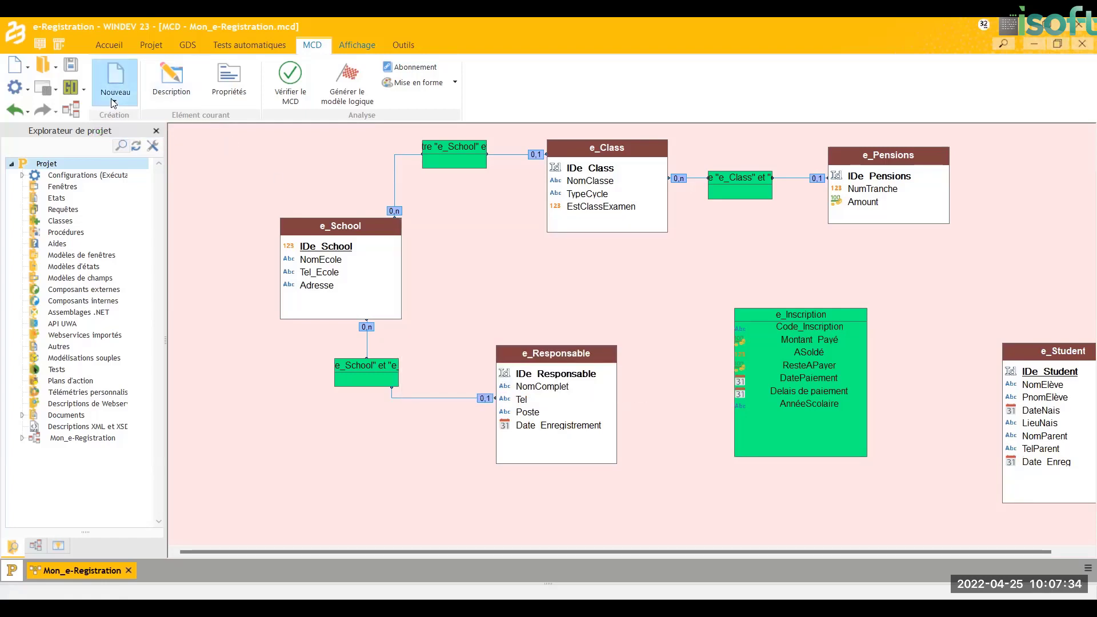
- Draw relations linking e_Student and e_Pensions to the e_Inscription association
{"action": "left_click", "coordinate": [113, 102]}
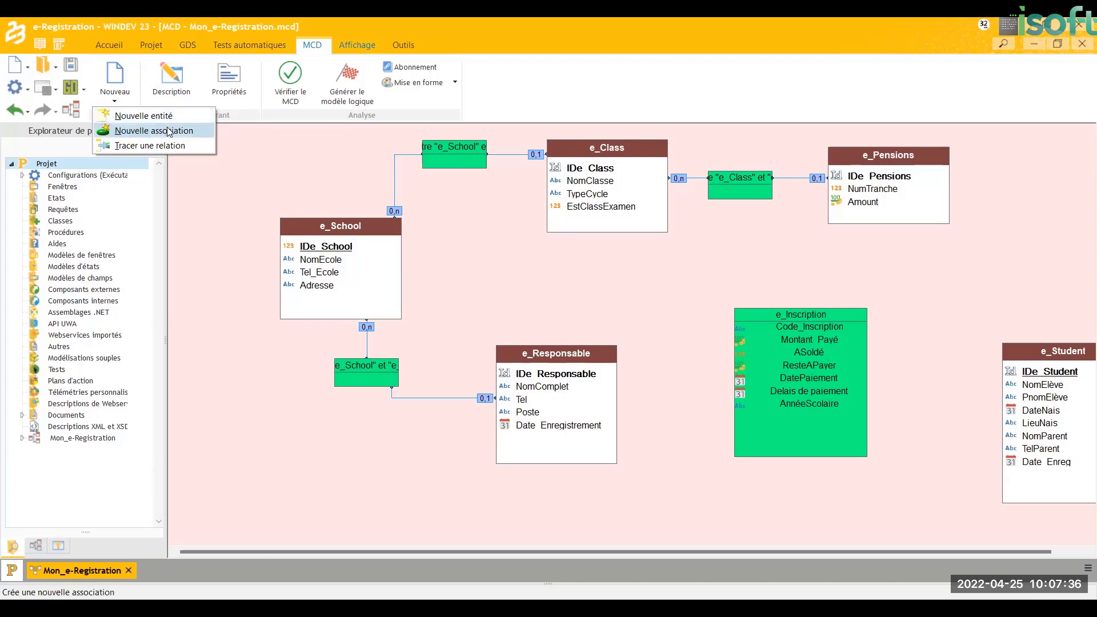
{"action": "left_click", "coordinate": [150, 146]}
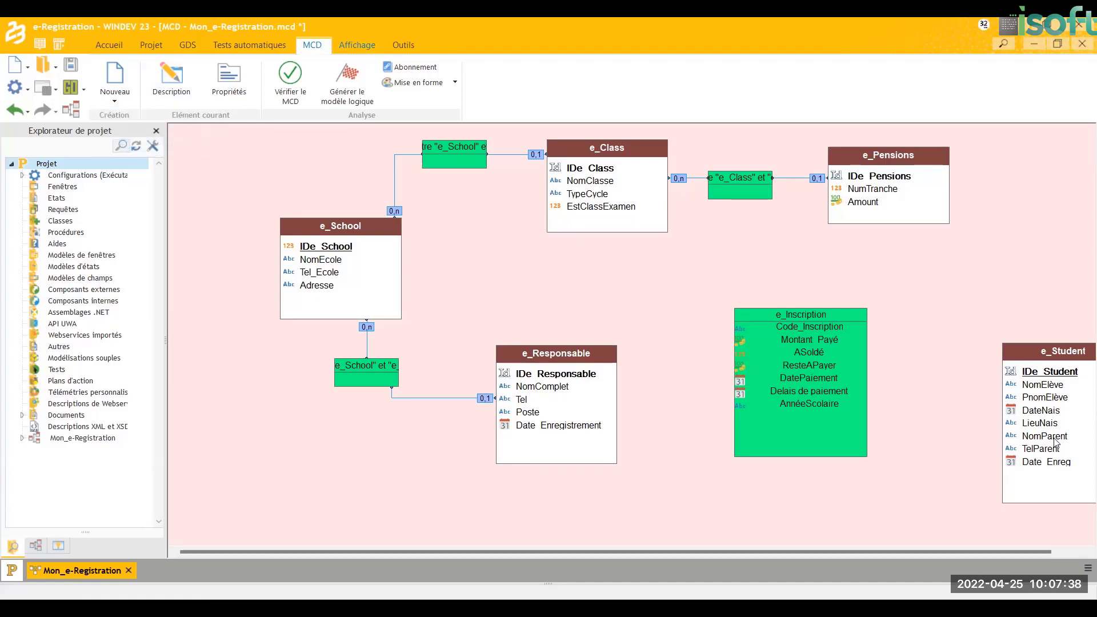
{"action": "left_click_drag", "start_coordinate": [1056, 442], "coordinate": [851, 387]}
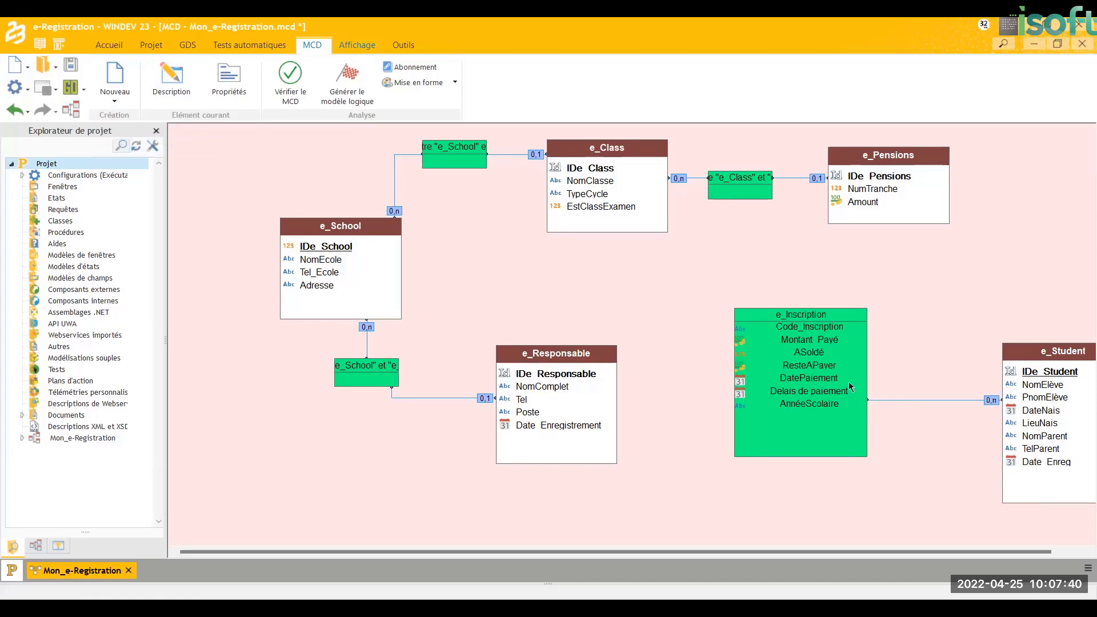
{"action": "left_click", "coordinate": [115, 102]}
{"action": "left_click", "coordinate": [149, 144]}
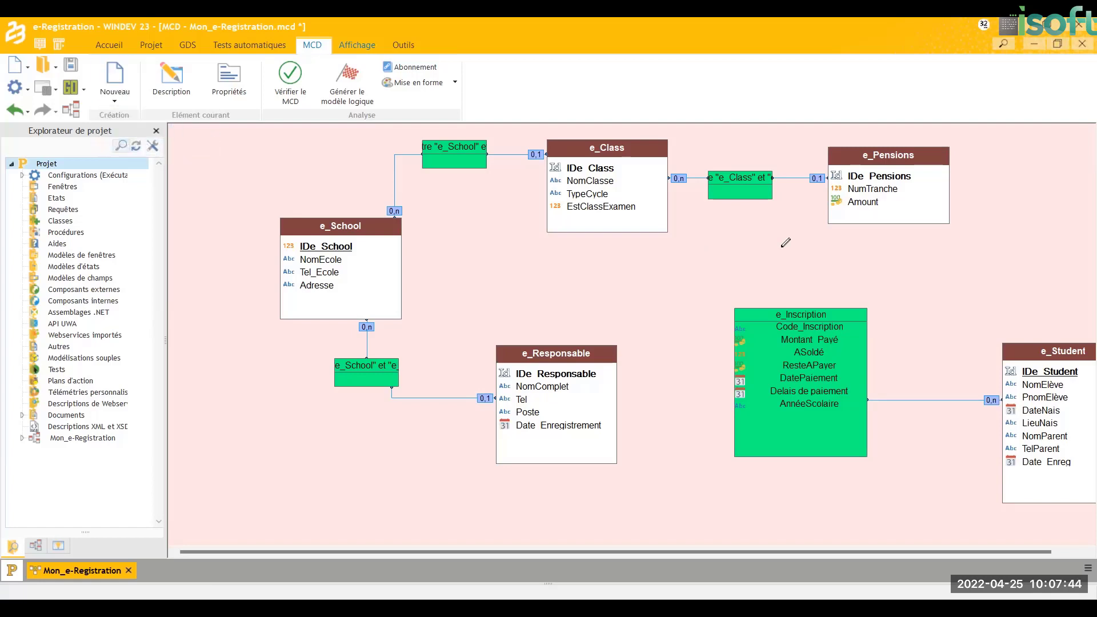
{"action": "left_click_drag", "start_coordinate": [889, 202], "coordinate": [850, 312]}
- Draw a relation from e_Responsable to the e_Inscription association and save the MCD
{"action": "left_click", "coordinate": [115, 100]}
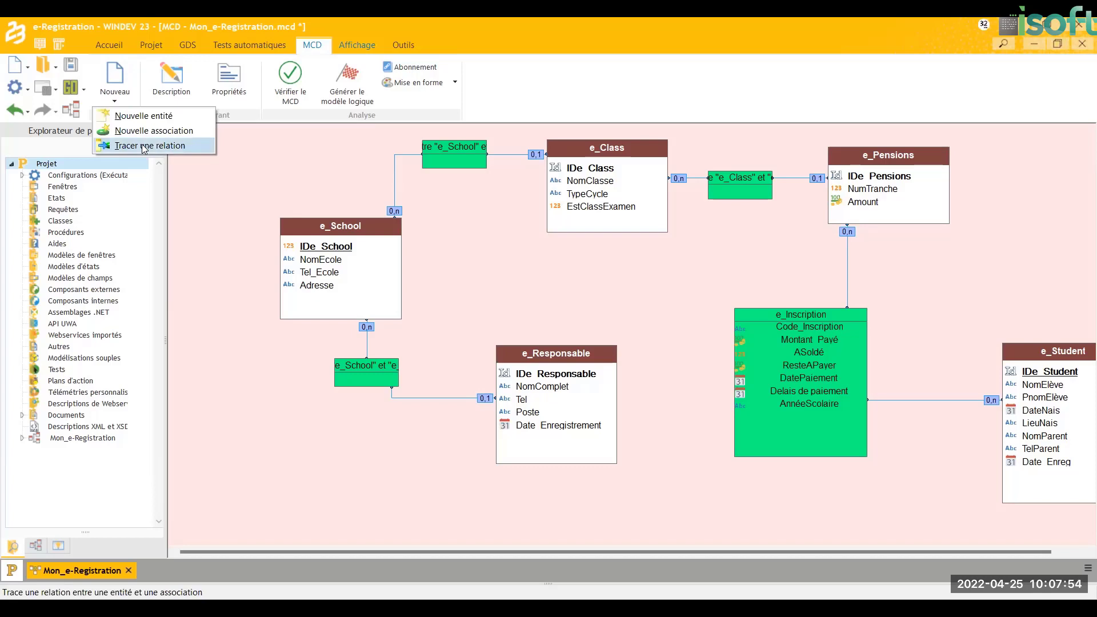
{"action": "left_click", "coordinate": [142, 146]}
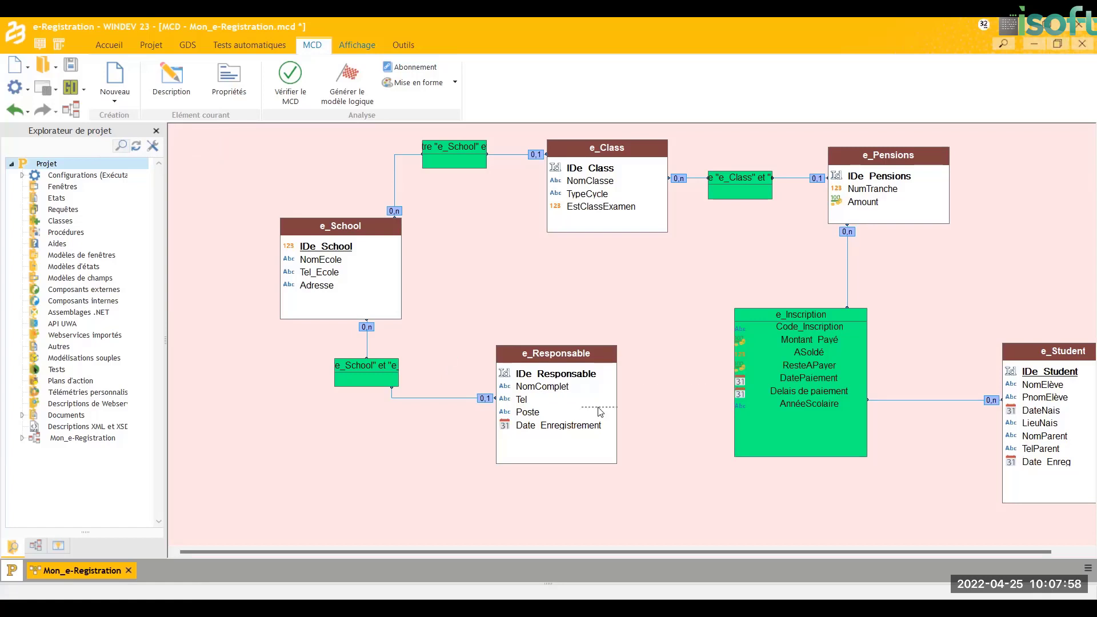
{"action": "left_click", "coordinate": [773, 423]}
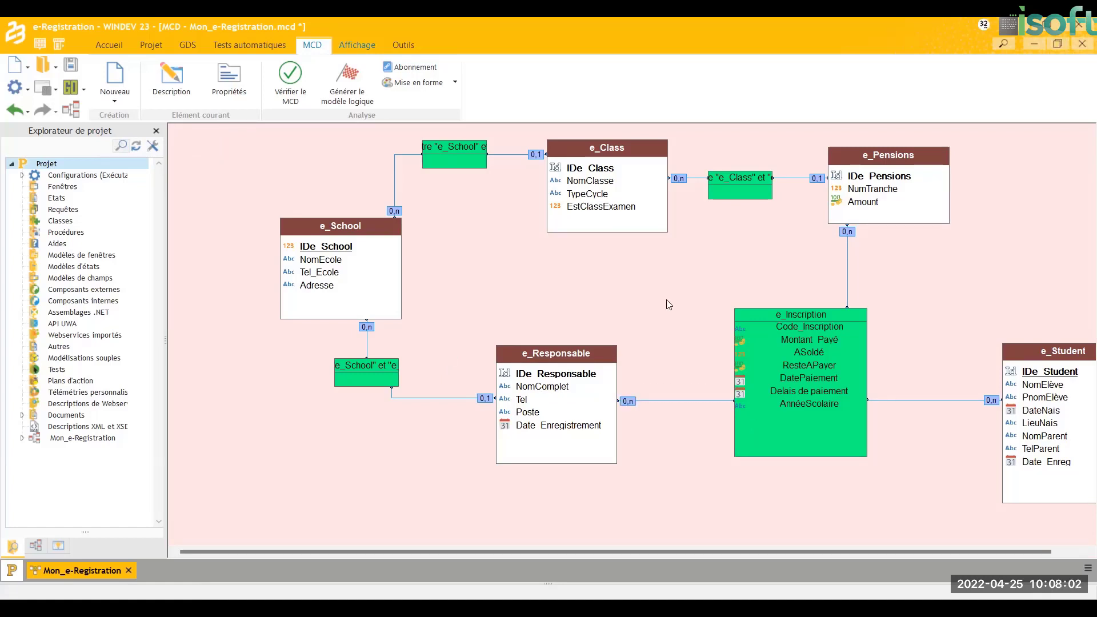
{"action": "key", "text": "ctrl+s"}
- Move e_Student up and left, shift e_Inscription and e_Responsable left, and reroute the e_Pensions link to meet e_Inscription near its middle
{"action": "left_click_drag", "start_coordinate": [1073, 361], "coordinate": [1028, 302]}
{"action": "left_click_drag", "start_coordinate": [827, 319], "coordinate": [793, 323]}
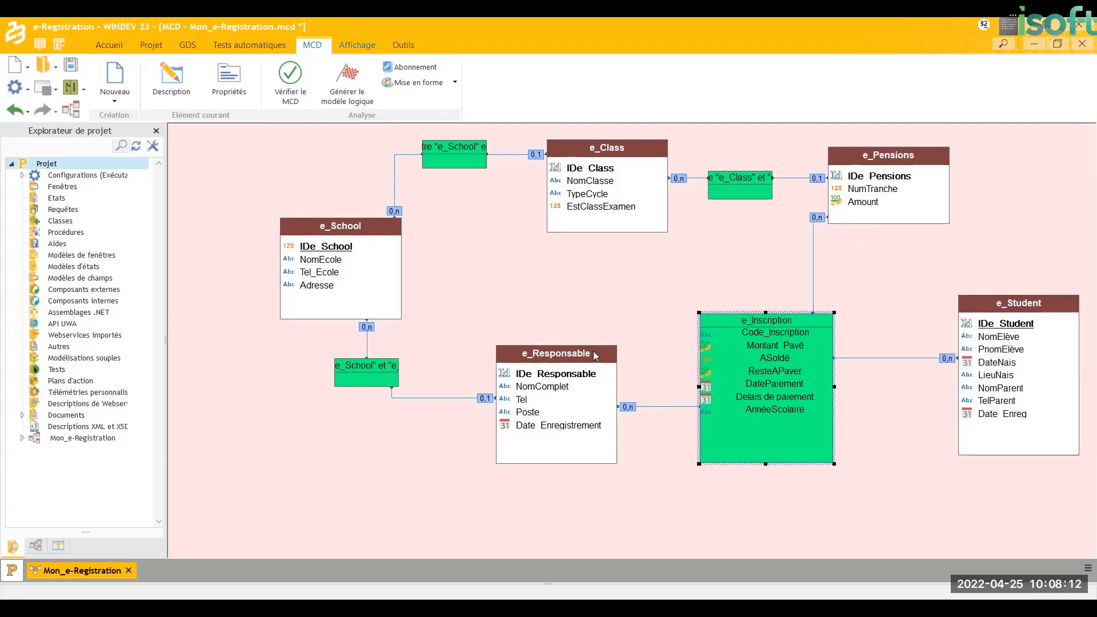
{"action": "left_click_drag", "start_coordinate": [597, 354], "coordinate": [560, 357]}
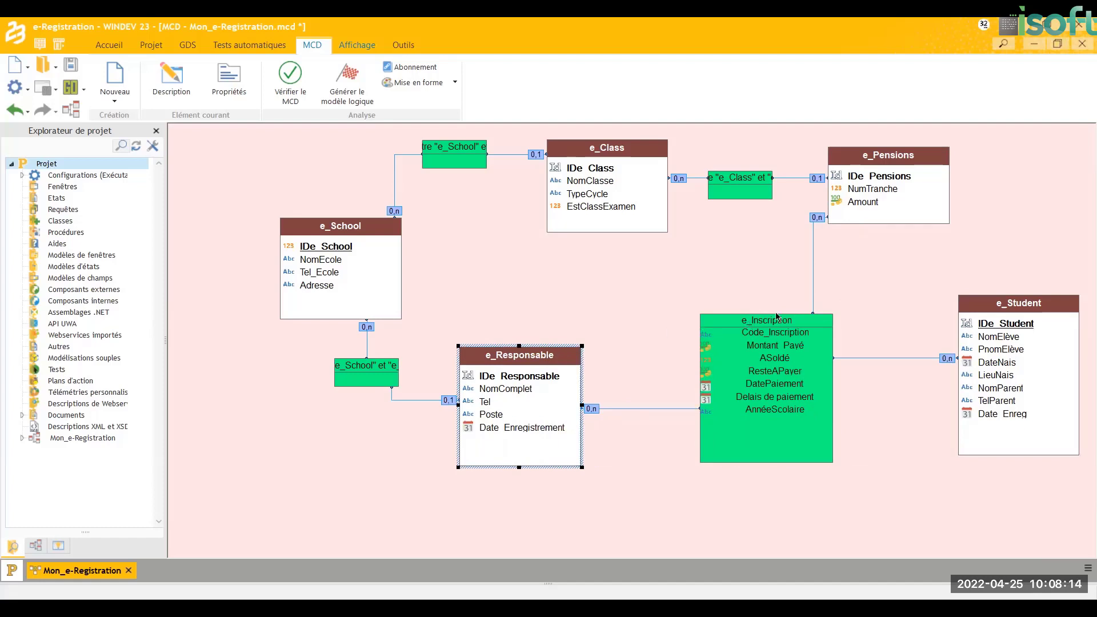
{"action": "left_click", "coordinate": [810, 290]}
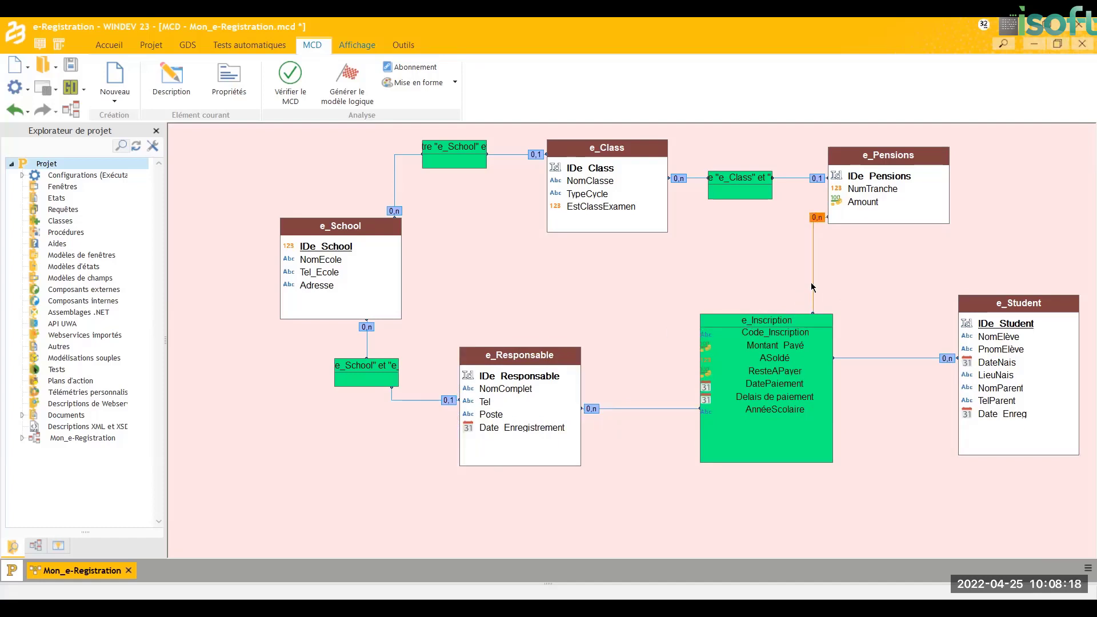
{"action": "left_click_drag", "start_coordinate": [809, 286], "coordinate": [771, 283]}
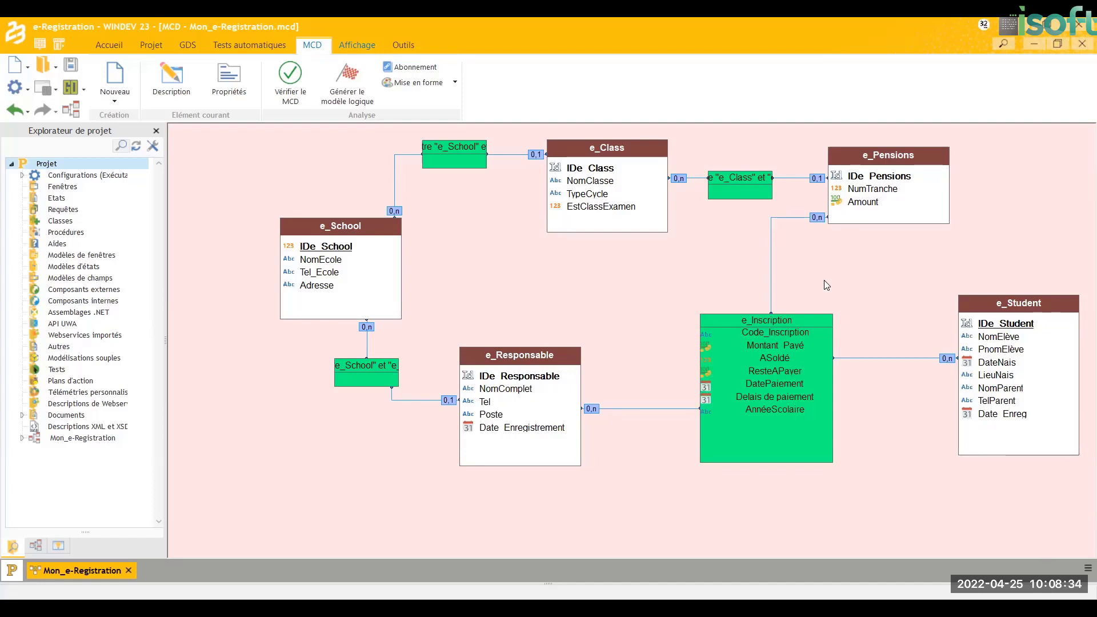
- Run the verification of the conceptual data model and dismiss its report
{"action": "left_click", "coordinate": [771, 219]}
{"action": "left_click", "coordinate": [291, 80]}
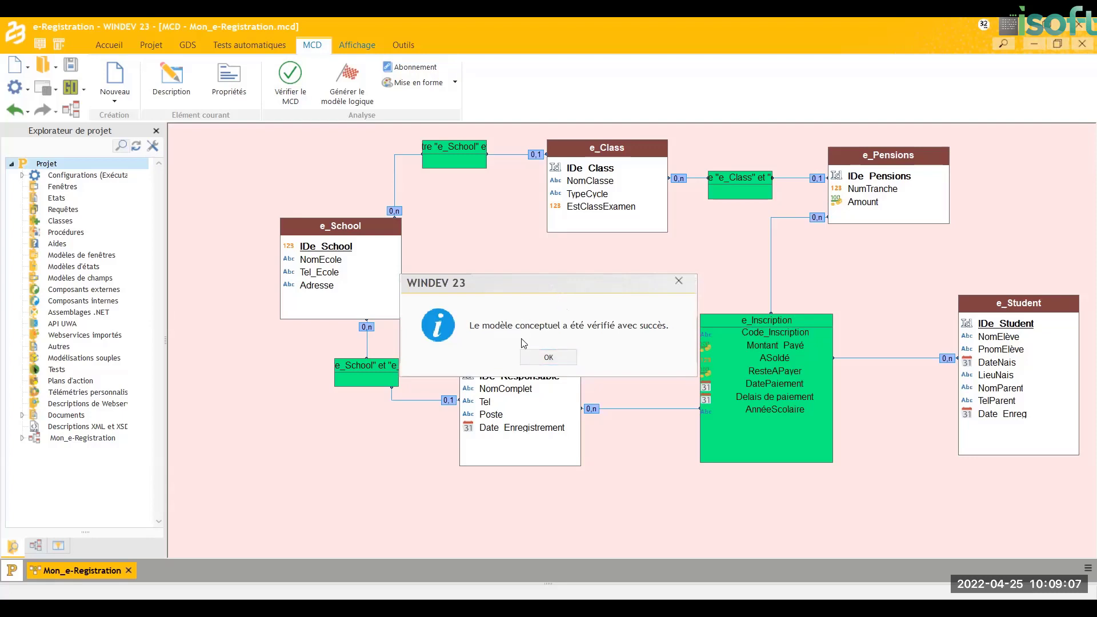
{"action": "left_click", "coordinate": [564, 357]}
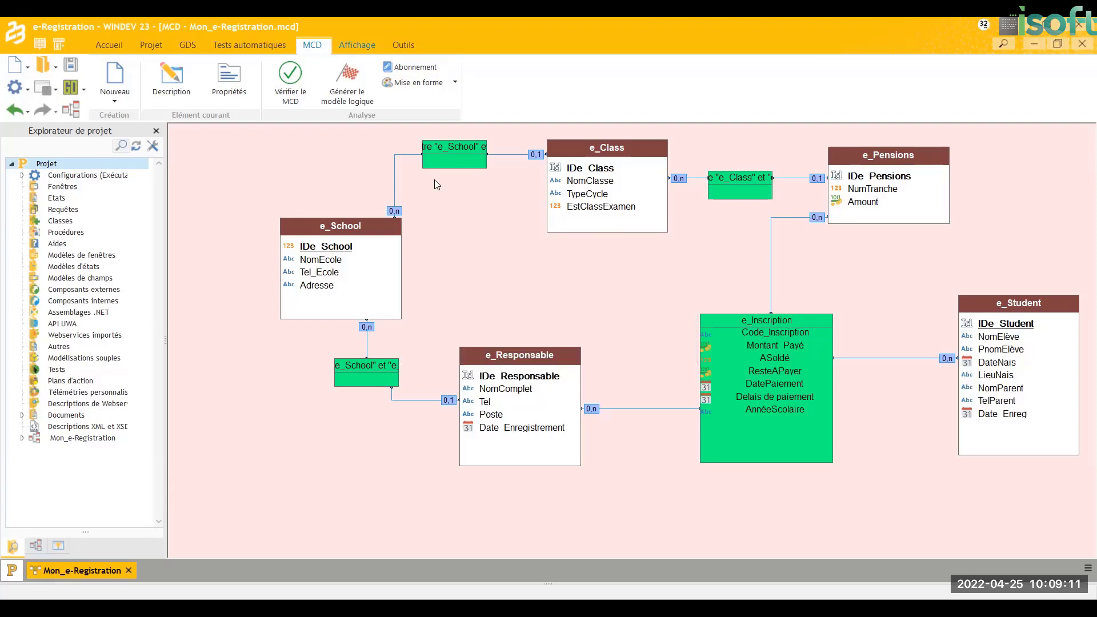
- Set up logical model generation into Mon_e-Registration.wda with the analysis's logical model reinitialised, link captions off, and HFSQL Classic files
{"action": "left_click", "coordinate": [354, 96]}
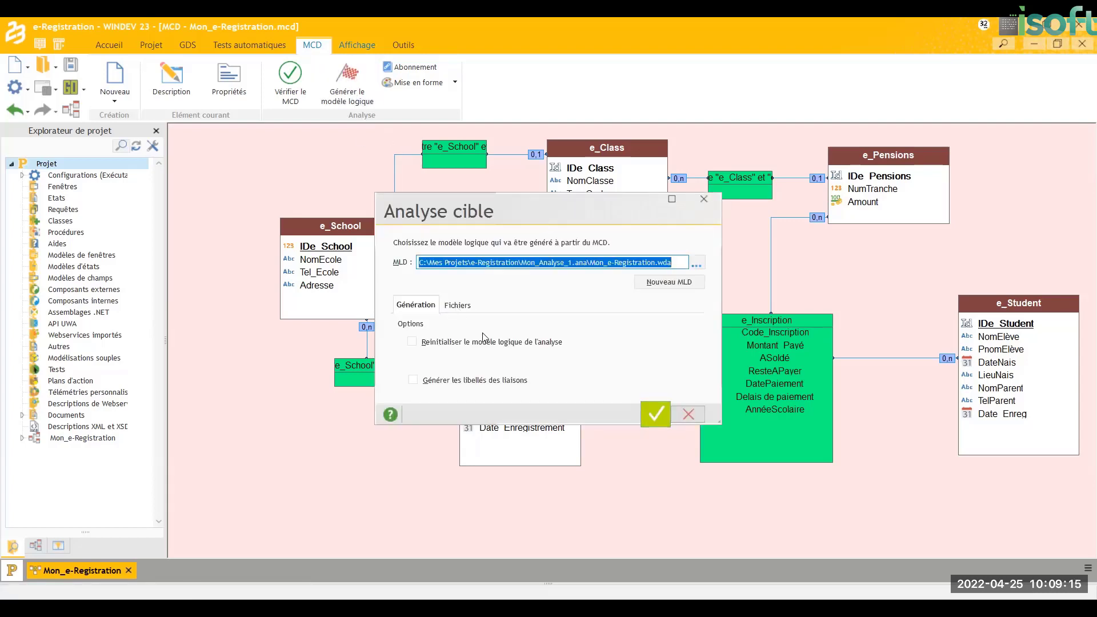
{"action": "left_click", "coordinate": [457, 343]}
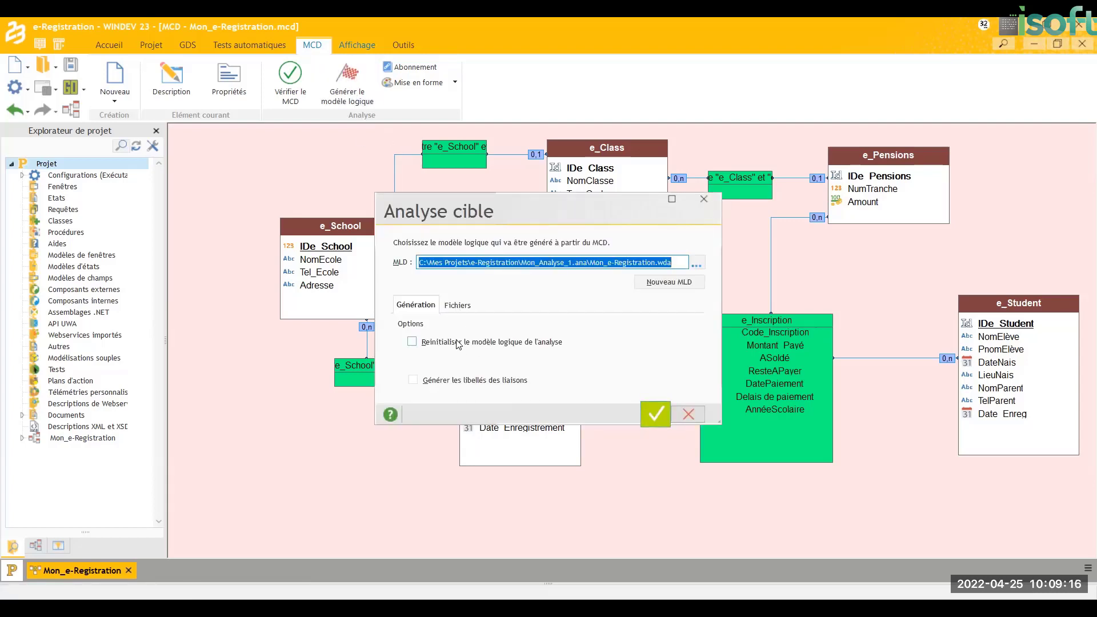
{"action": "left_click", "coordinate": [463, 384]}
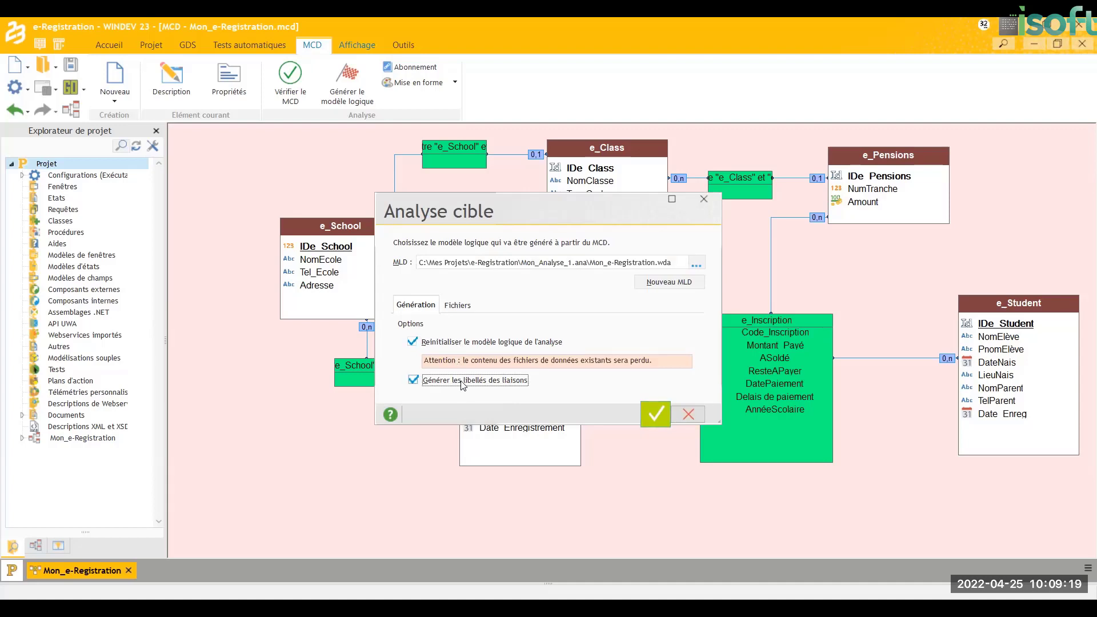
{"action": "left_click", "coordinate": [462, 384]}
{"action": "left_click", "coordinate": [459, 307]}
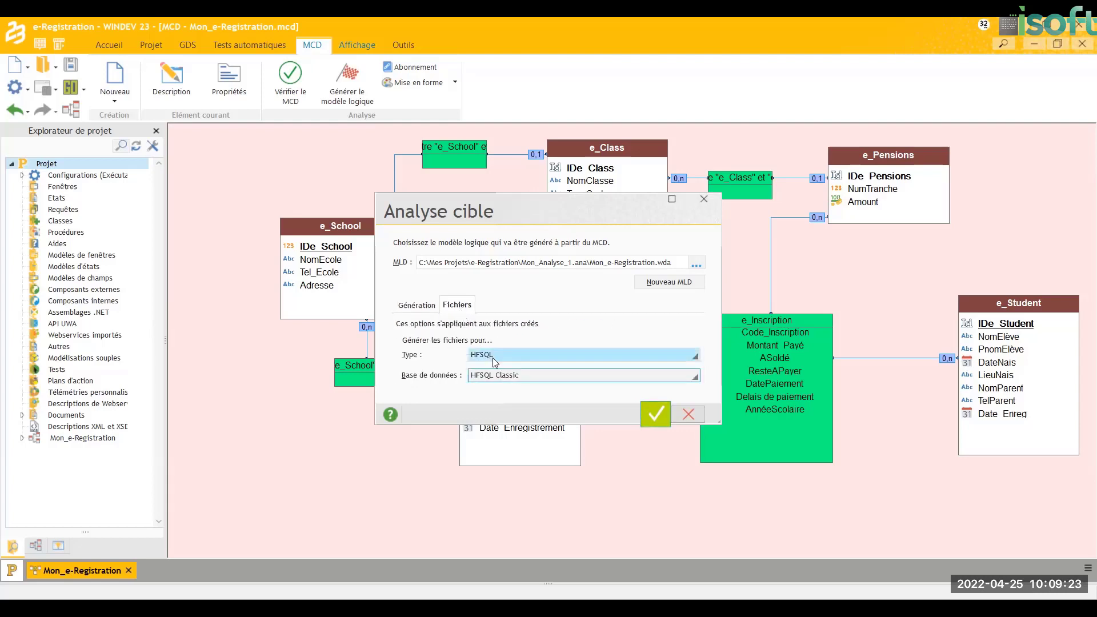
{"action": "left_click", "coordinate": [516, 376]}
{"action": "left_click", "coordinate": [516, 375]}
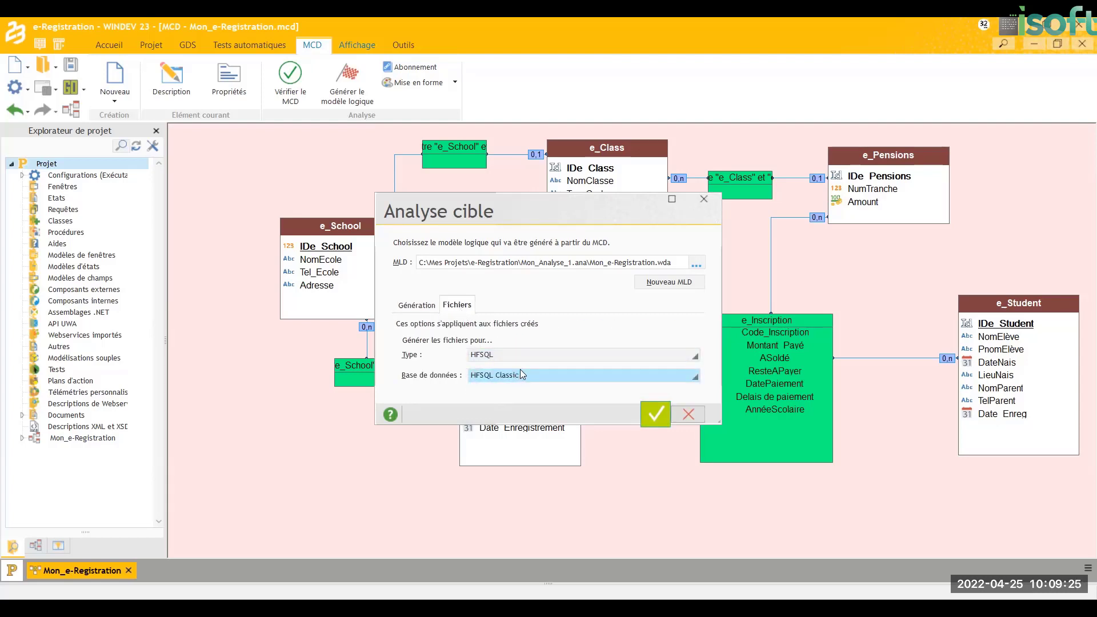
{"action": "left_click", "coordinate": [424, 307]}
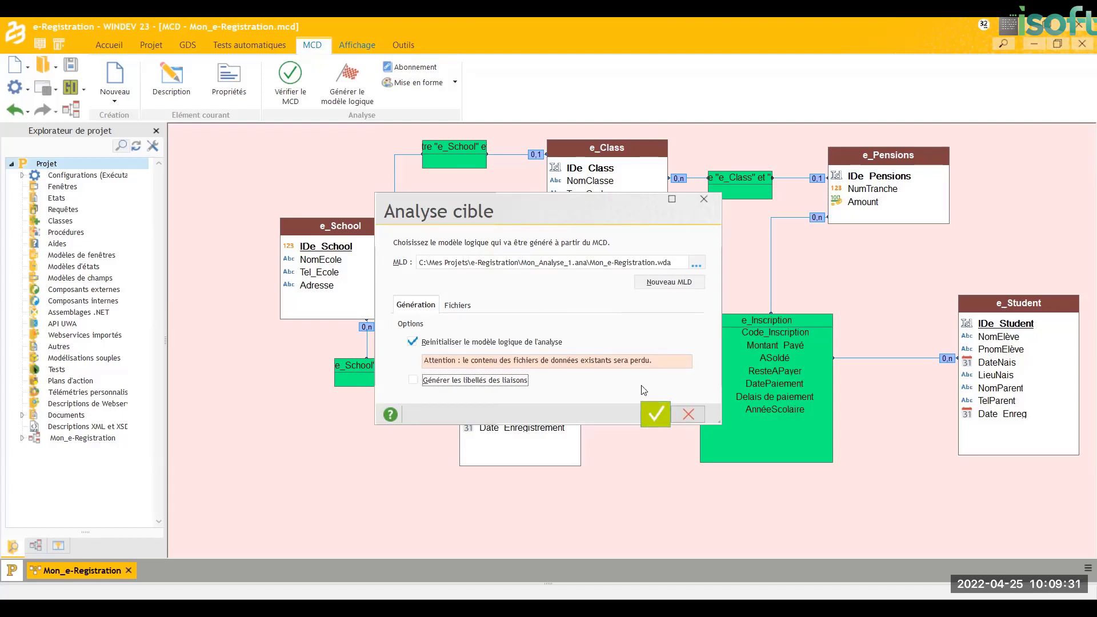
- Generate the logical model from the MCD and save the Mon_e-Registration.wda analysis
{"action": "left_click", "coordinate": [653, 410]}
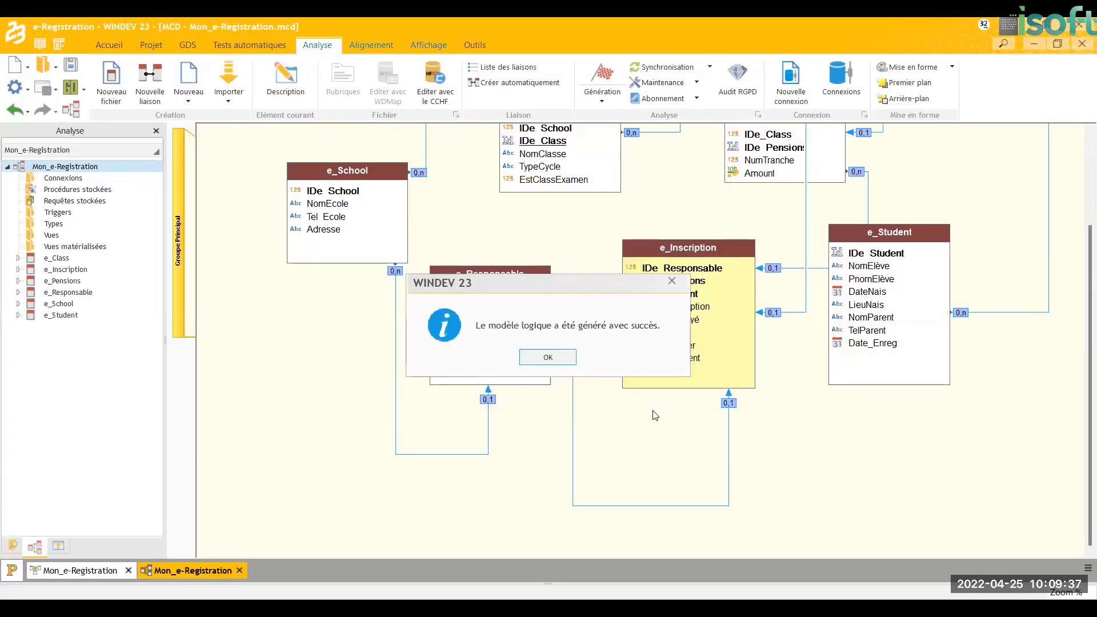
{"action": "left_click", "coordinate": [536, 356]}
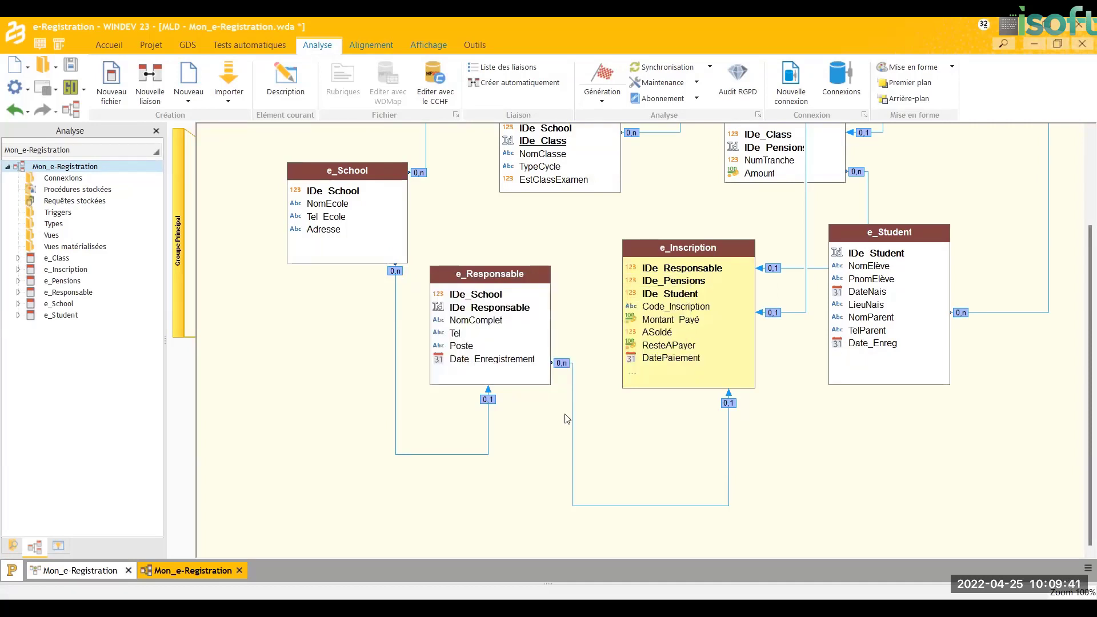
{"action": "key", "text": "ctrl+s"}
- Move e_School toward the diagram's upper-left corner and straighten its link to e_Class into a horizontal line
{"action": "scroll", "coordinate": [543, 428], "scroll_direction": "up", "scroll_amount": 3}
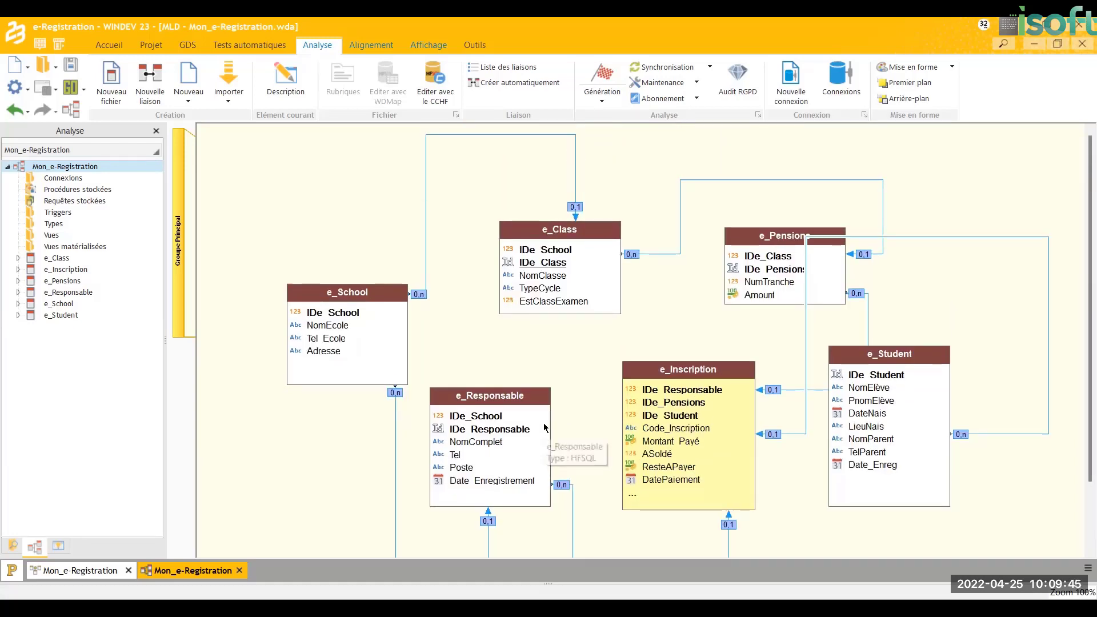
{"action": "left_click", "coordinate": [370, 295]}
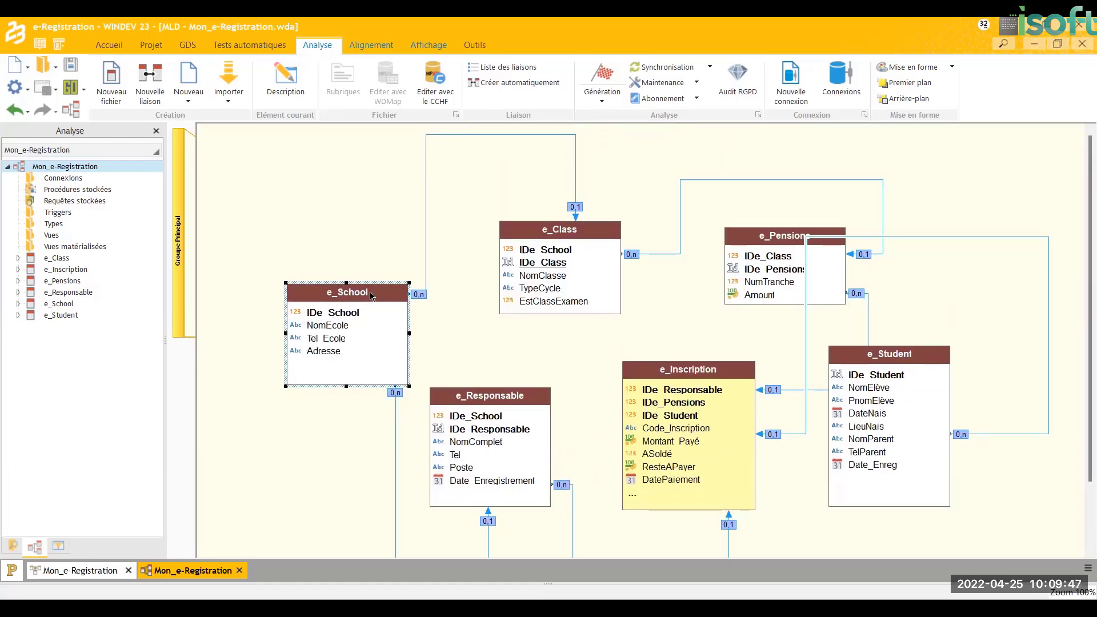
{"action": "left_click_drag", "start_coordinate": [370, 295], "coordinate": [285, 184]}
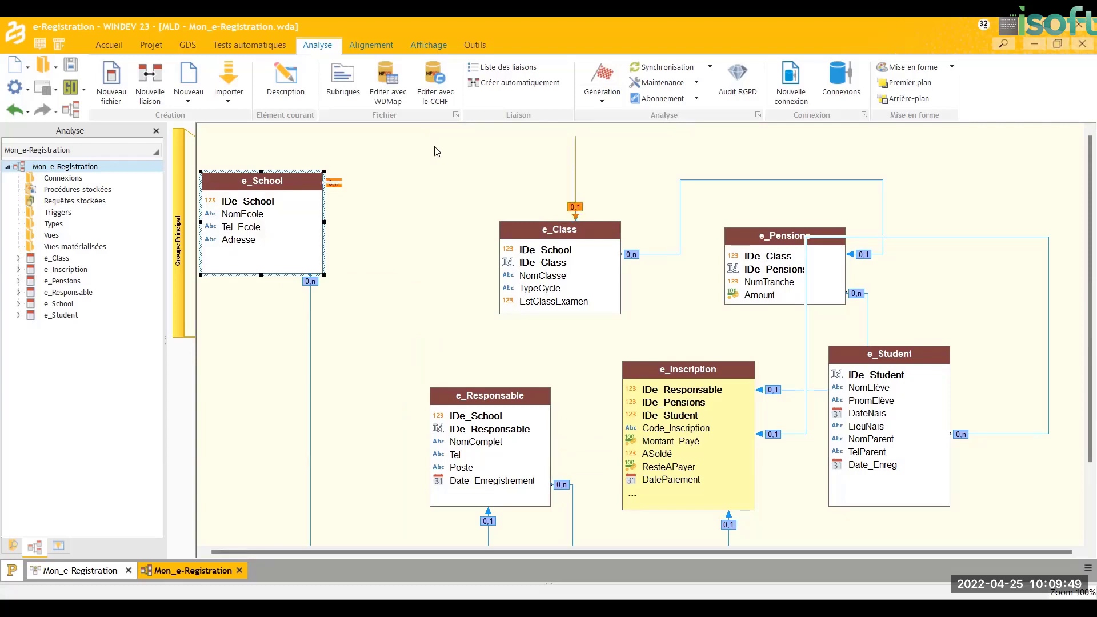
{"action": "left_click_drag", "start_coordinate": [448, 139], "coordinate": [433, 262]}
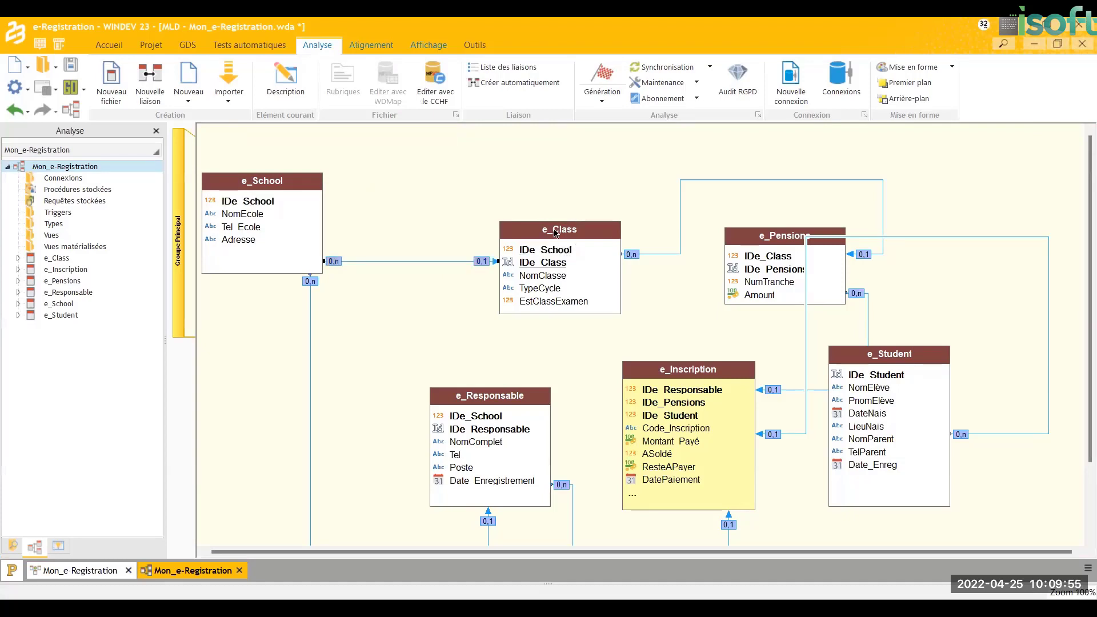
- Move e_Class up and slightly left, roughly level with e_School, and save the analysis
{"action": "left_click_drag", "start_coordinate": [536, 250], "coordinate": [537, 188]}
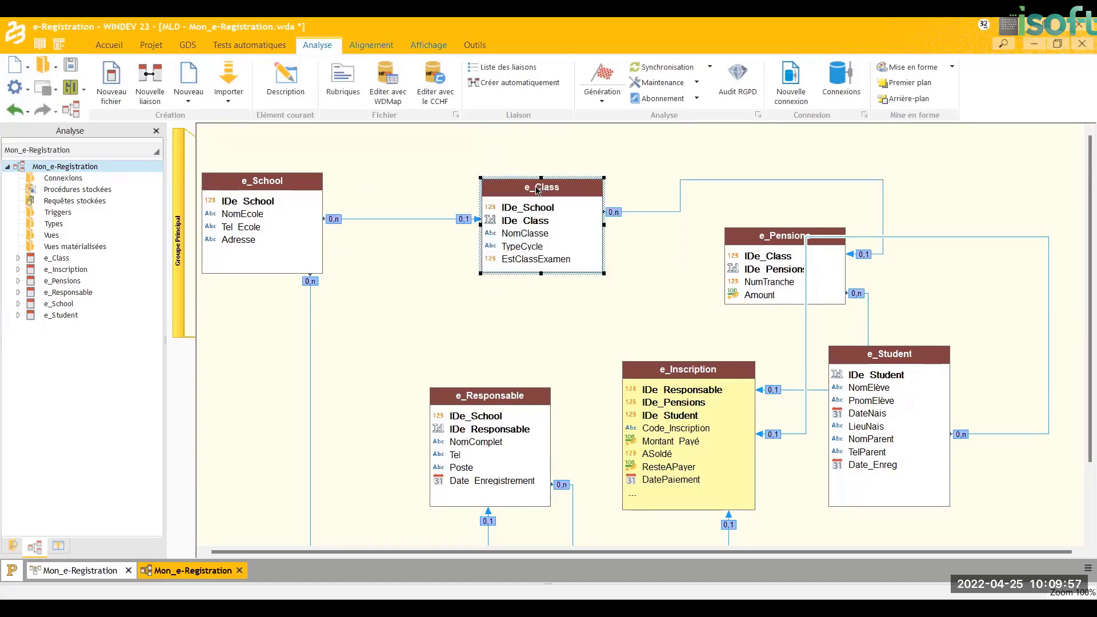
{"action": "left_click", "coordinate": [633, 268]}
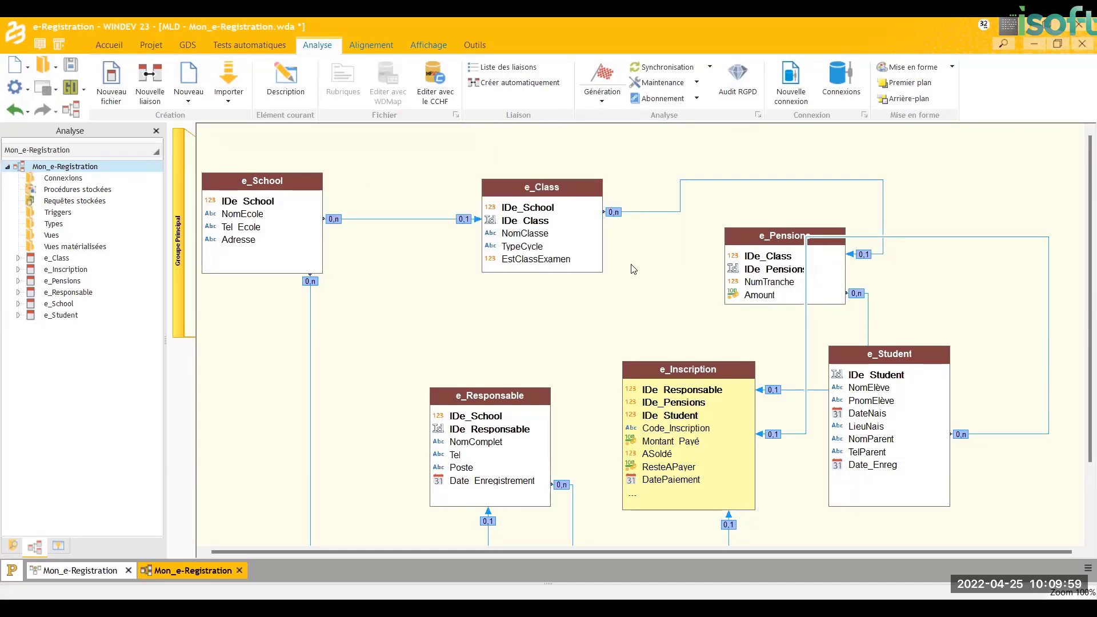
{"action": "key", "text": "ctrl+s"}
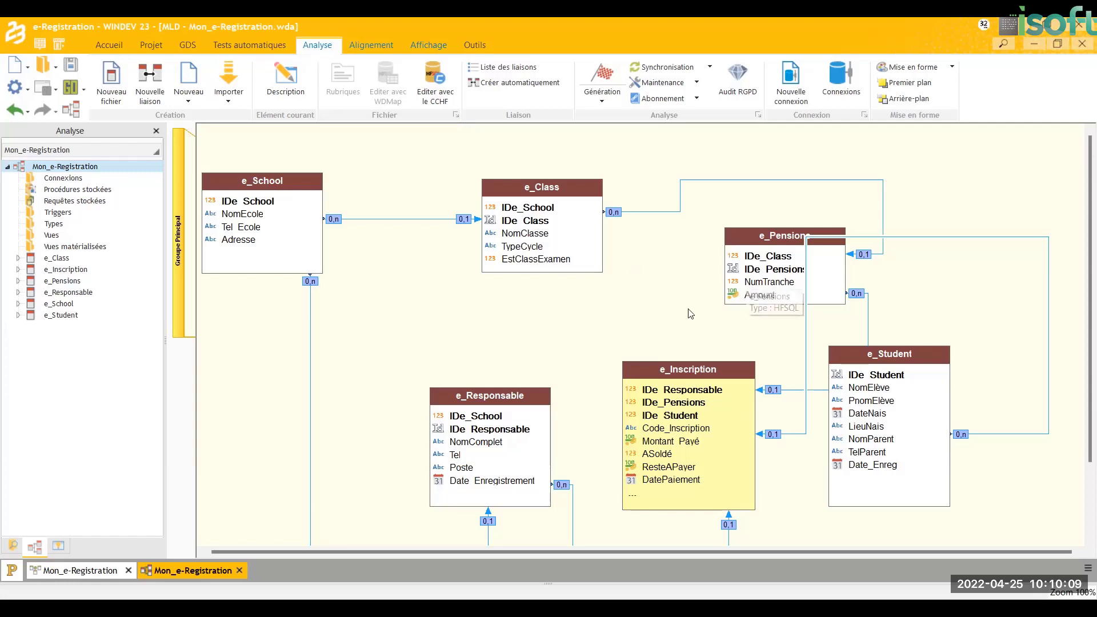
- Reroute the link between e_School and e_Responsable so it enters e_Responsable from its left side
{"action": "scroll", "coordinate": [689, 315], "scroll_direction": "down", "scroll_amount": 2}
{"action": "scroll", "coordinate": [688, 315], "scroll_direction": "down", "scroll_amount": 2}
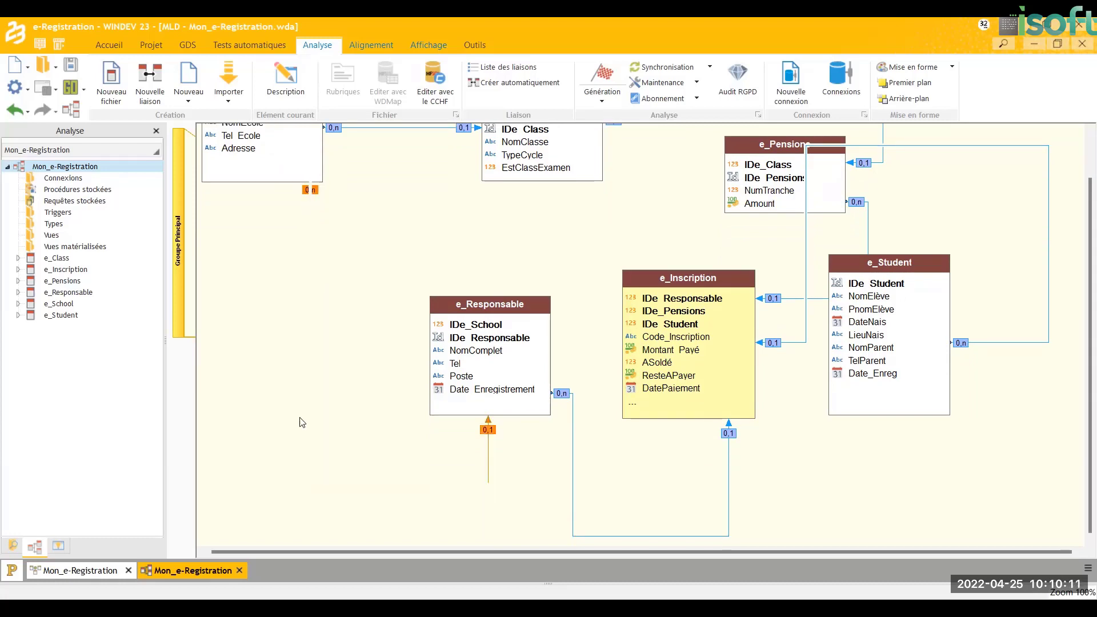
{"action": "left_click", "coordinate": [341, 485]}
{"action": "left_click_drag", "start_coordinate": [341, 484], "coordinate": [322, 328]}
- Move e_Responsable left and slightly up to widen the gap to e_Inscription
{"action": "left_click", "coordinate": [434, 303]}
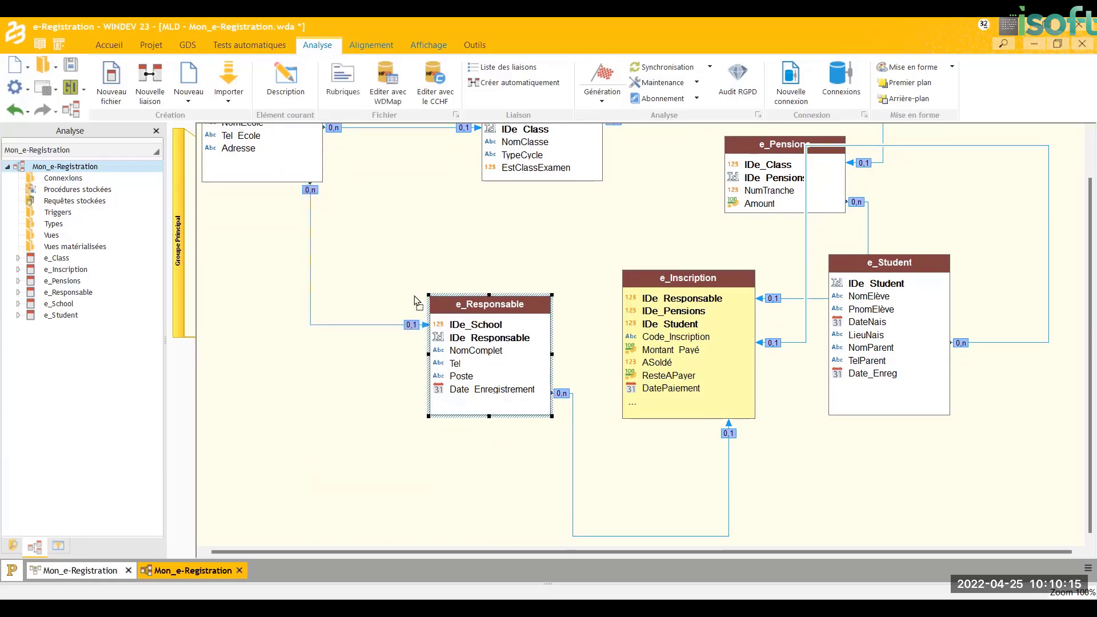
{"action": "key", "text": "Delete"}
{"action": "key", "text": "ctrl+z"}
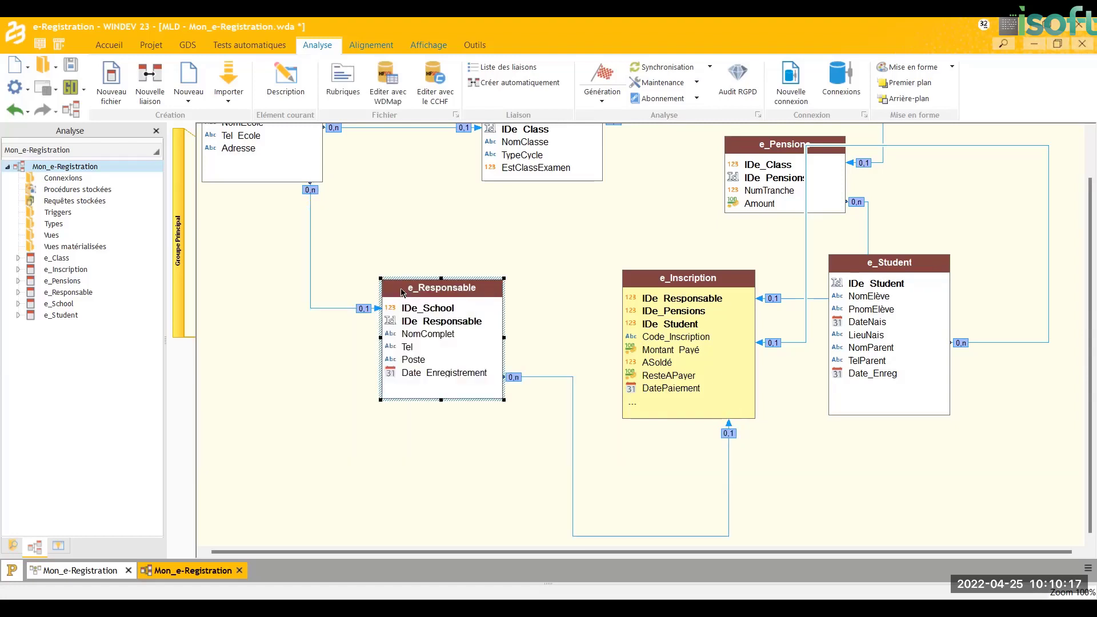
{"action": "key", "text": "Delete"}
{"action": "key", "text": "ctrl+z"}
{"action": "left_click", "coordinate": [512, 287]}
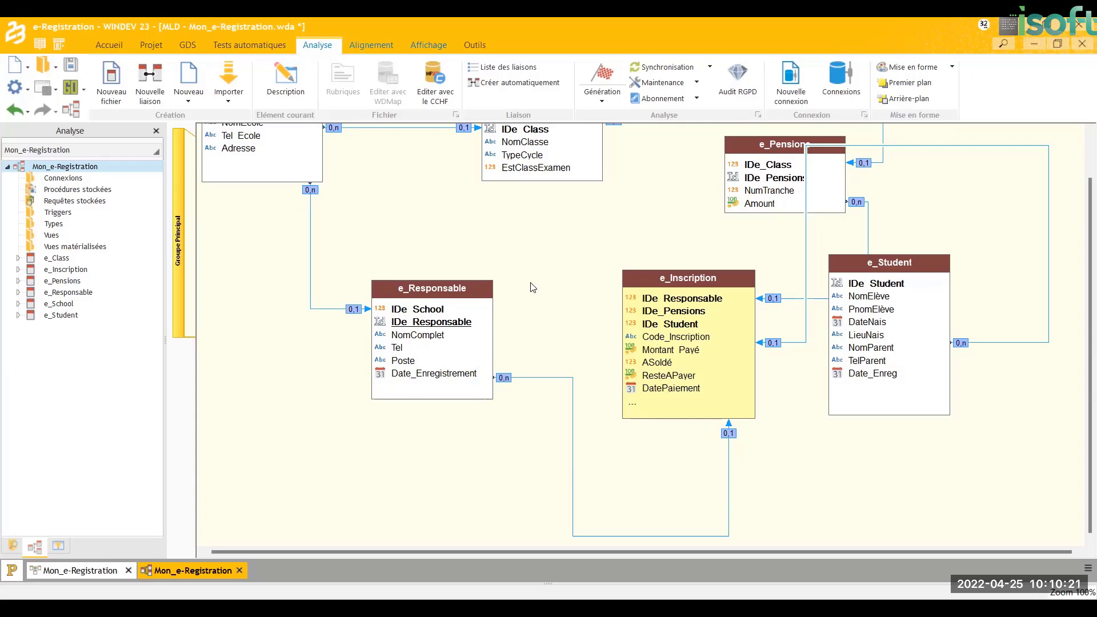
- Lower the raised segment of the e_Class to e_Pensions link so it runs straight out from e_Class
{"action": "scroll", "coordinate": [540, 292], "scroll_direction": "up", "scroll_amount": 2}
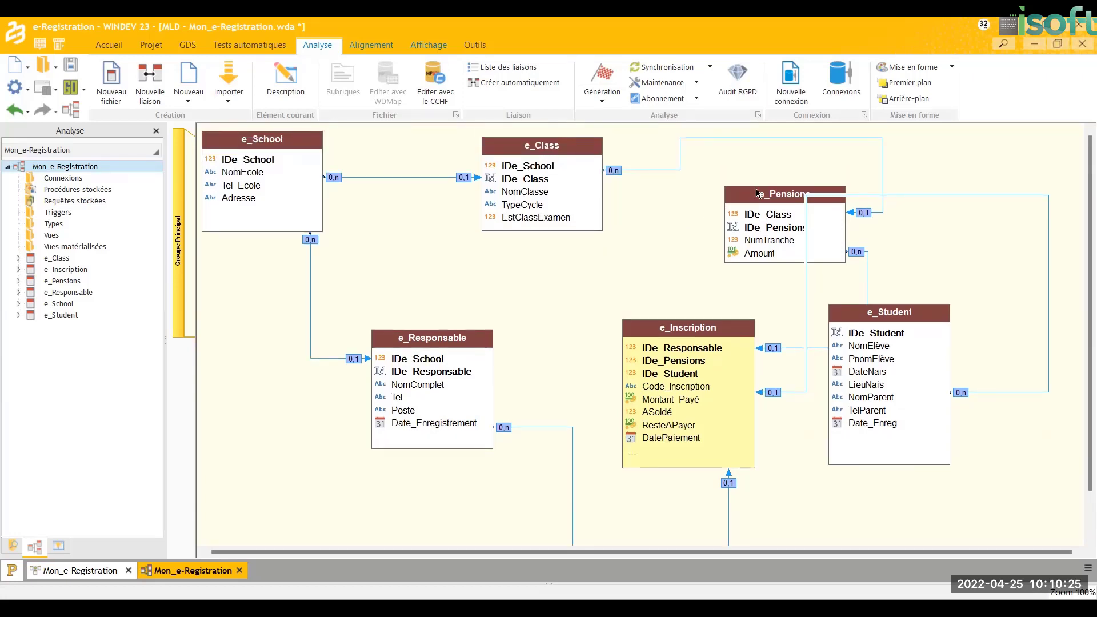
{"action": "left_click", "coordinate": [731, 138]}
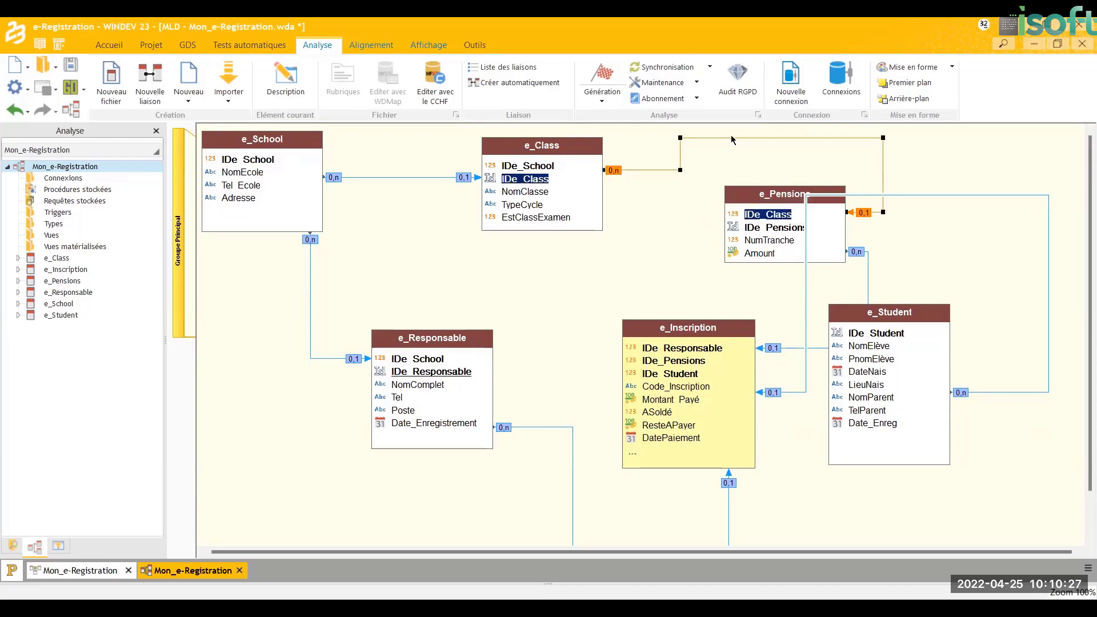
{"action": "left_click_drag", "start_coordinate": [731, 137], "coordinate": [726, 169]}
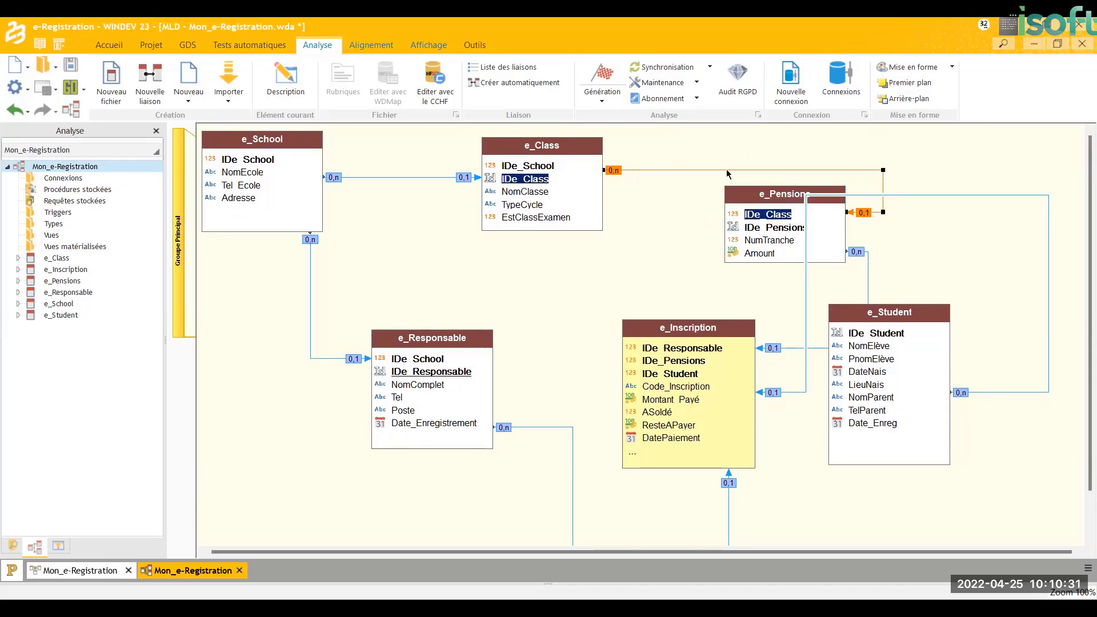
- Move e_Pensions up and slightly right, roughly level with e_Class, so the link between them runs straight
{"action": "left_click_drag", "start_coordinate": [727, 173], "coordinate": [765, 153]}
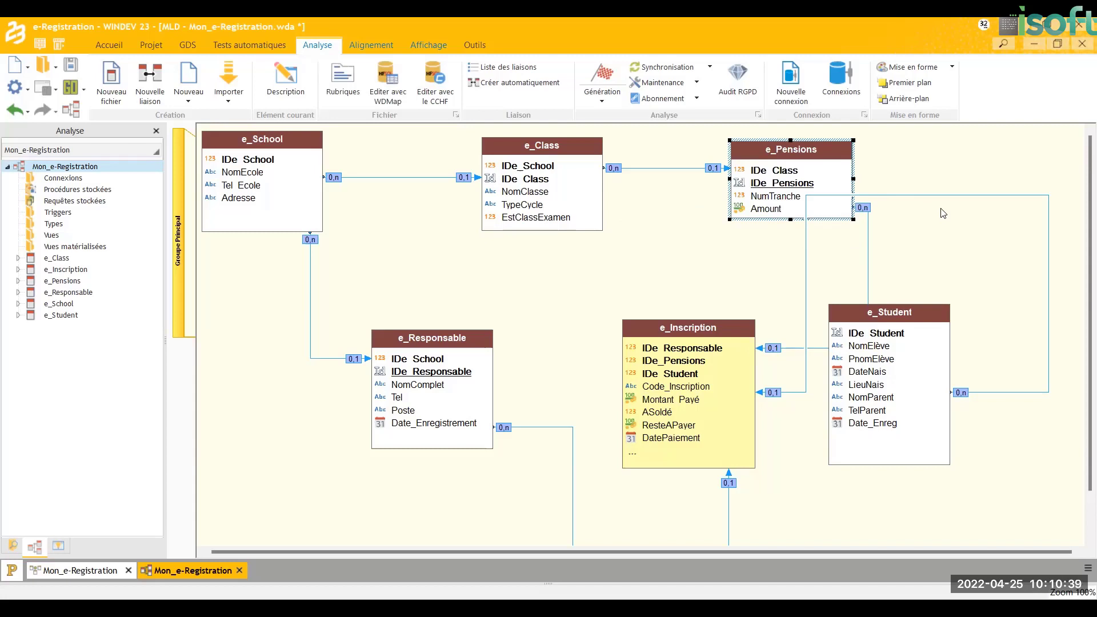
- Reroute the link between e_Responsable and e_Inscription so it runs straight into e_Inscription's left side, slightly higher on both files
{"action": "scroll", "coordinate": [942, 217], "scroll_direction": "down", "scroll_amount": 2}
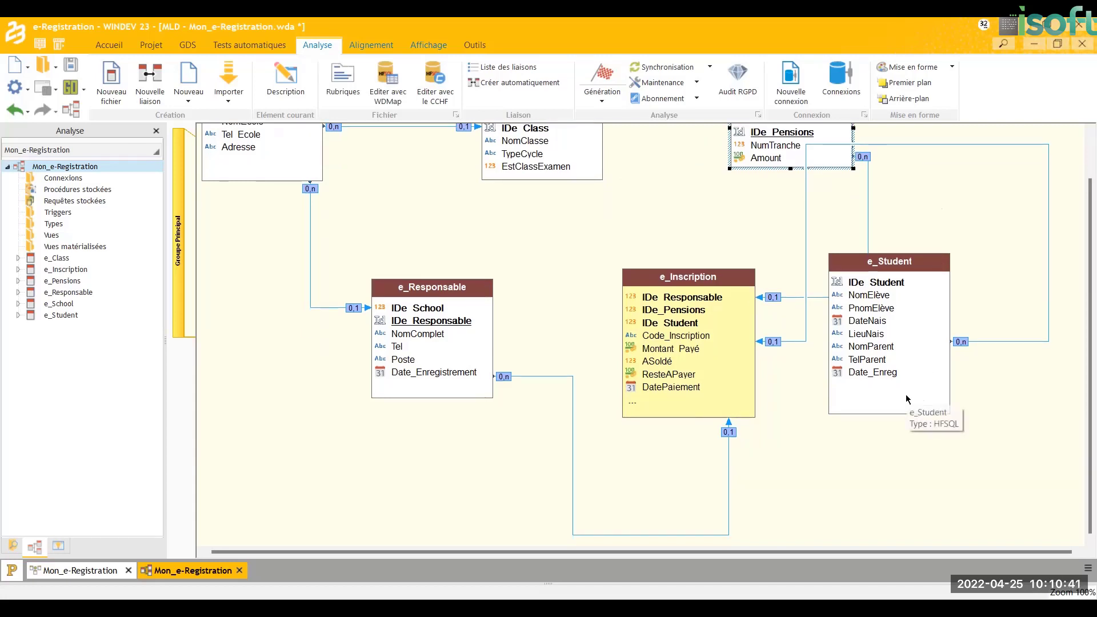
{"action": "left_click", "coordinate": [679, 536]}
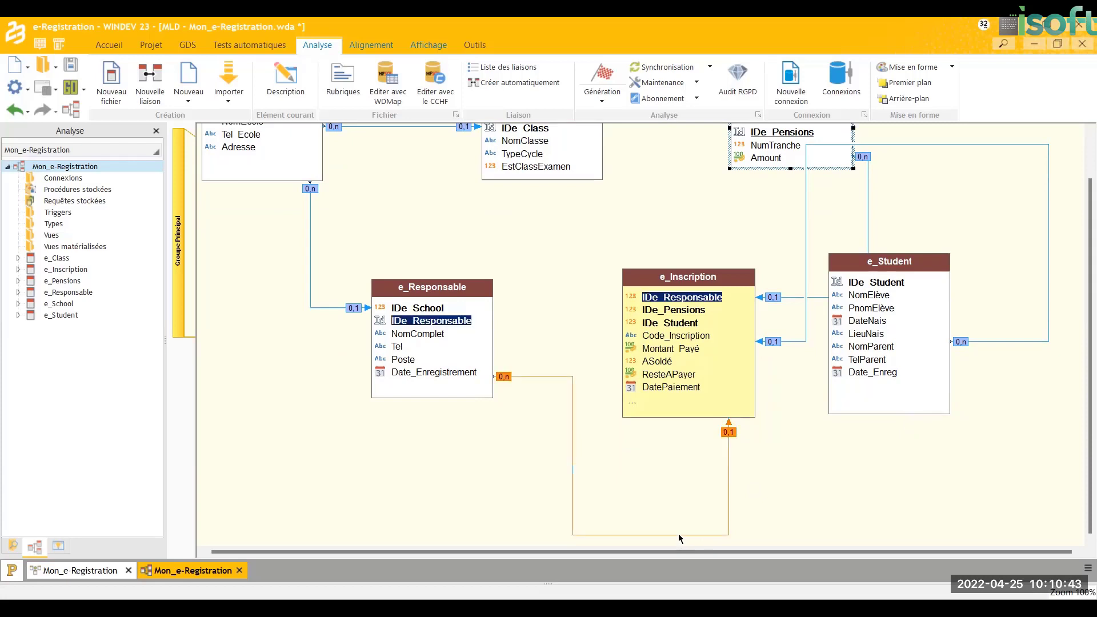
{"action": "left_click_drag", "start_coordinate": [678, 533], "coordinate": [642, 378]}
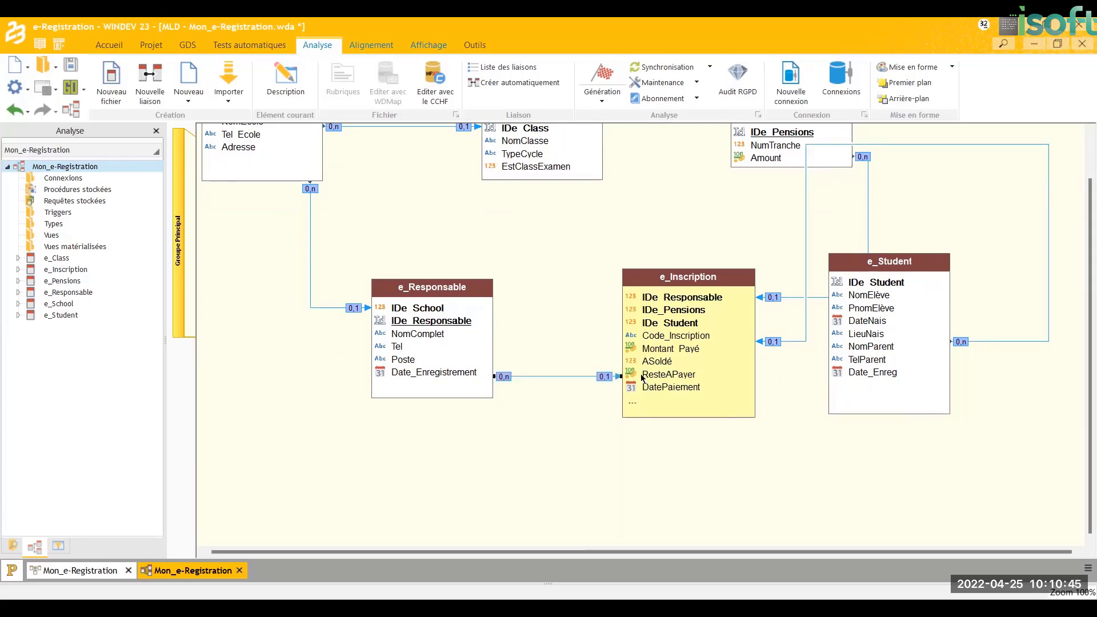
{"action": "left_click", "coordinate": [564, 376]}
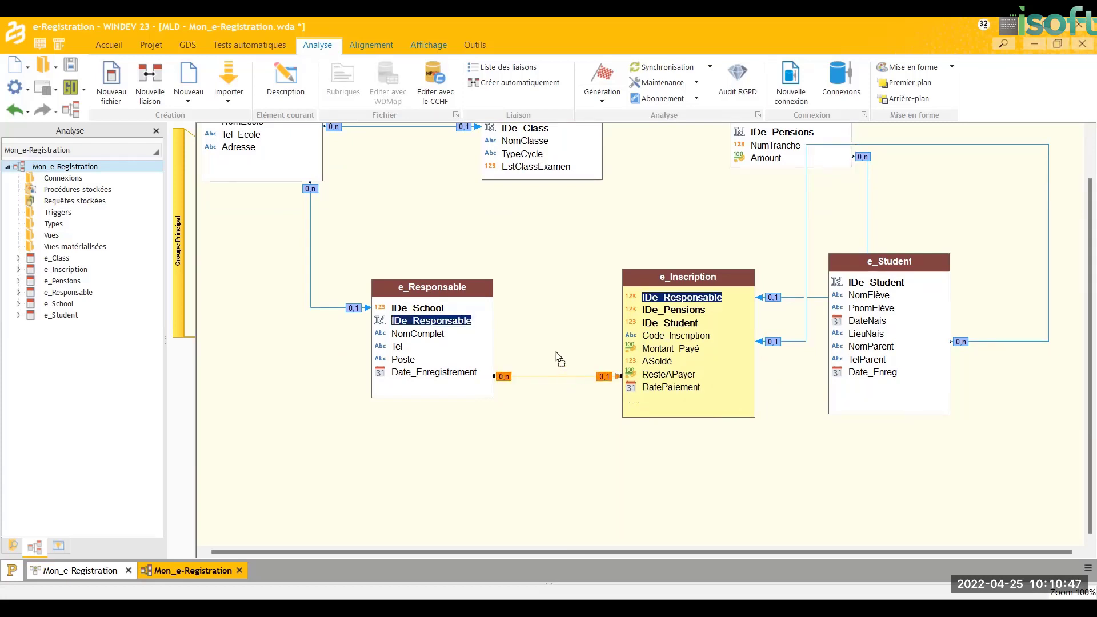
{"action": "left_click_drag", "start_coordinate": [556, 353], "coordinate": [556, 351]}
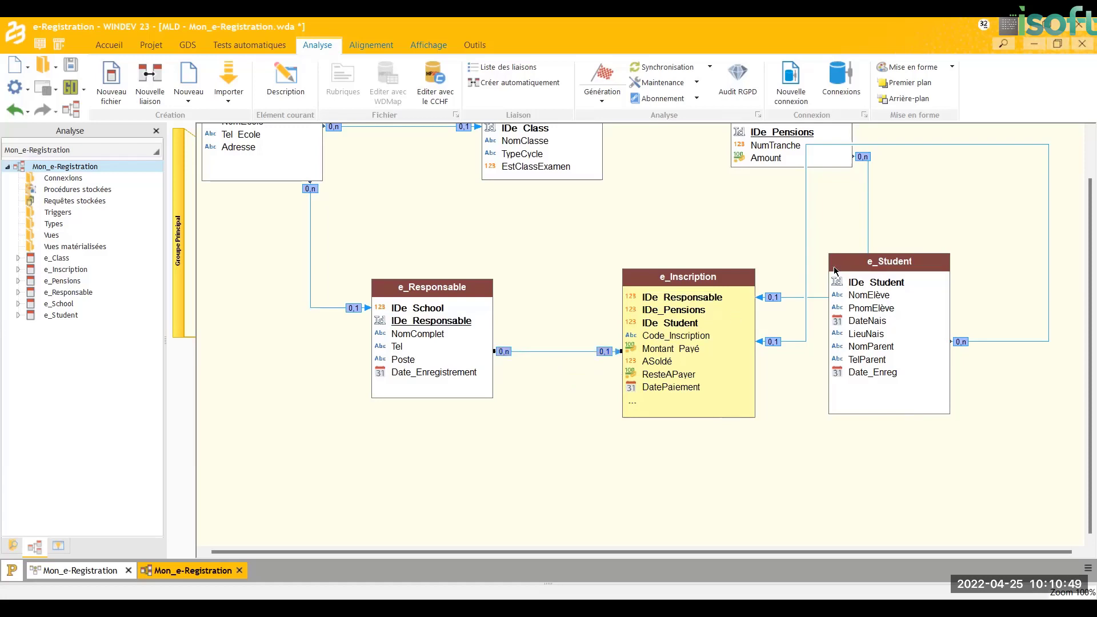
- Reroute the e_Pensions to e_Inscription link so it leaves e_Pensions on the left and enters e_Inscription from above
{"action": "left_click", "coordinate": [869, 225]}
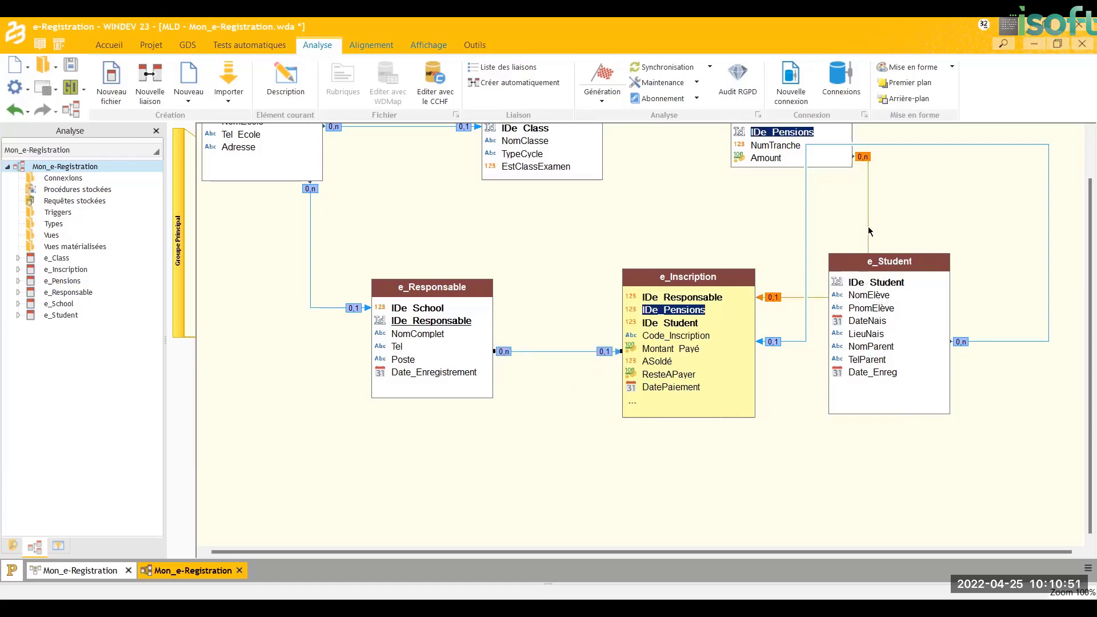
{"action": "left_click_drag", "start_coordinate": [868, 226], "coordinate": [667, 227]}
- Move e_Student right and slightly up, and reroute its link straight from its left side to e_Inscription's right side
{"action": "left_click", "coordinate": [932, 144]}
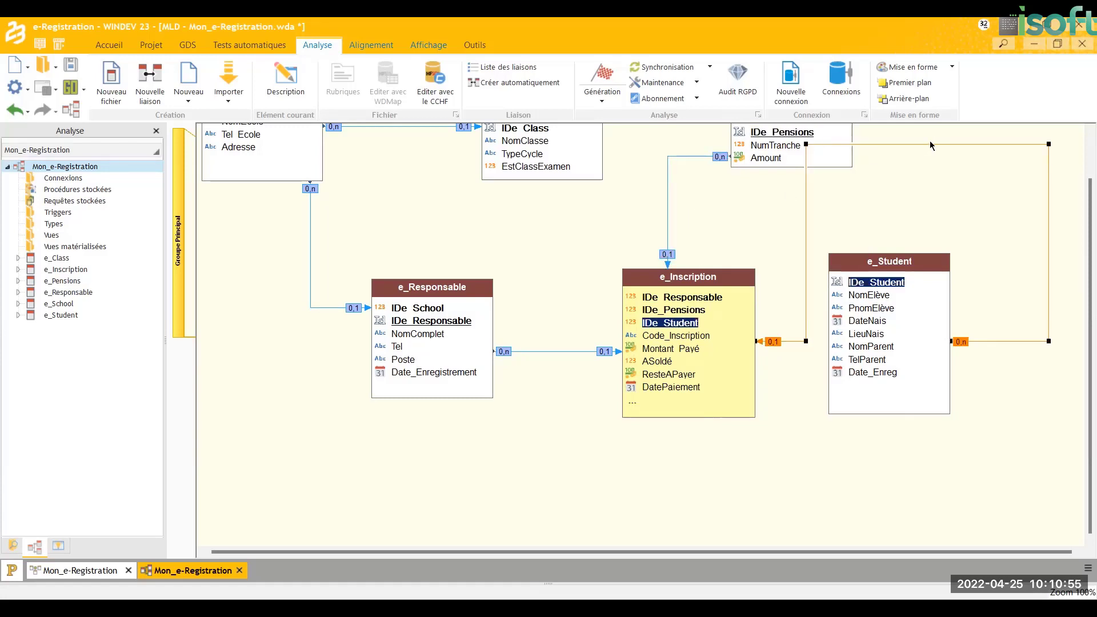
{"action": "left_click_drag", "start_coordinate": [928, 143], "coordinate": [928, 139]}
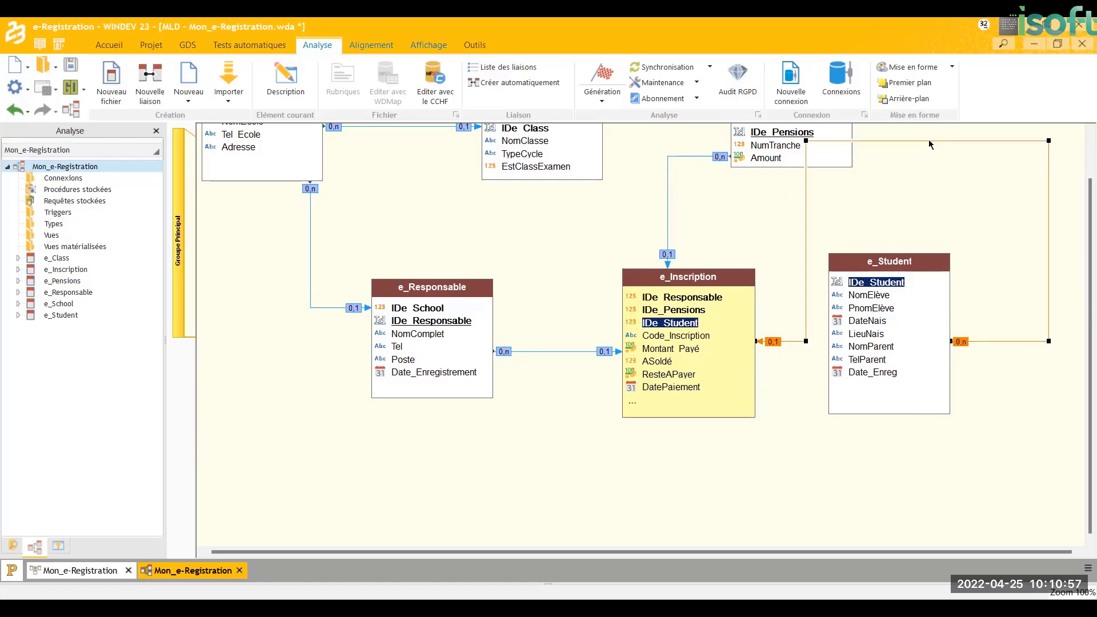
{"action": "left_click_drag", "start_coordinate": [889, 312], "coordinate": [887, 311]}
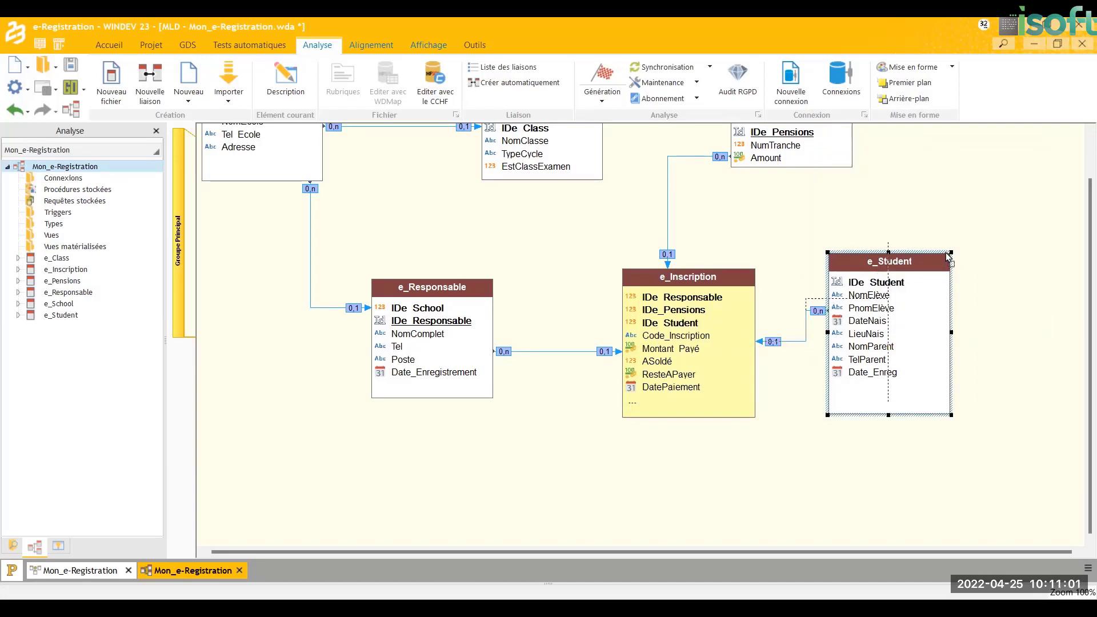
{"action": "left_click_drag", "start_coordinate": [883, 273], "coordinate": [943, 261]}
{"action": "left_click_drag", "start_coordinate": [850, 301], "coordinate": [856, 342]}
- Extend e_Inscription downward to show all its fields, move it slightly up, and save the analysis
{"action": "left_click", "coordinate": [703, 409]}
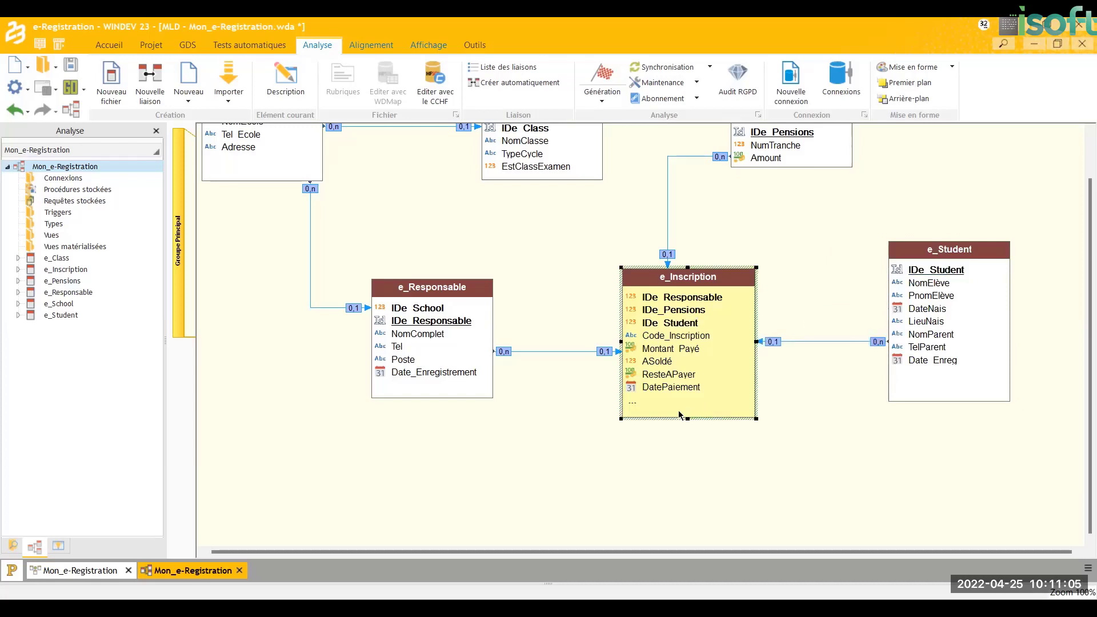
{"action": "left_click_drag", "start_coordinate": [688, 419], "coordinate": [688, 467]}
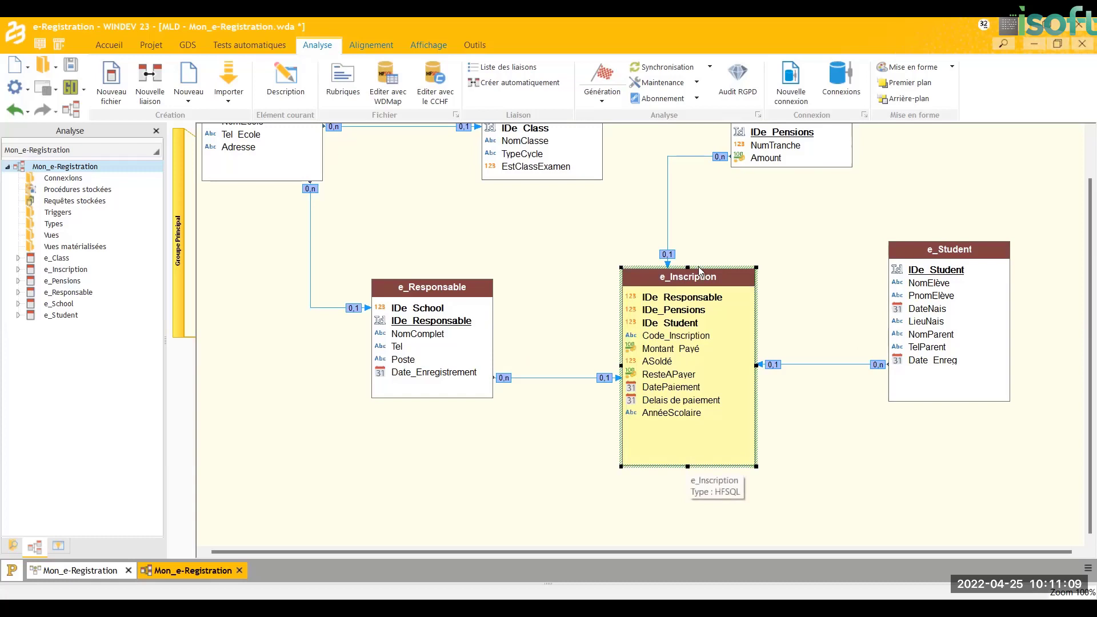
{"action": "left_click_drag", "start_coordinate": [698, 279], "coordinate": [701, 264]}
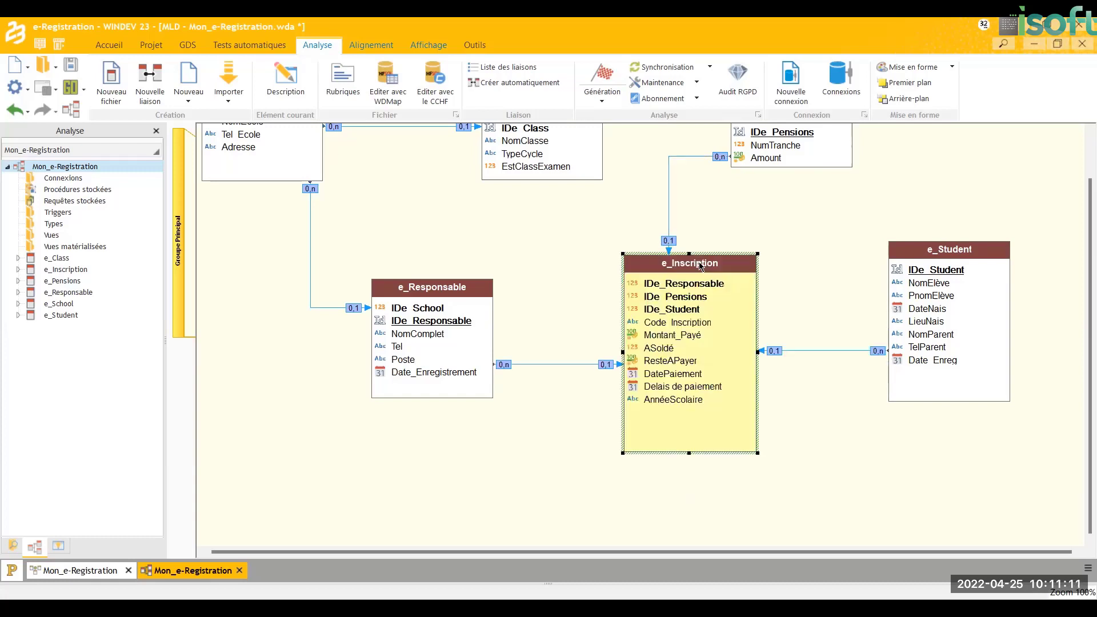
{"action": "left_click", "coordinate": [811, 254]}
{"action": "key", "text": "ctrl+s"}
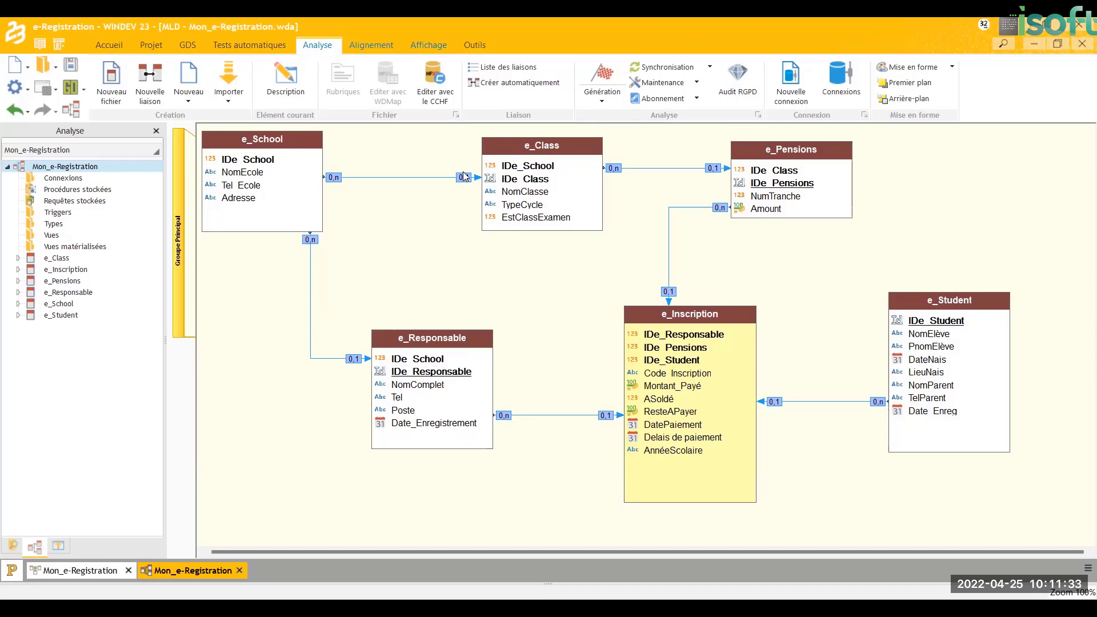
- Make the NomEcole and Tel_Ecole fields of e_School keys with duplicates (Clé avec doublons) and validate the description
{"action": "left_click", "coordinate": [286, 181]}
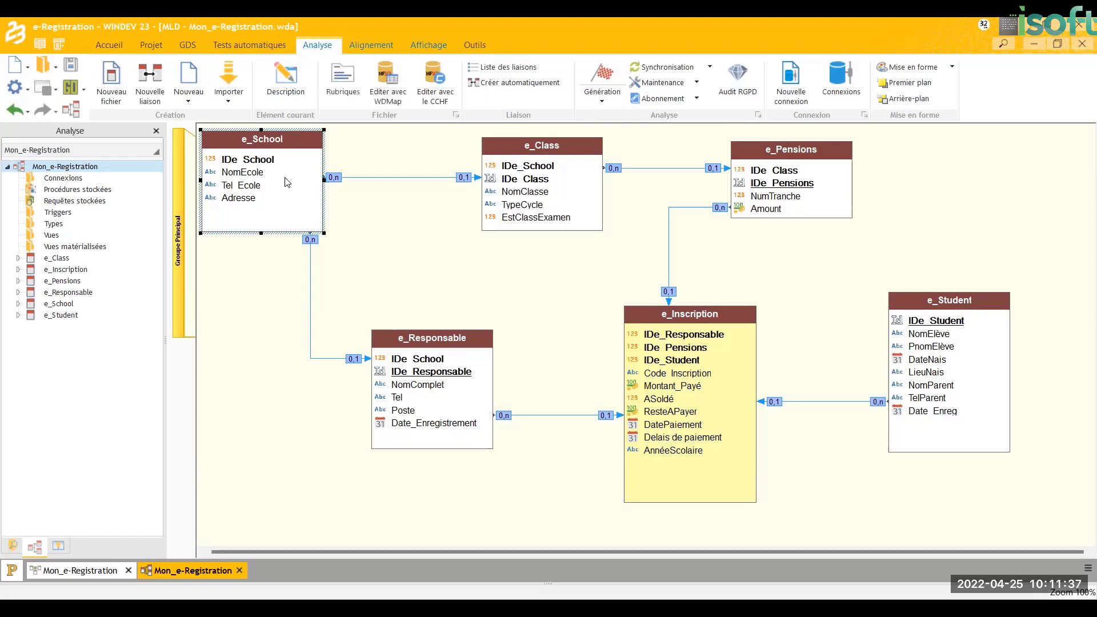
{"action": "double_click", "coordinate": [287, 182]}
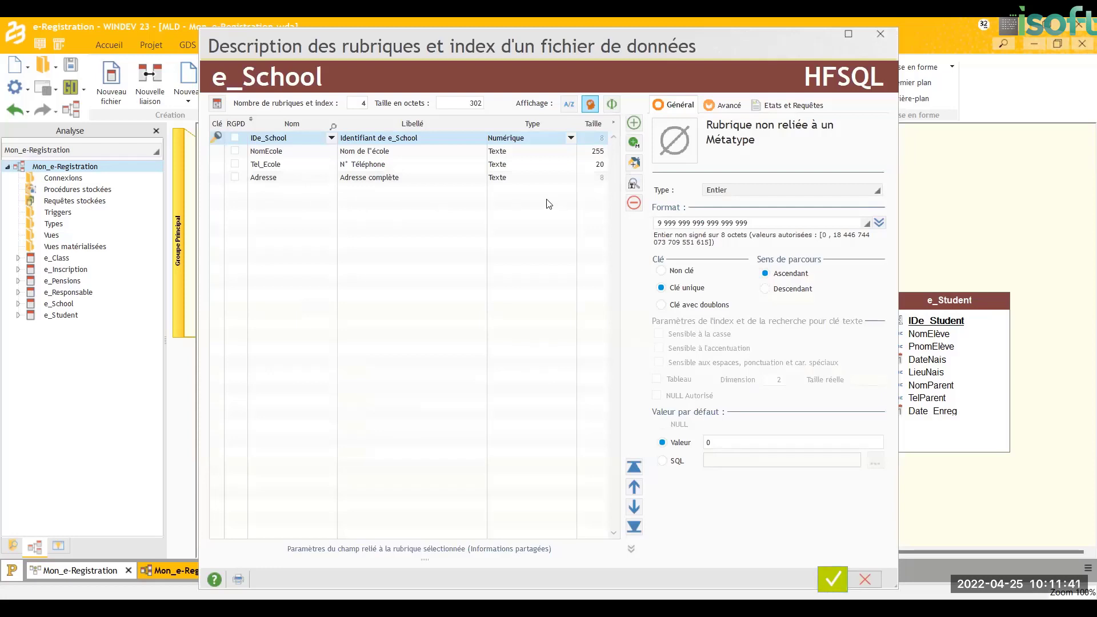
{"action": "left_click", "coordinate": [514, 182]}
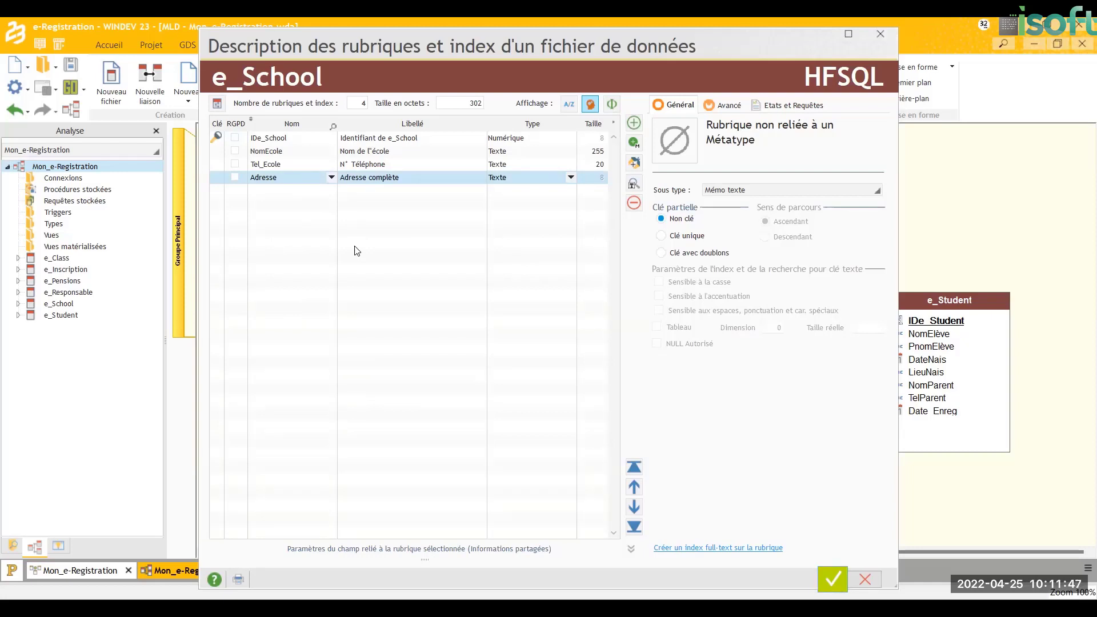
{"action": "left_click", "coordinate": [271, 153]}
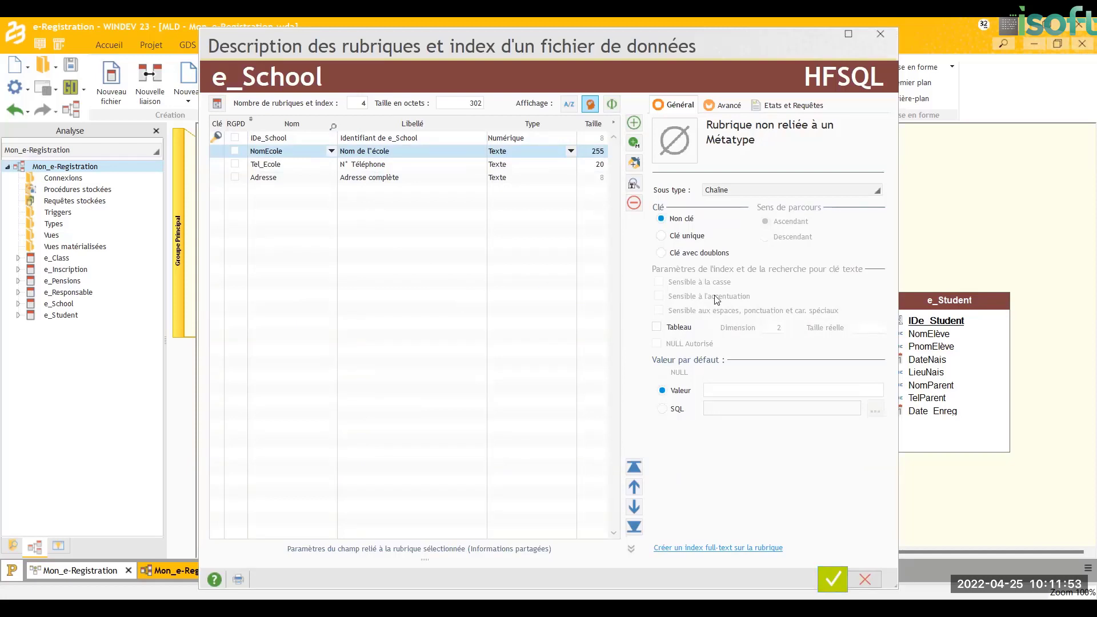
{"action": "left_click", "coordinate": [707, 253]}
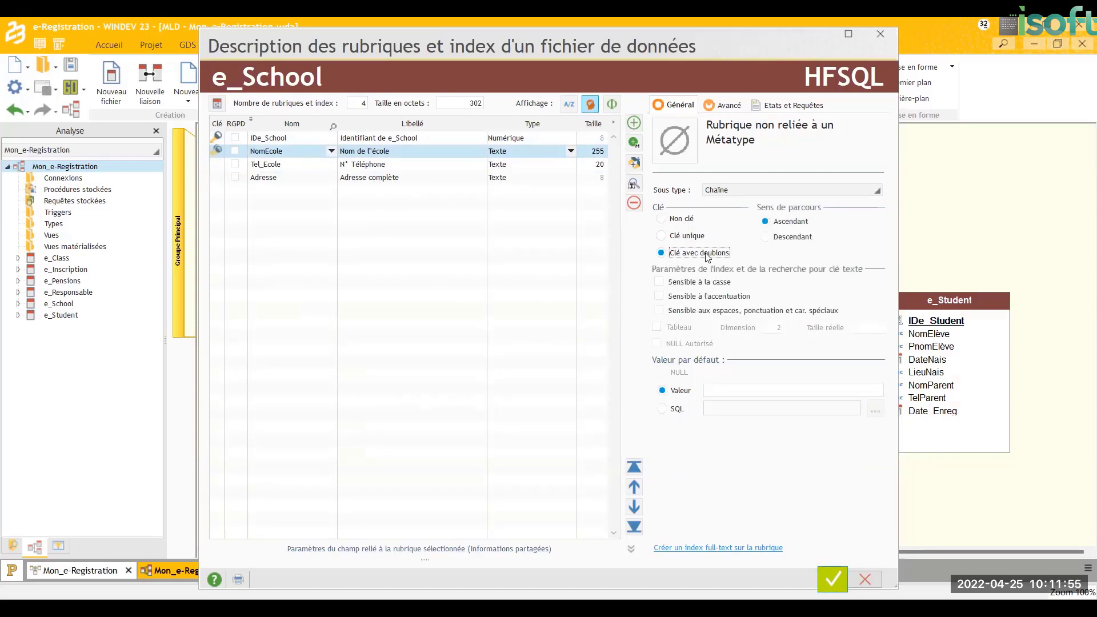
{"action": "left_click", "coordinate": [281, 165]}
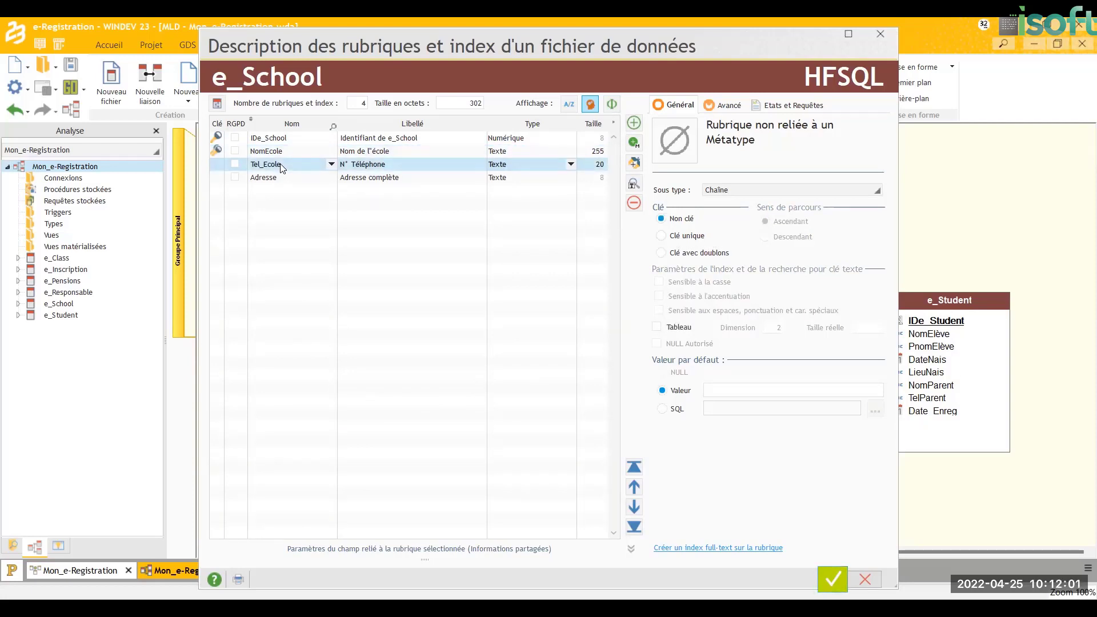
{"action": "left_click", "coordinate": [677, 255]}
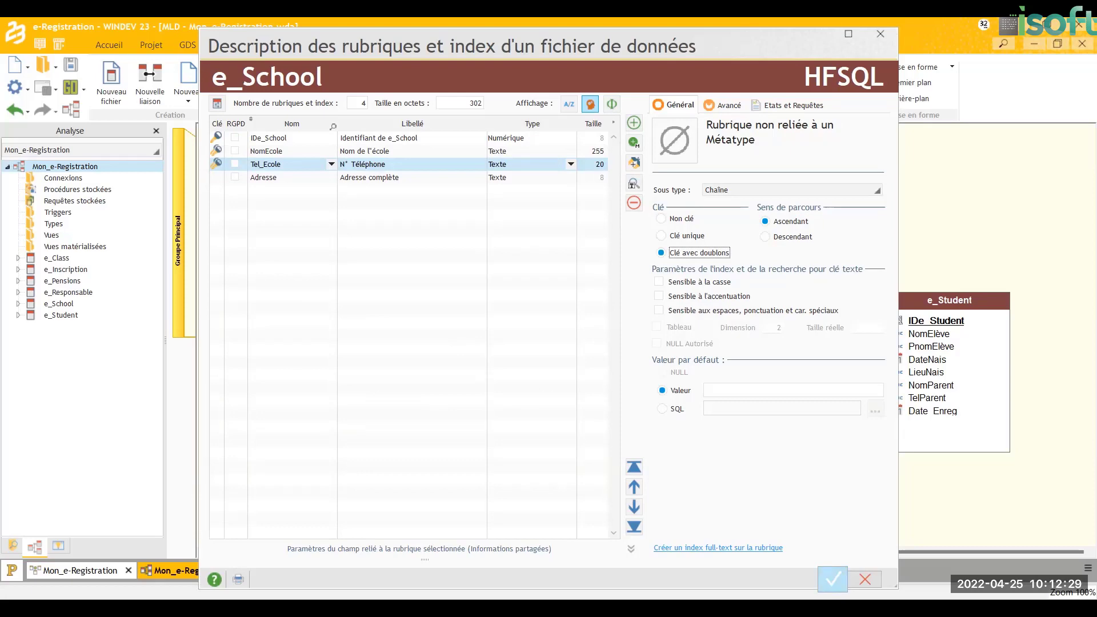
{"action": "left_click", "coordinate": [832, 578]}
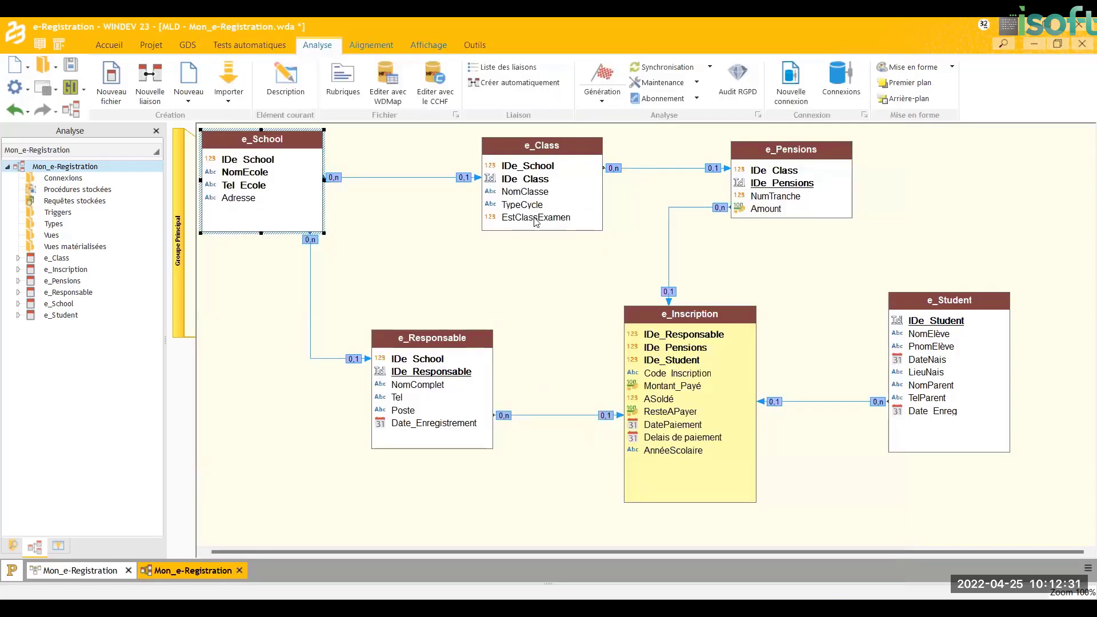
- Make the NomClasse field of e_Class a key with duplicates (Clé avec doublons) and validate the description
{"action": "left_click", "coordinate": [550, 189]}
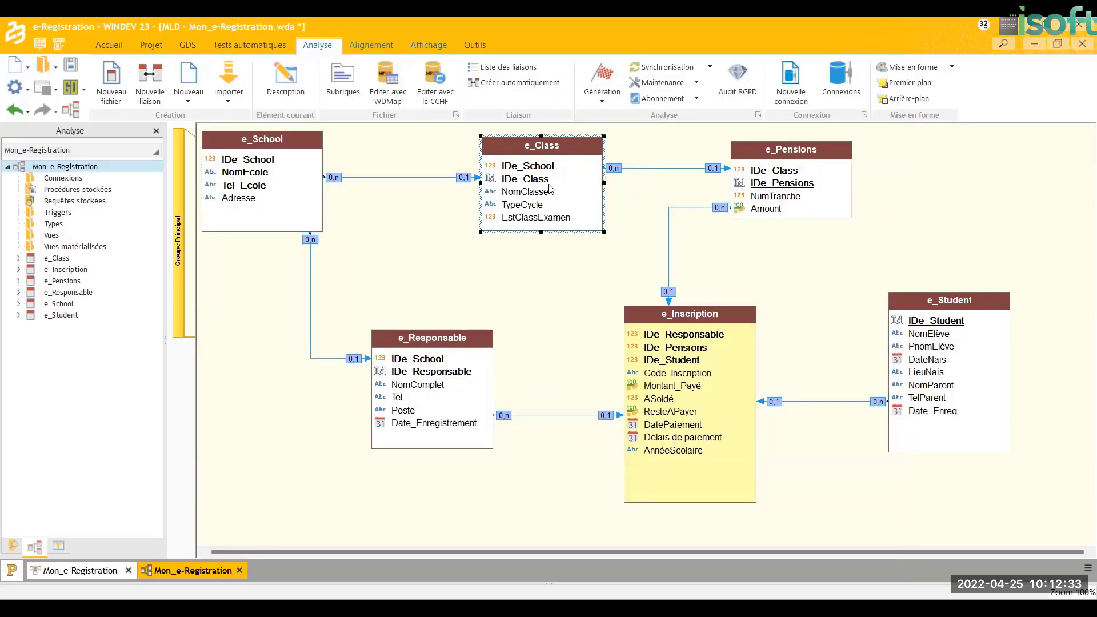
{"action": "double_click", "coordinate": [551, 189]}
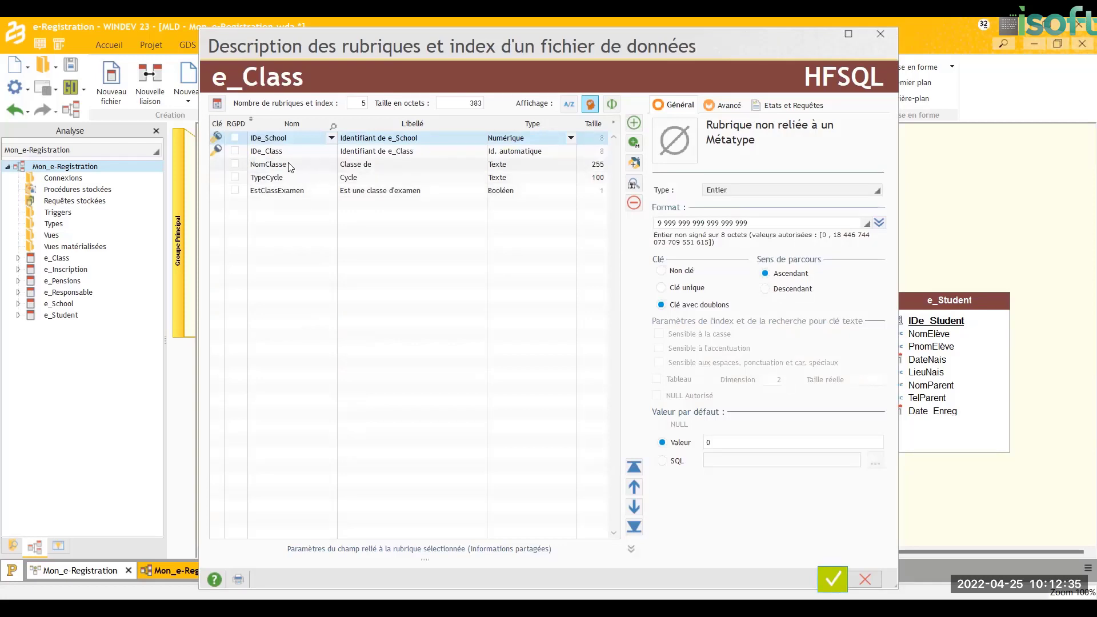
{"action": "left_click", "coordinate": [289, 166]}
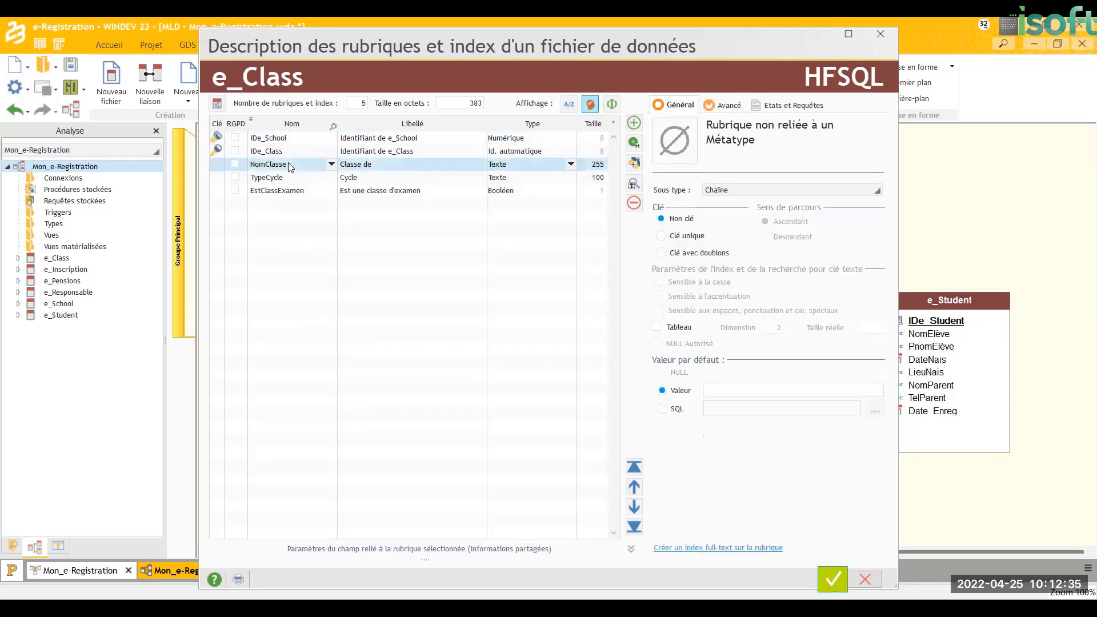
{"action": "left_click", "coordinate": [694, 255]}
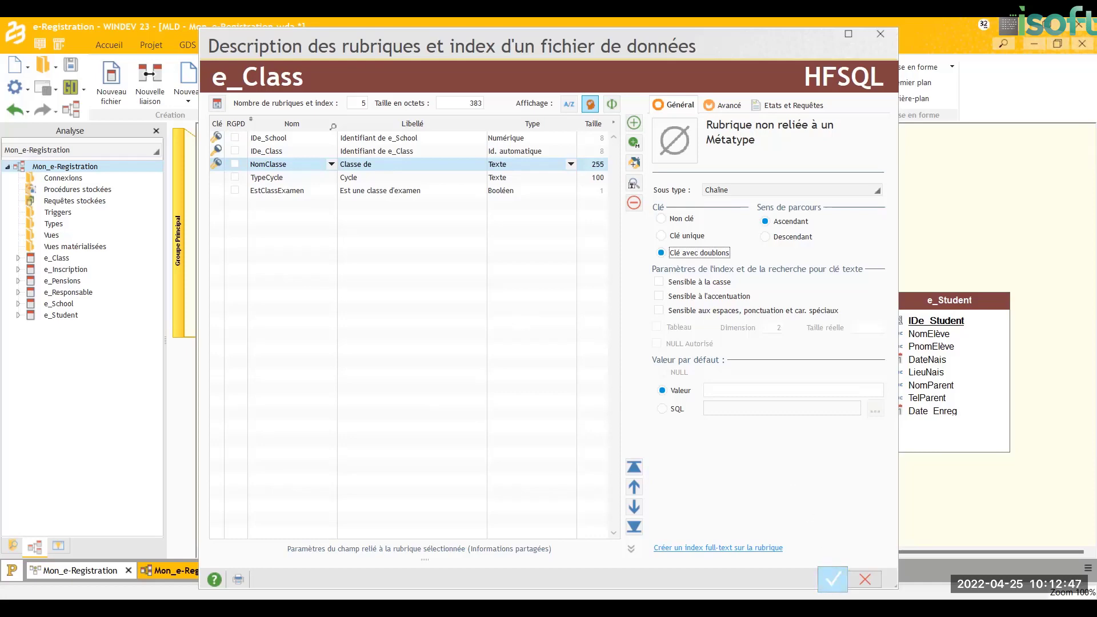
{"action": "left_click", "coordinate": [833, 578]}
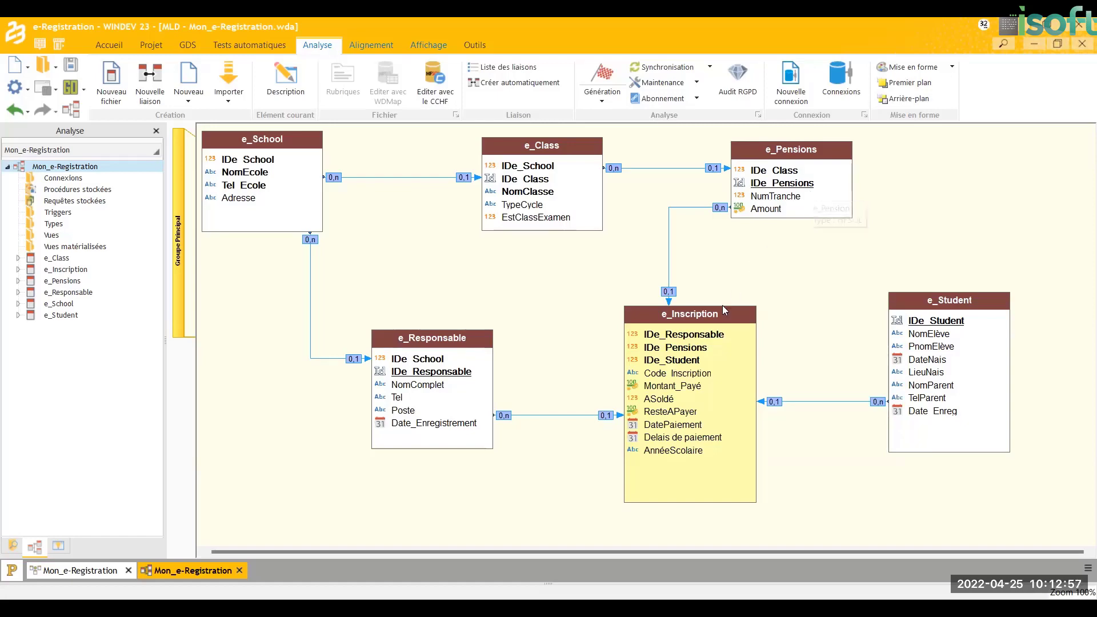
- Make the NomComplet and Tel fields of e_Responsable keys with duplicates (Clé avec doublons)
{"action": "left_click", "coordinate": [460, 384]}
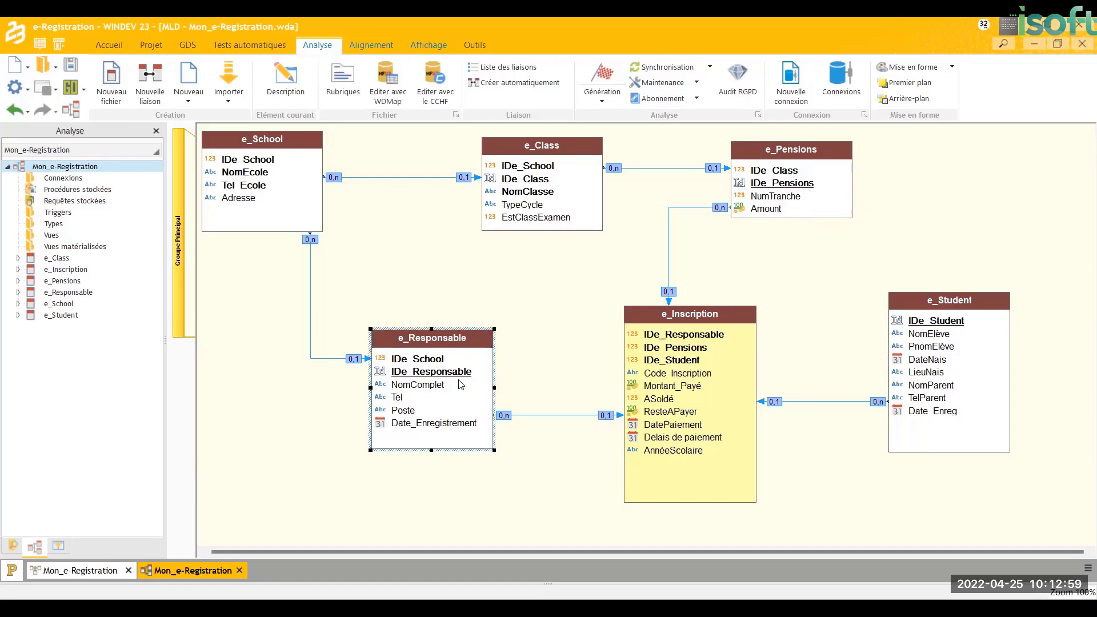
{"action": "double_click", "coordinate": [461, 384]}
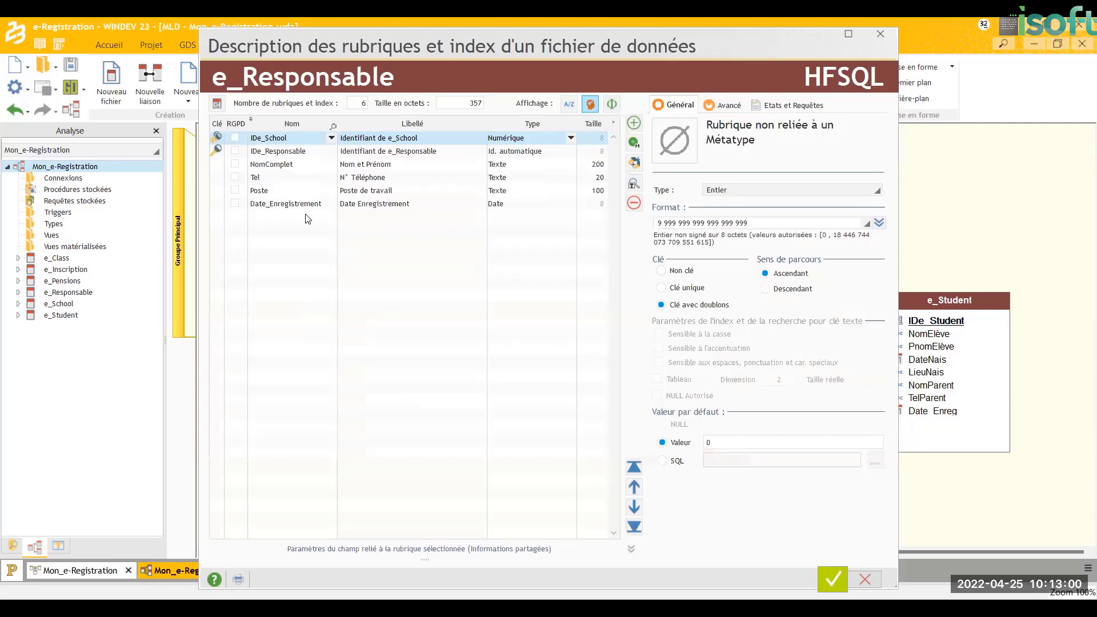
{"action": "left_click", "coordinate": [276, 166]}
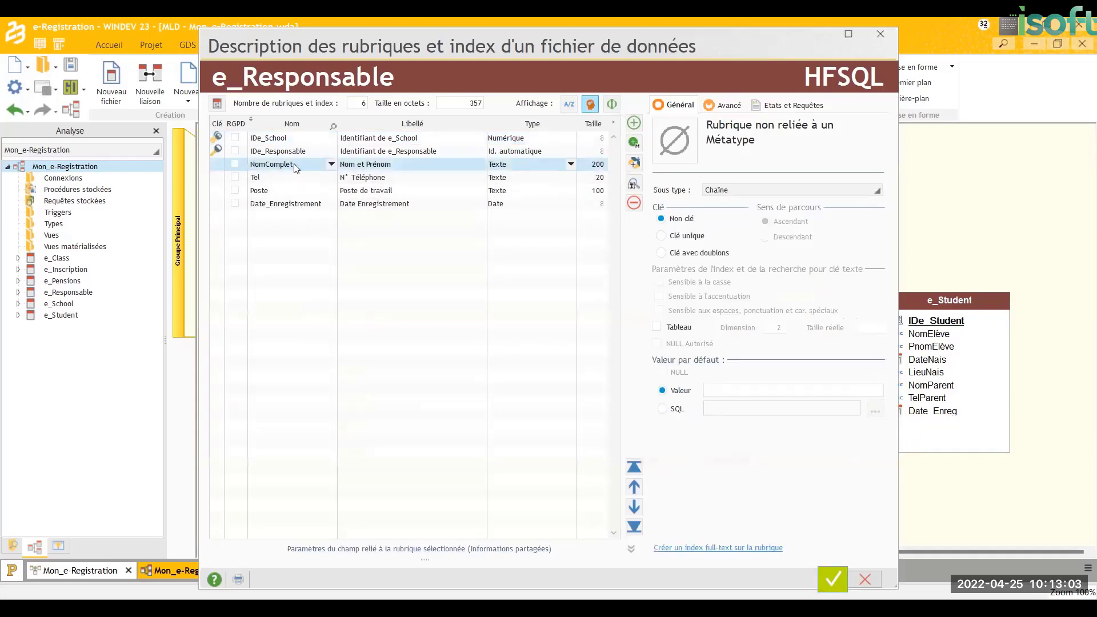
{"action": "left_click", "coordinate": [681, 254]}
{"action": "left_click", "coordinate": [411, 178]}
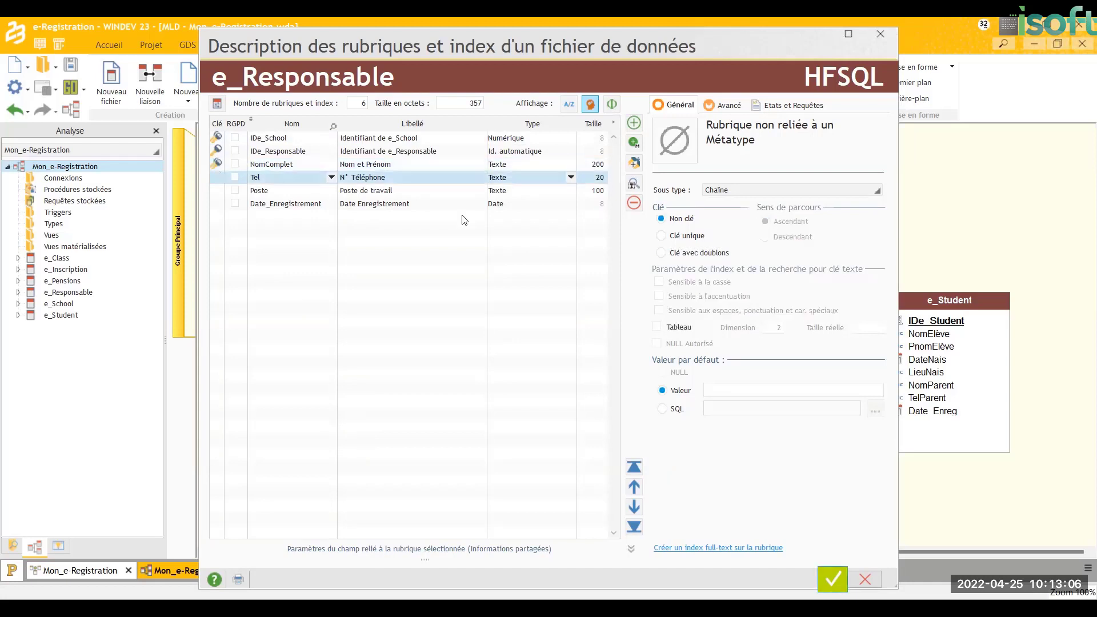
{"action": "left_click", "coordinate": [708, 253]}
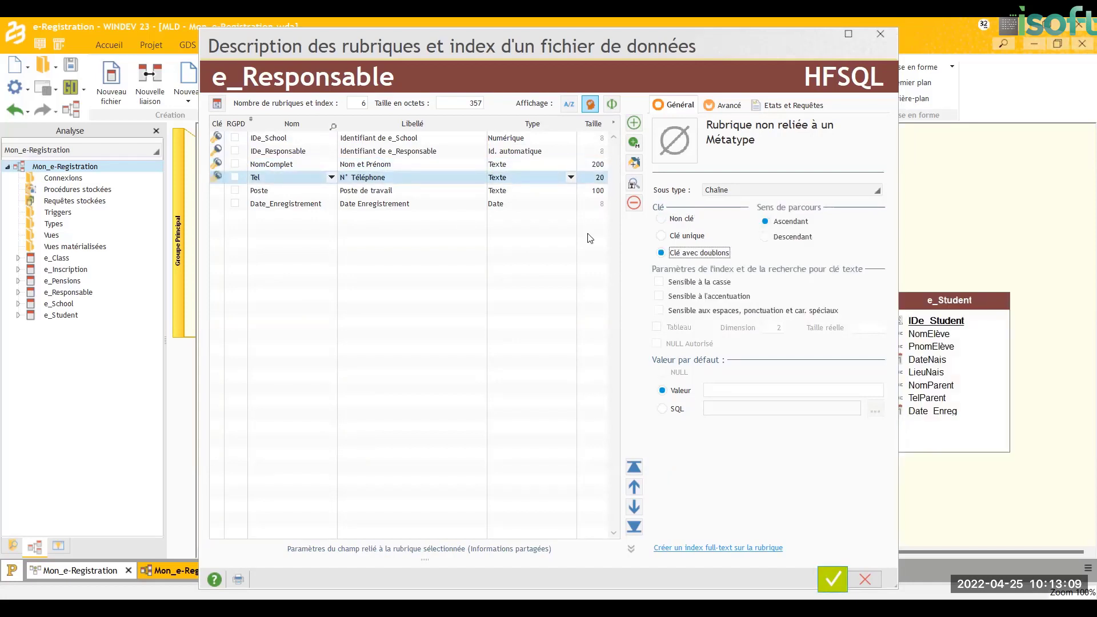
- Change the type of e_Responsable's Date_Enregistrement field to Horodatage
{"action": "left_click", "coordinate": [387, 205]}
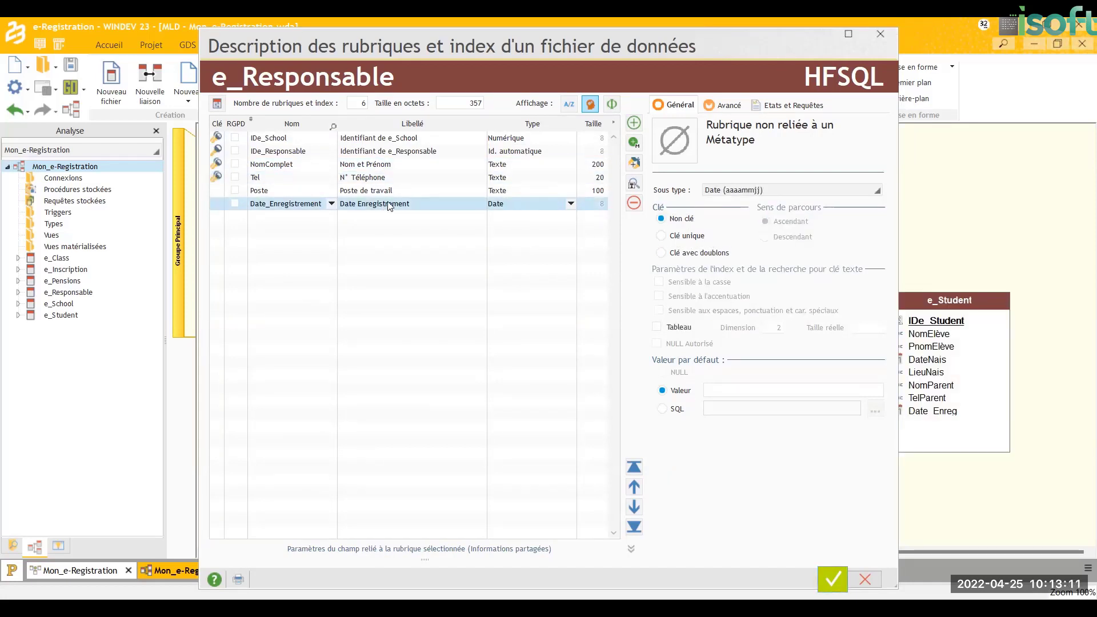
{"action": "left_click", "coordinate": [569, 205]}
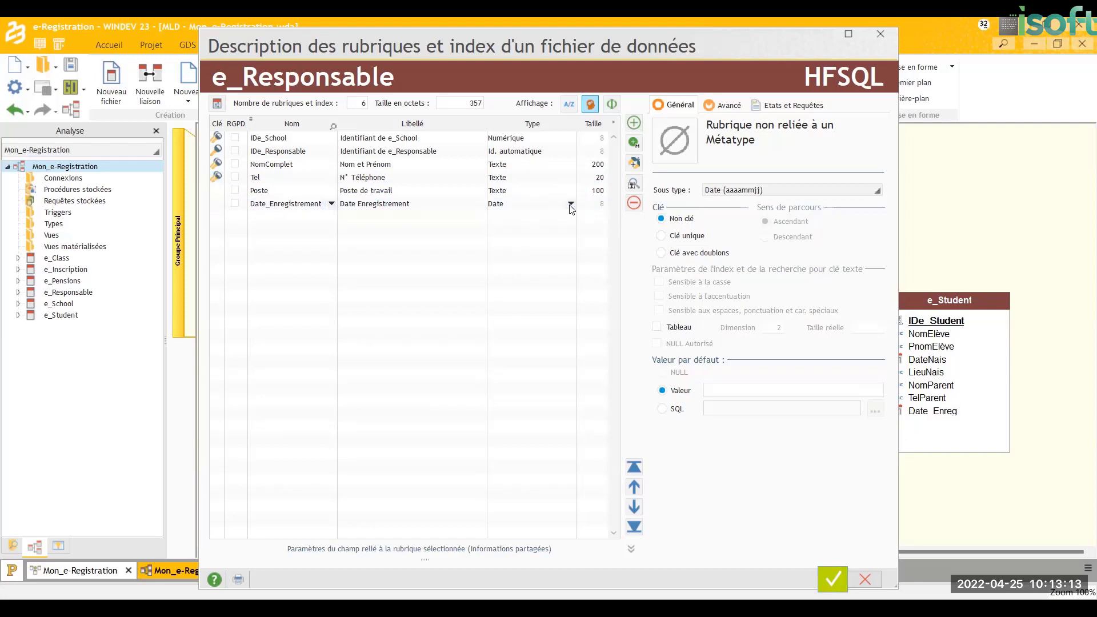
{"action": "left_click", "coordinate": [569, 204]}
{"action": "left_click", "coordinate": [669, 456]}
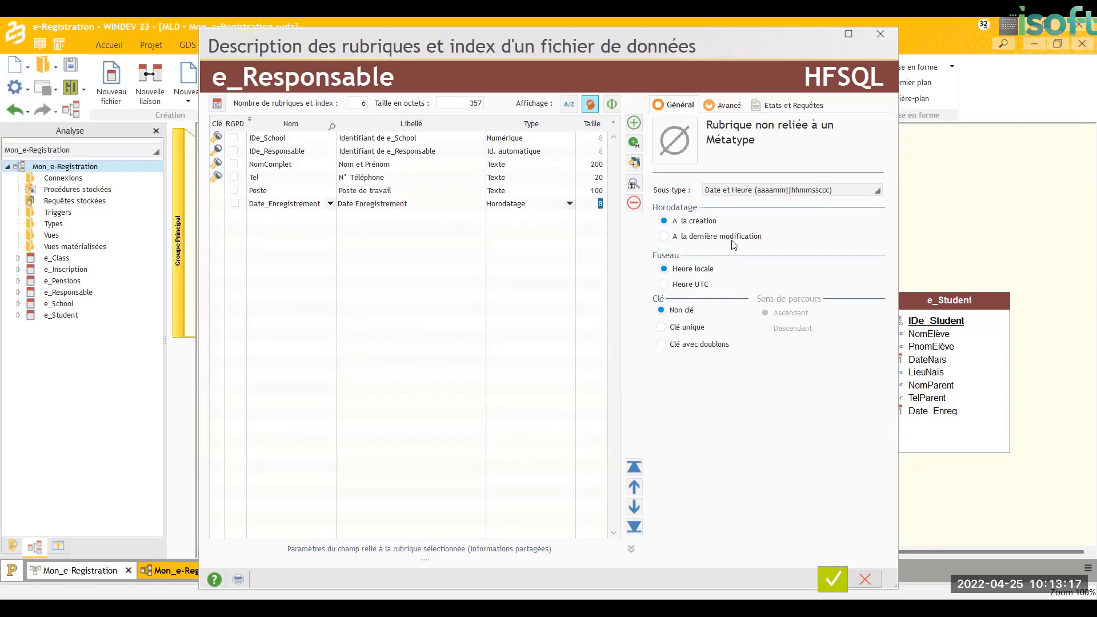
- Set the timestamp of e_Responsable's Date_Enregistrement field to A la dernière modification and validate the description
{"action": "left_click", "coordinate": [734, 237]}
{"action": "left_click", "coordinate": [833, 580]}
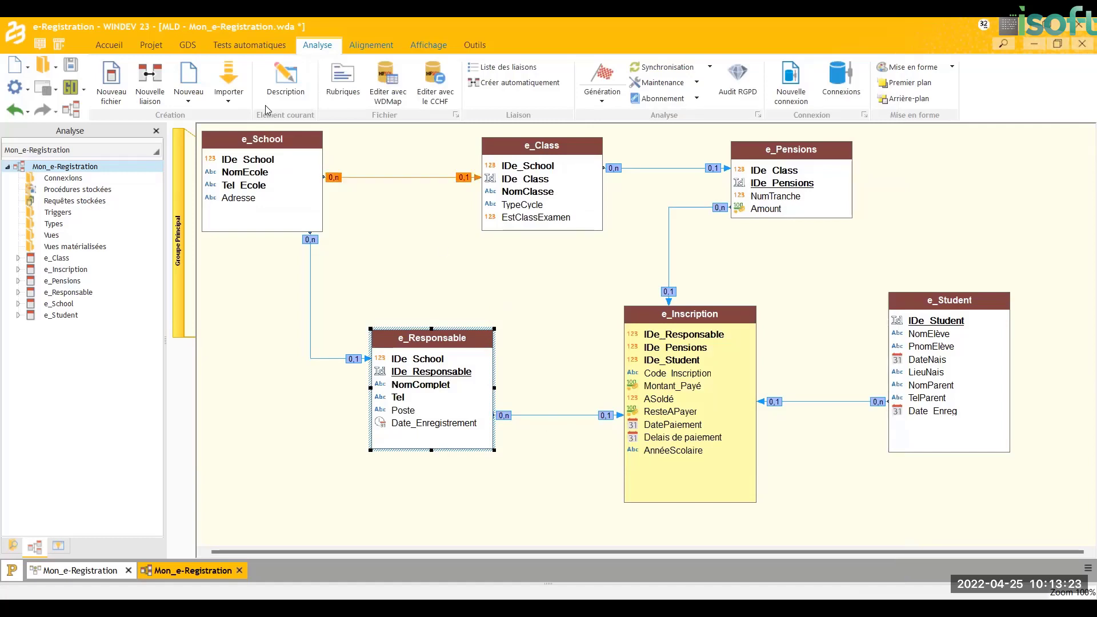
- Add a Date_Enreg field to e_School, reusing the existing description from e_Student, and save the analysis
{"action": "left_click", "coordinate": [266, 141]}
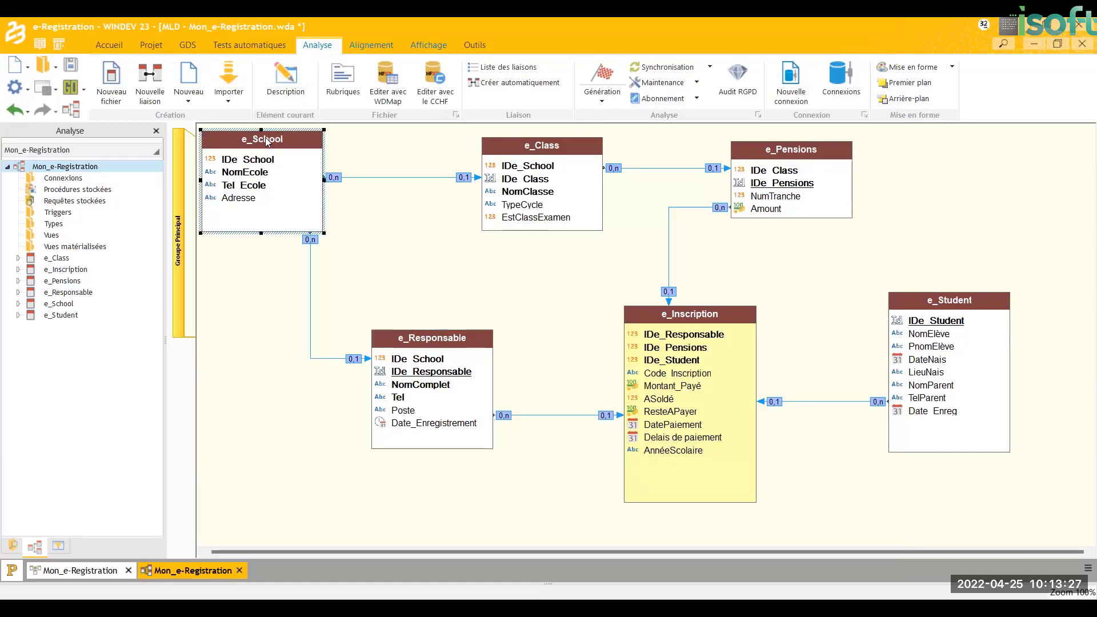
{"action": "double_click", "coordinate": [265, 142]}
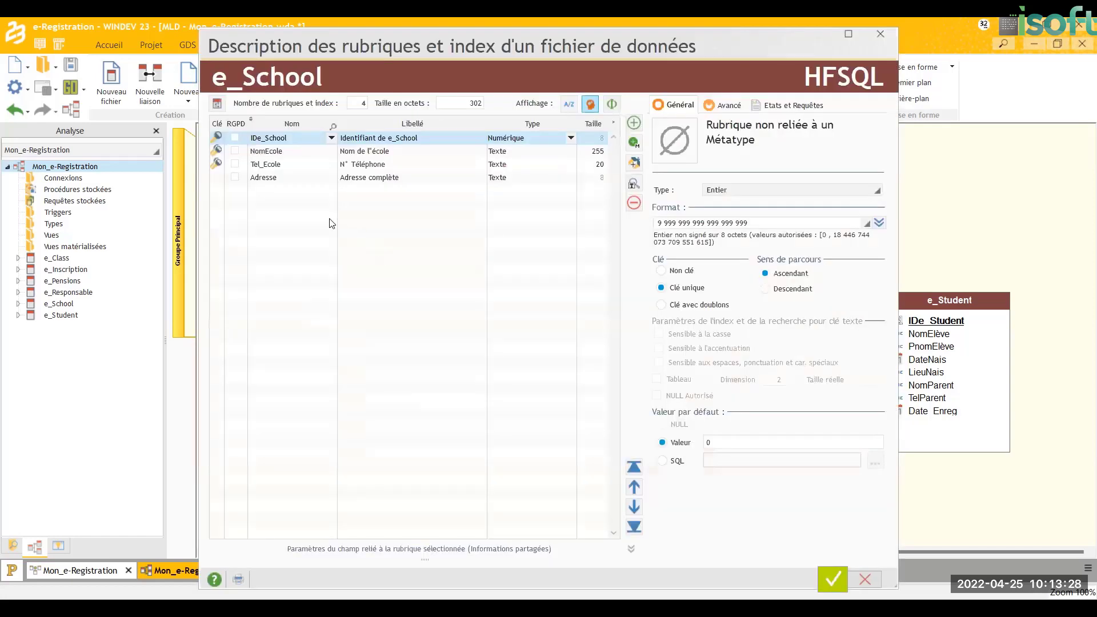
{"action": "left_click", "coordinate": [305, 189]}
{"action": "type", "text": "Da"}
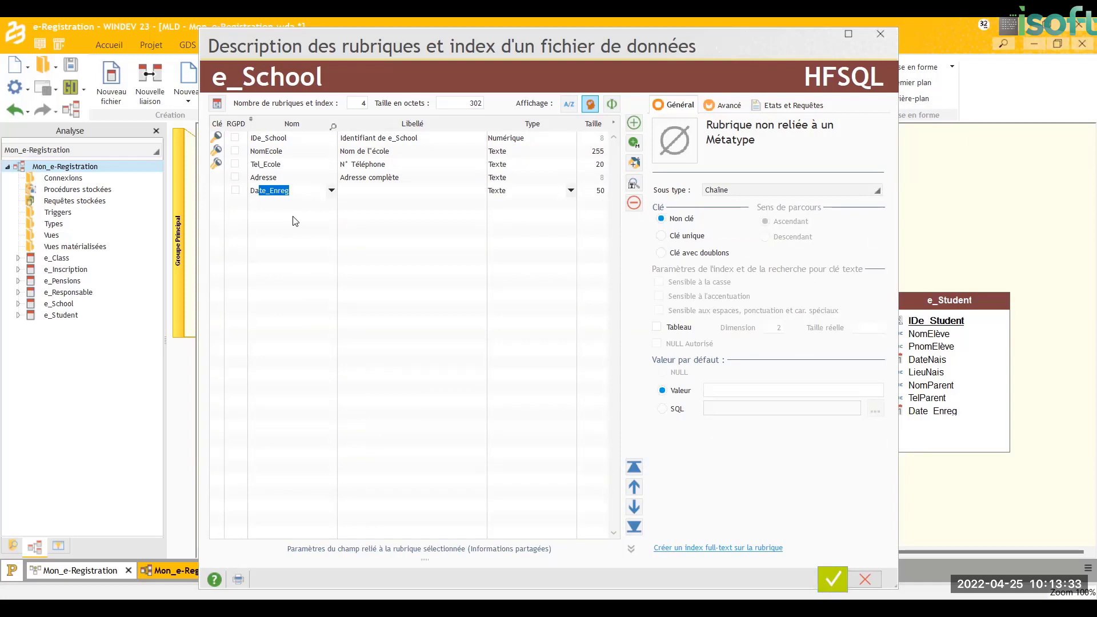
{"action": "type", "text": "te_en"}
{"action": "key", "text": "BackSpace"}
{"action": "key", "text": "BackSpace"}
{"action": "type", "text": "En"}
{"action": "key", "text": "Tab"}
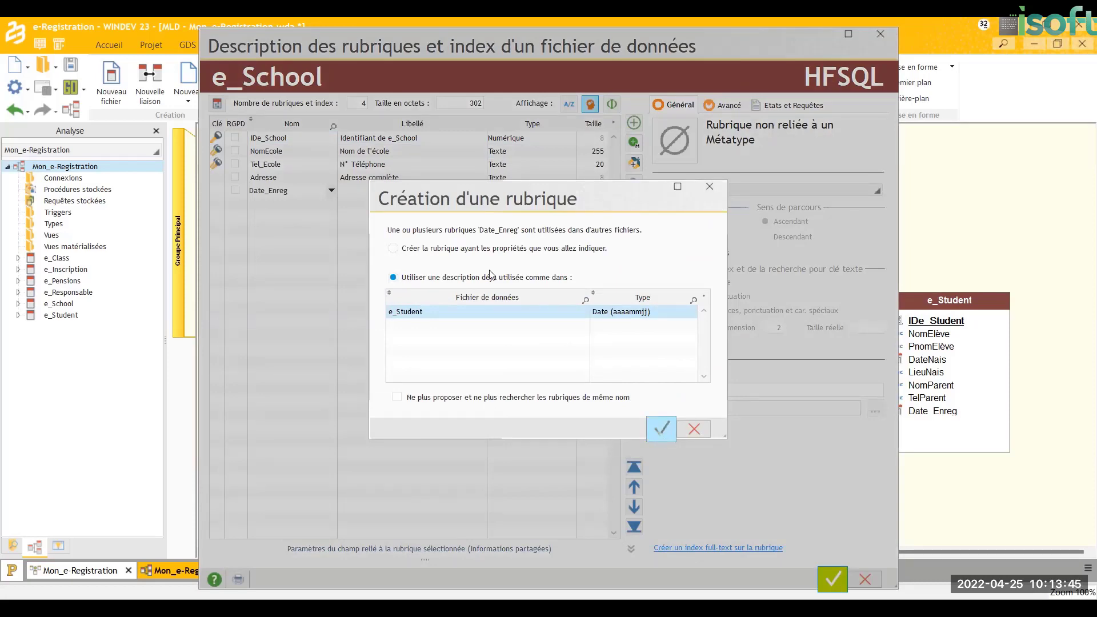
{"action": "key", "text": "Return"}
{"action": "key", "text": "Return"}
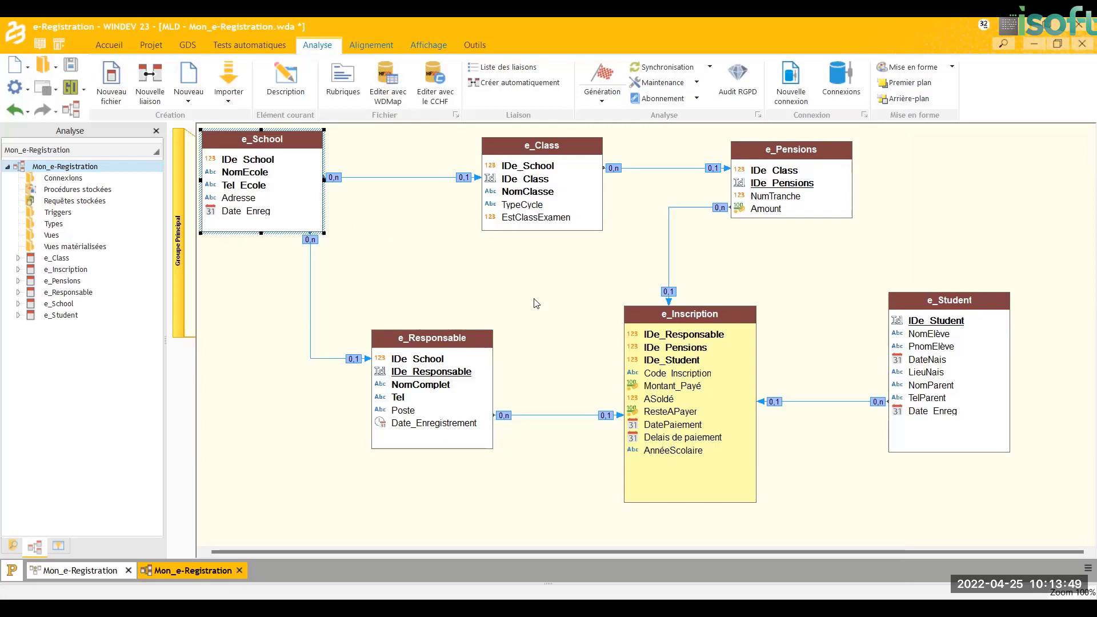
{"action": "key", "text": "ctrl+s"}
- Change the type of e_Inscription's DatePaiement field to Horodatage, recorded A la dernière modification
{"action": "left_click", "coordinate": [707, 368]}
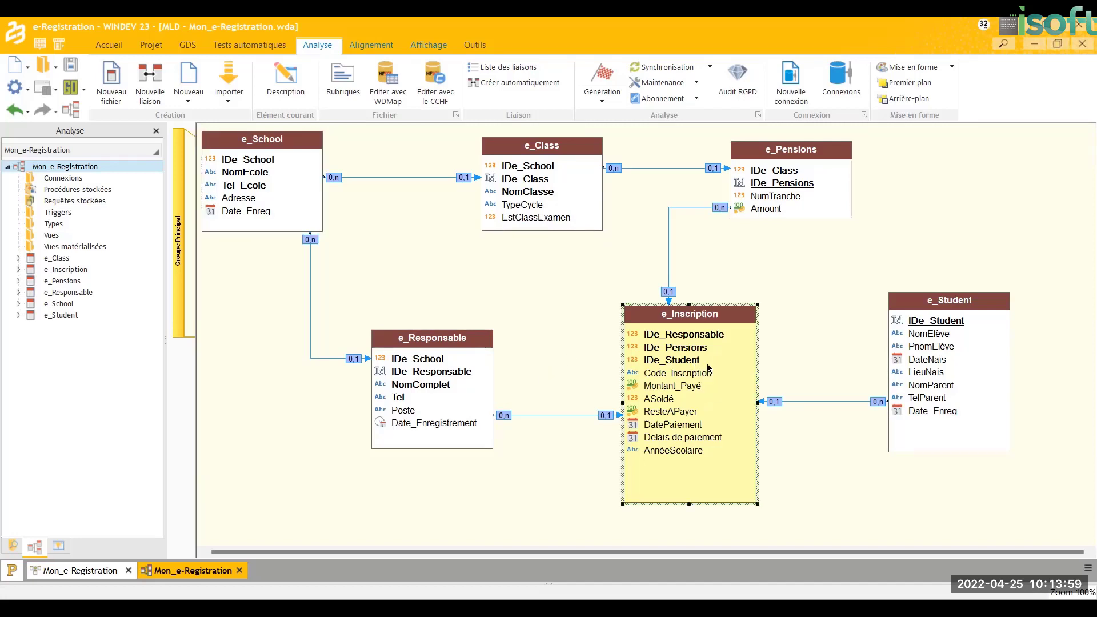
{"action": "double_click", "coordinate": [708, 368]}
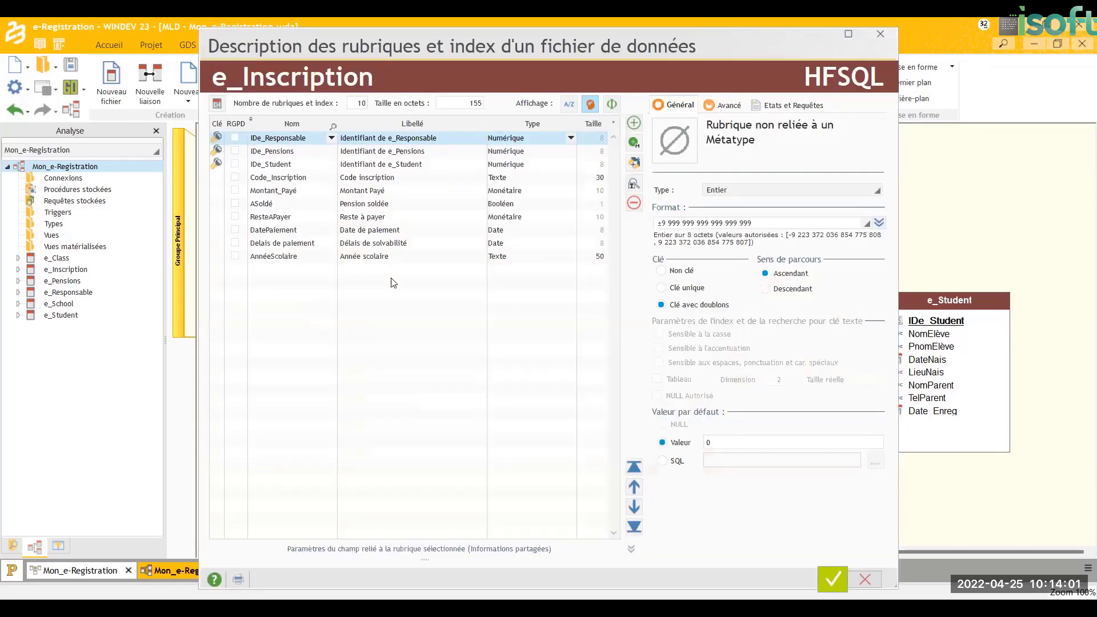
{"action": "left_click", "coordinate": [294, 232]}
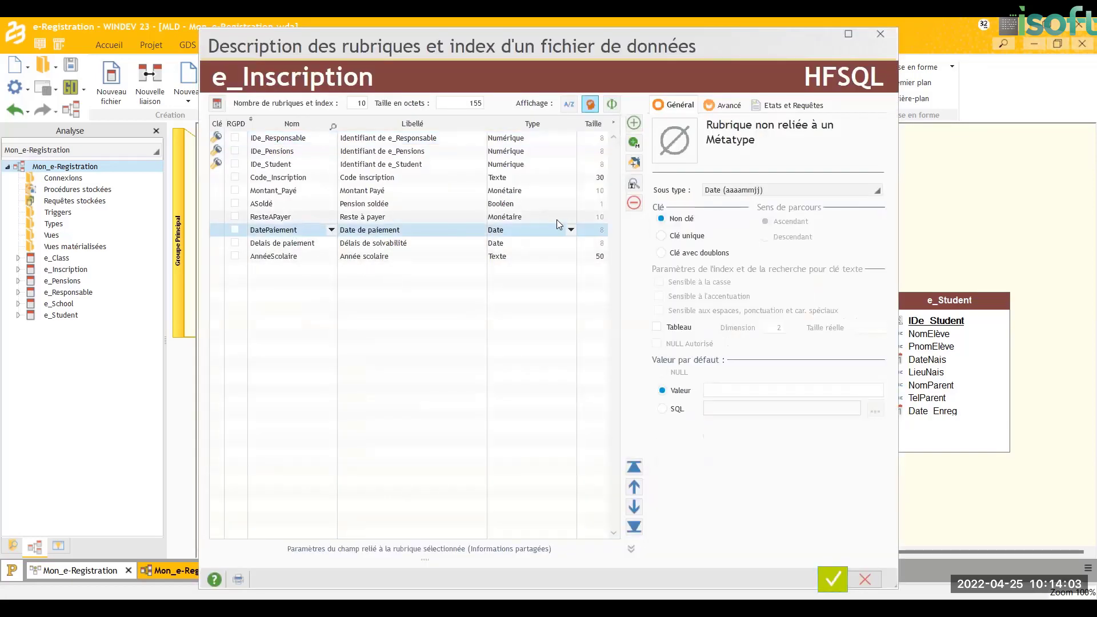
{"action": "left_click", "coordinate": [571, 230]}
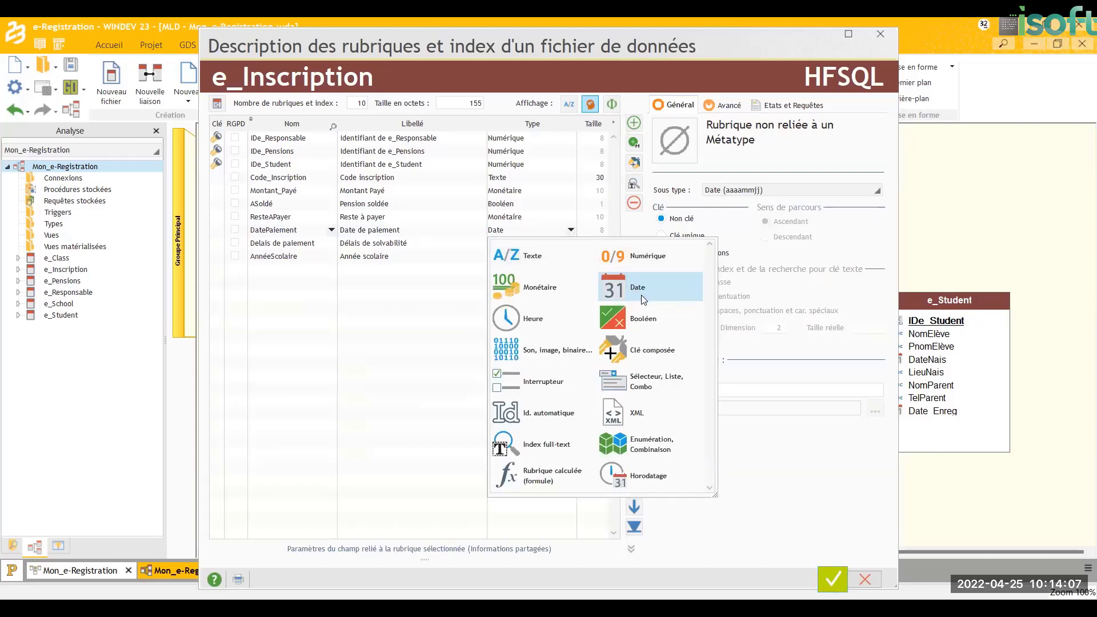
{"action": "left_click", "coordinate": [657, 473]}
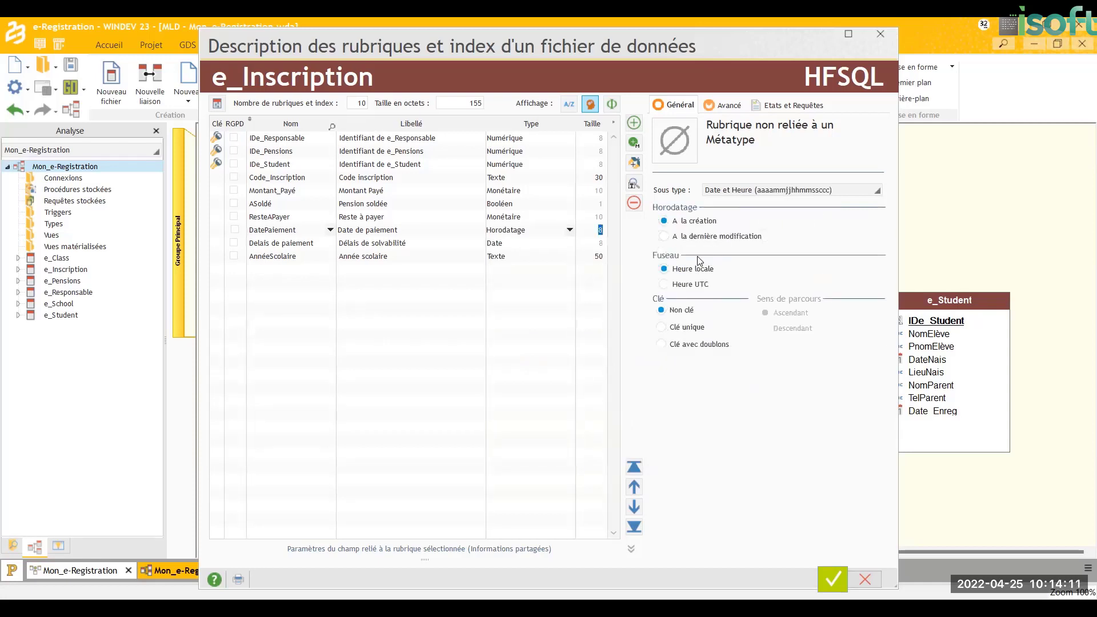
{"action": "left_click", "coordinate": [696, 238]}
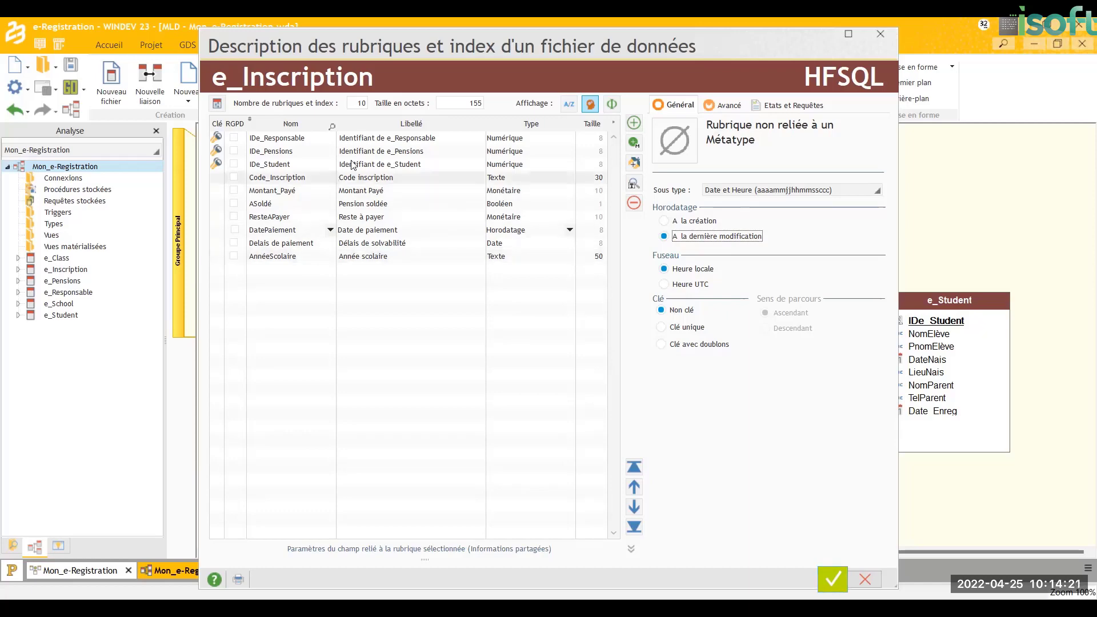
- Add a composite key to e_Inscription made of AnnéeScolaire, IDe_Pensions and IDe_Student, in that order
{"action": "left_click", "coordinate": [636, 164]}
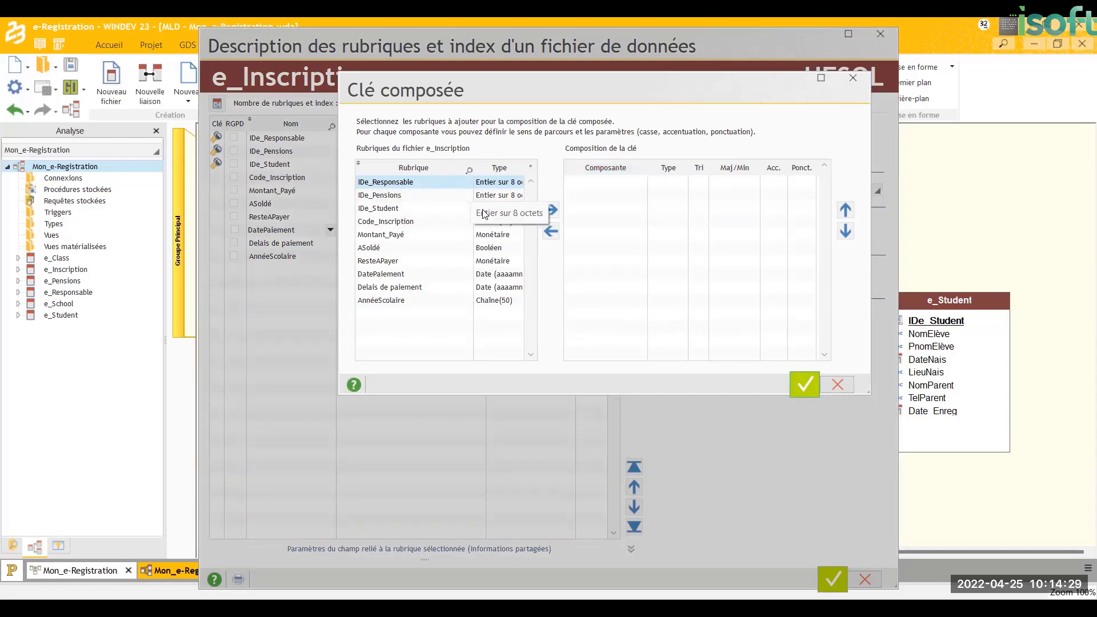
{"action": "left_click", "coordinate": [400, 196]}
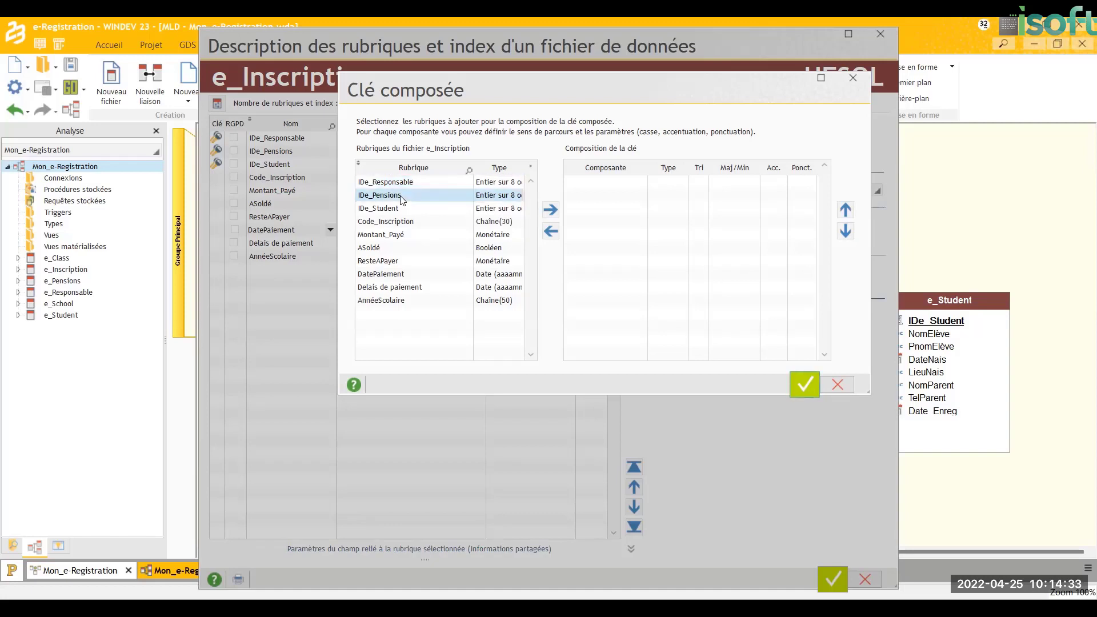
{"action": "left_click", "coordinate": [552, 210]}
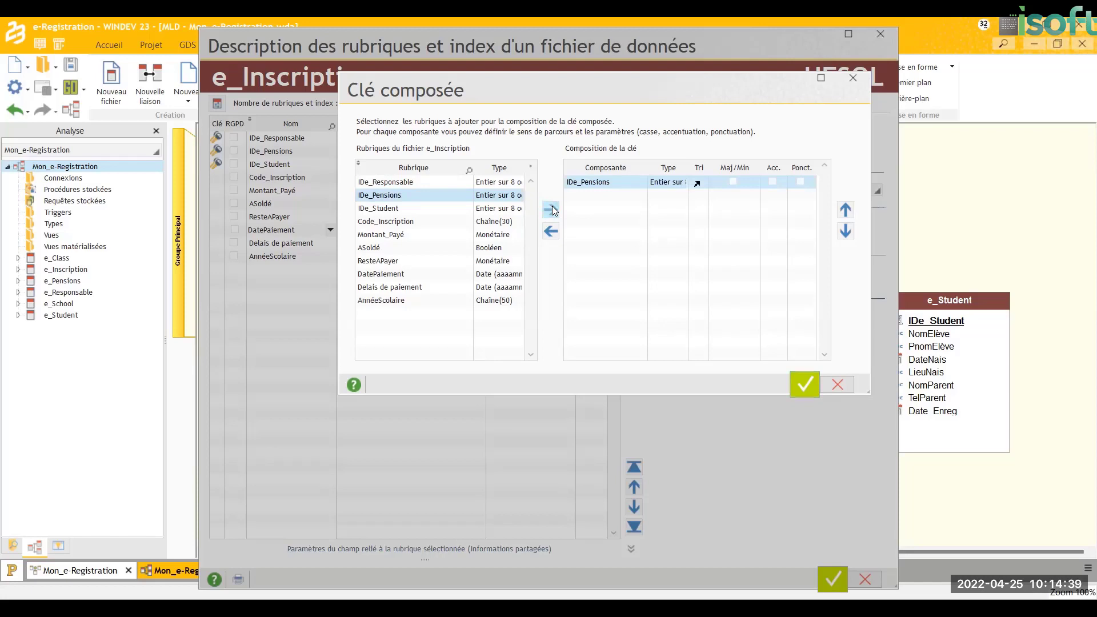
{"action": "left_click", "coordinate": [403, 302]}
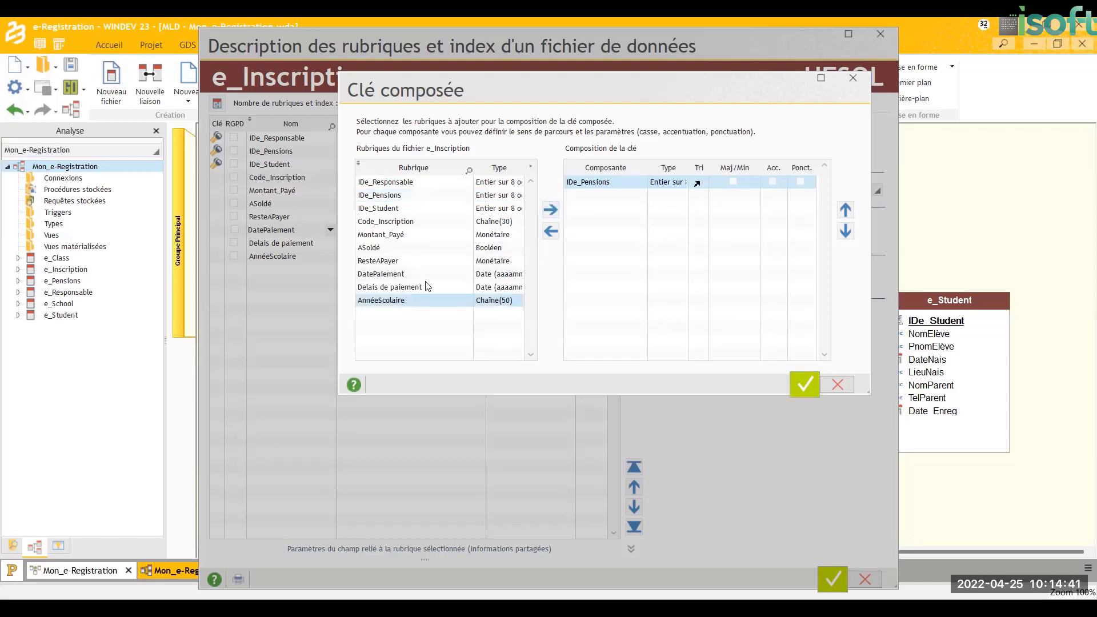
{"action": "left_click", "coordinate": [551, 211]}
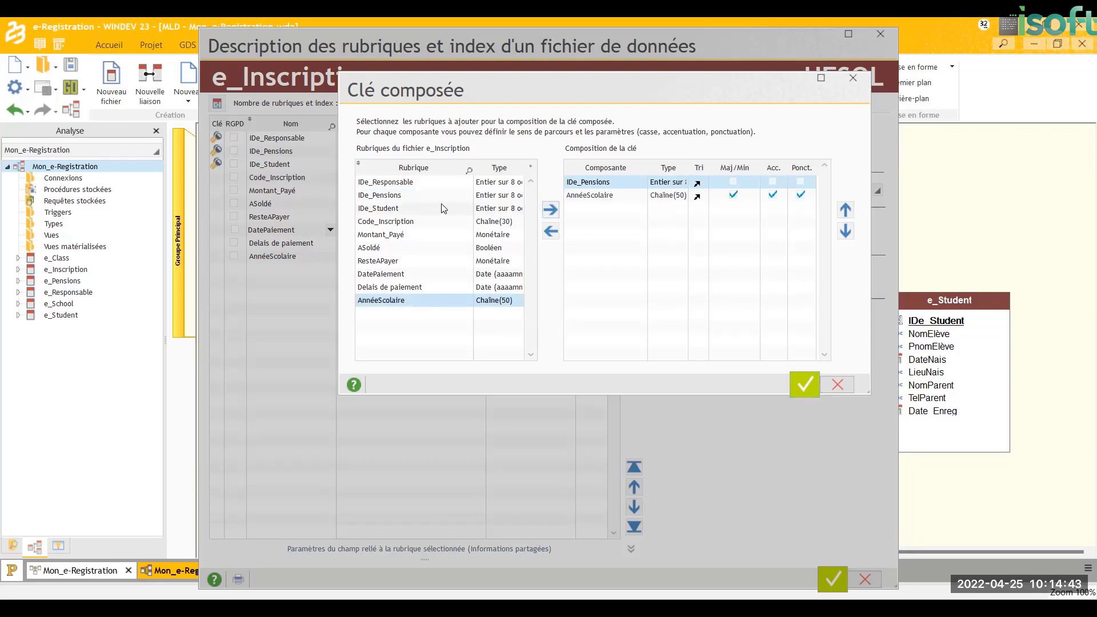
{"action": "left_click", "coordinate": [416, 210]}
{"action": "left_click", "coordinate": [550, 211]}
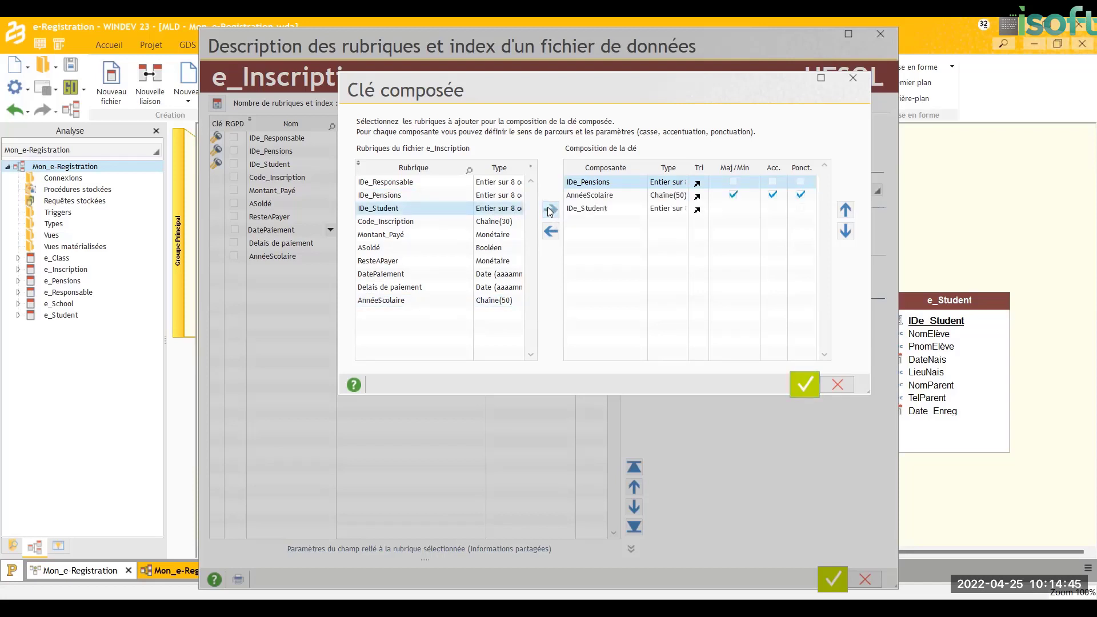
{"action": "left_click", "coordinate": [626, 197]}
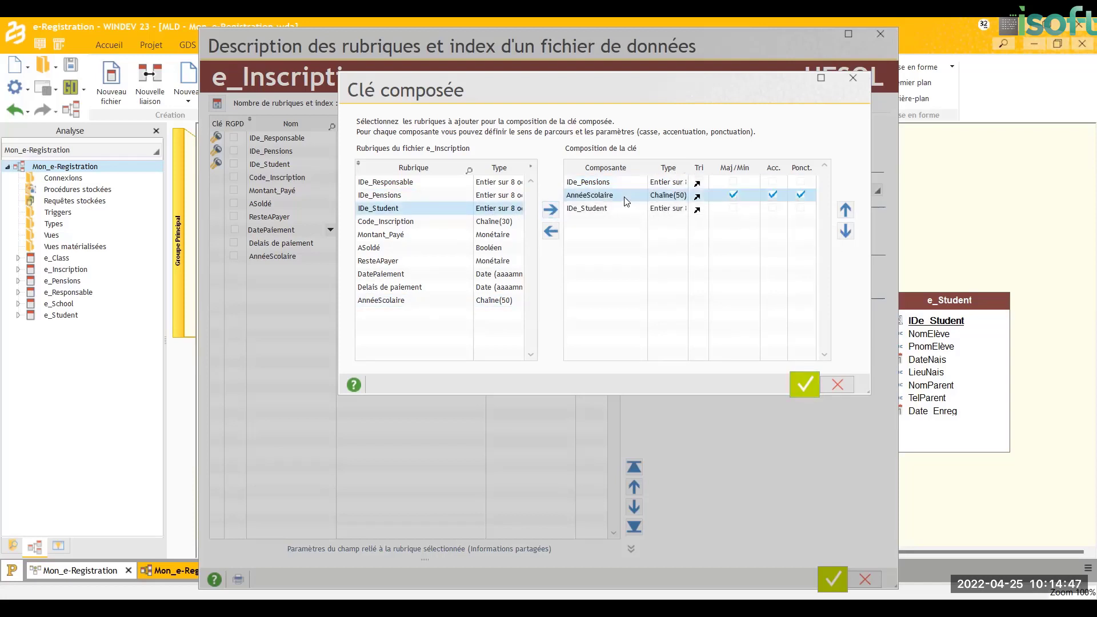
{"action": "left_click", "coordinate": [845, 209]}
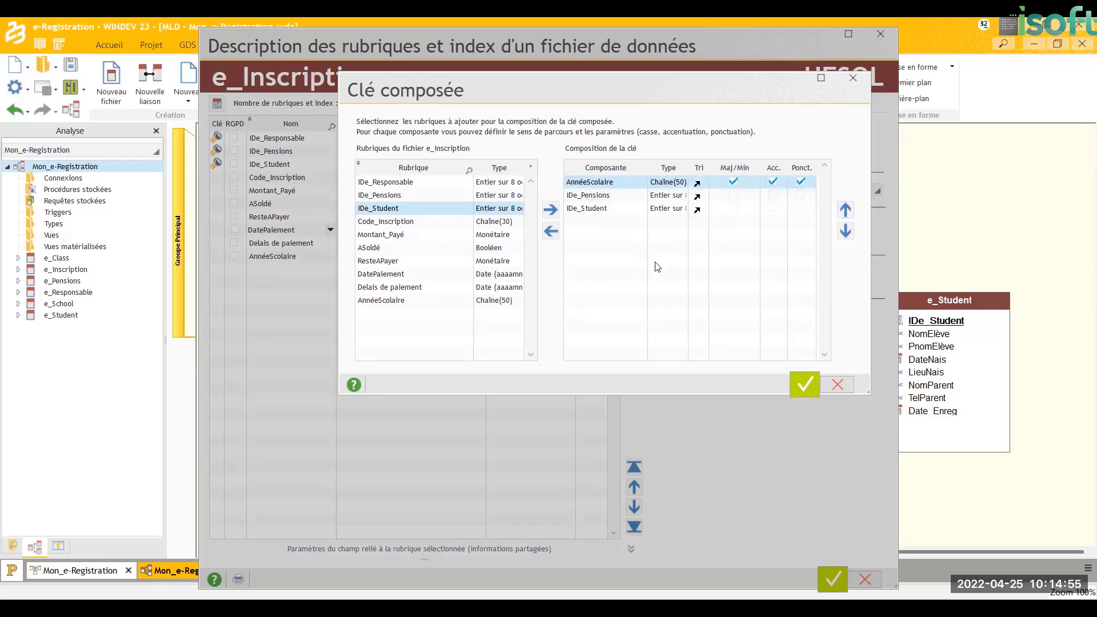
{"action": "left_click", "coordinate": [804, 384]}
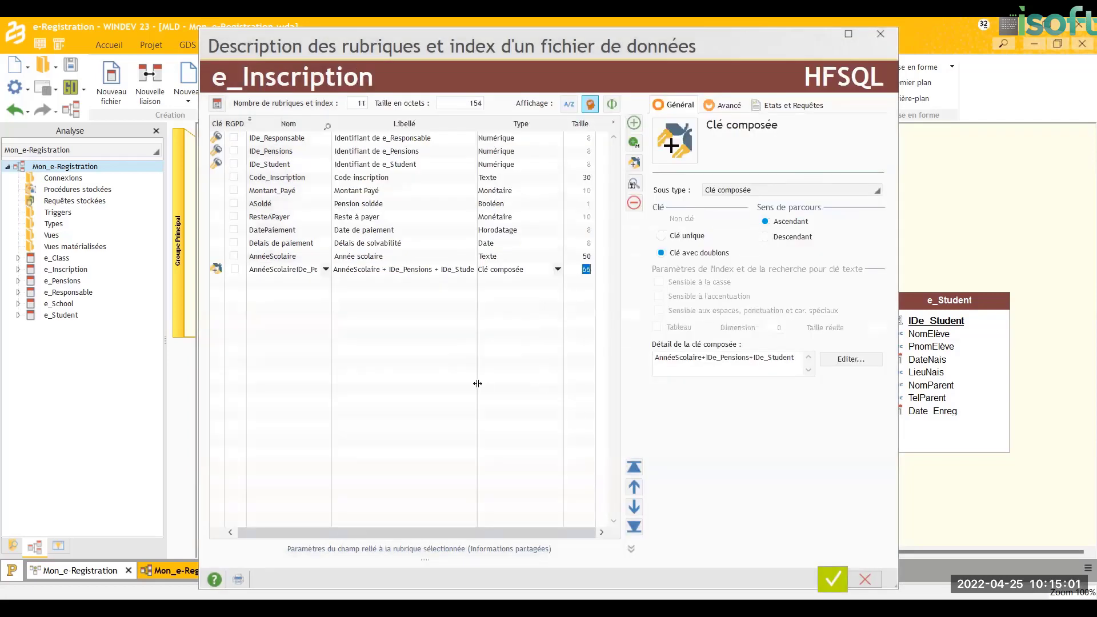
{"action": "left_click", "coordinate": [448, 378]}
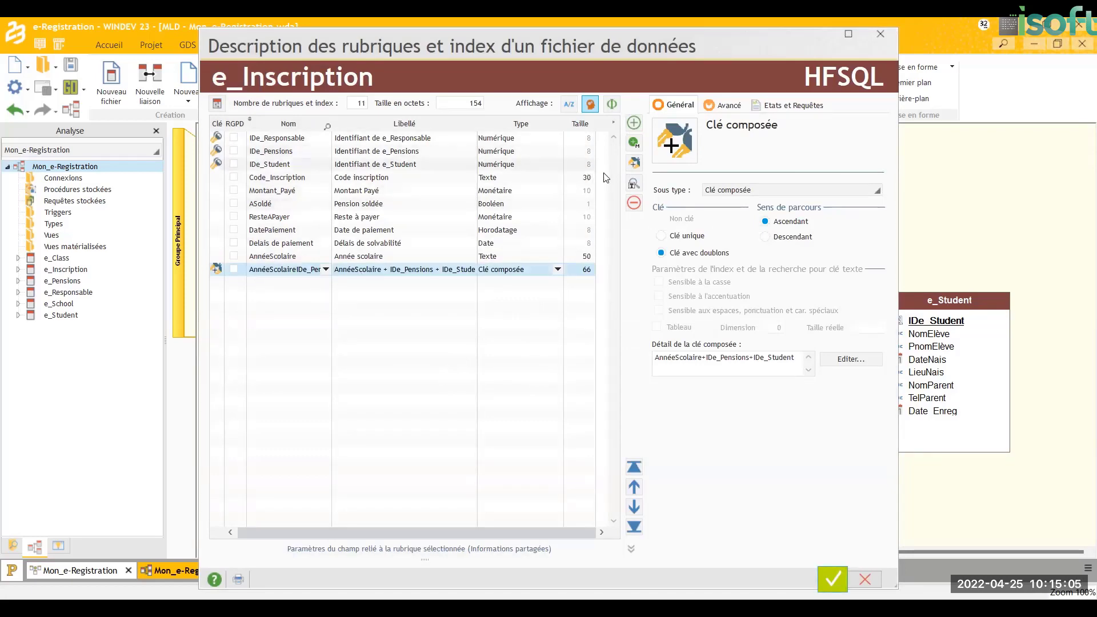
- Add a composite key of AnnéeScolaire, IDe_Student and ASoldé to e_Inscription, and widen the file's box in the diagram
{"action": "left_click", "coordinate": [634, 164]}
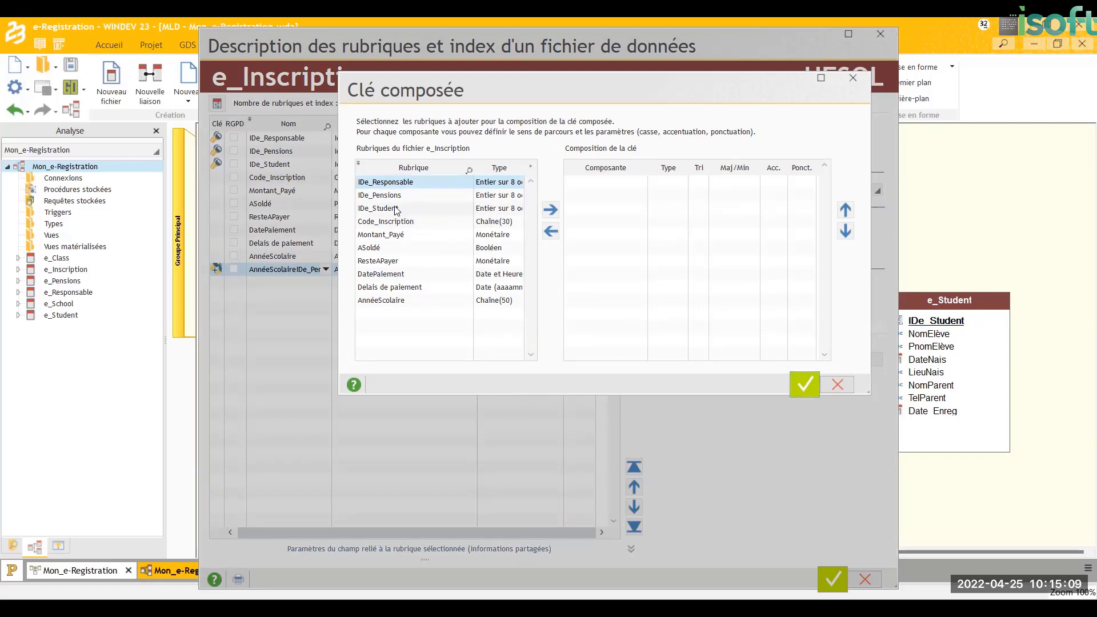
{"action": "left_click", "coordinate": [409, 301]}
{"action": "left_click", "coordinate": [550, 210]}
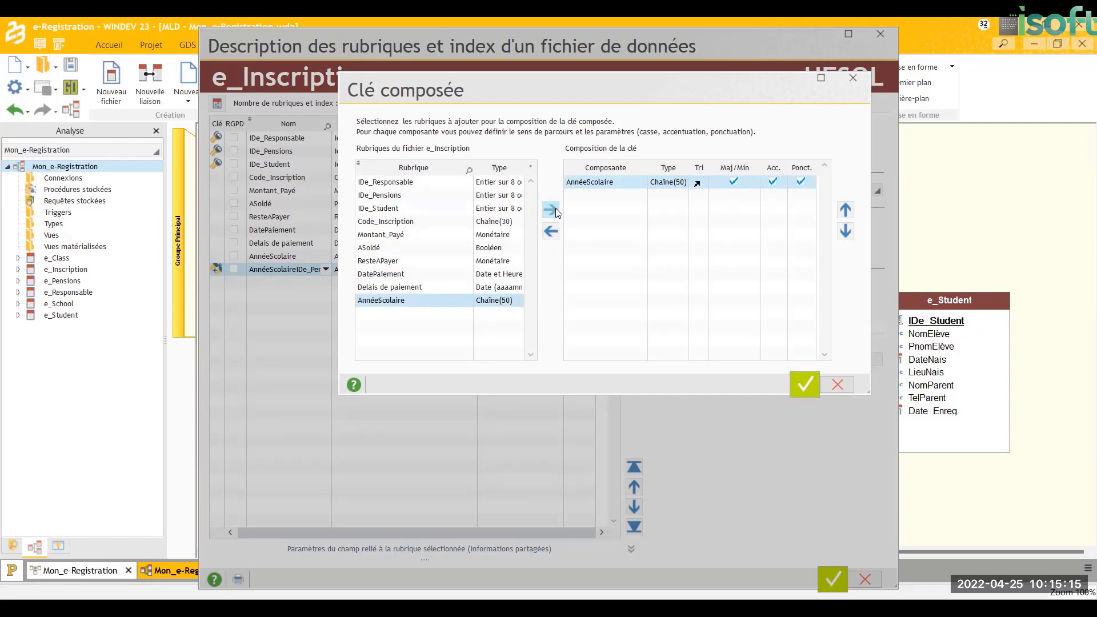
{"action": "left_click", "coordinate": [431, 209]}
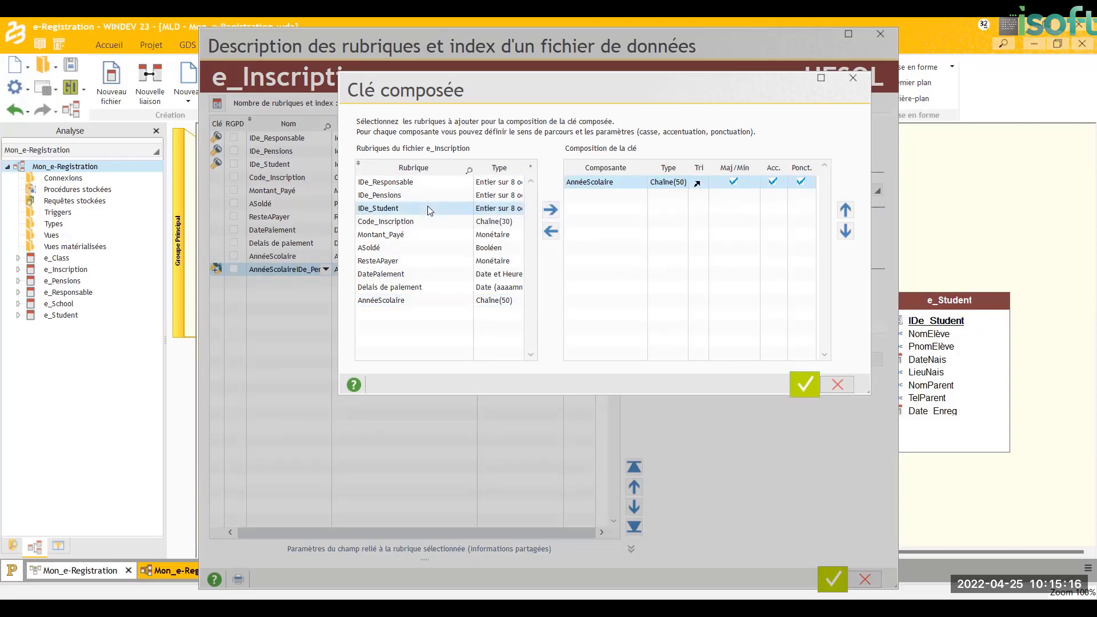
{"action": "left_click", "coordinate": [551, 210]}
{"action": "left_click", "coordinate": [403, 250]}
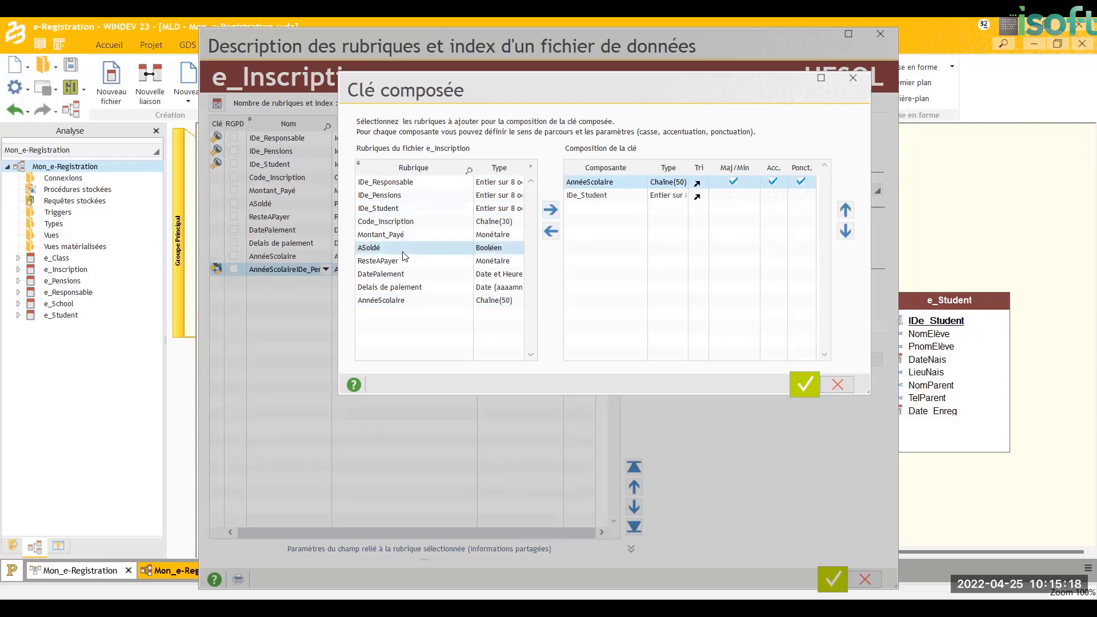
{"action": "left_click", "coordinate": [550, 210]}
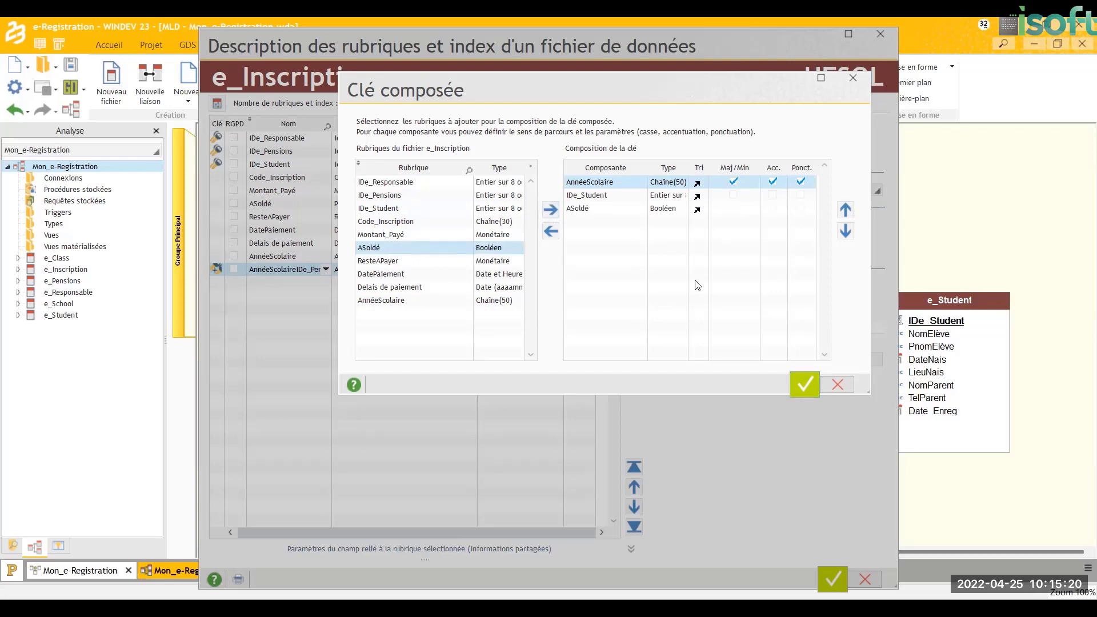
{"action": "left_click", "coordinate": [805, 383]}
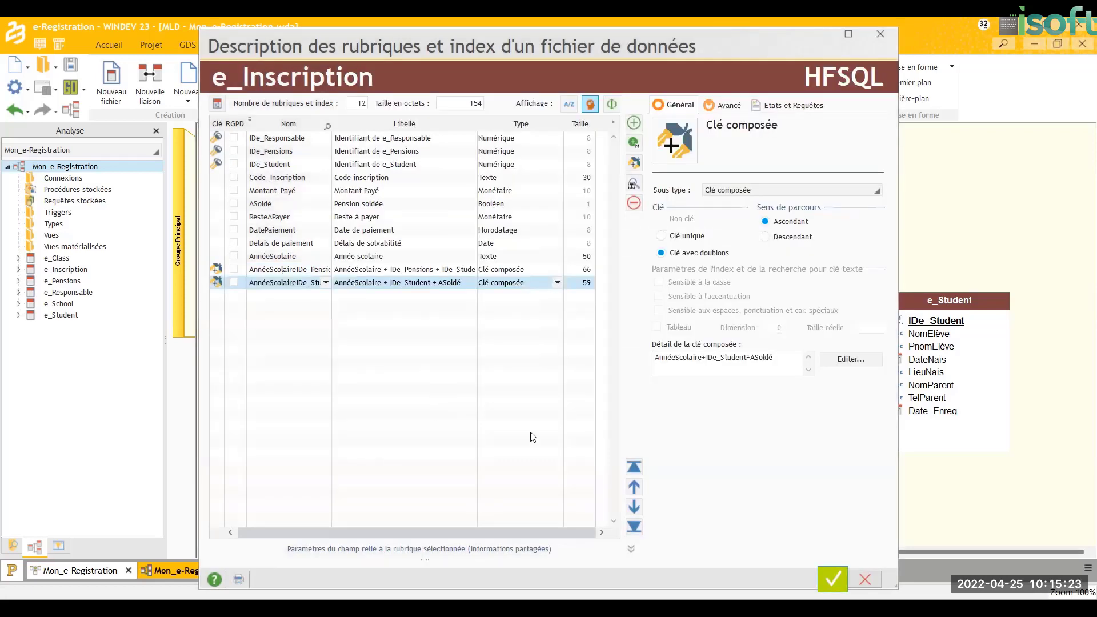
{"action": "left_click", "coordinate": [833, 579]}
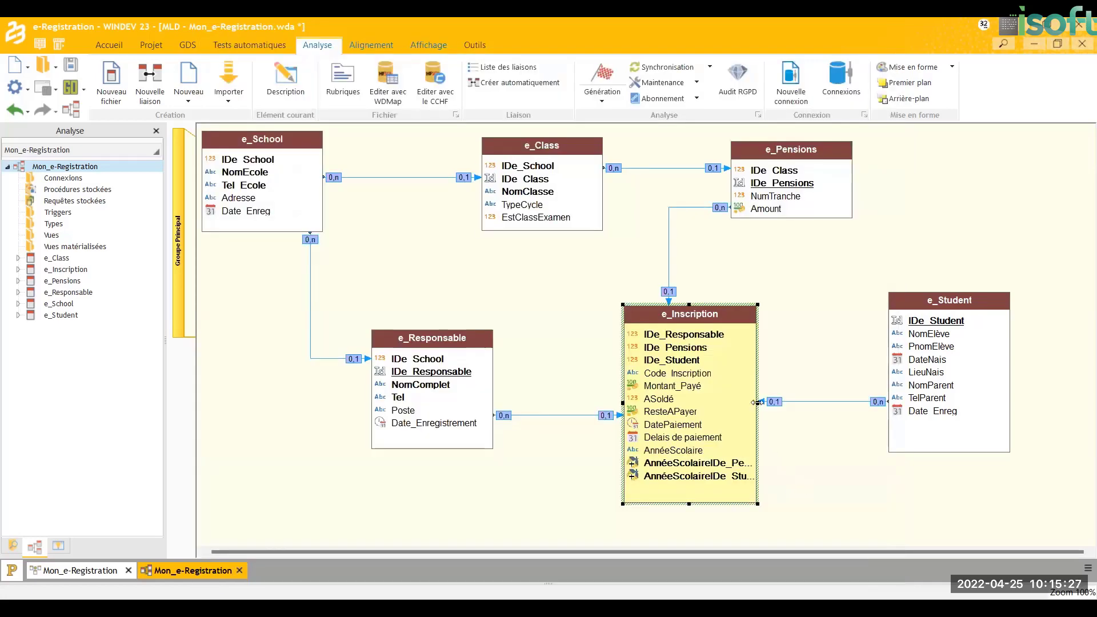
{"action": "left_click_drag", "start_coordinate": [758, 402], "coordinate": [797, 398]}
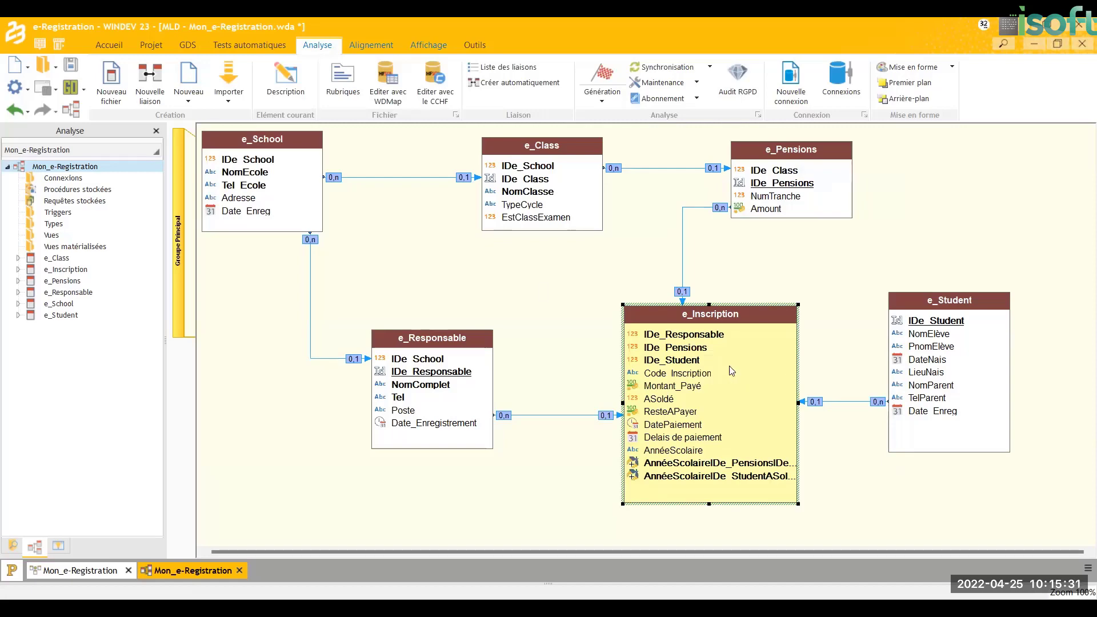
- Make e_Inscription's Code_Inscription field a unique key (Clé unique) and place it first in the file's field list
{"action": "key", "text": "F9"}
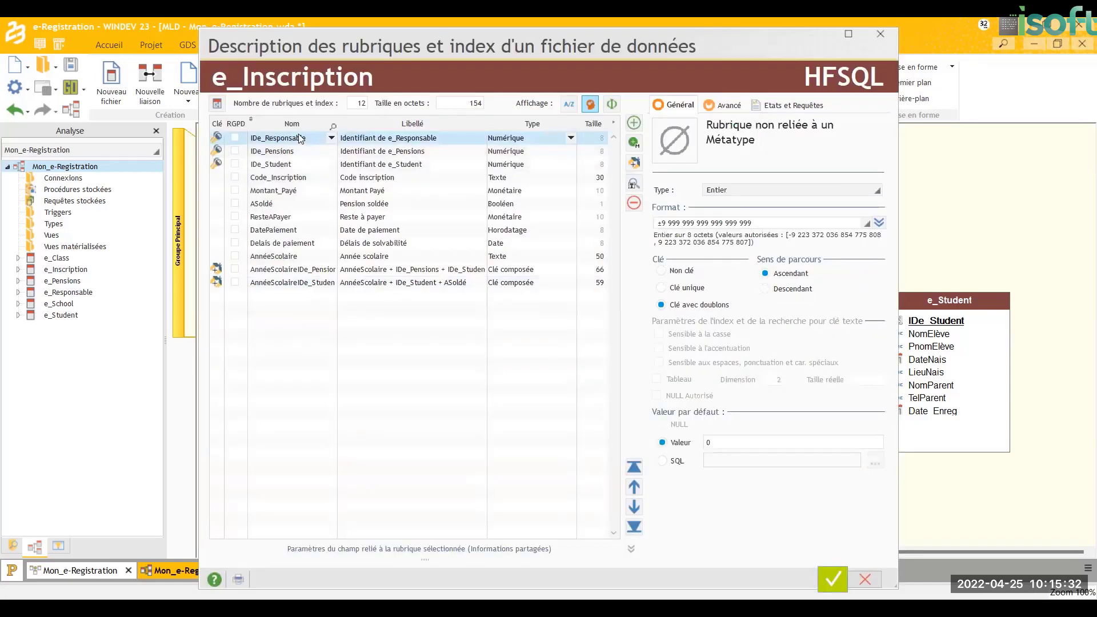
{"action": "left_click", "coordinate": [292, 178]}
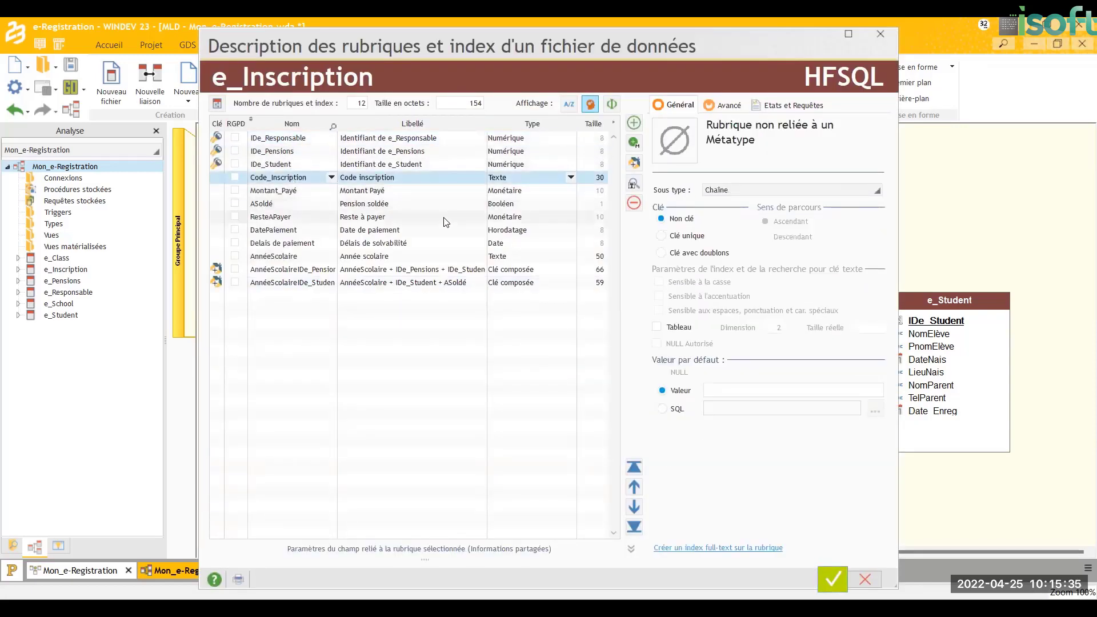
{"action": "left_click", "coordinate": [662, 236]}
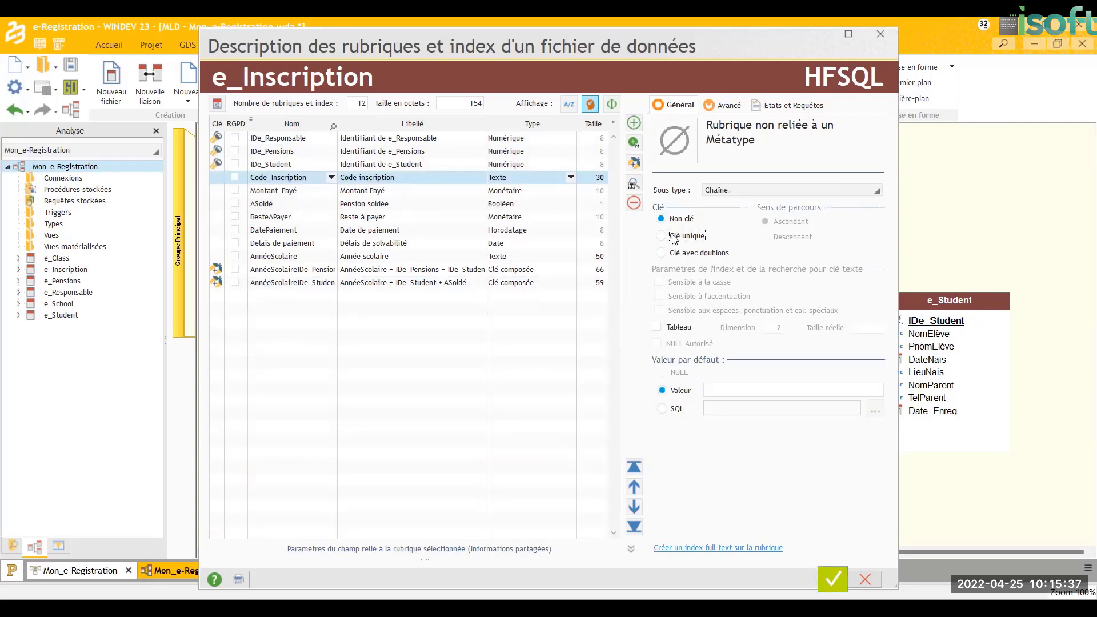
{"action": "left_click", "coordinate": [634, 467]}
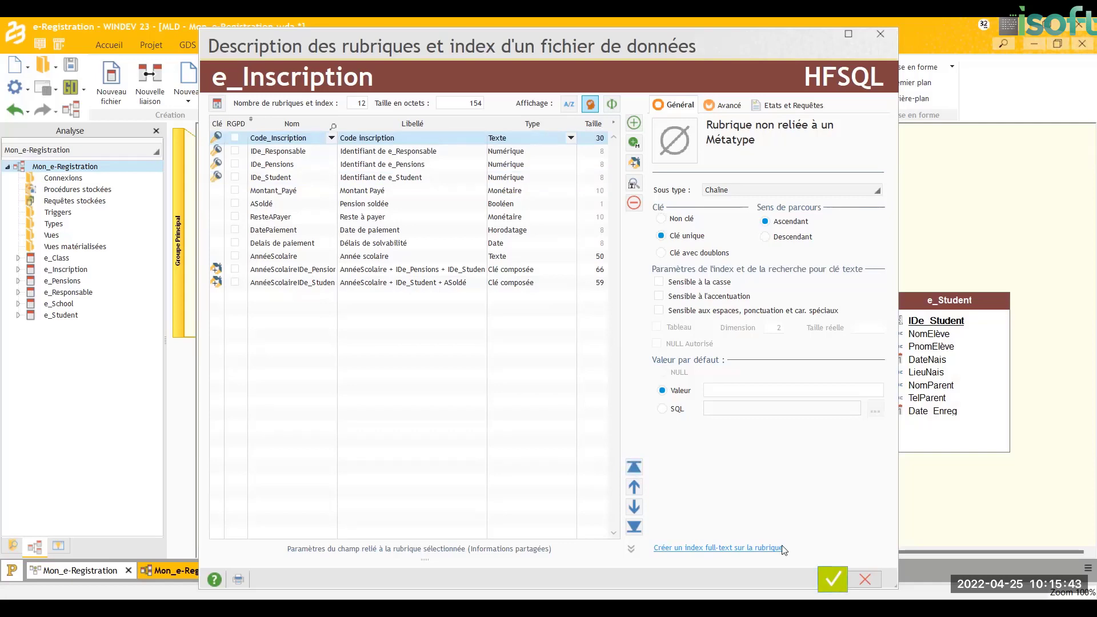
{"action": "left_click", "coordinate": [832, 579]}
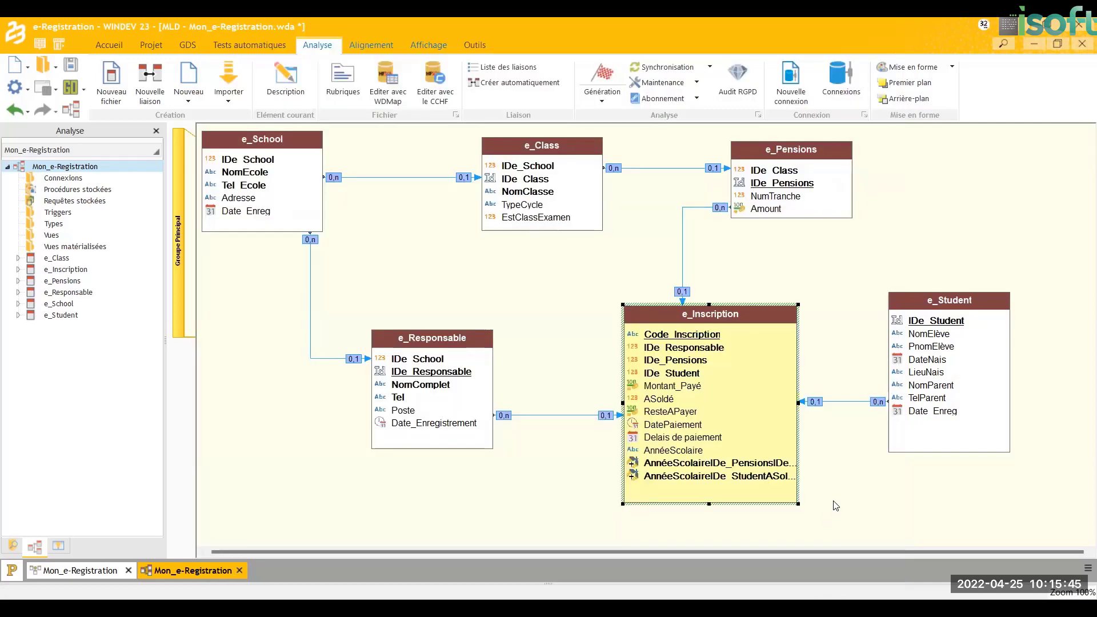
- Add a composite key to e_Student made of NomElève, PnomElève and DateNais, in that order
{"action": "left_click", "coordinate": [946, 307]}
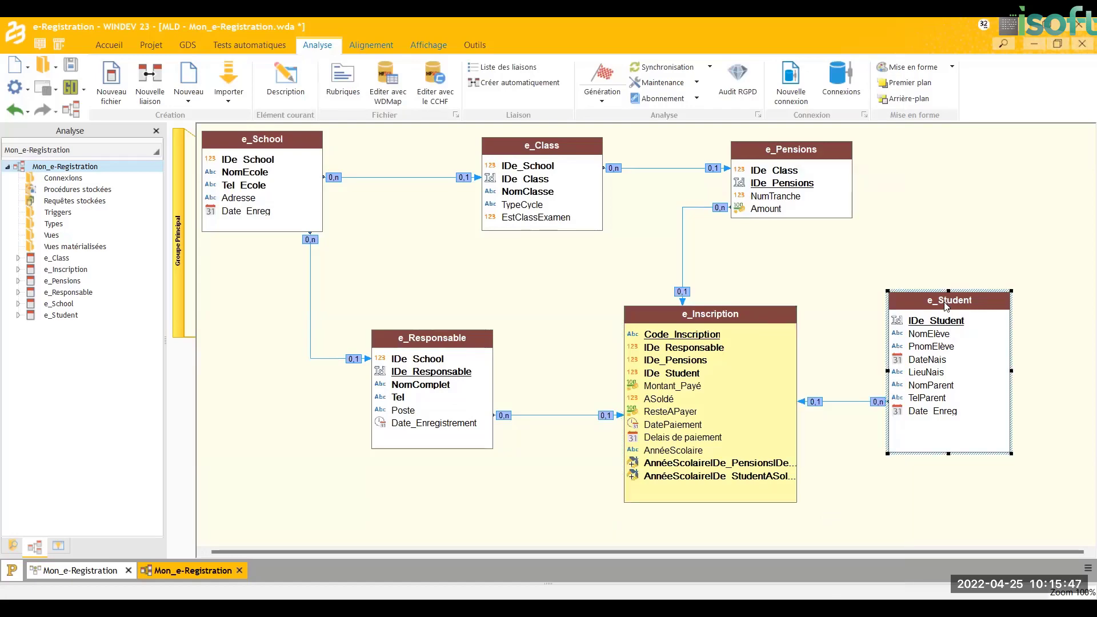
{"action": "double_click", "coordinate": [946, 307]}
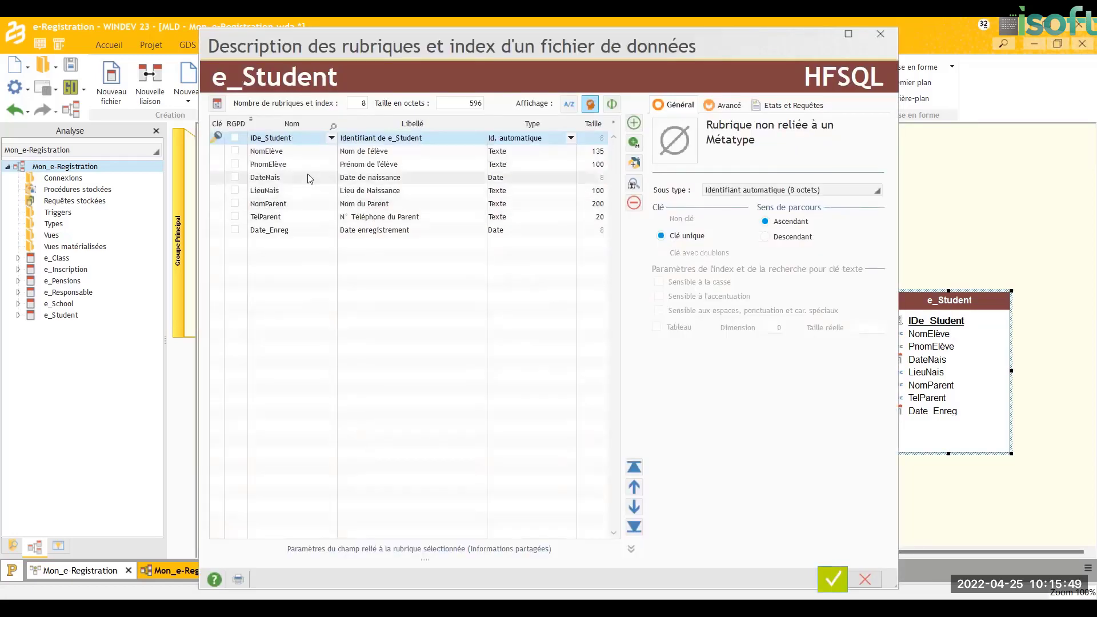
{"action": "left_click", "coordinate": [281, 153]}
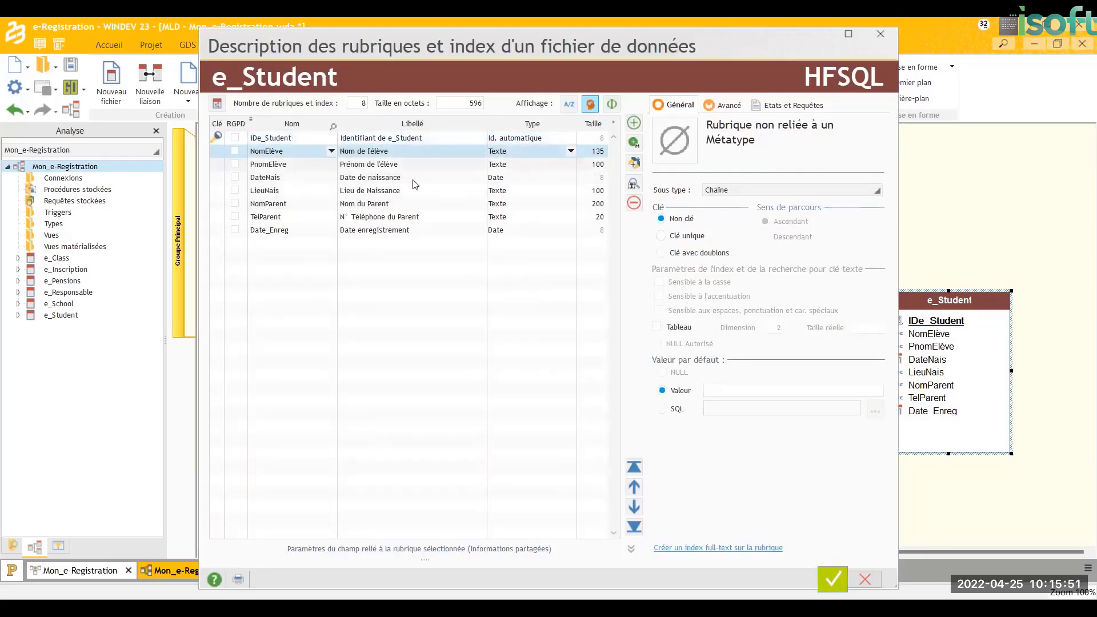
{"action": "left_click", "coordinate": [639, 167]}
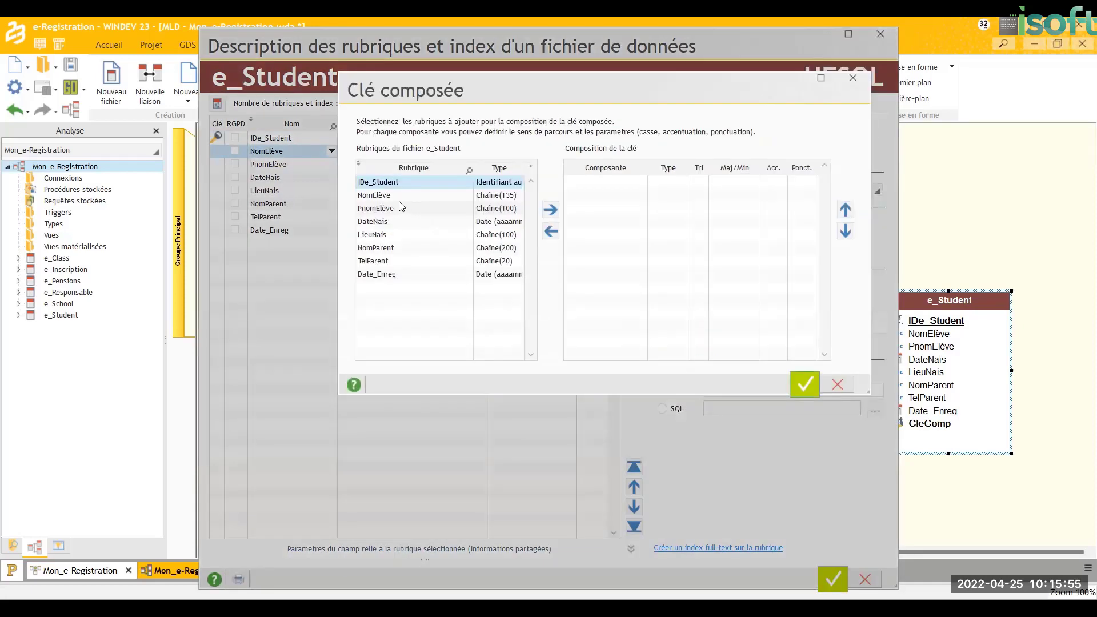
{"action": "left_click", "coordinate": [396, 197]}
{"action": "left_click", "coordinate": [555, 206]}
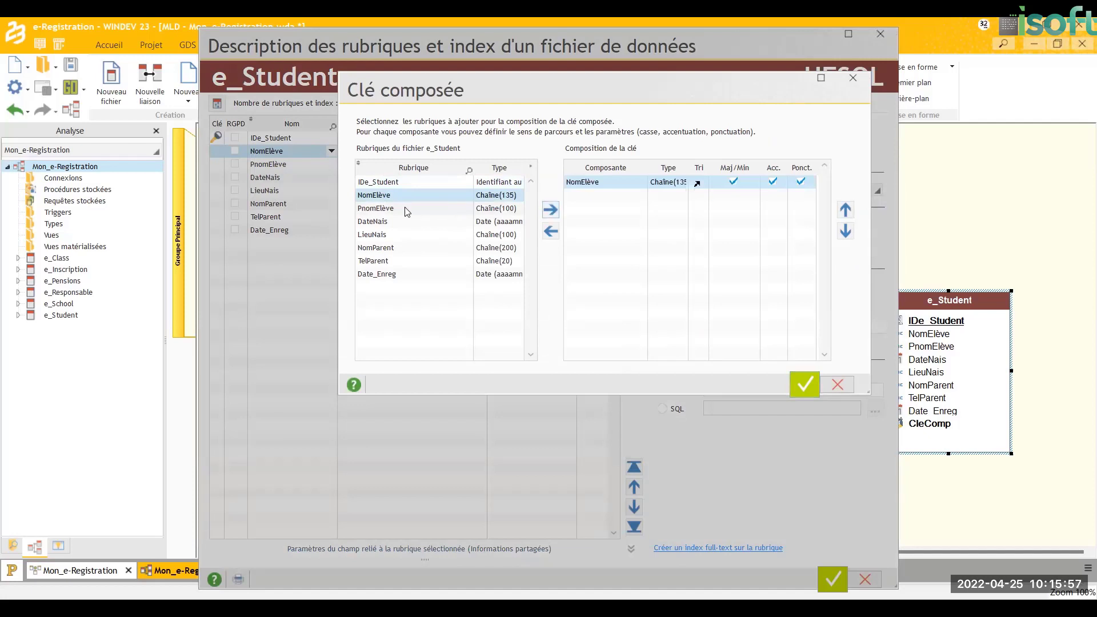
{"action": "left_click", "coordinate": [404, 208]}
{"action": "left_click", "coordinate": [552, 209]}
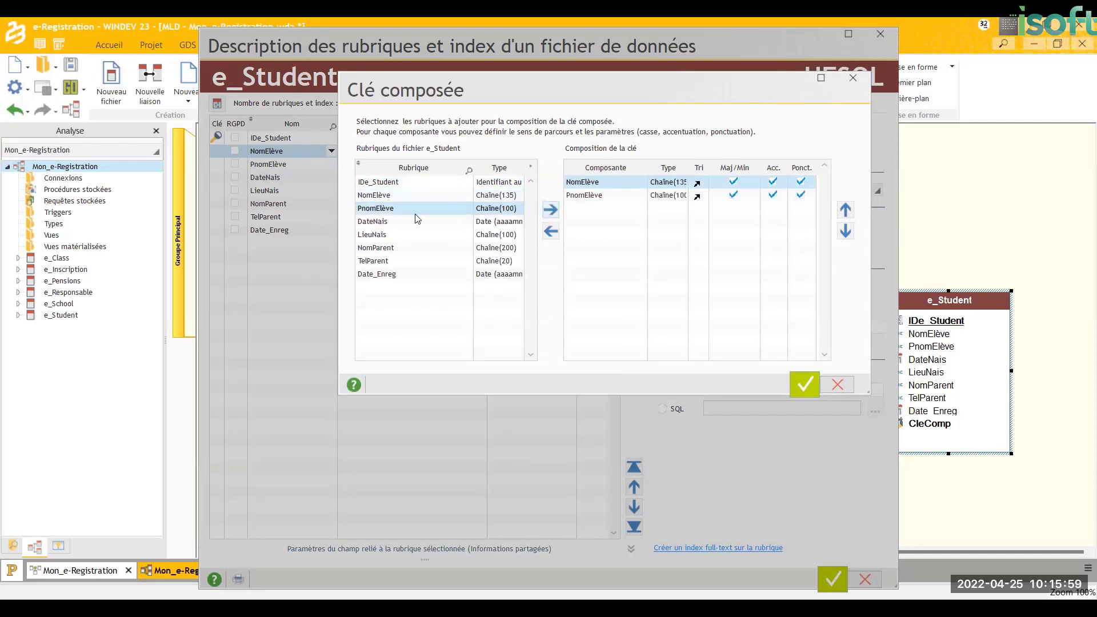
{"action": "left_click", "coordinate": [398, 221]}
{"action": "left_click", "coordinate": [550, 209]}
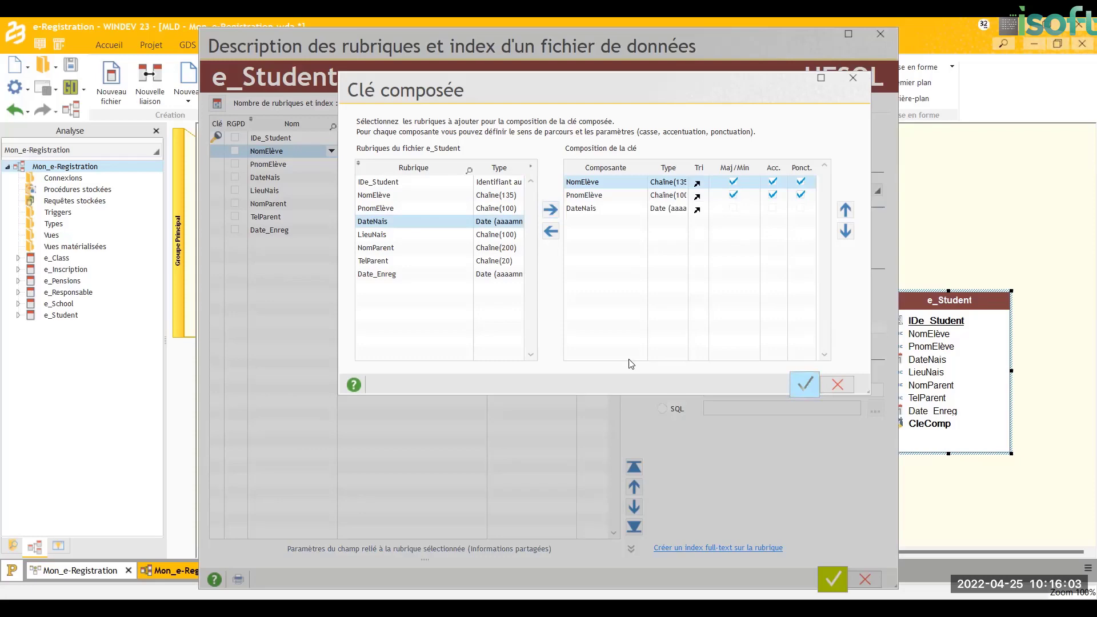
{"action": "left_click", "coordinate": [810, 386]}
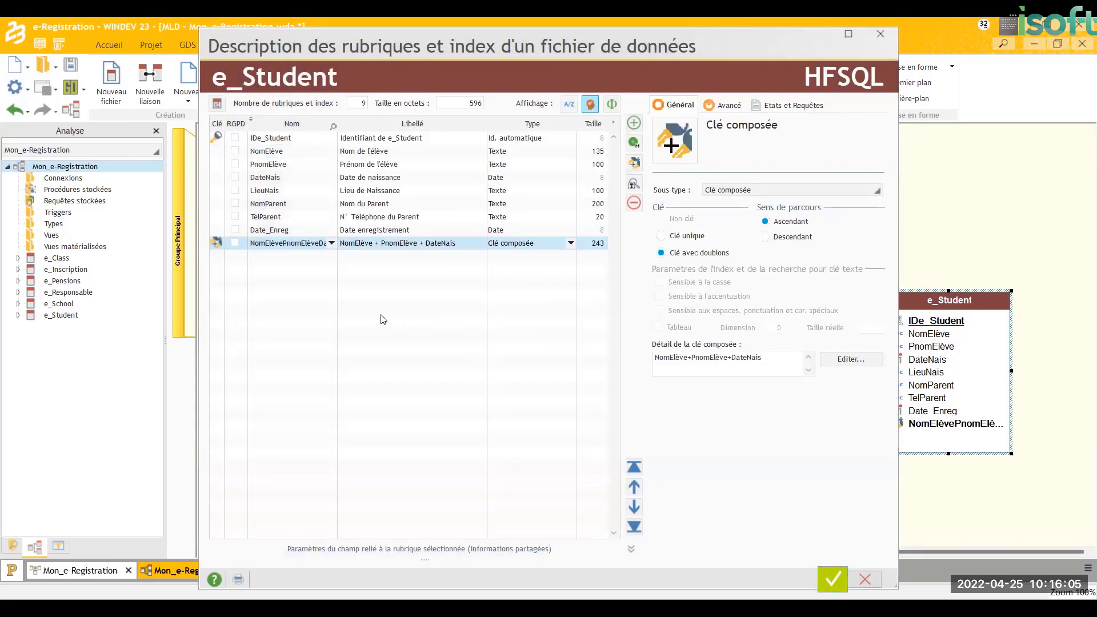
- Change e_Student's Date_Enreg field to Horodatage, recorded A la dernière modification, and choose to apply the change to e_School as well
{"action": "left_click", "coordinate": [284, 231]}
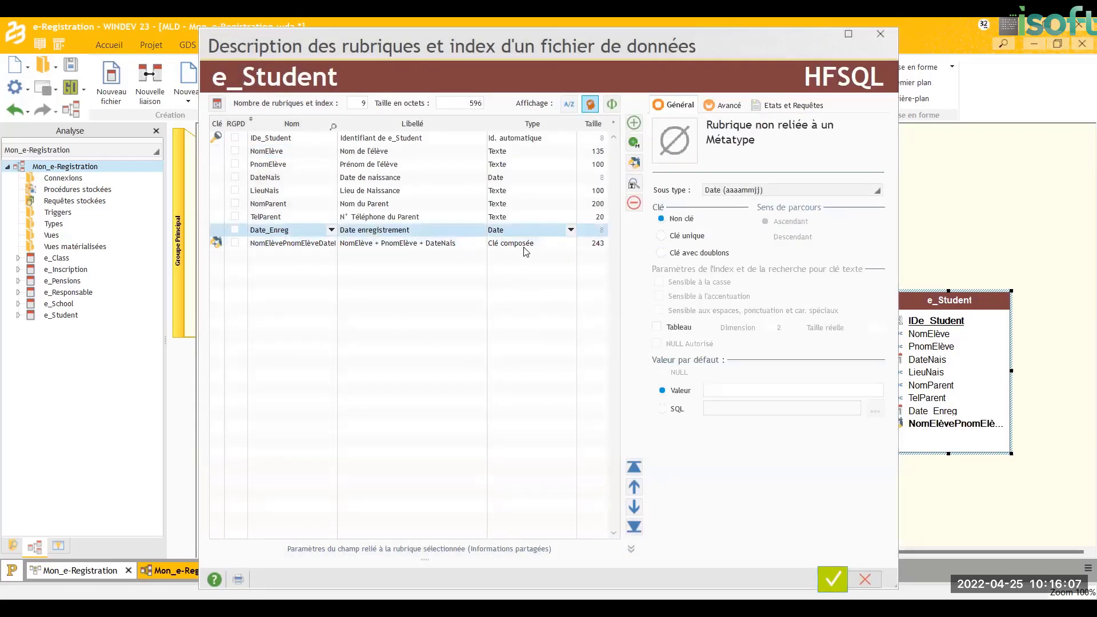
{"action": "left_click", "coordinate": [570, 231]}
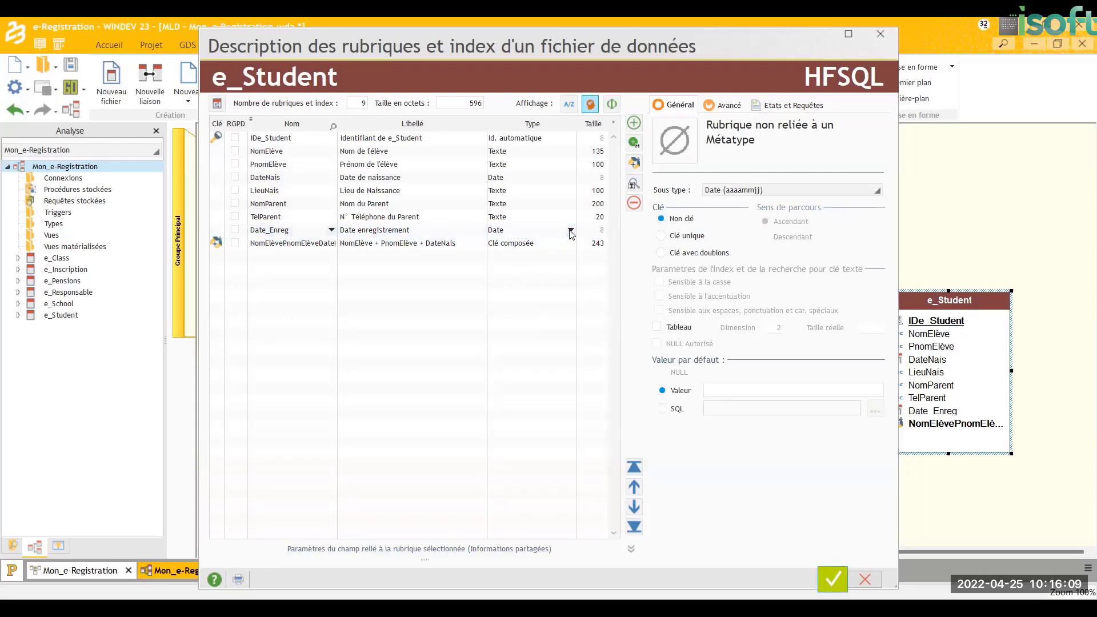
{"action": "left_click", "coordinate": [661, 316]}
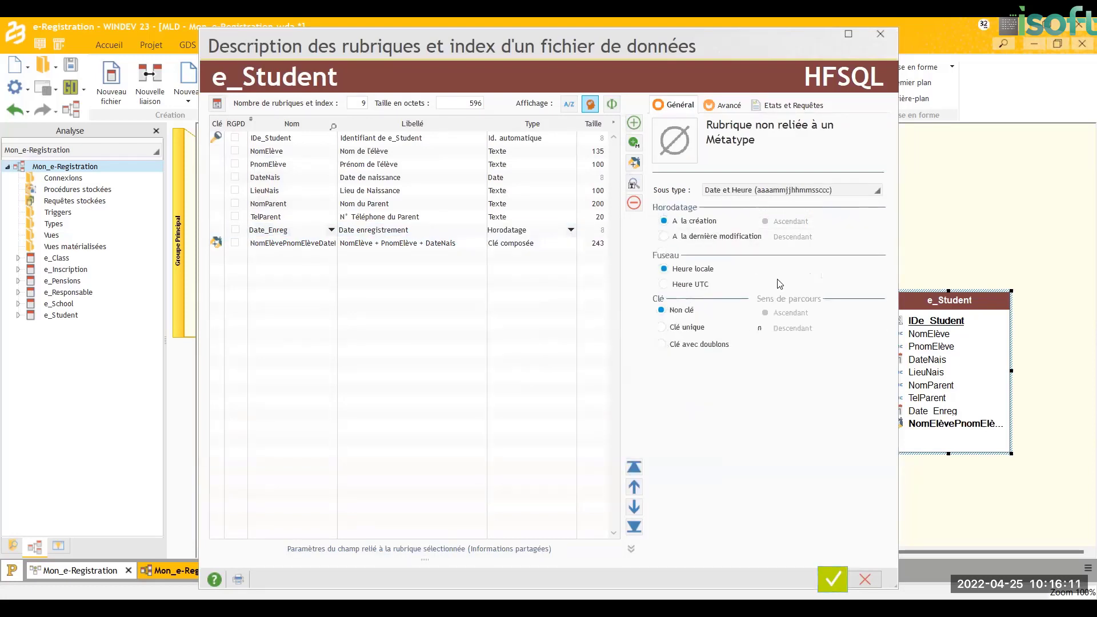
{"action": "left_click", "coordinate": [686, 237]}
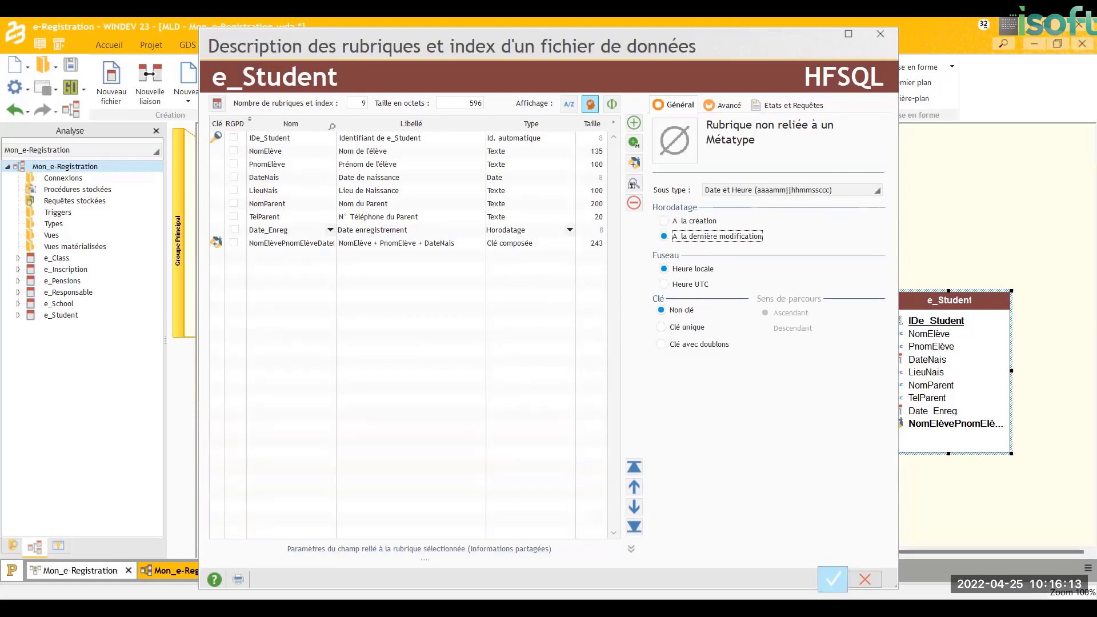
{"action": "left_click", "coordinate": [833, 579]}
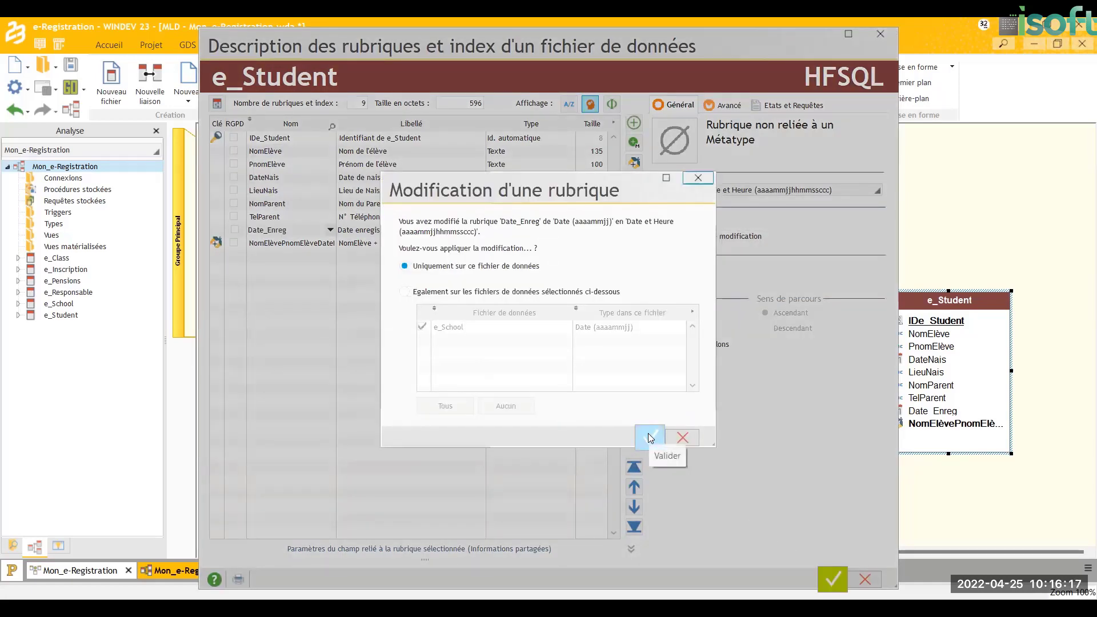
{"action": "left_click", "coordinate": [542, 294]}
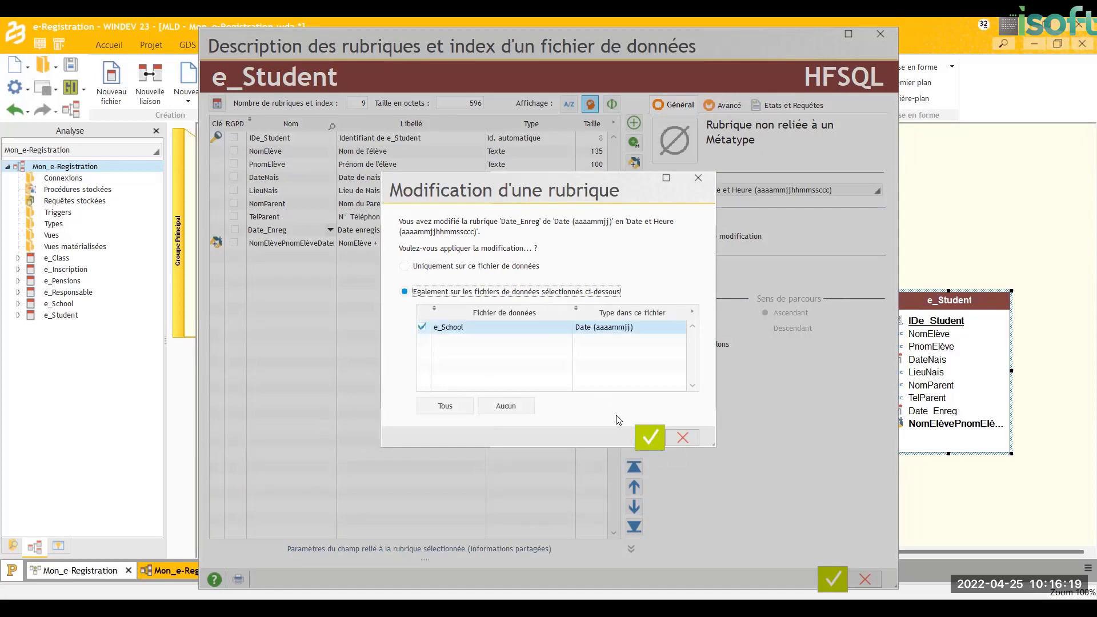
{"action": "left_click", "coordinate": [649, 437]}
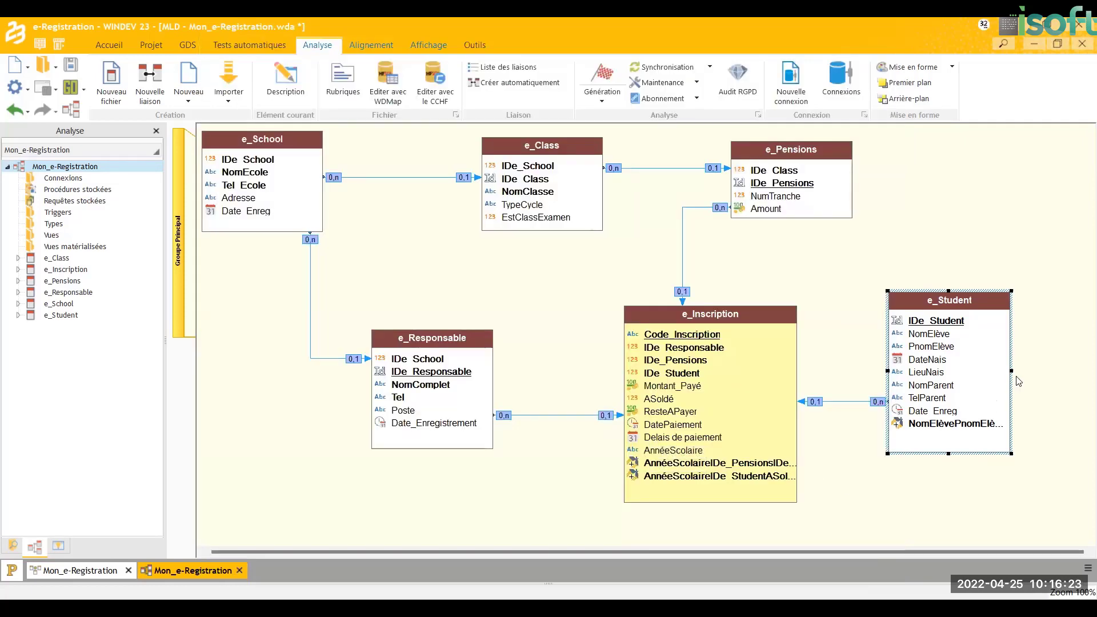
- Widen the e_Student and e_Inscription boxes in the diagram so their composite key names fit in full, and save the analysis
{"action": "left_click_drag", "start_coordinate": [1010, 370], "coordinate": [1054, 370]}
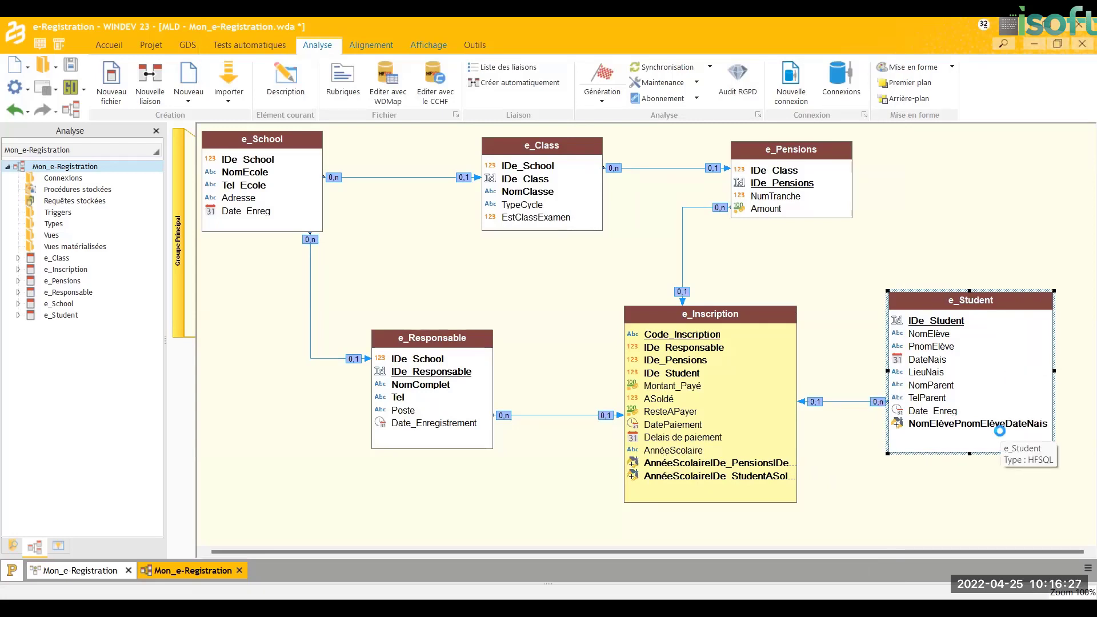
{"action": "key", "text": "ctrl+s"}
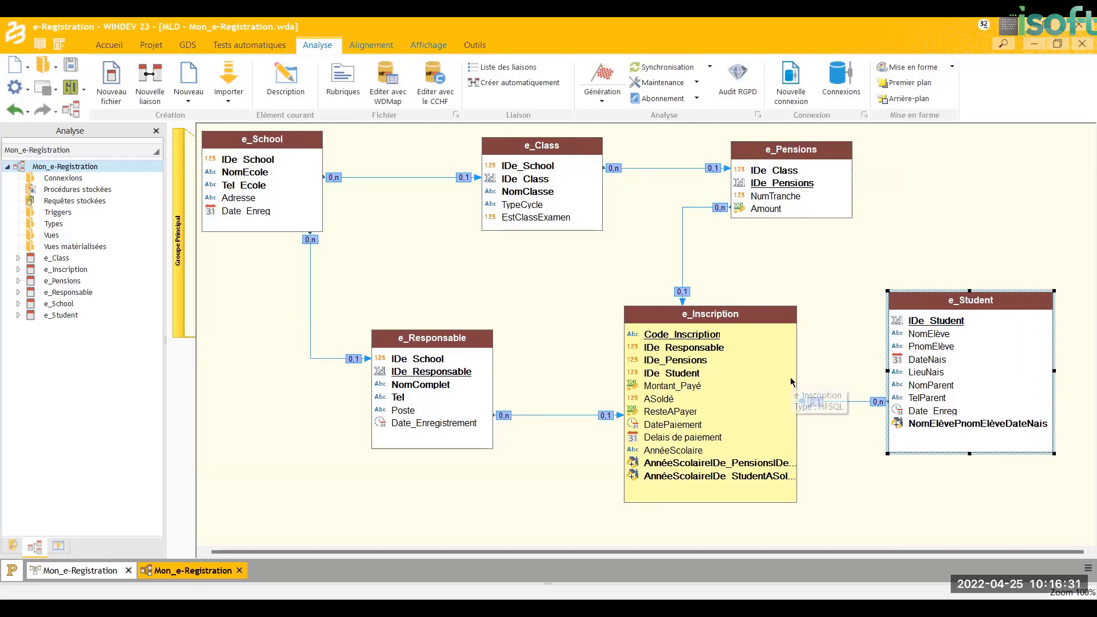
{"action": "left_click", "coordinate": [764, 371]}
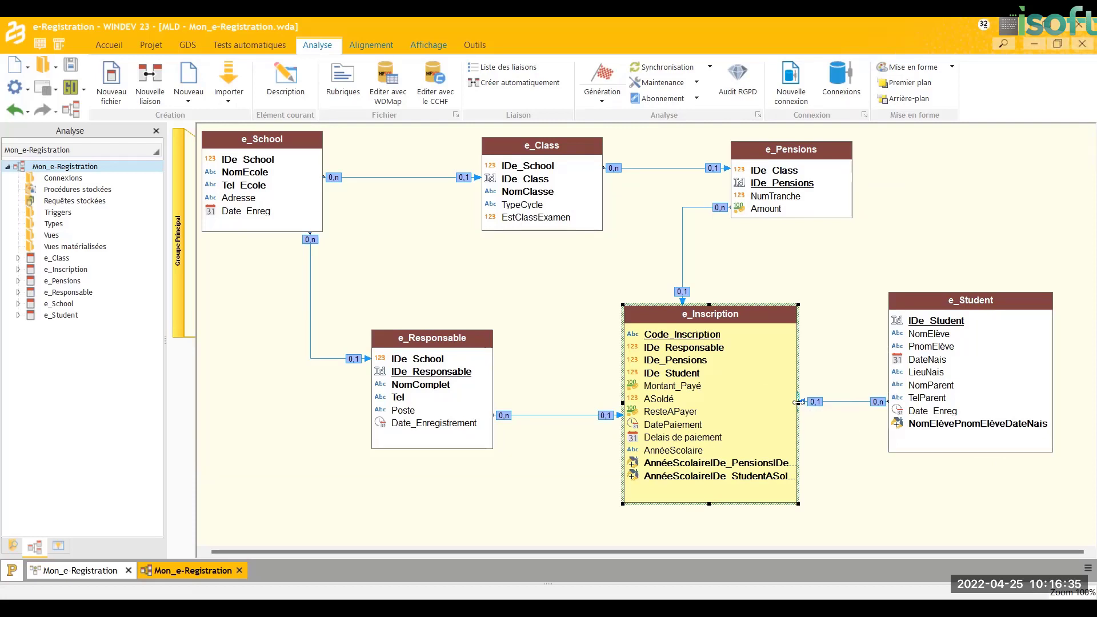
{"action": "left_click_drag", "start_coordinate": [798, 402], "coordinate": [836, 402]}
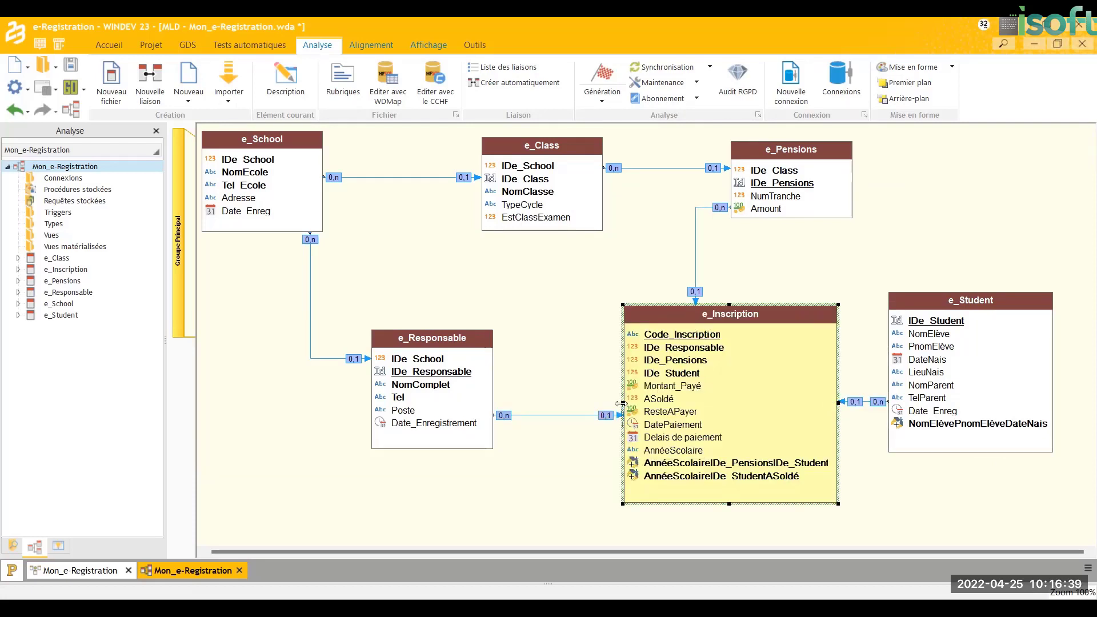
{"action": "left_click_drag", "start_coordinate": [622, 403], "coordinate": [600, 403]}
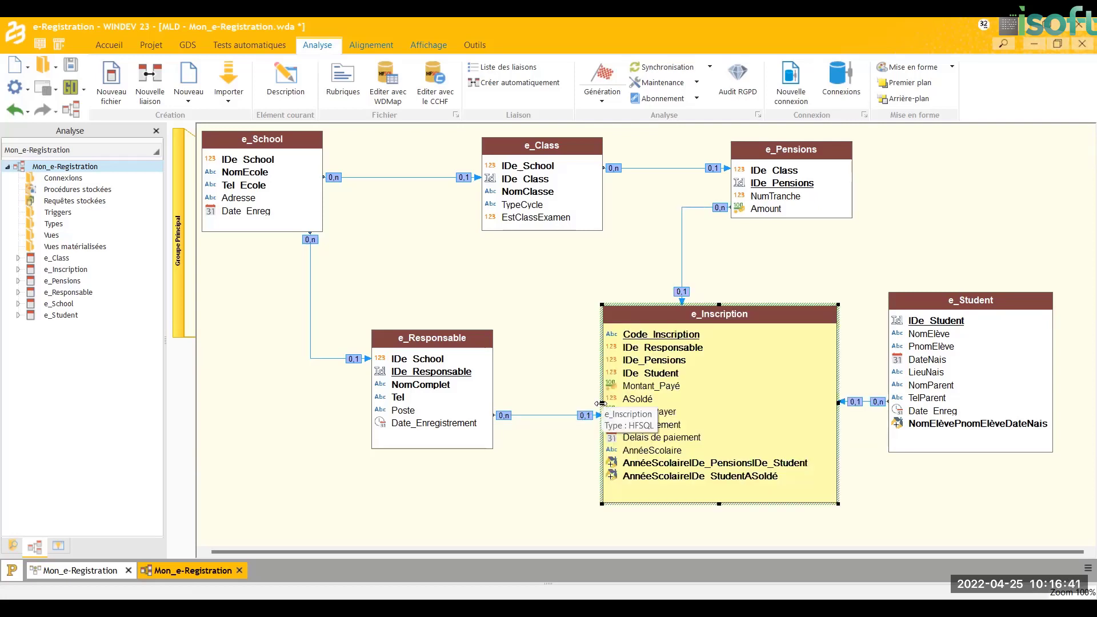
{"action": "key", "text": "ctrl+s"}
{"action": "left_click", "coordinate": [545, 309]}
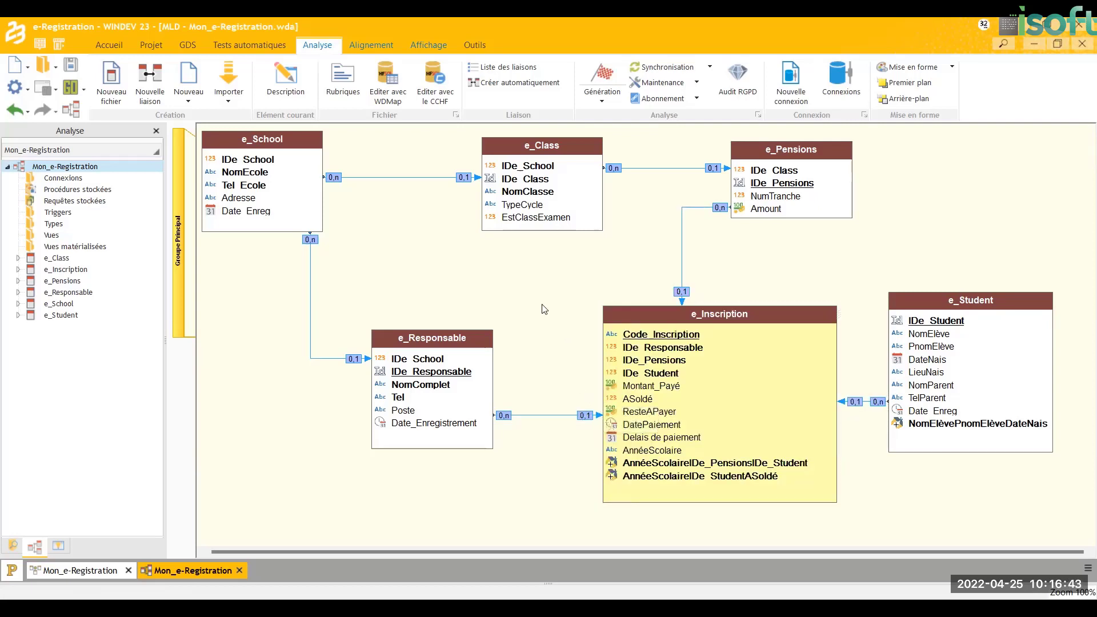
- Make the e_School box slightly taller in the diagram and save the analysis
{"action": "left_click", "coordinate": [273, 212]}
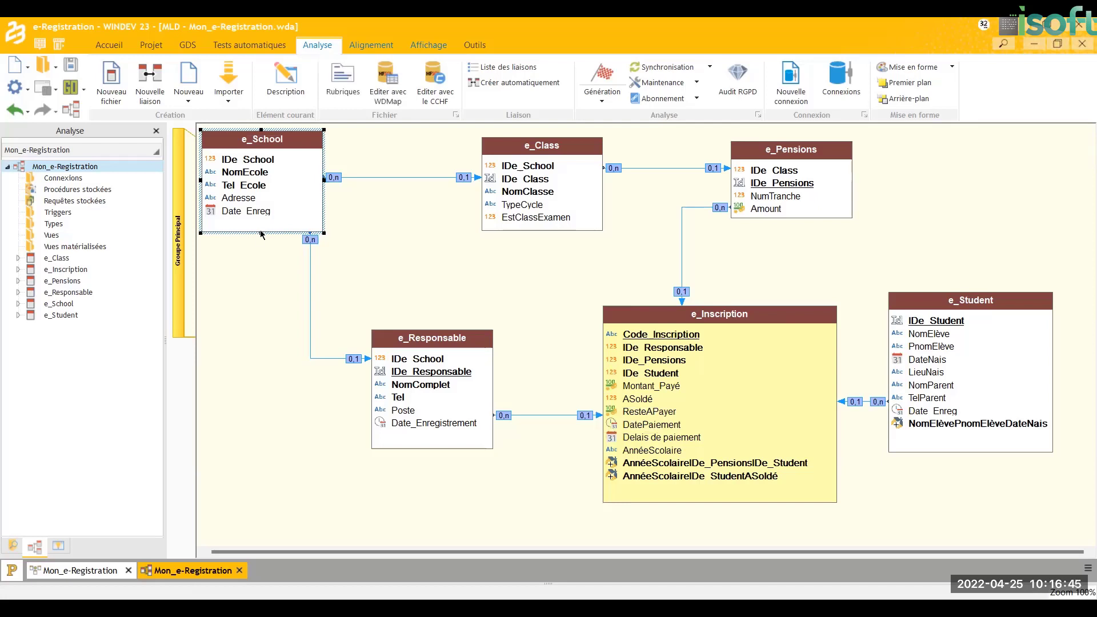
{"action": "left_click_drag", "start_coordinate": [260, 232], "coordinate": [260, 241]}
{"action": "left_click", "coordinate": [273, 290]}
{"action": "key", "text": "ctrl+s"}
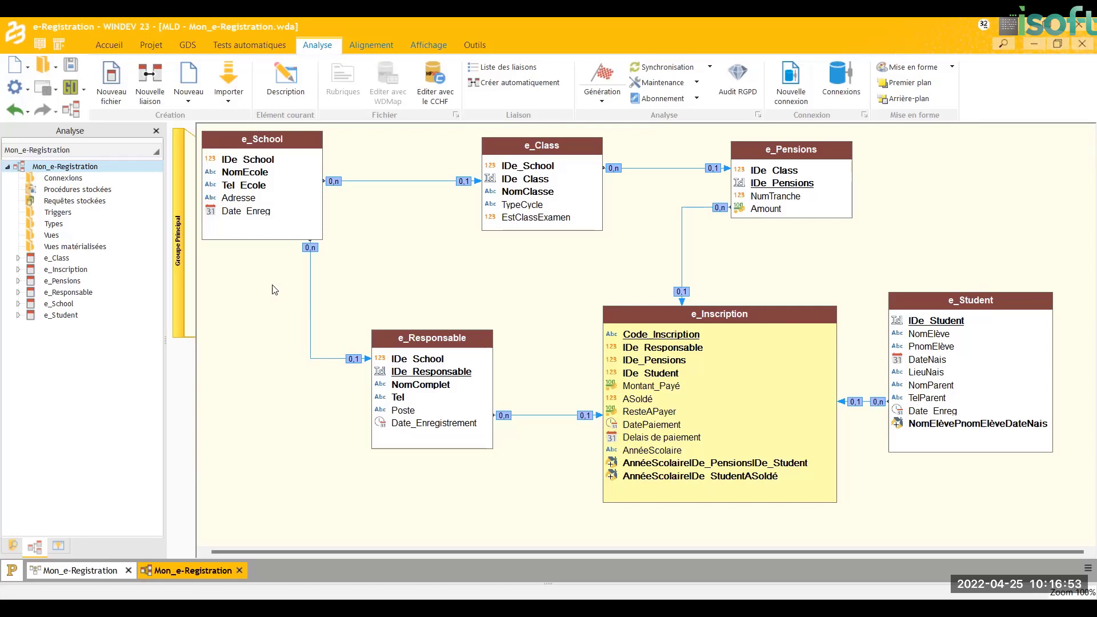
- Set the e_School_e_Class link so each e_Class has at least one e_School, with the label "Avoir les salles de classe"
{"action": "double_click", "coordinate": [369, 181]}
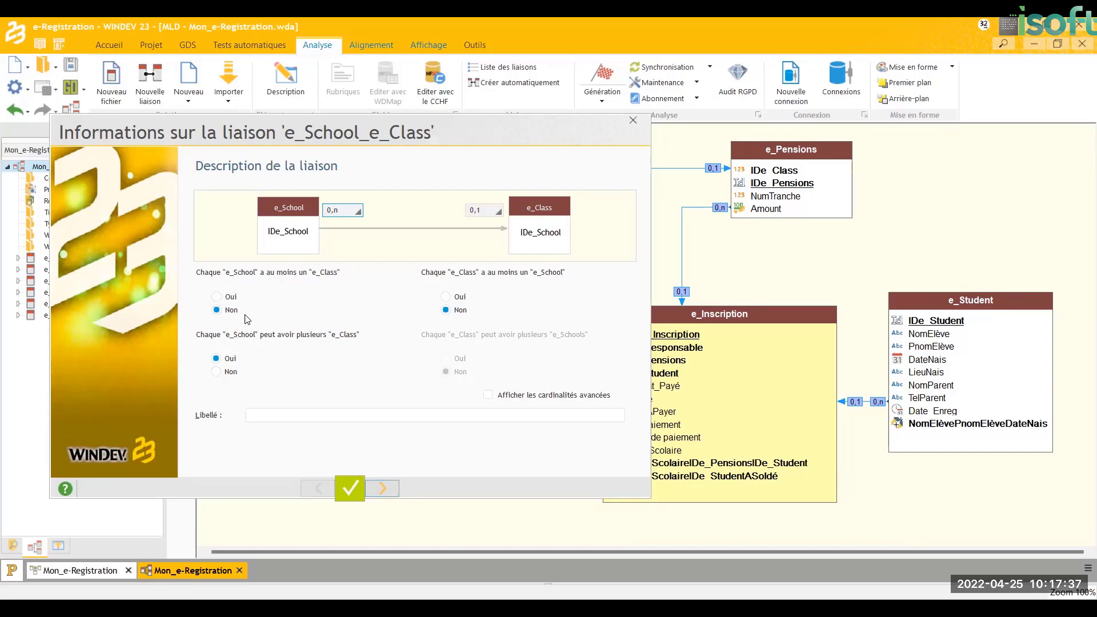
{"action": "left_click", "coordinate": [460, 298]}
{"action": "left_click", "coordinate": [385, 415]}
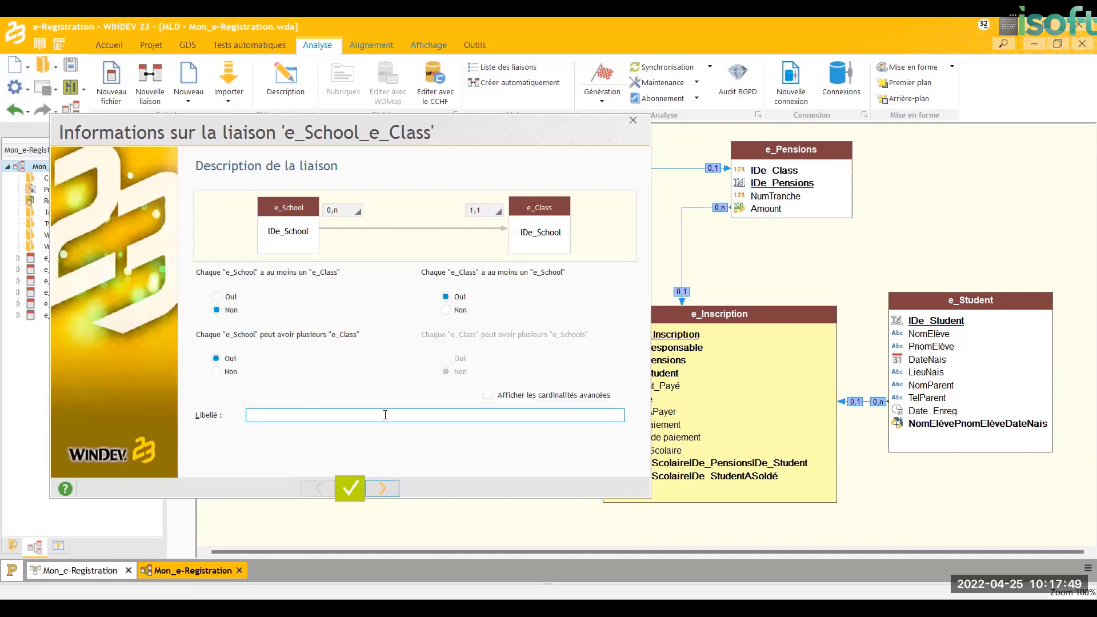
{"action": "type", "text": "Avoir les salles de classe"}
- Keep IDe_School as the e_School_e_Class link's unique and linked key, and examine the available deletion and modification rules
{"action": "left_click", "coordinate": [381, 485]}
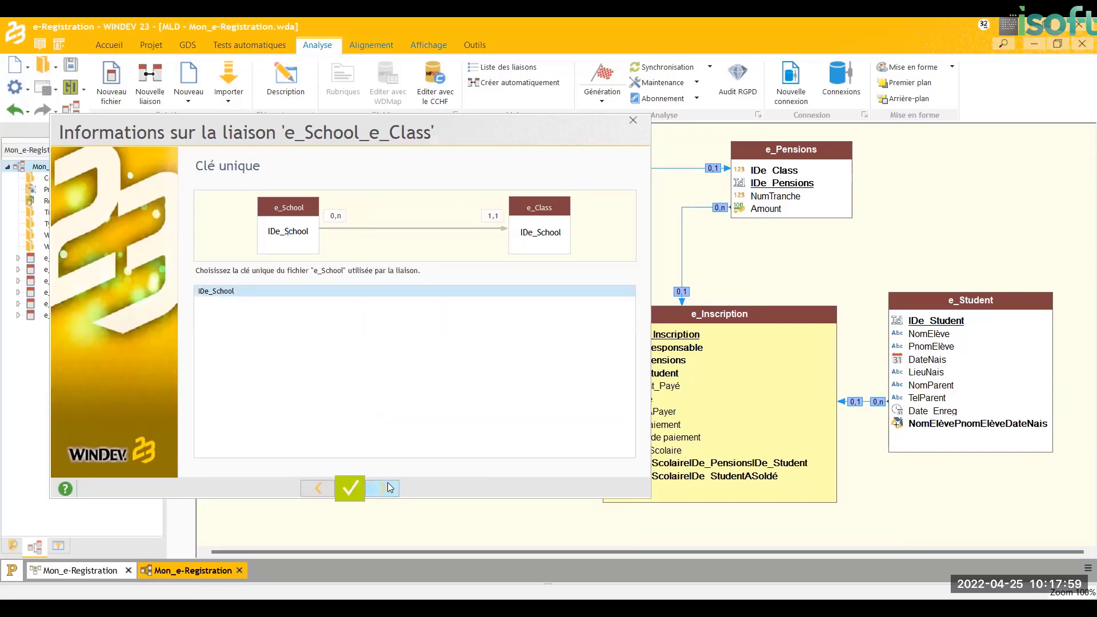
{"action": "left_click", "coordinate": [387, 484]}
{"action": "left_click", "coordinate": [387, 483]}
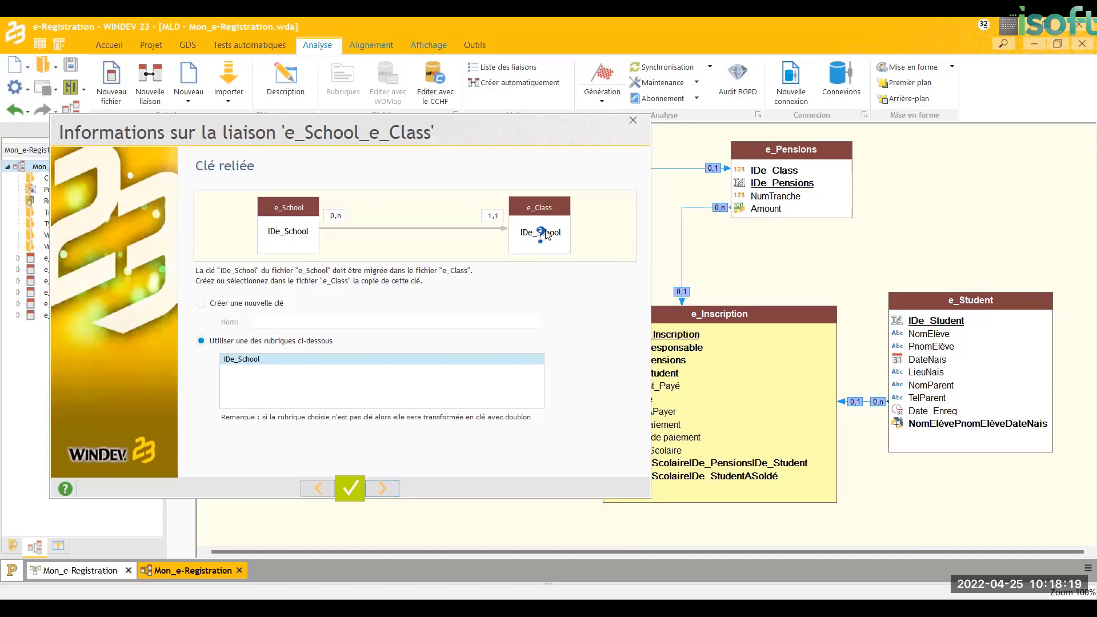
{"action": "left_click", "coordinate": [384, 488]}
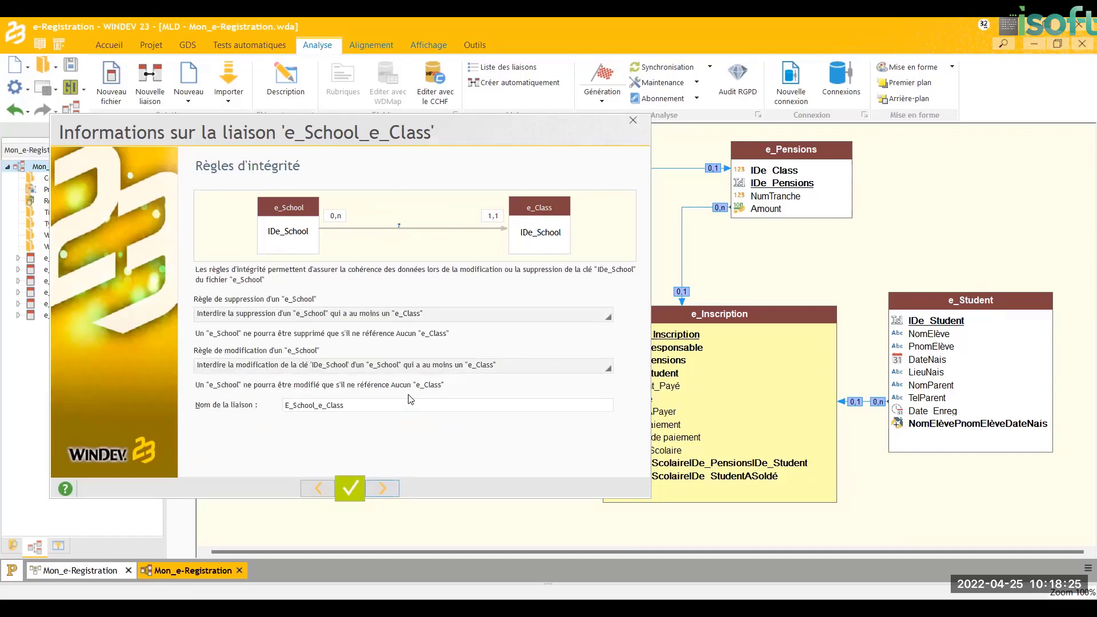
{"action": "left_click", "coordinate": [414, 316]}
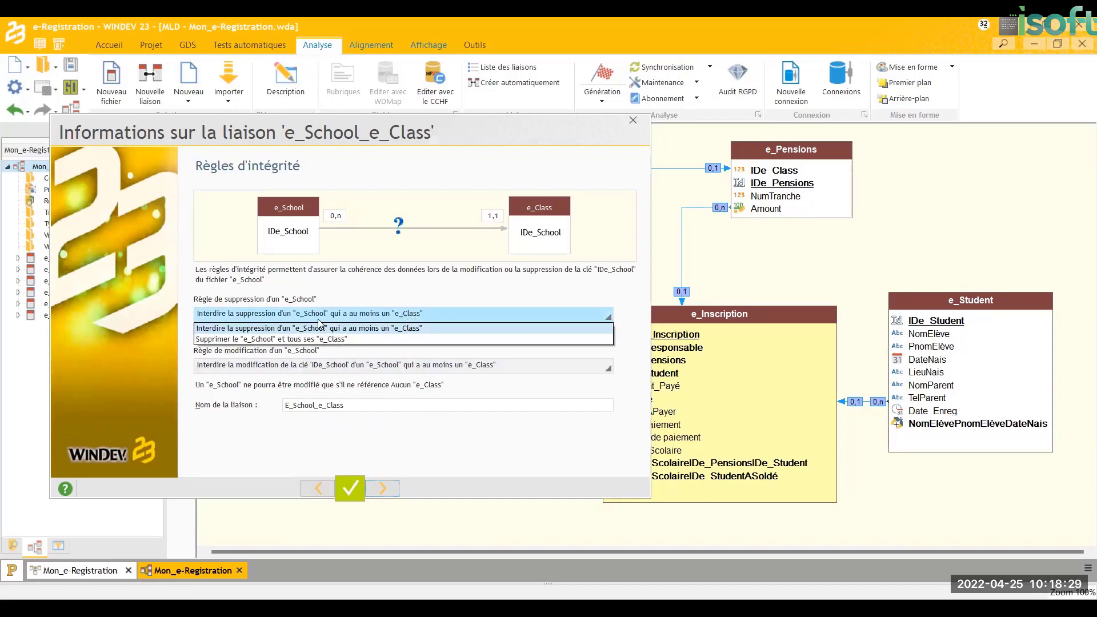
{"action": "left_click", "coordinate": [406, 313]}
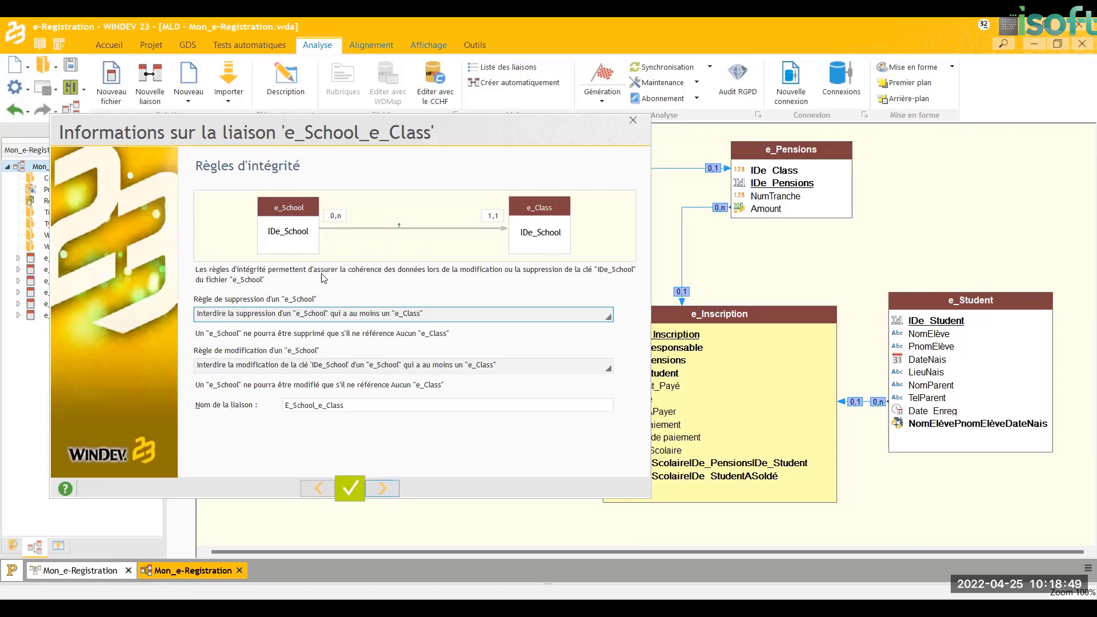
{"action": "left_click", "coordinate": [377, 366]}
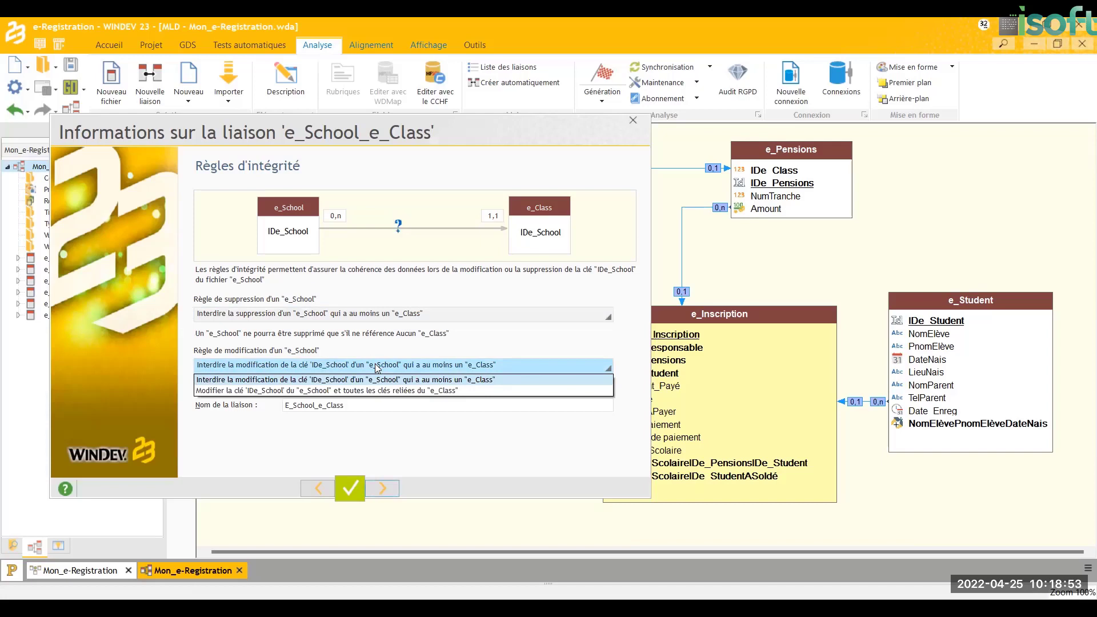
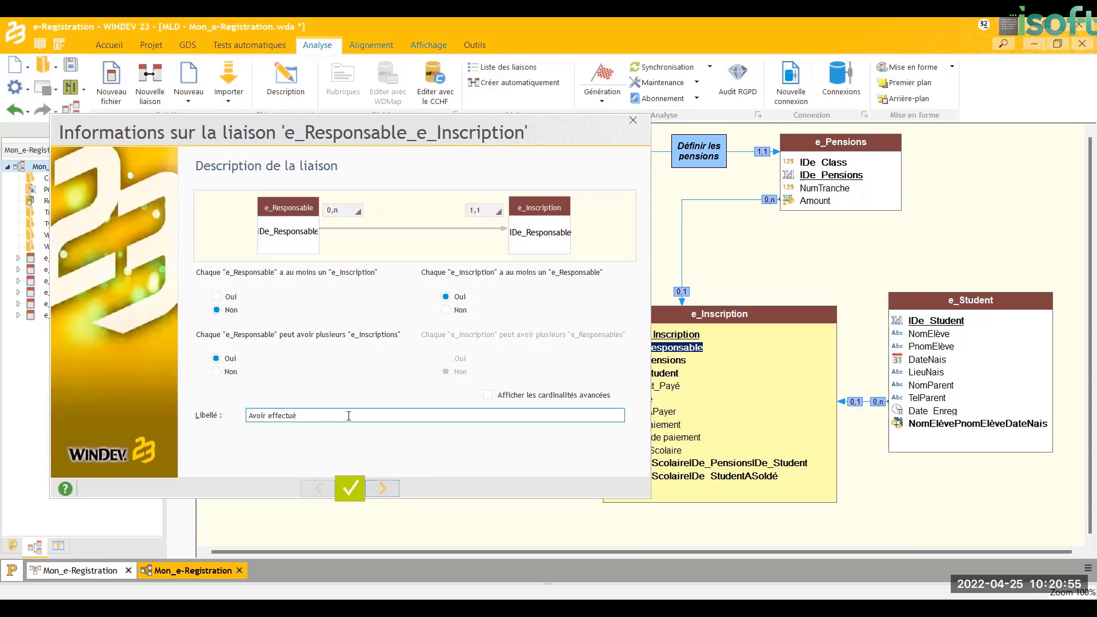
- Label the e_Responsable_e_Inscription link "Avoir effectué l'inscription" and finish its description with the proposed IDe_Responsable keys and integrity rules
{"action": "type", "text": "'inscription"}
{"action": "left_click", "coordinate": [393, 487]}
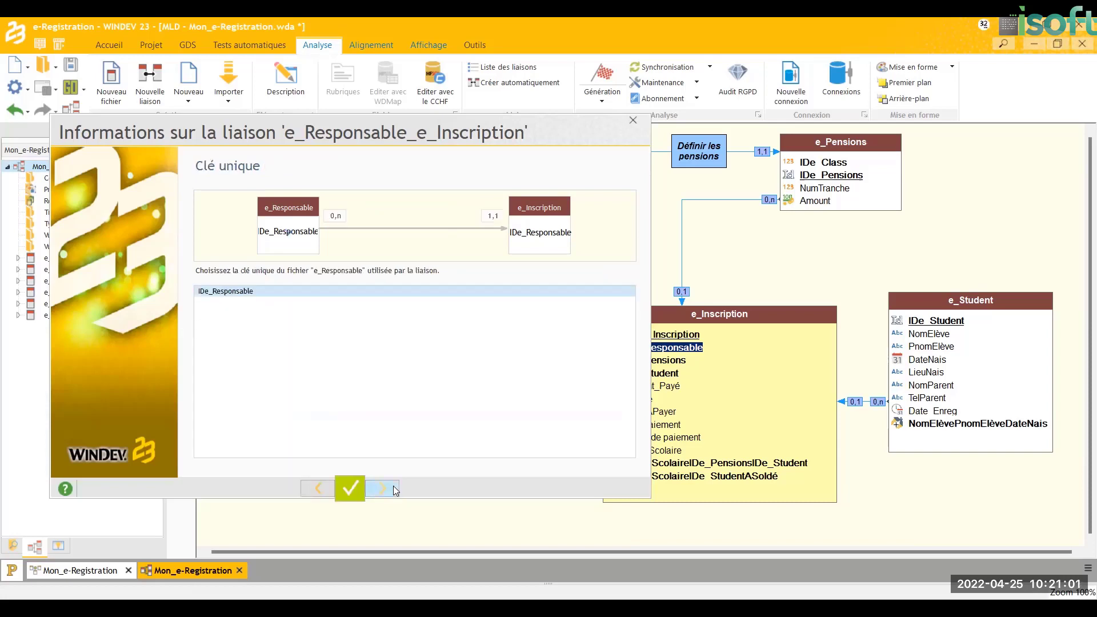
{"action": "left_click", "coordinate": [393, 487]}
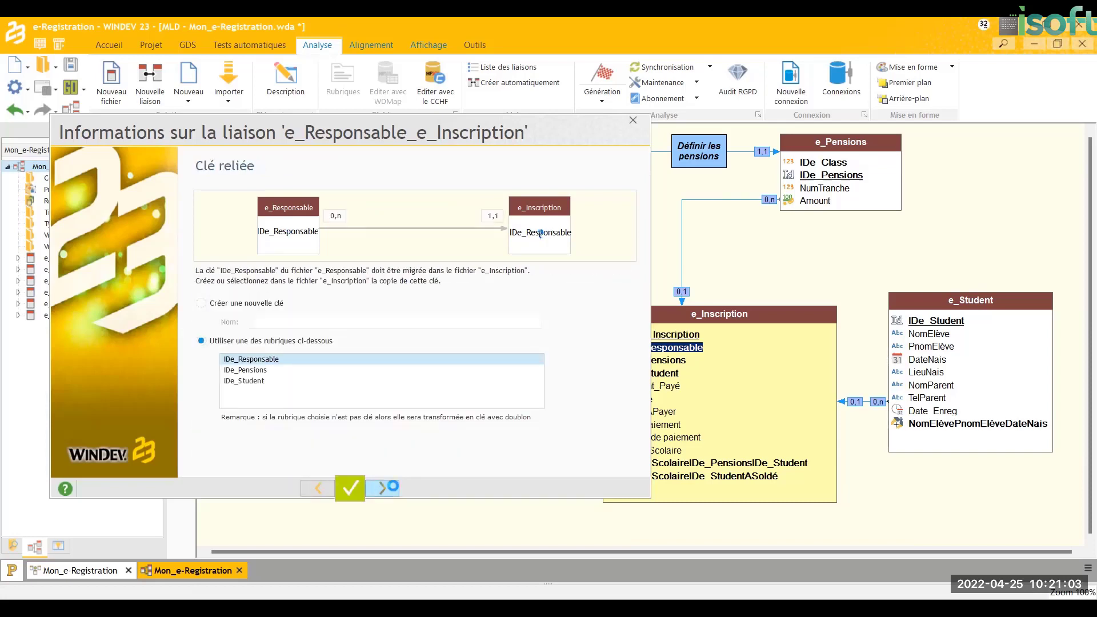
{"action": "left_click", "coordinate": [393, 486]}
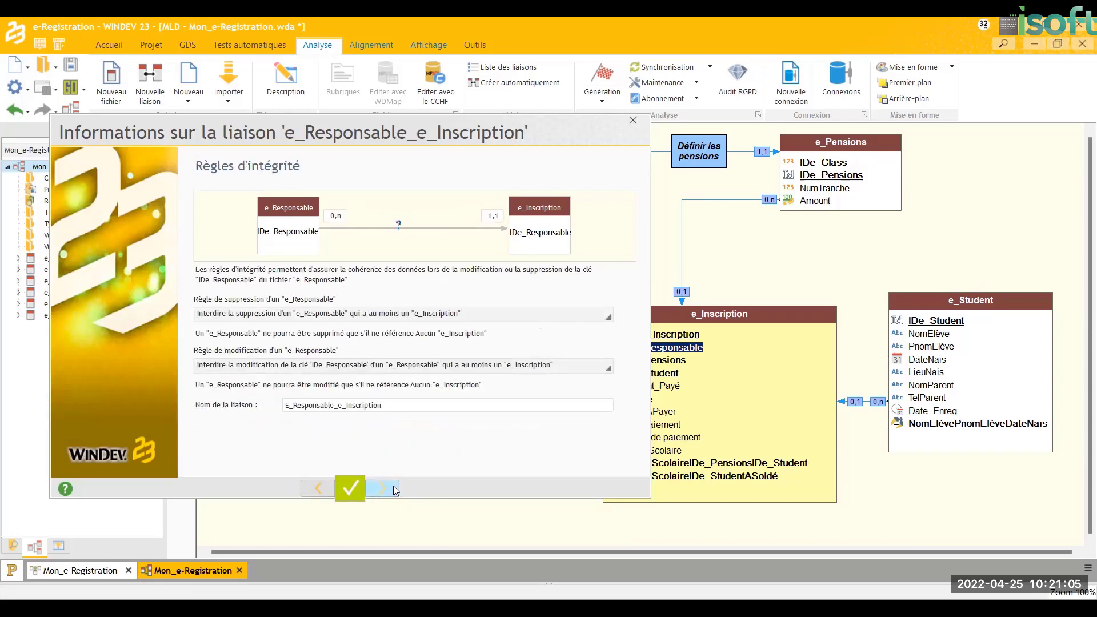
{"action": "left_click", "coordinate": [393, 488]}
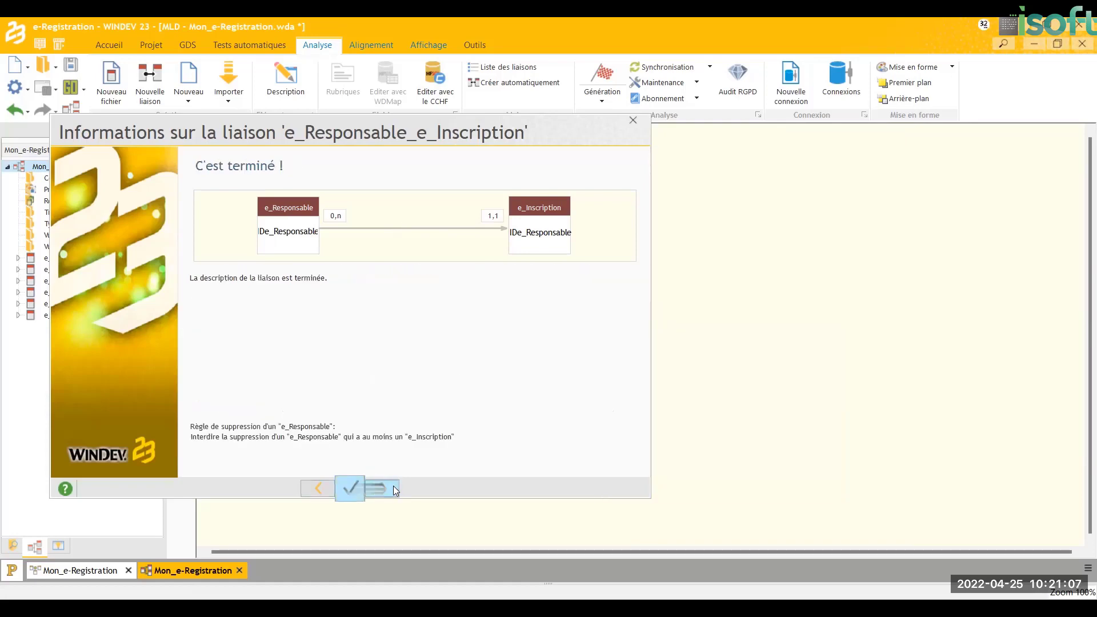
{"action": "left_click", "coordinate": [393, 485]}
- Move the e_Responsable box beneath e_School, and set their link so each e_Responsable has at least one e_School
{"action": "left_click", "coordinate": [464, 341]}
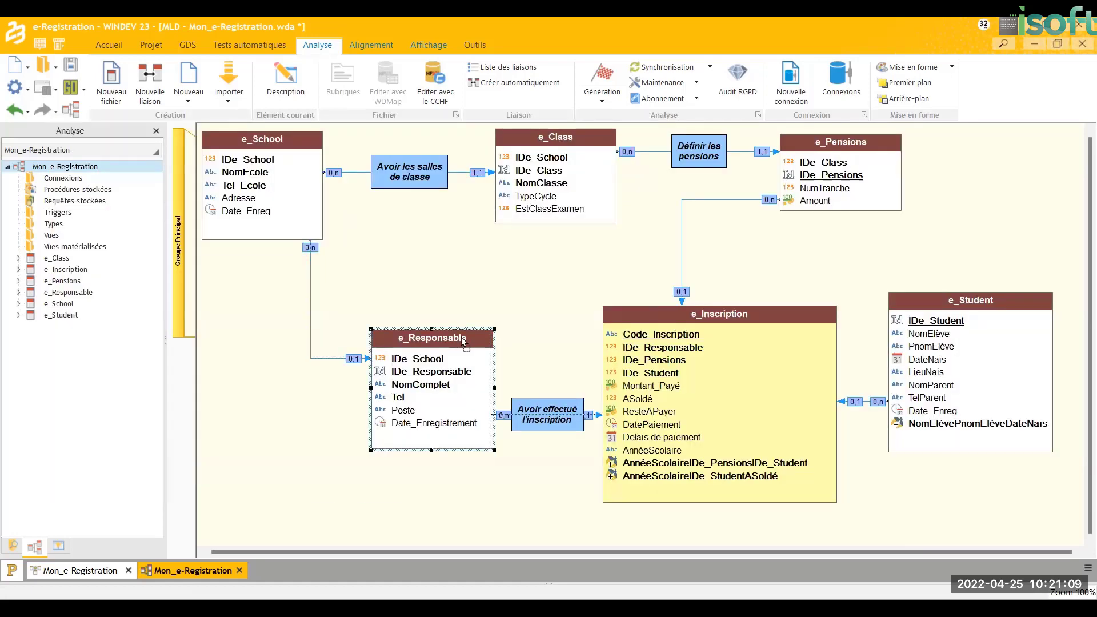
{"action": "left_click_drag", "start_coordinate": [464, 341], "coordinate": [348, 368]}
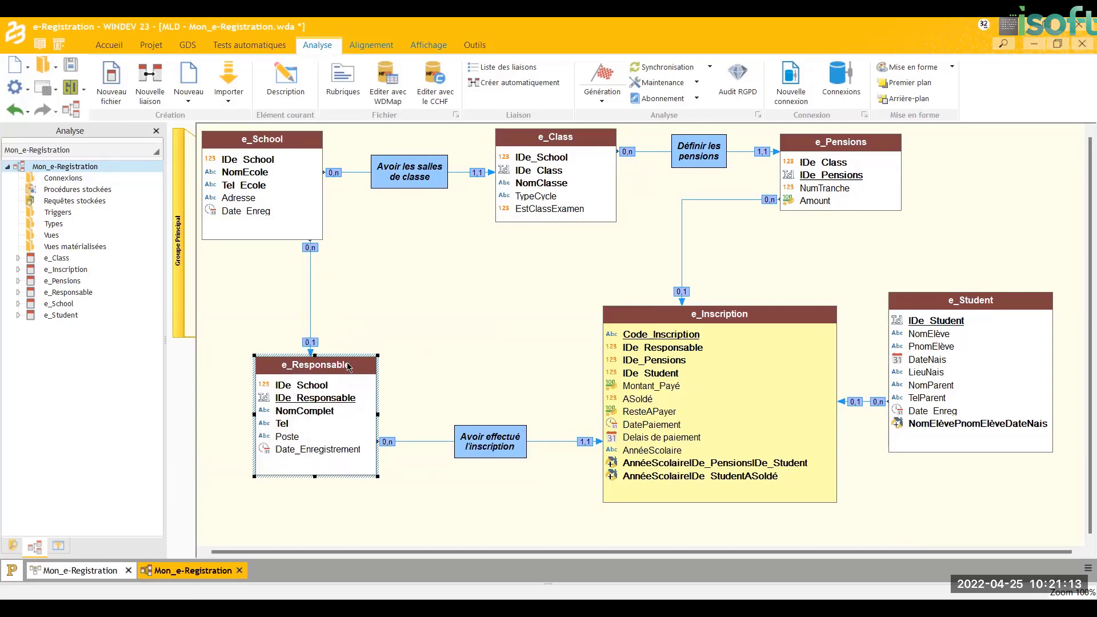
{"action": "left_click", "coordinate": [310, 306]}
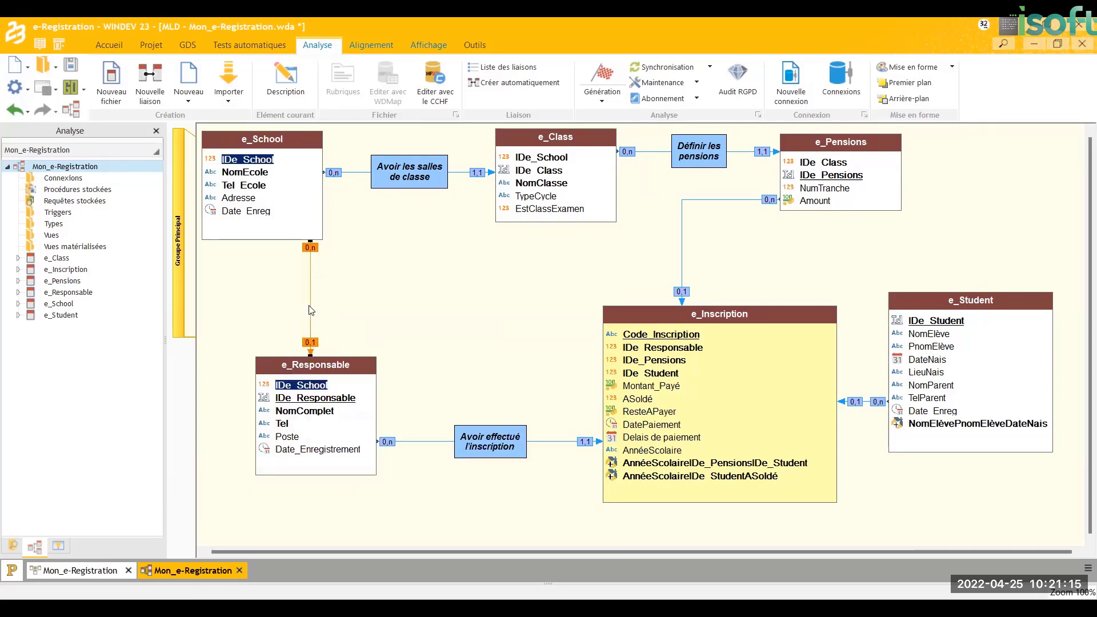
{"action": "double_click", "coordinate": [311, 317]}
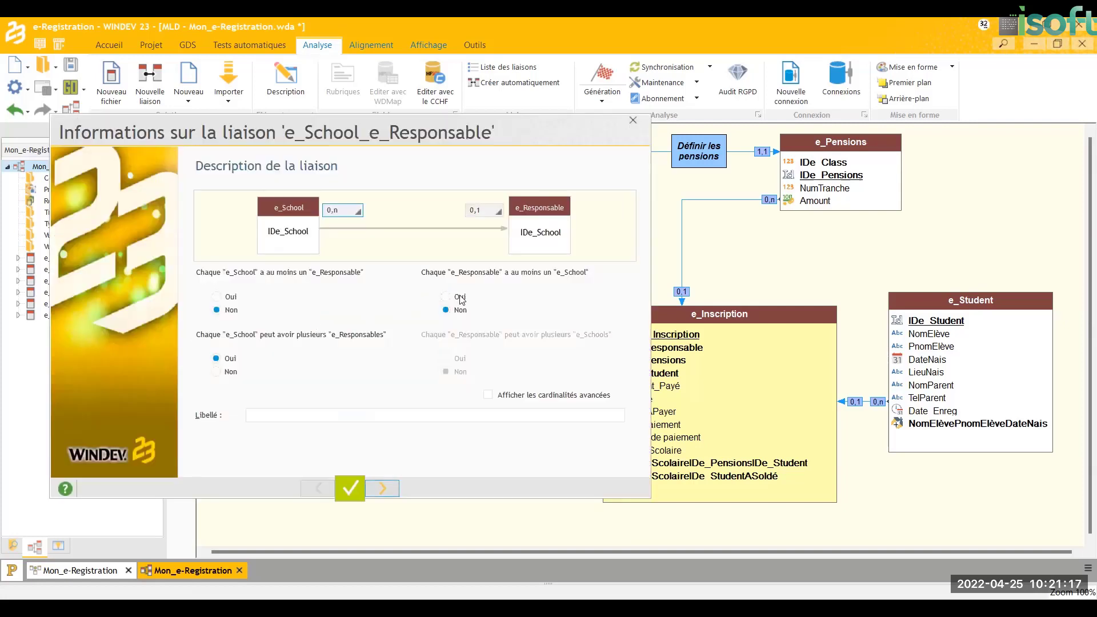
{"action": "left_click", "coordinate": [460, 297]}
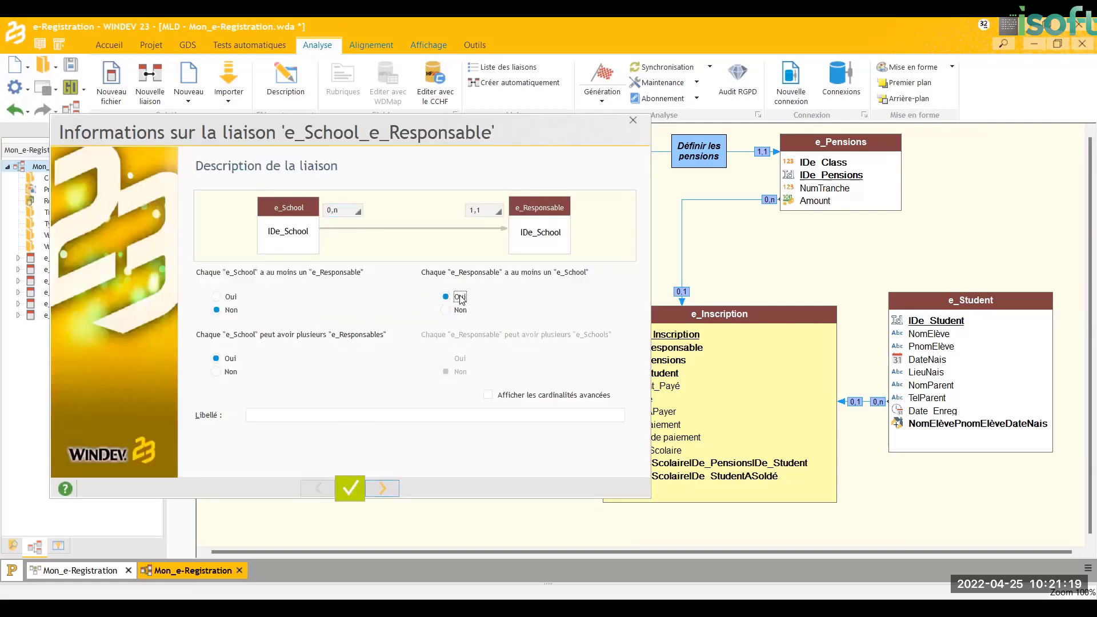
- Label the e_School_e_Responsable link "Être responsable d'un établissement" and finish its description with the proposed keys and integrity rules
{"action": "left_click", "coordinate": [351, 414]}
{"action": "type", "text": "Ept"}
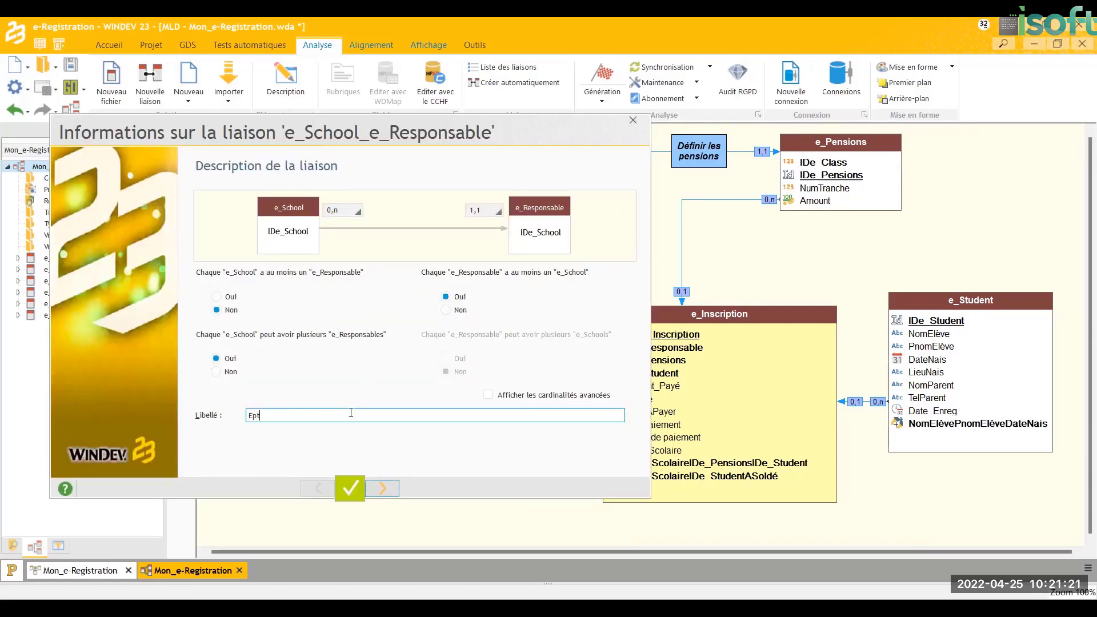
{"action": "type", "text": "re"}
{"action": "key", "text": "BackSpace"}
{"action": "key", "text": "BackSpace"}
{"action": "key", "text": "BackSpace"}
{"action": "key", "text": "BackSpace"}
{"action": "key", "text": "BackSpace"}
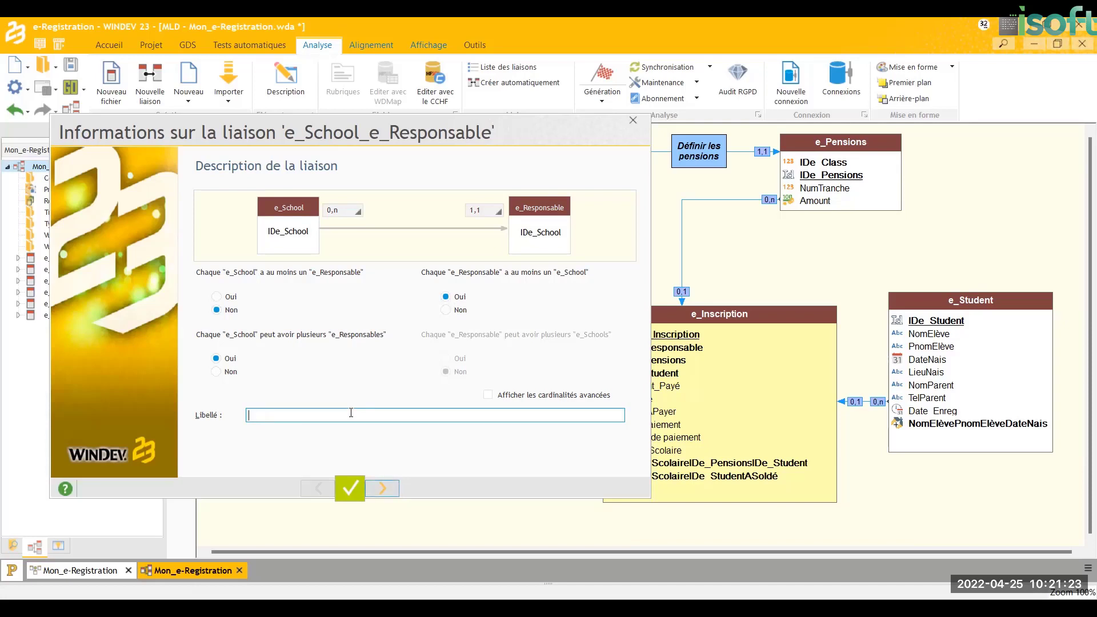
{"action": "type", "text": "être"}
{"action": "key", "text": "BackSpace"}
{"action": "key", "text": "BackSpace"}
{"action": "key", "text": "BackSpace"}
{"action": "key", "text": "BackSpace"}
{"action": "type", "text": "Étre responsable d'un établissemen"}
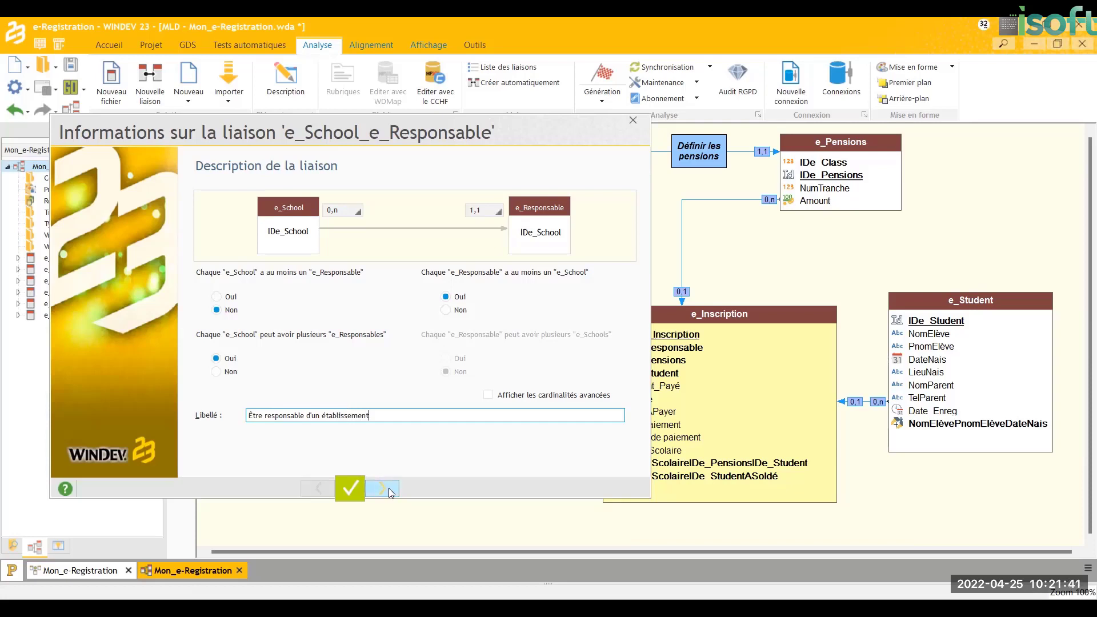
{"action": "type", "text": "t"}
{"action": "left_click", "coordinate": [388, 488]}
{"action": "left_click", "coordinate": [389, 488]}
{"action": "left_click", "coordinate": [388, 488]}
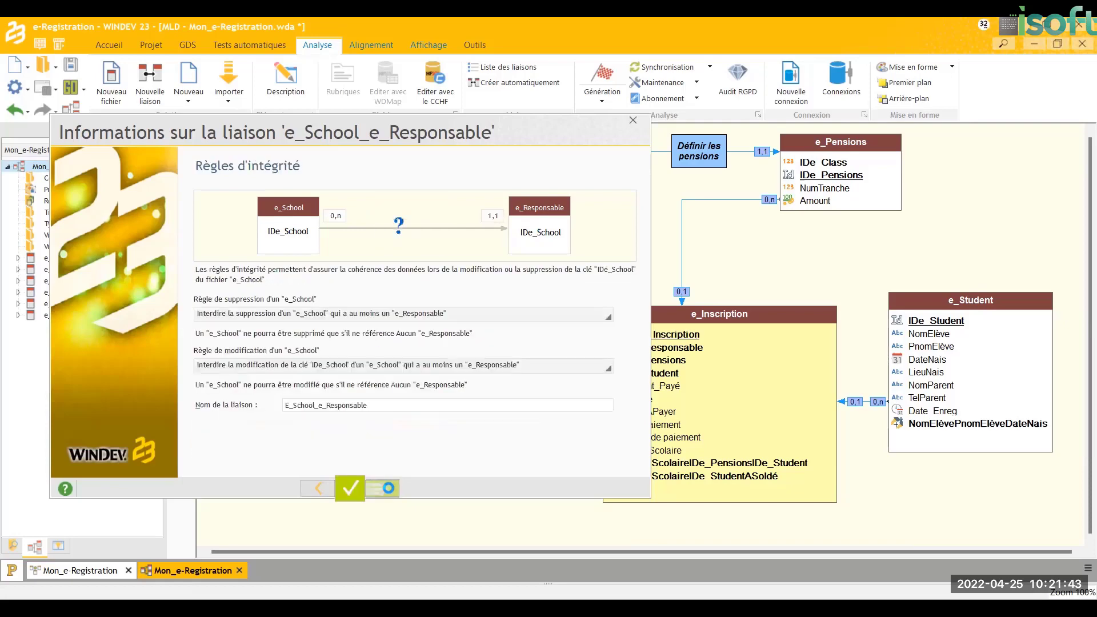
{"action": "left_click", "coordinate": [389, 488]}
{"action": "left_click", "coordinate": [388, 488]}
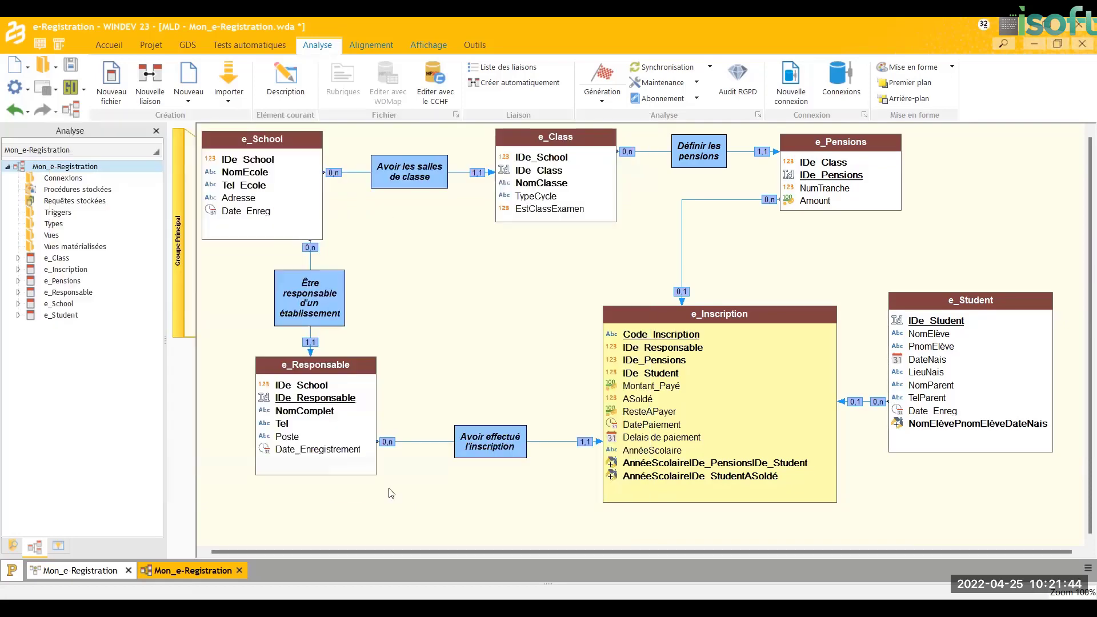
- Shift the "Être responsable d'un établissement" link label slightly left in the diagram and save the analysis
{"action": "left_click", "coordinate": [317, 312]}
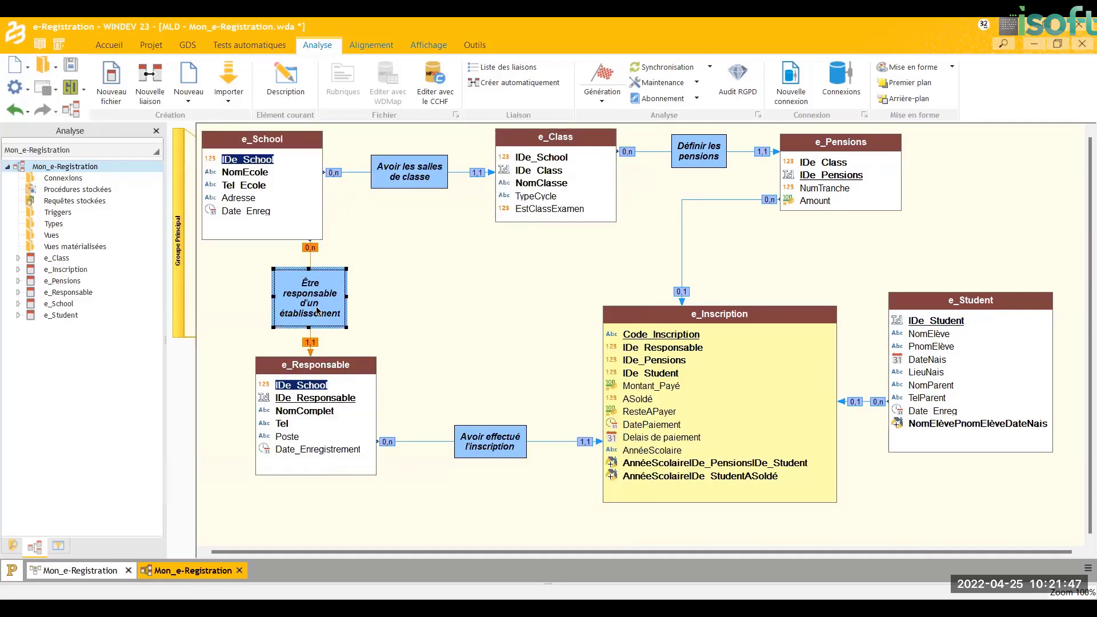
{"action": "left_click_drag", "start_coordinate": [318, 312], "coordinate": [291, 312]}
{"action": "left_click", "coordinate": [404, 318]}
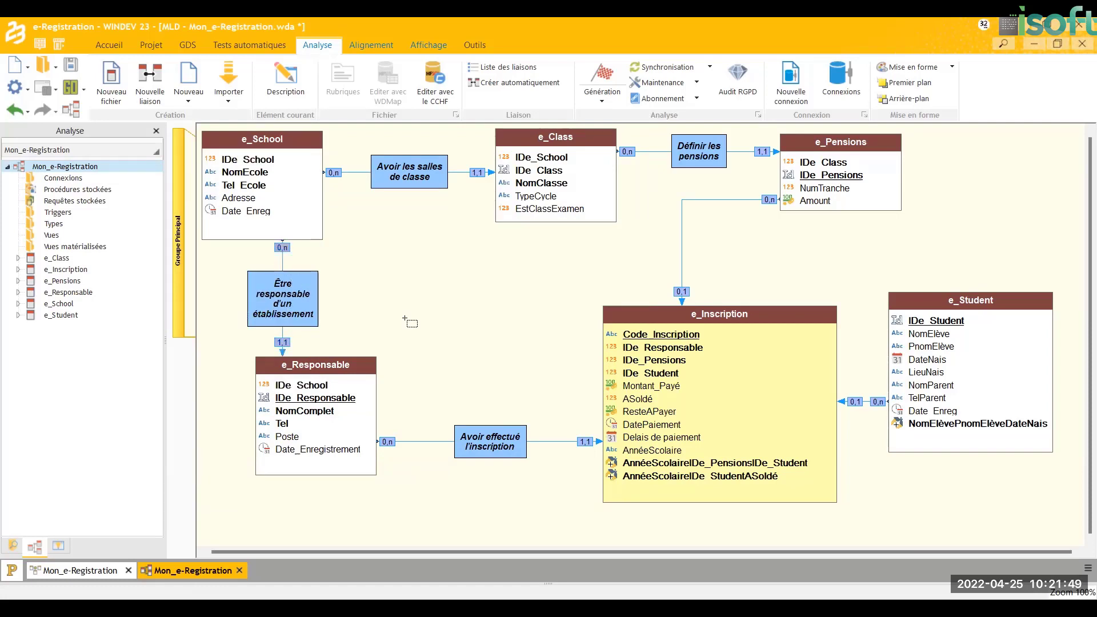
{"action": "key", "text": "ctrl+s"}
- Move the e_Inscription box slightly left and the e_Student box right to widen the gap between them
{"action": "left_click_drag", "start_coordinate": [643, 318], "coordinate": [618, 326]}
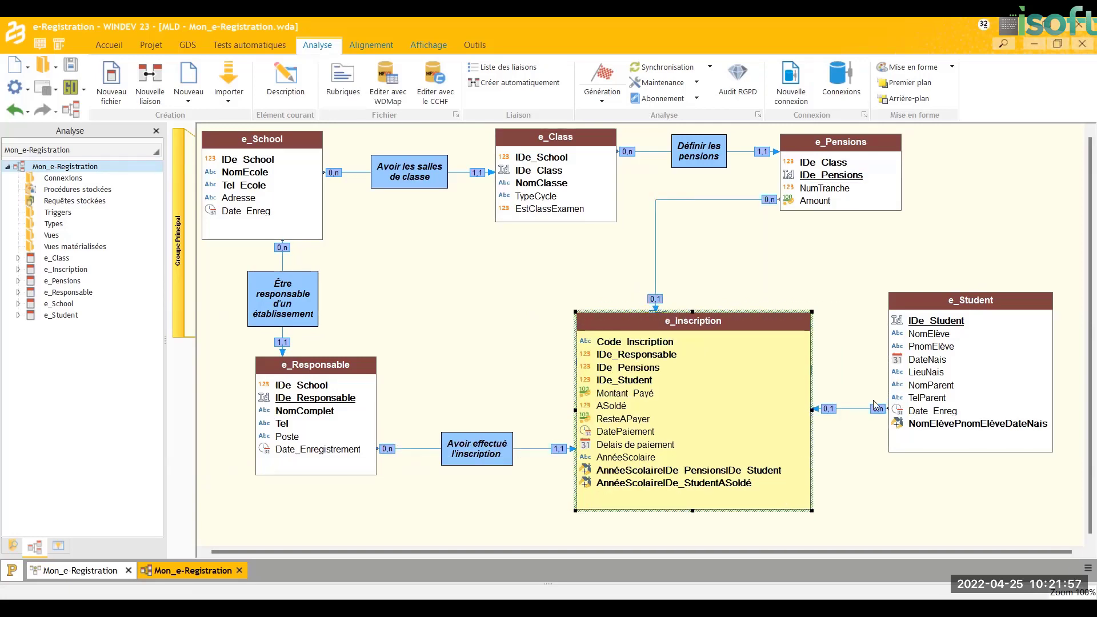
{"action": "left_click", "coordinate": [977, 301]}
{"action": "left_click_drag", "start_coordinate": [978, 301], "coordinate": [1051, 307]}
- Set the e_Student_e_Inscription link so each e_Inscription has at least one e_Student, labelled "Inscrire", keeping the proposed keys and rules
{"action": "left_click", "coordinate": [911, 415]}
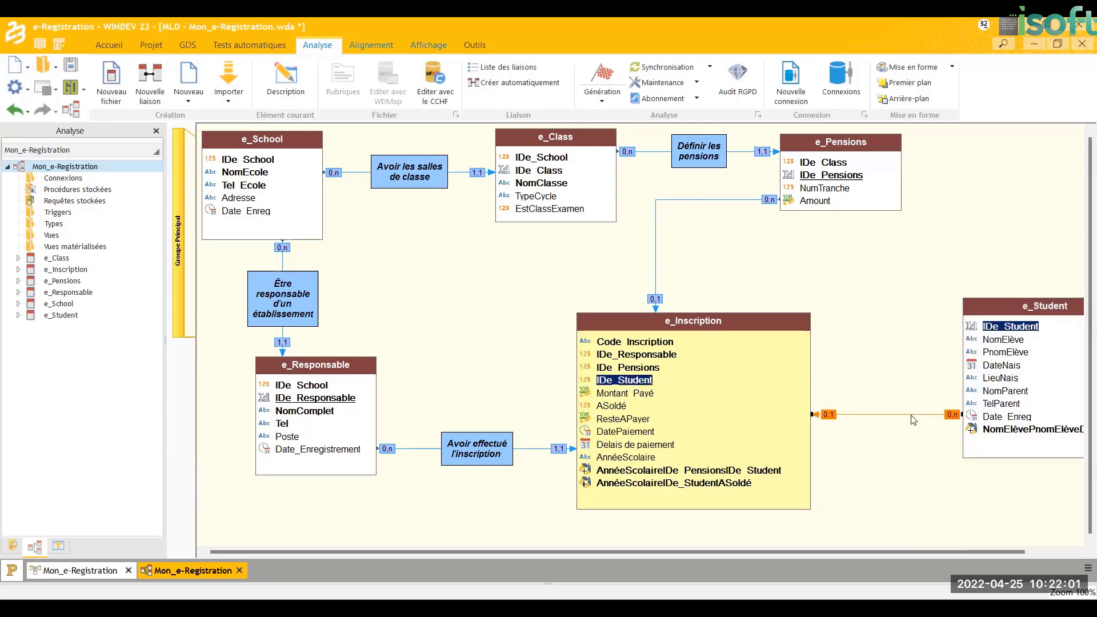
{"action": "double_click", "coordinate": [913, 420]}
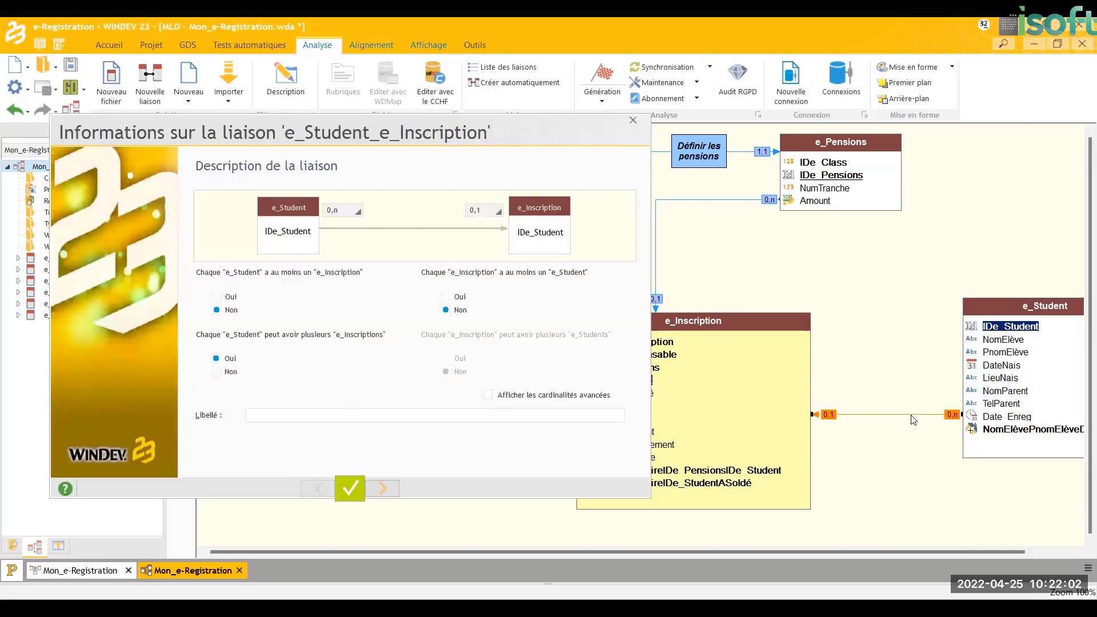
{"action": "left_click", "coordinate": [460, 297]}
{"action": "left_click", "coordinate": [383, 415]}
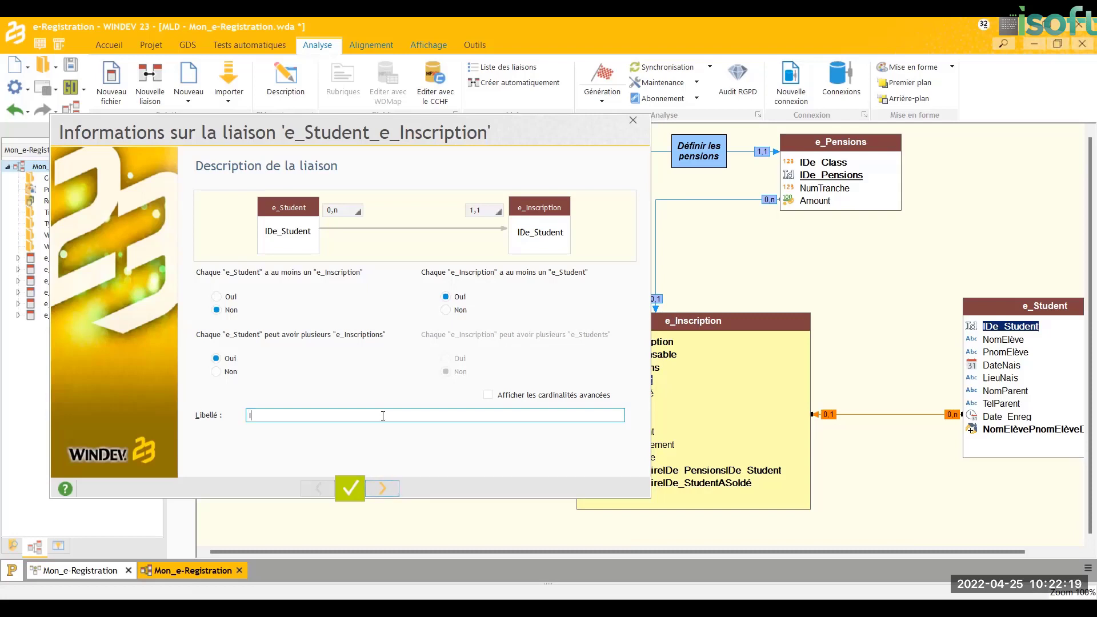
{"action": "type", "text": "Inscrire"}
{"action": "left_click", "coordinate": [386, 489]}
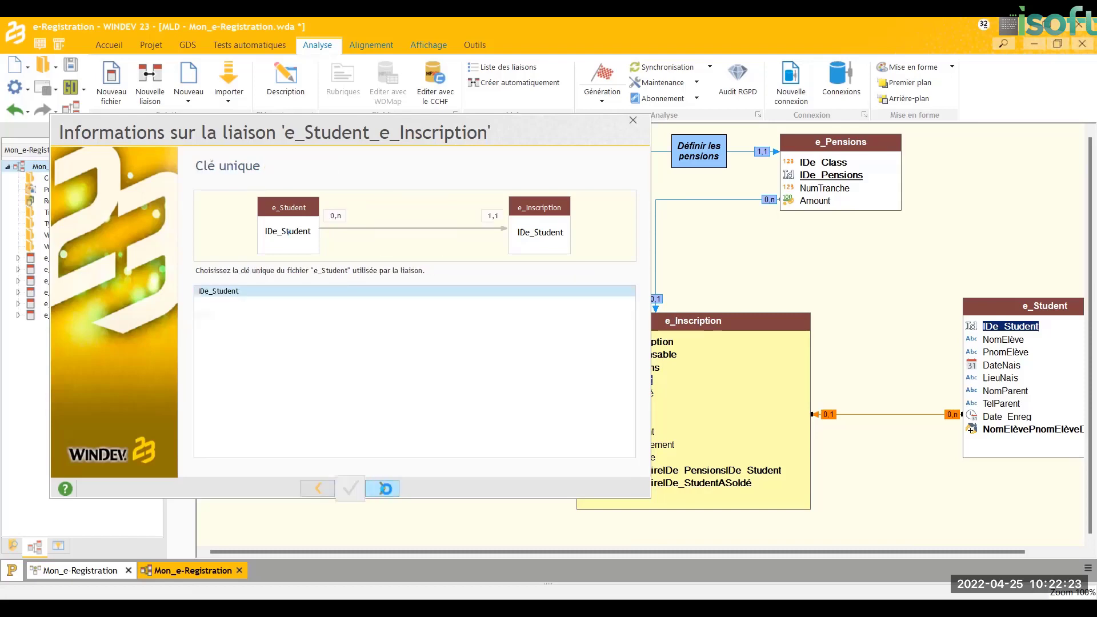
{"action": "left_click", "coordinate": [386, 489]}
{"action": "left_click", "coordinate": [386, 490]}
{"action": "left_click", "coordinate": [386, 489]}
{"action": "left_click", "coordinate": [387, 490]}
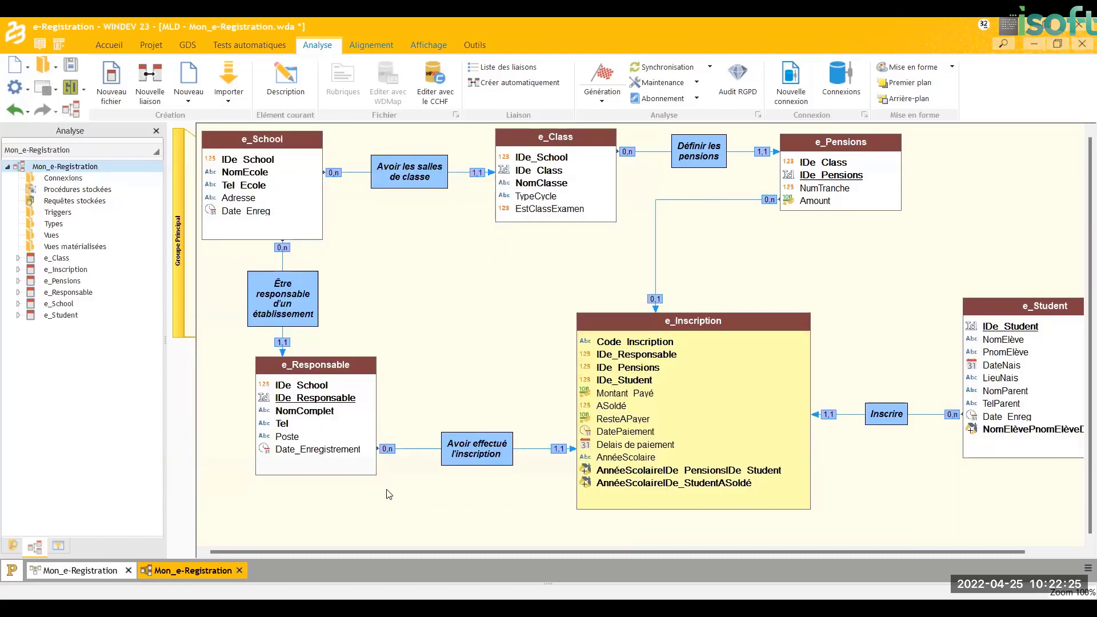
- Nudge the e_Inscription box slightly right and down in the diagram and save the analysis
{"action": "left_click_drag", "start_coordinate": [743, 327], "coordinate": [753, 333]}
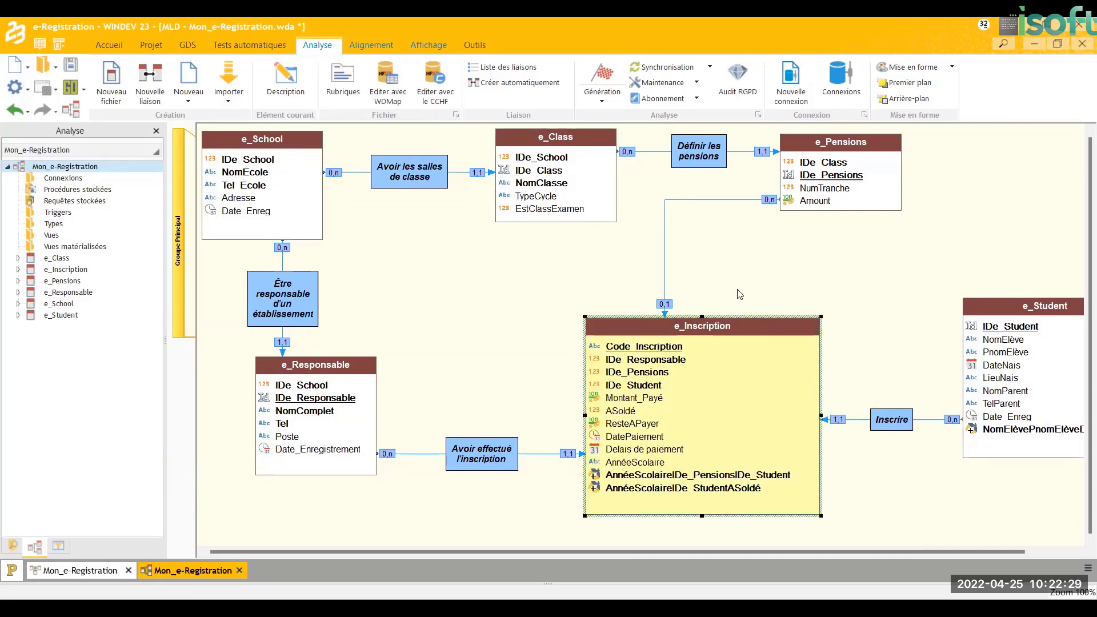
{"action": "key", "text": "ctrl+s"}
- Create a new data file description named e_Connexion with an 8-byte automatic identifier
{"action": "left_click", "coordinate": [116, 82]}
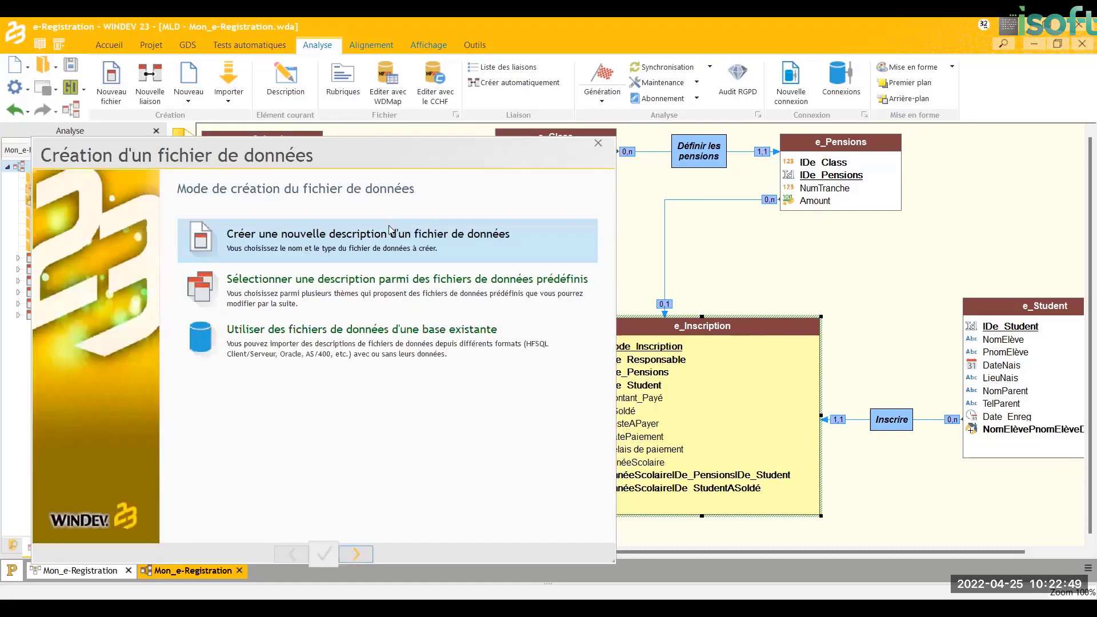
{"action": "left_click", "coordinate": [357, 554]}
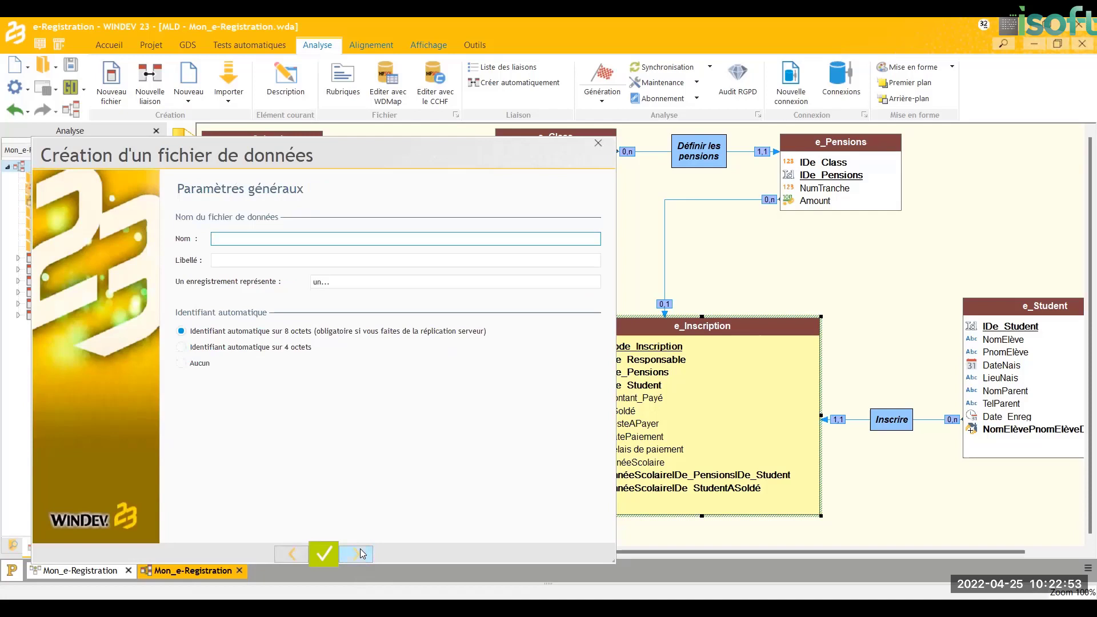
{"action": "type", "text": "e_Connexion"}
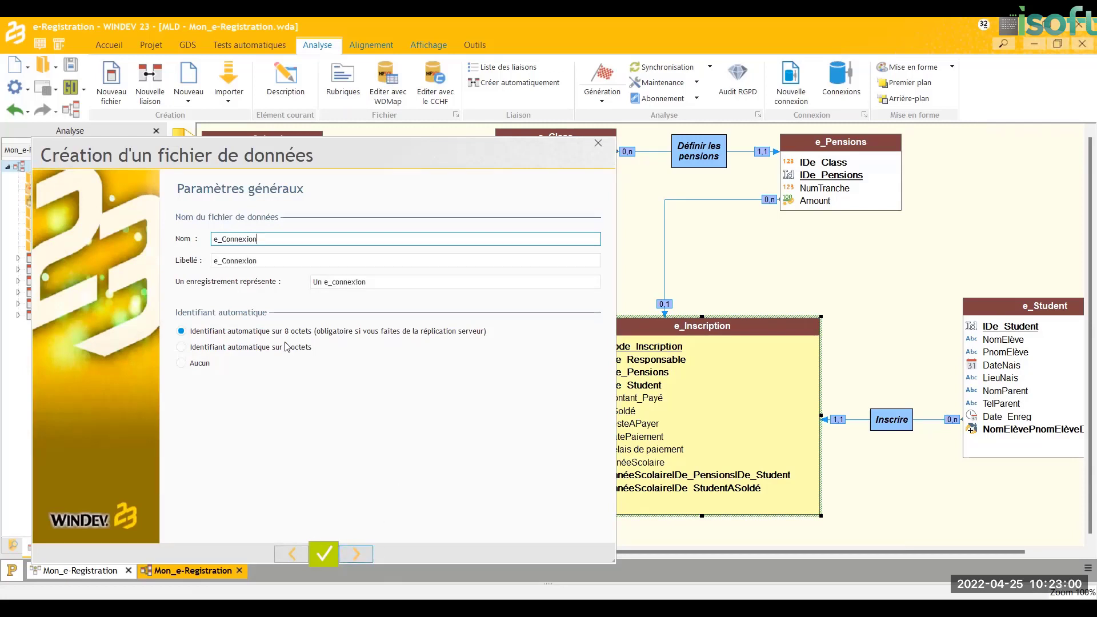
{"action": "left_click", "coordinate": [362, 558]}
{"action": "left_click", "coordinate": [362, 558]}
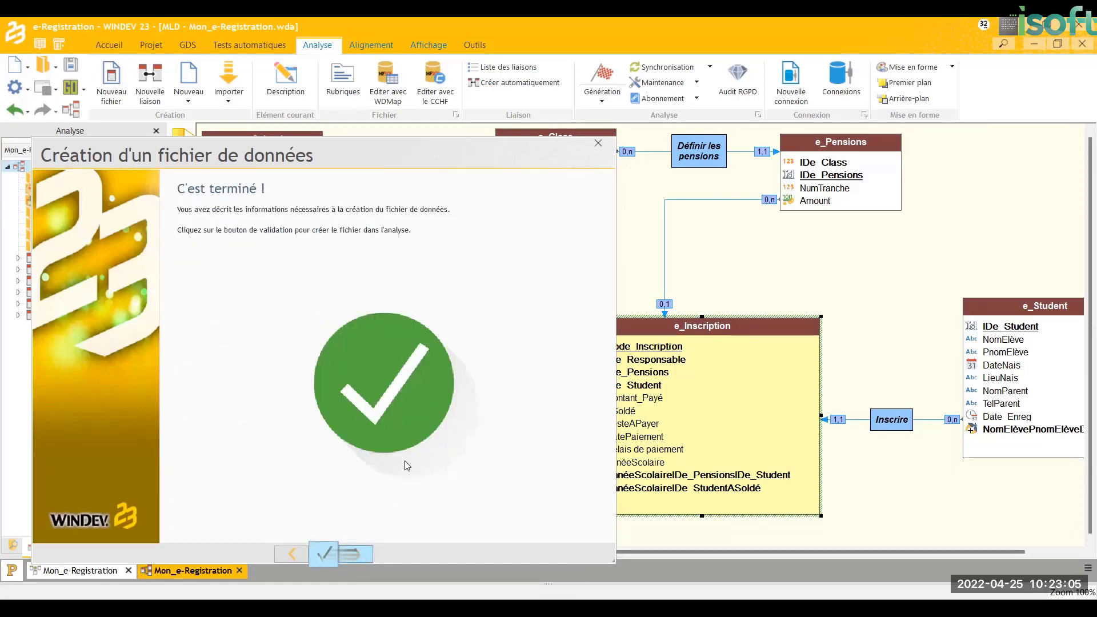
{"action": "key", "text": "Return"}
- Add the text fields Username, MotDePasse and Habilitation to the e_Connexion file
{"action": "left_click", "coordinate": [283, 150]}
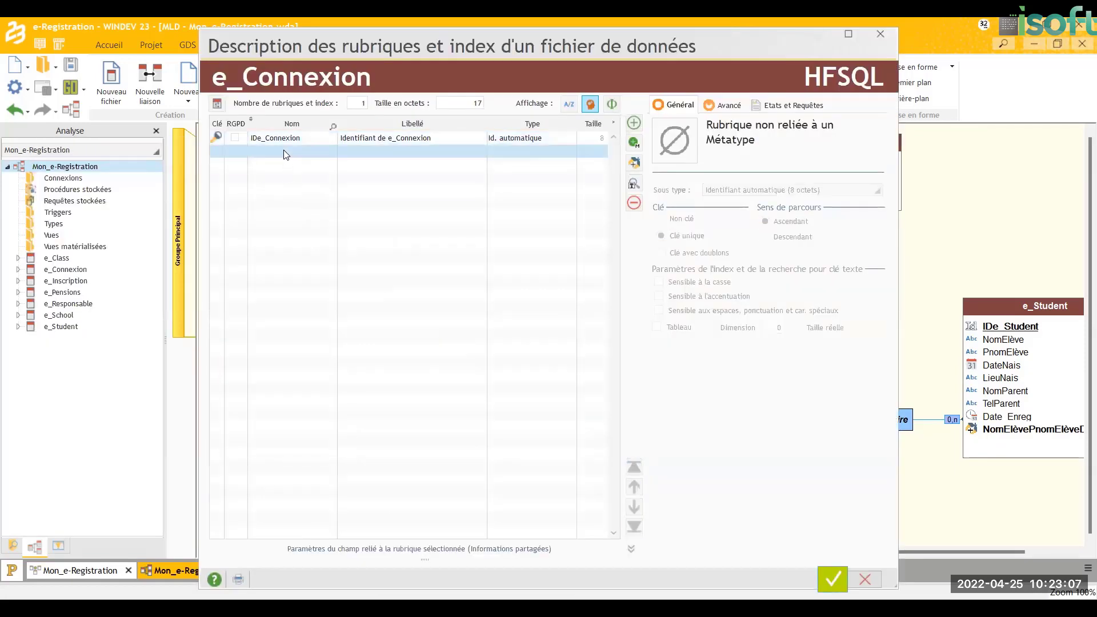
{"action": "type", "text": "Us"}
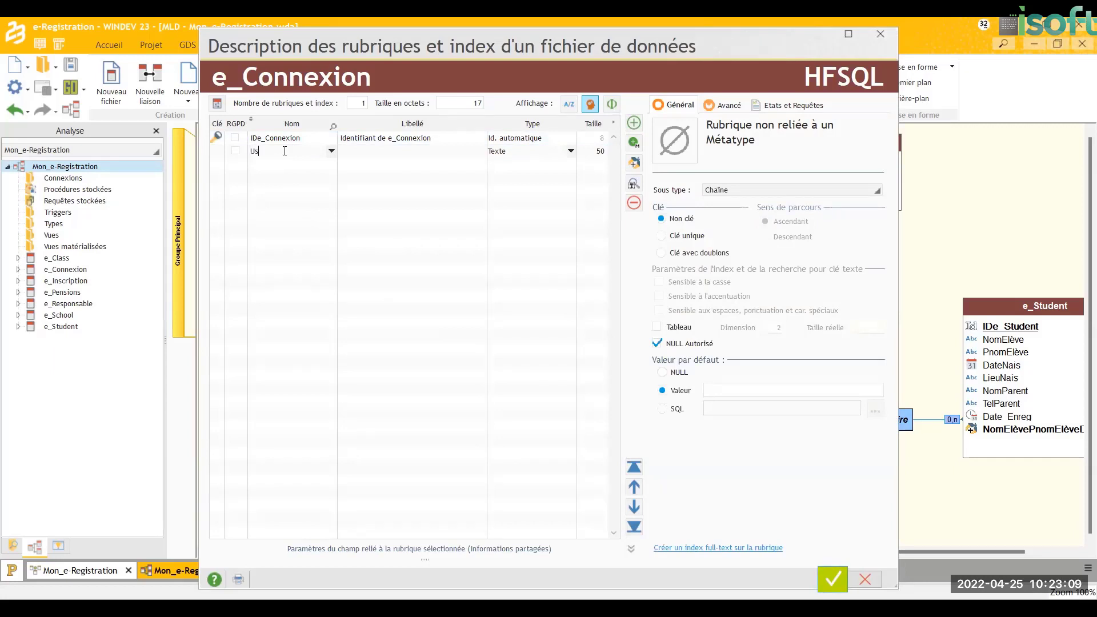
{"action": "type", "text": "ername"}
{"action": "left_click", "coordinate": [286, 166]}
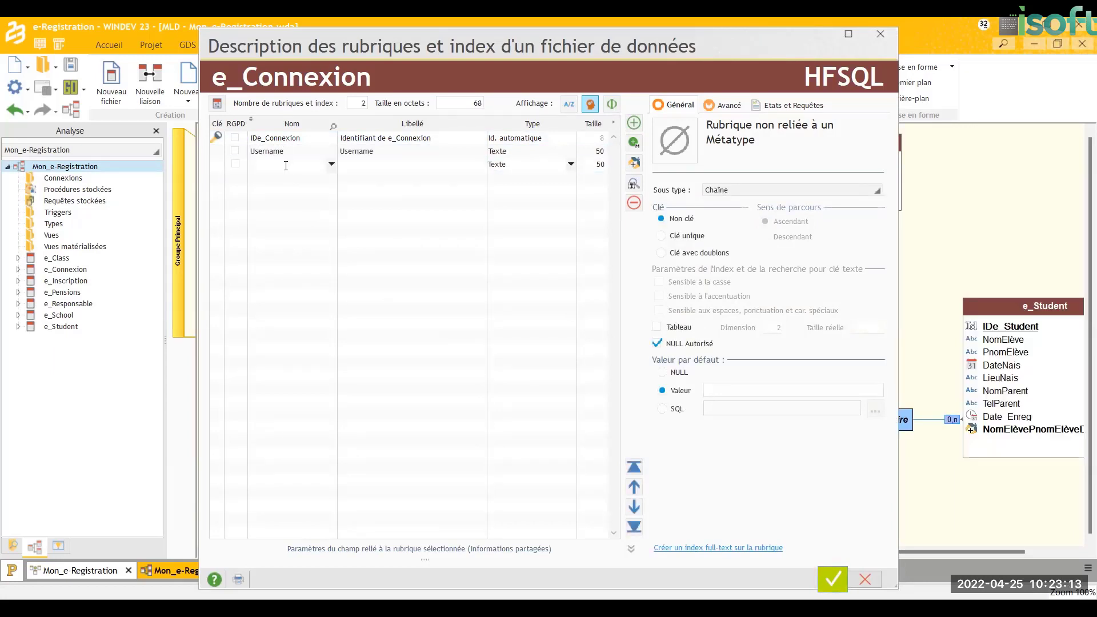
{"action": "type", "text": "MotDePasse"}
{"action": "left_click", "coordinate": [281, 183]}
{"action": "left_click", "coordinate": [279, 180]}
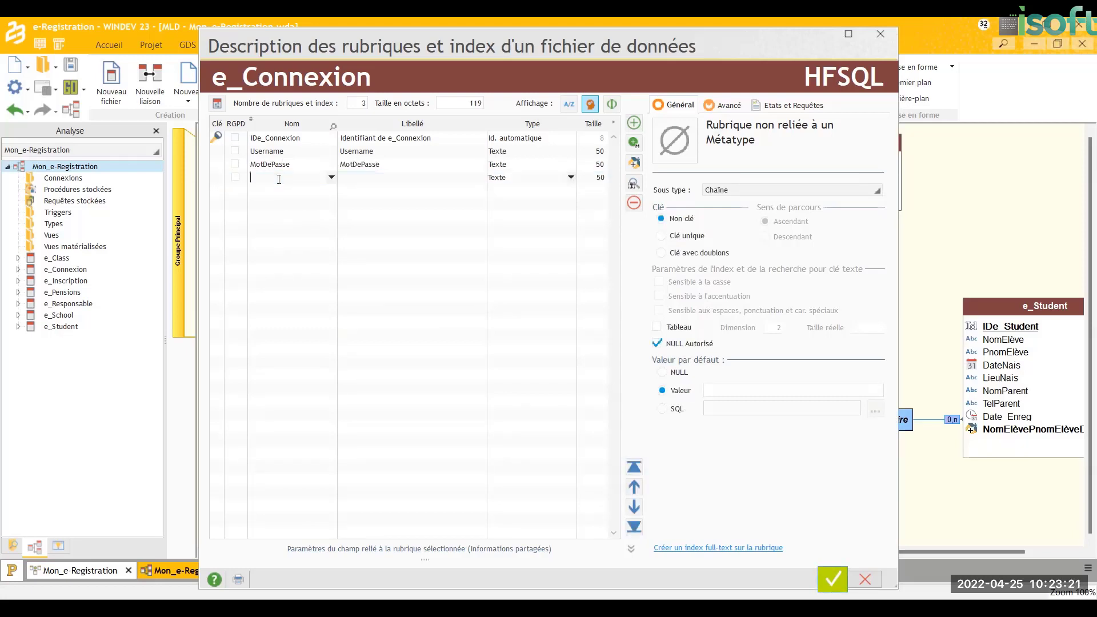
{"action": "type", "text": "Habilitation"}
- Add an EstSuspendu field of type Booléen to the e_Connexion file and start a new row below it
{"action": "left_click", "coordinate": [285, 186]}
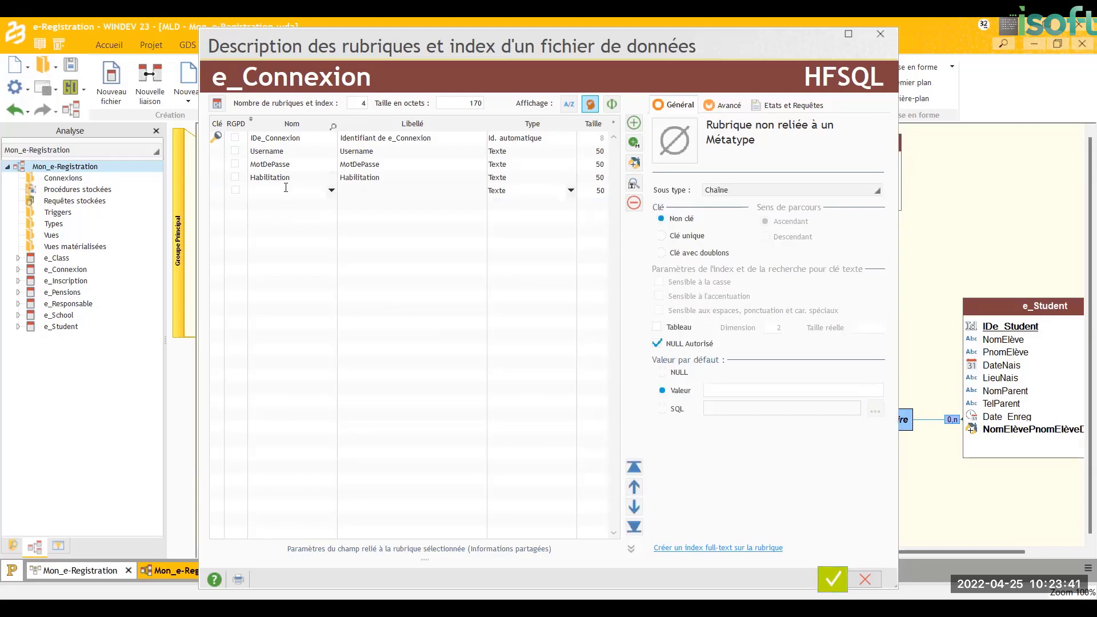
{"action": "type", "text": "EstSuspendu"}
{"action": "key", "text": "Tab"}
{"action": "left_click", "coordinate": [571, 192]}
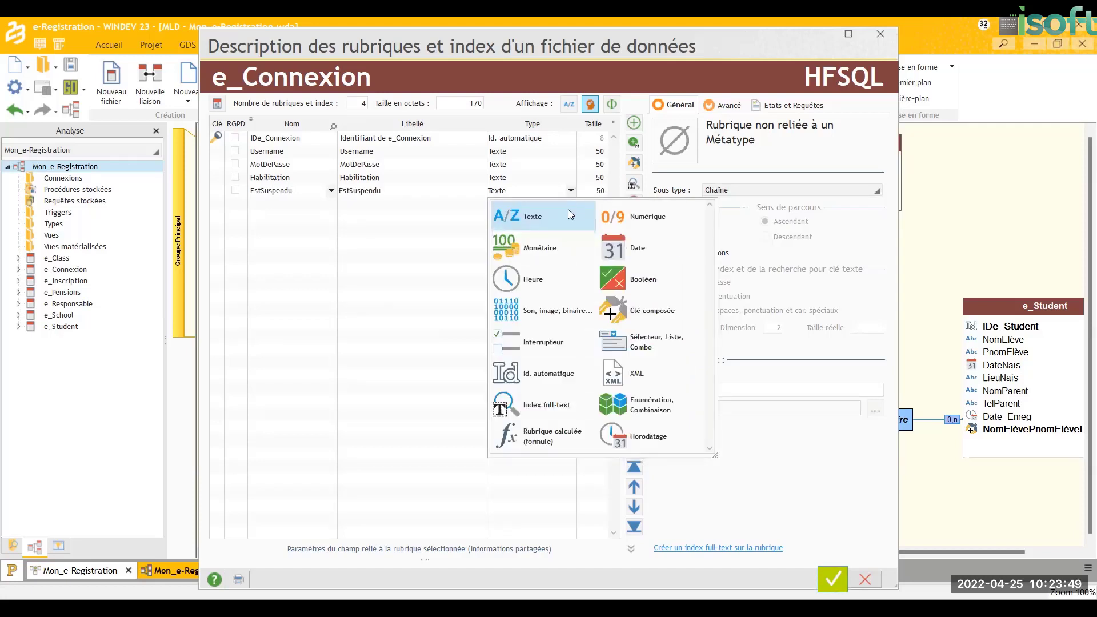
{"action": "left_click", "coordinate": [622, 284]}
{"action": "key", "text": "Escape"}
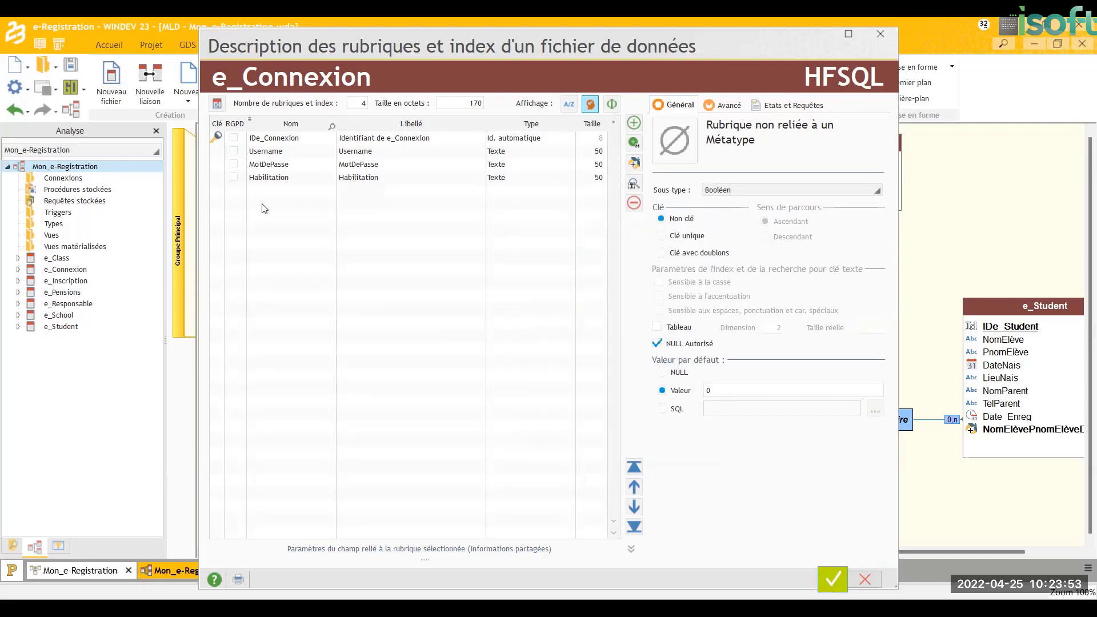
{"action": "left_click", "coordinate": [263, 205]}
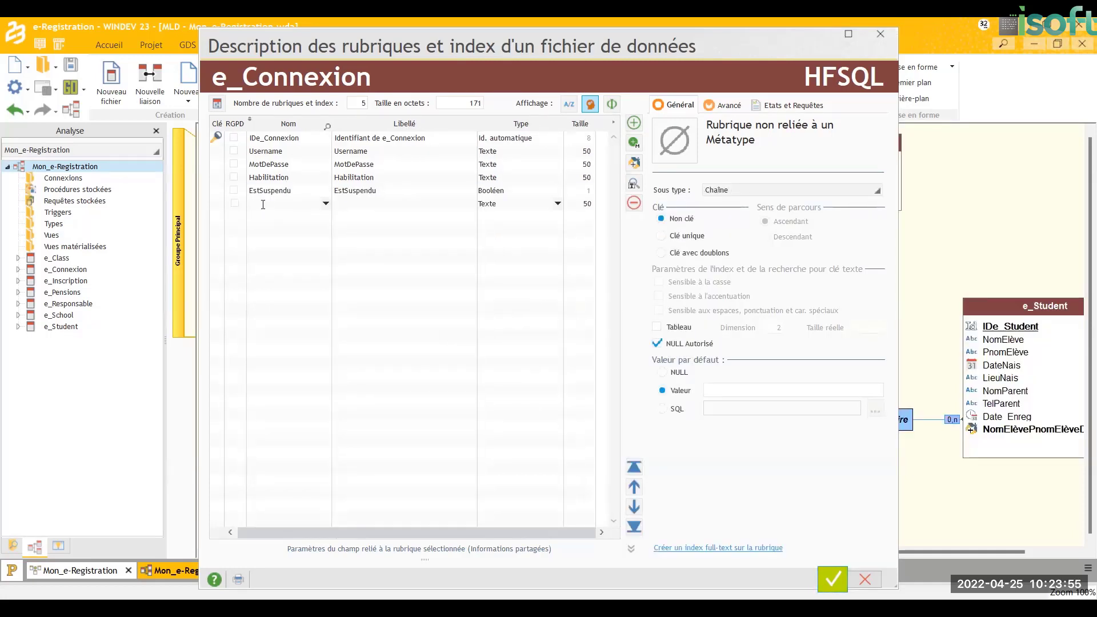
- Add a DernièreConnexion field of type Horodatage to the e_Connexion file, timestamped at the last modification
{"action": "type", "text": "DerniereConnexion"}
{"action": "left_click", "coordinate": [559, 205]}
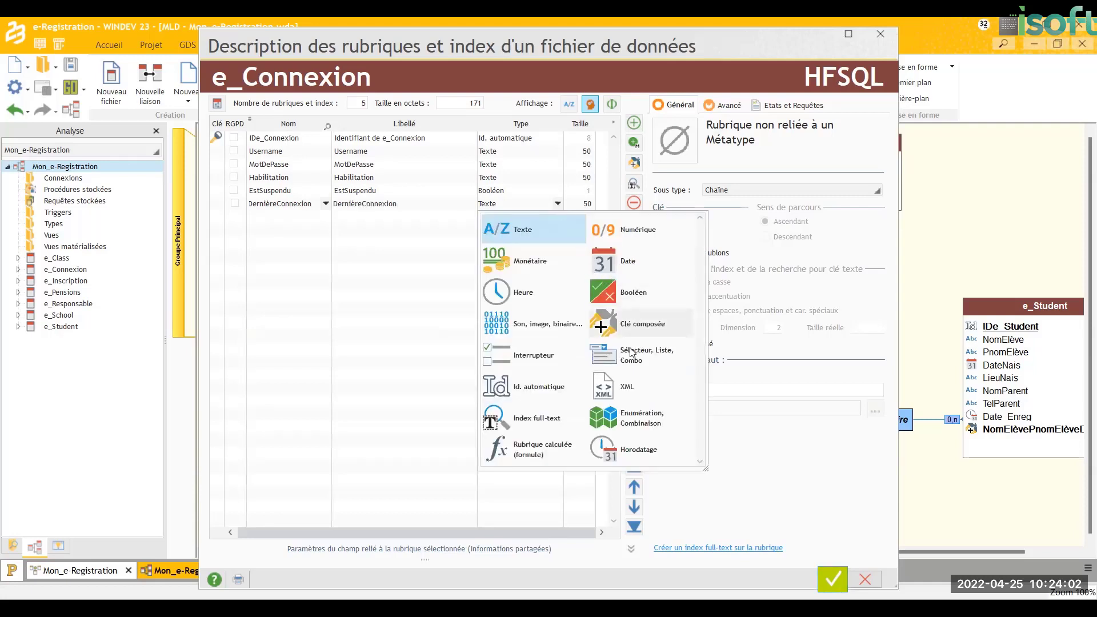
{"action": "left_click", "coordinate": [640, 450]}
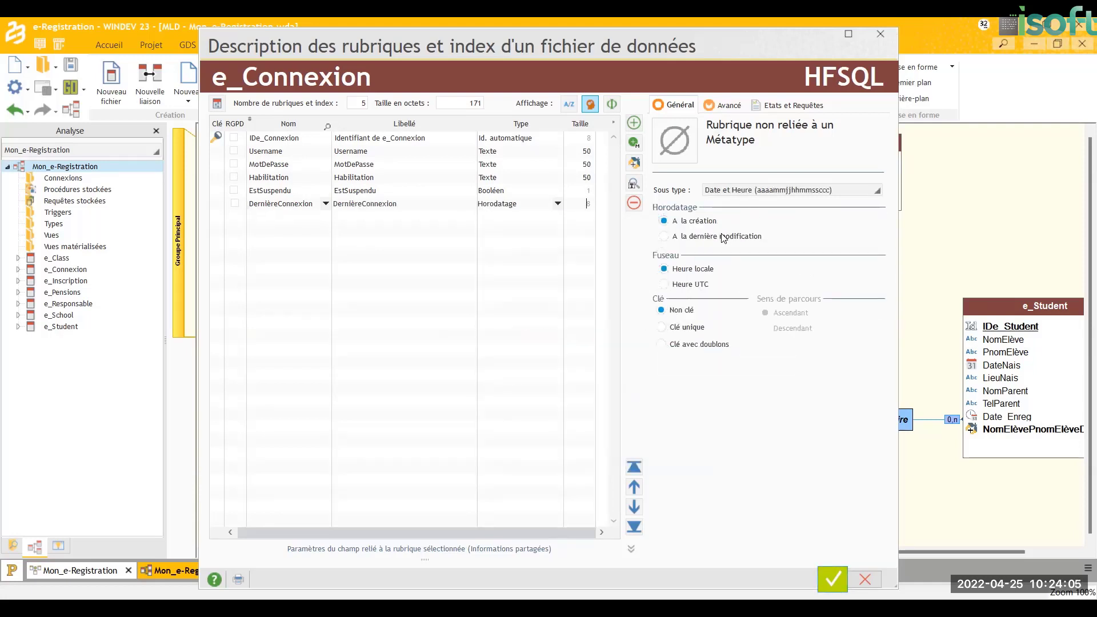
{"action": "left_click", "coordinate": [718, 237]}
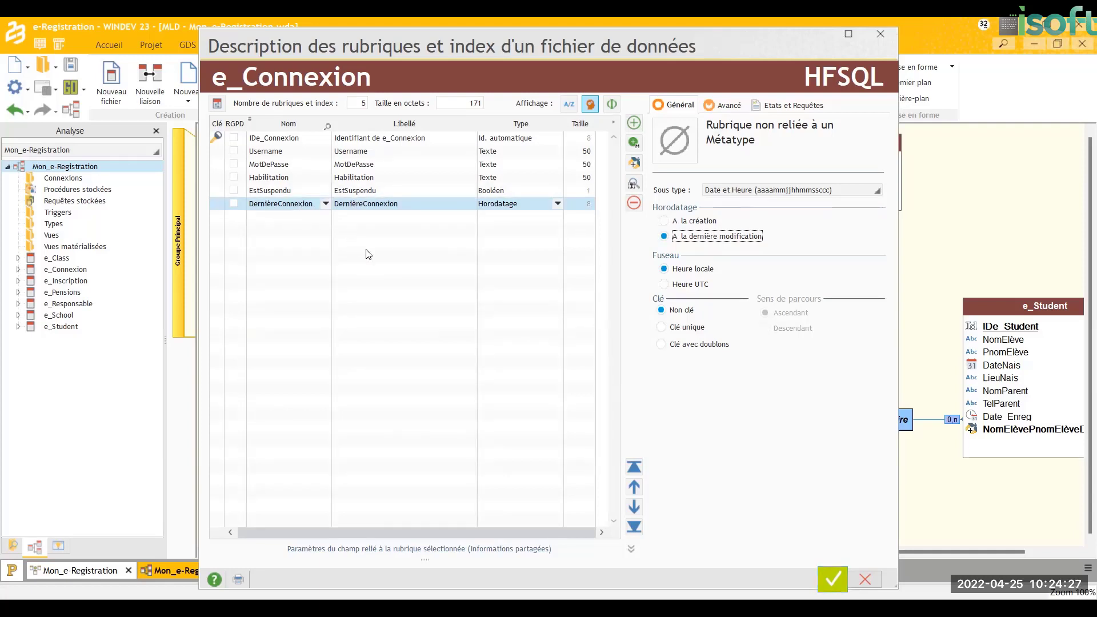
- Make the Username field of e_Connexion a key with duplicates (Clé avec doublons)
{"action": "left_click", "coordinate": [281, 154]}
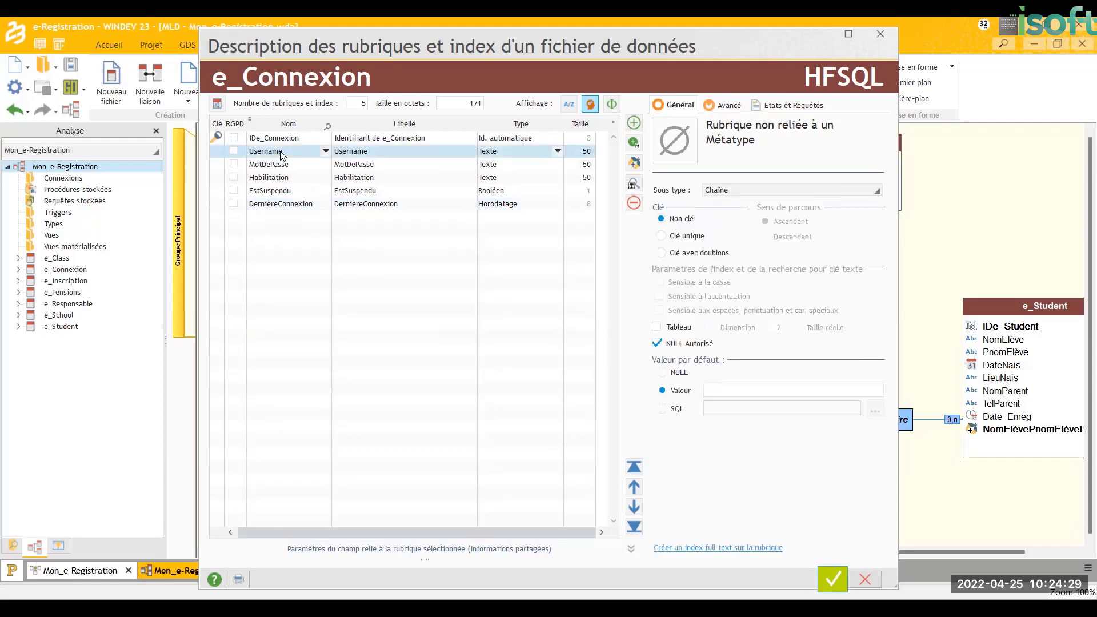
{"action": "left_click", "coordinate": [700, 255]}
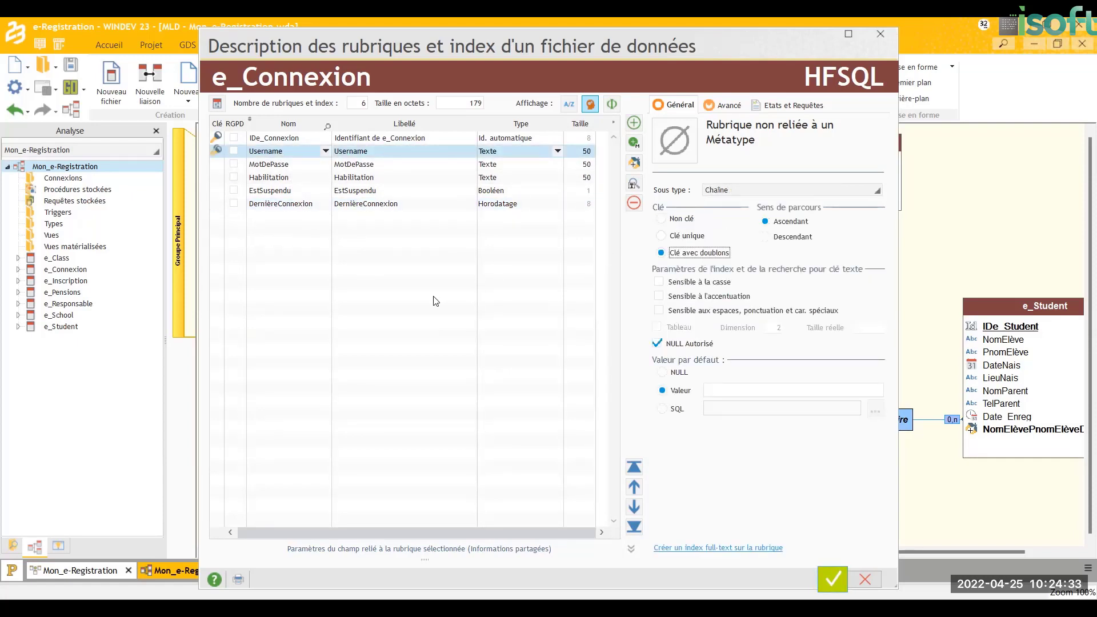
{"action": "left_click", "coordinate": [281, 179]}
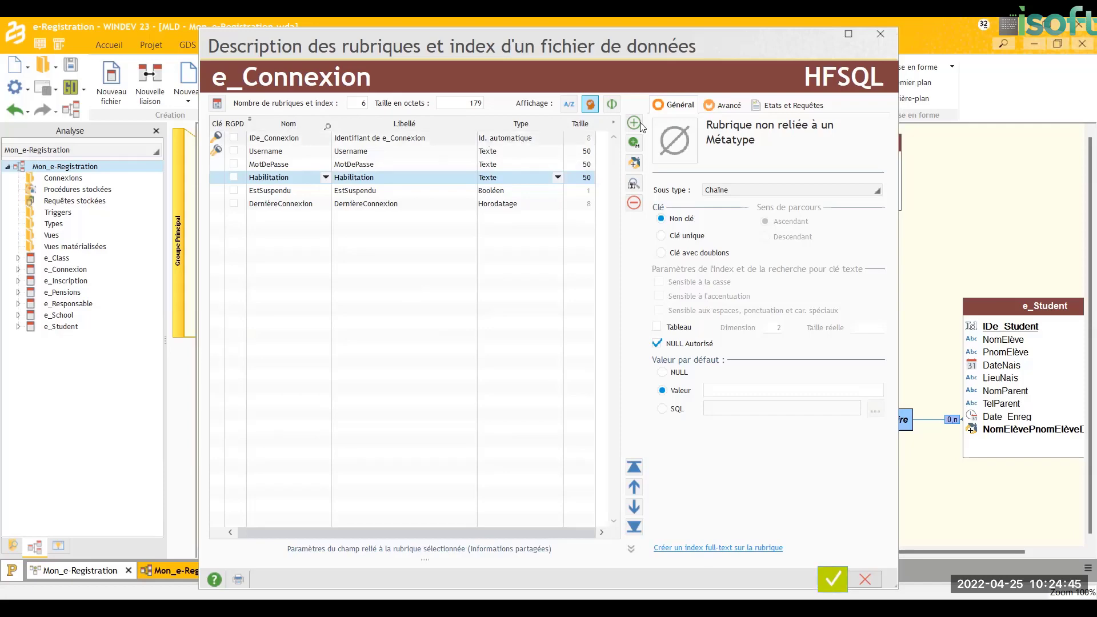
- Create a composite key from Username and Habilitation in e_Connexion and validate the file description
{"action": "left_click", "coordinate": [635, 163]}
{"action": "left_click", "coordinate": [395, 196]}
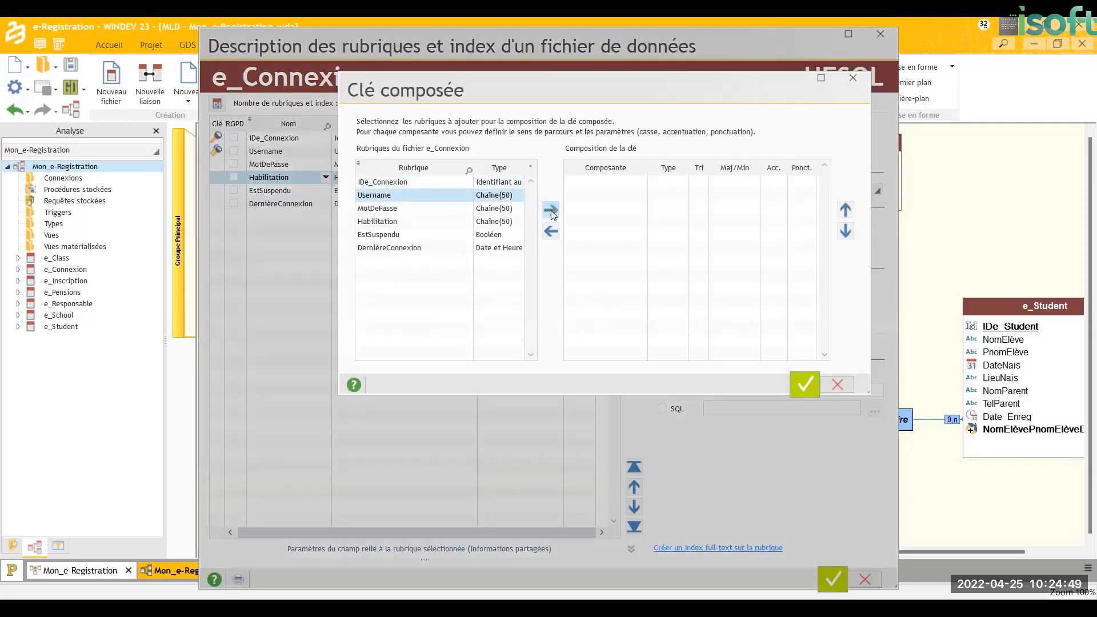
{"action": "left_click", "coordinate": [552, 213]}
{"action": "left_click", "coordinate": [407, 222]}
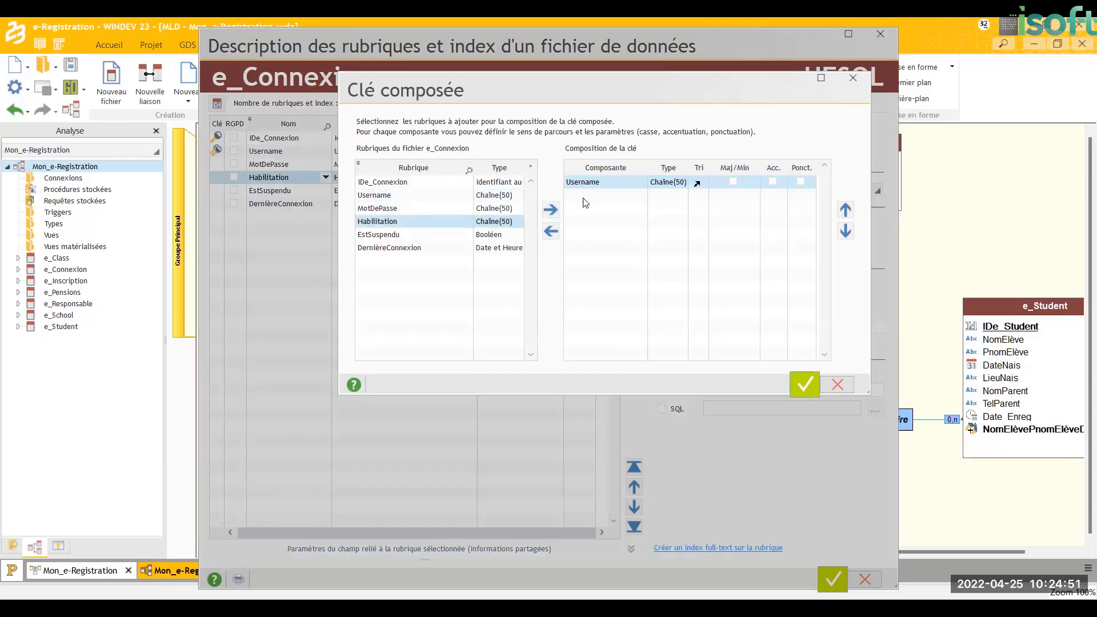
{"action": "left_click", "coordinate": [550, 209]}
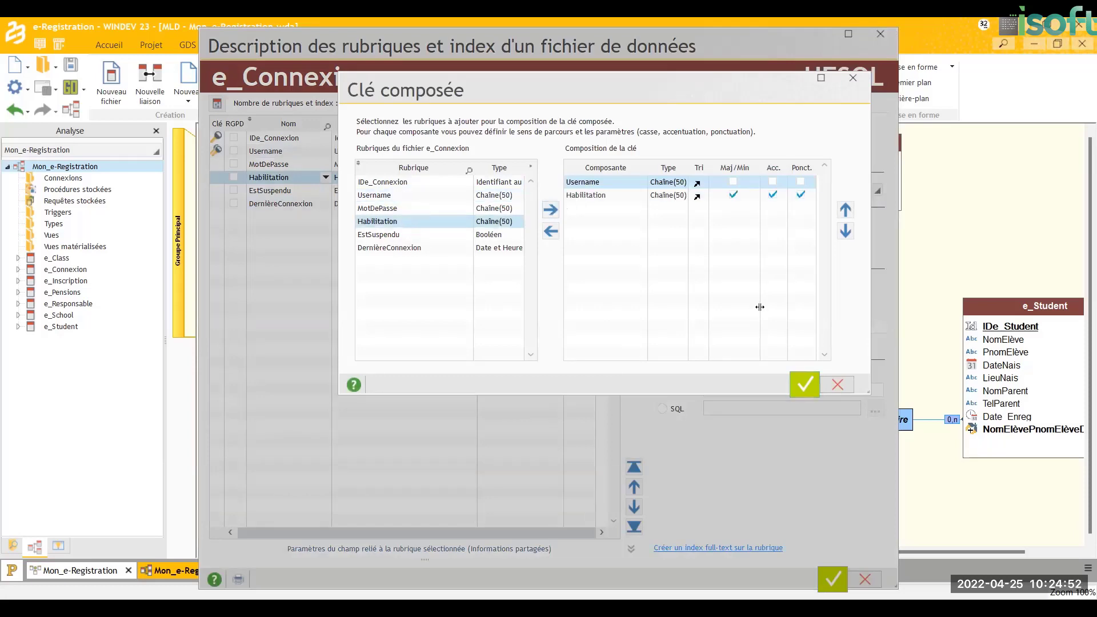
{"action": "left_click", "coordinate": [810, 387]}
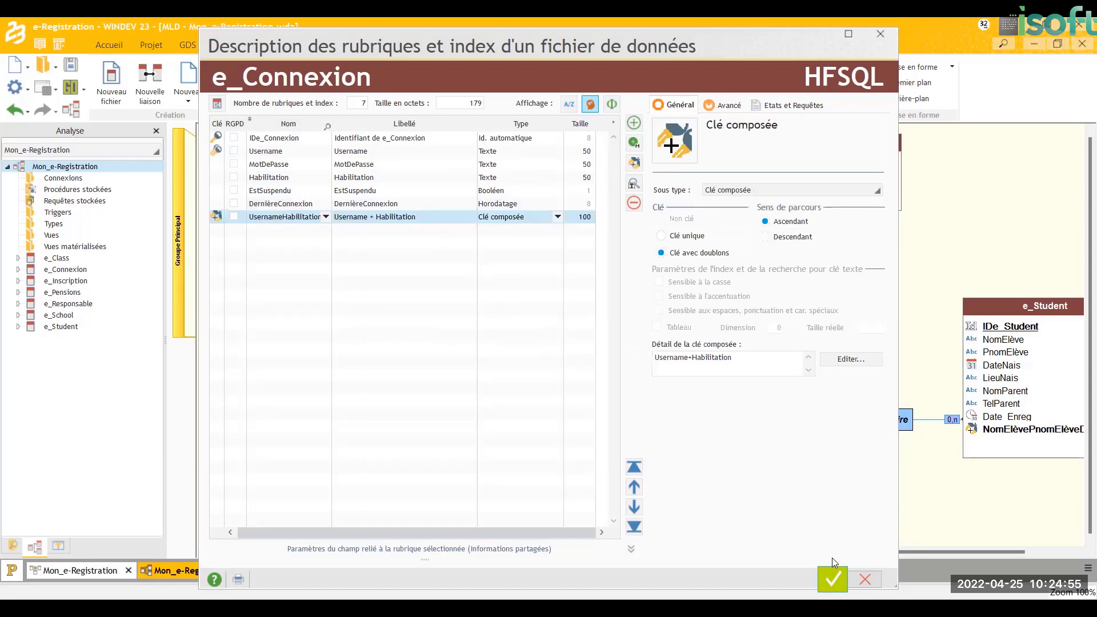
{"action": "left_click", "coordinate": [832, 579]}
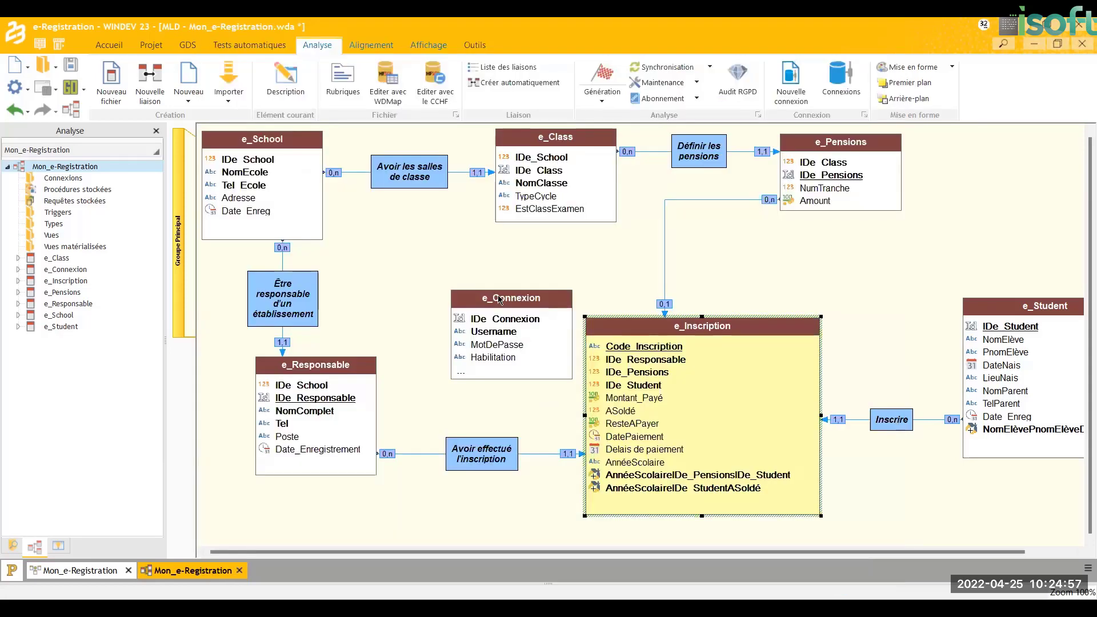
- Move the e_Connexion box into the free space above e_Inscription, heighten it to show all its fields, and save the analysis
{"action": "left_click_drag", "start_coordinate": [499, 299], "coordinate": [449, 248]}
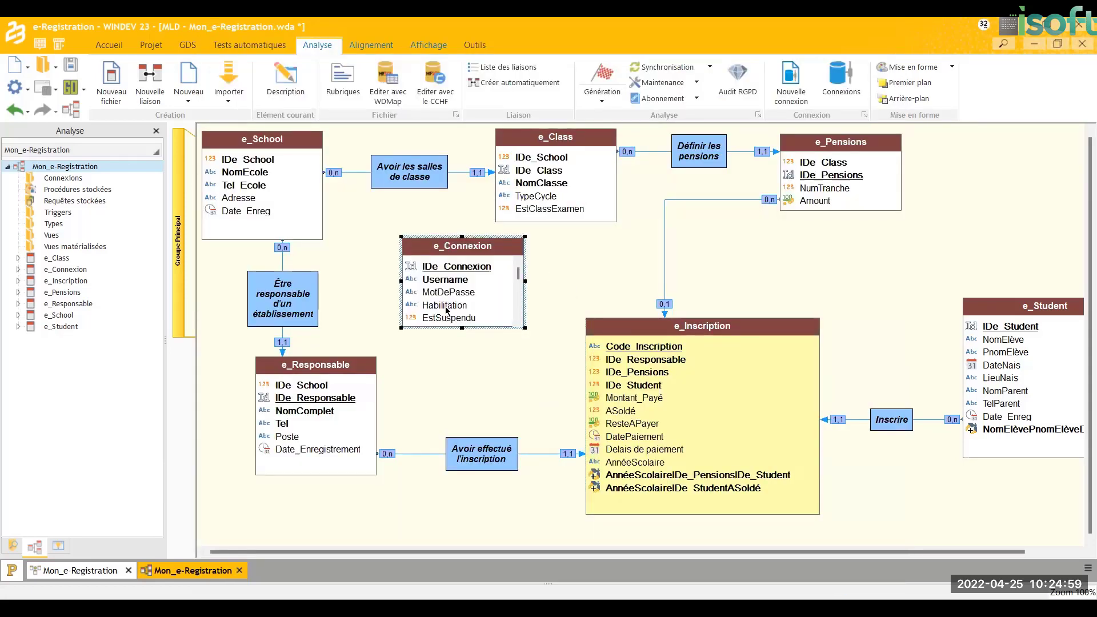
{"action": "left_click_drag", "start_coordinate": [461, 328], "coordinate": [470, 375]}
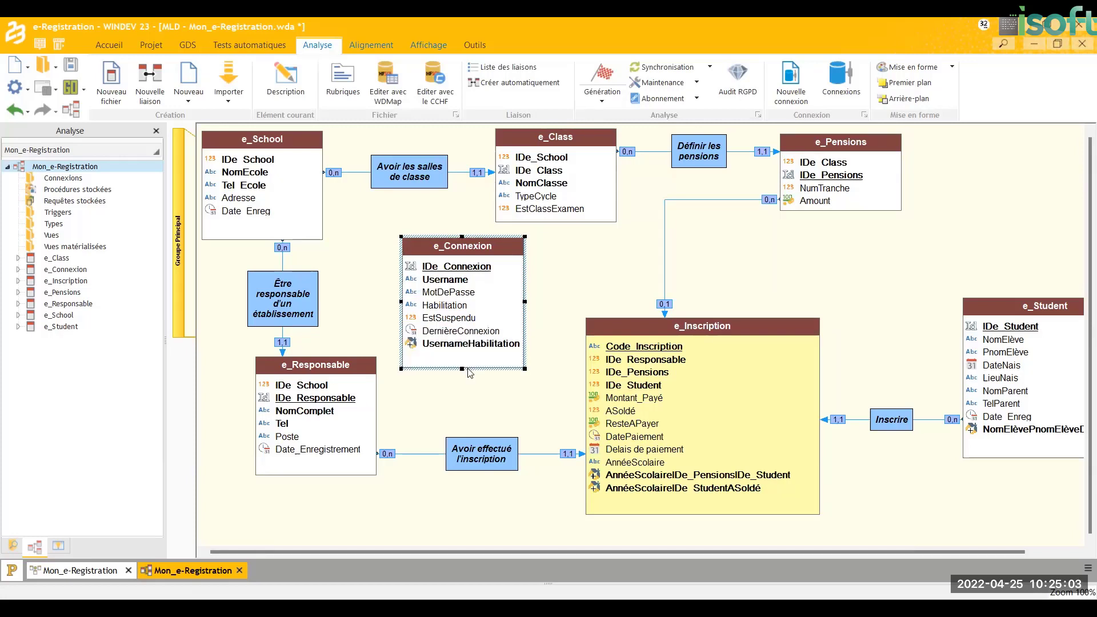
{"action": "key", "text": "ctrl+s"}
{"action": "left_click", "coordinate": [566, 294]}
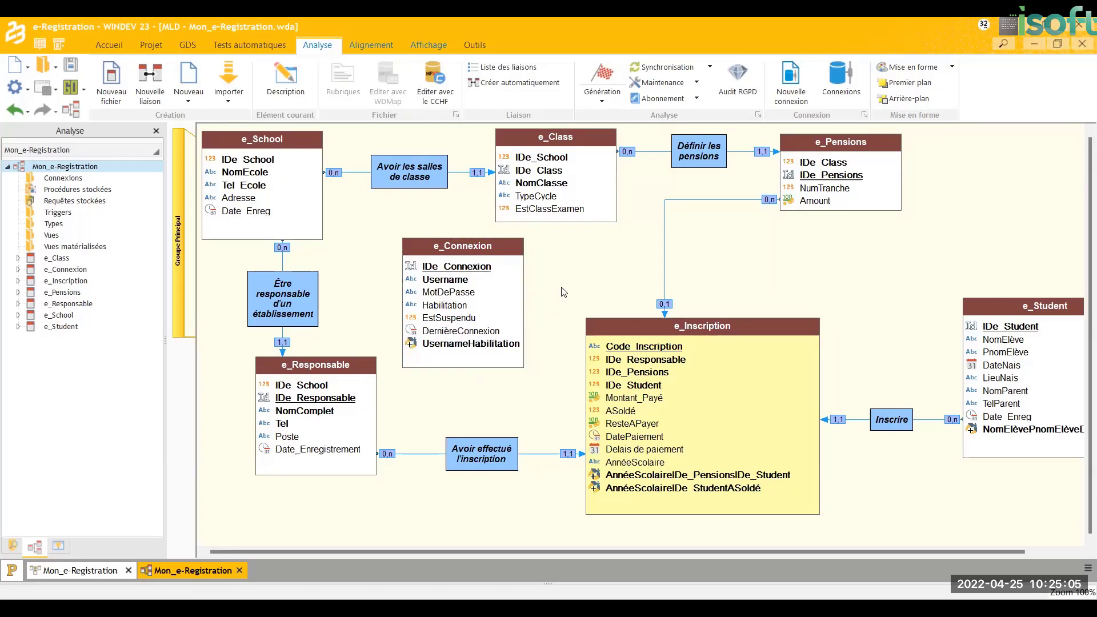